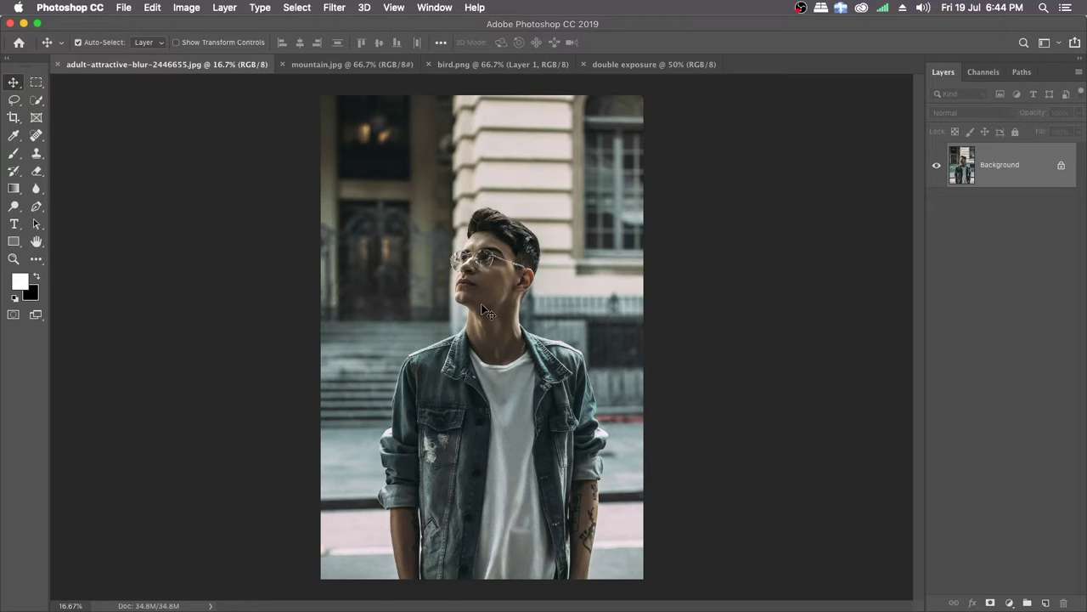
# Step: Start a Pen tool path at the photo's bottom edge and trace the outer edge of the left-side forearm up to the rolled cuff
pyautogui.press('p')
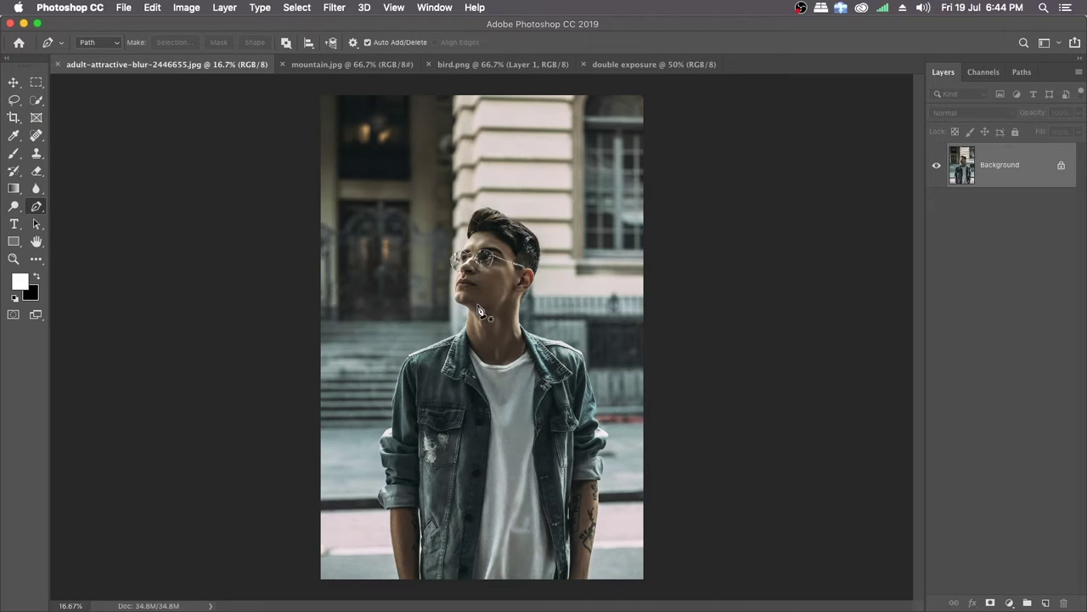
pyautogui.moveTo(457, 314); pyautogui.dragTo(500, 328)
pyautogui.moveTo(481, 377); pyautogui.dragTo(472, 190)
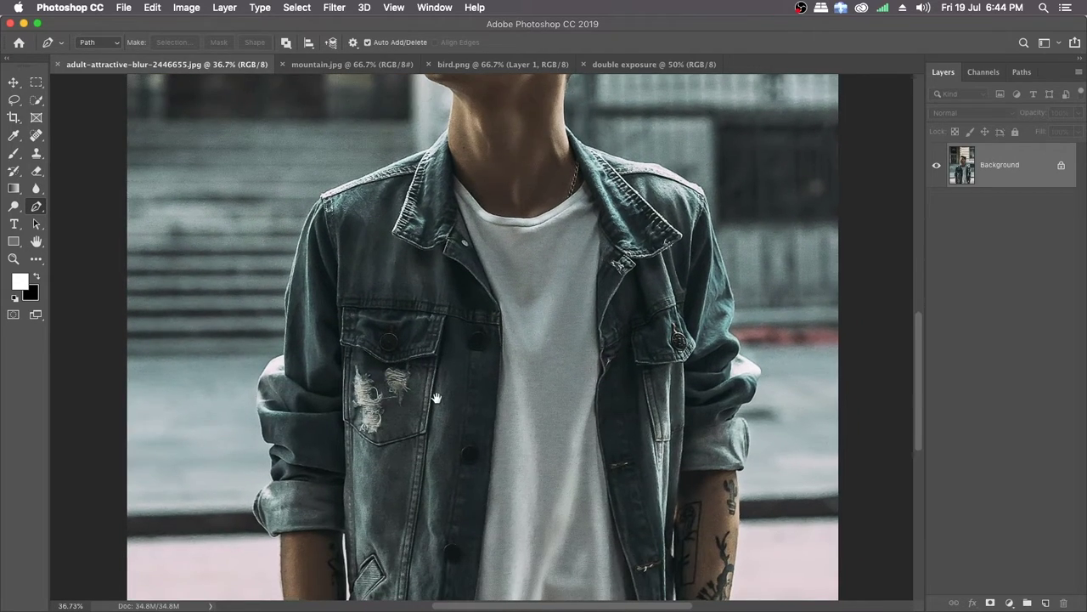
pyautogui.moveTo(436, 398); pyautogui.dragTo(428, 194)
pyautogui.moveTo(367, 361); pyautogui.dragTo(362, 347)
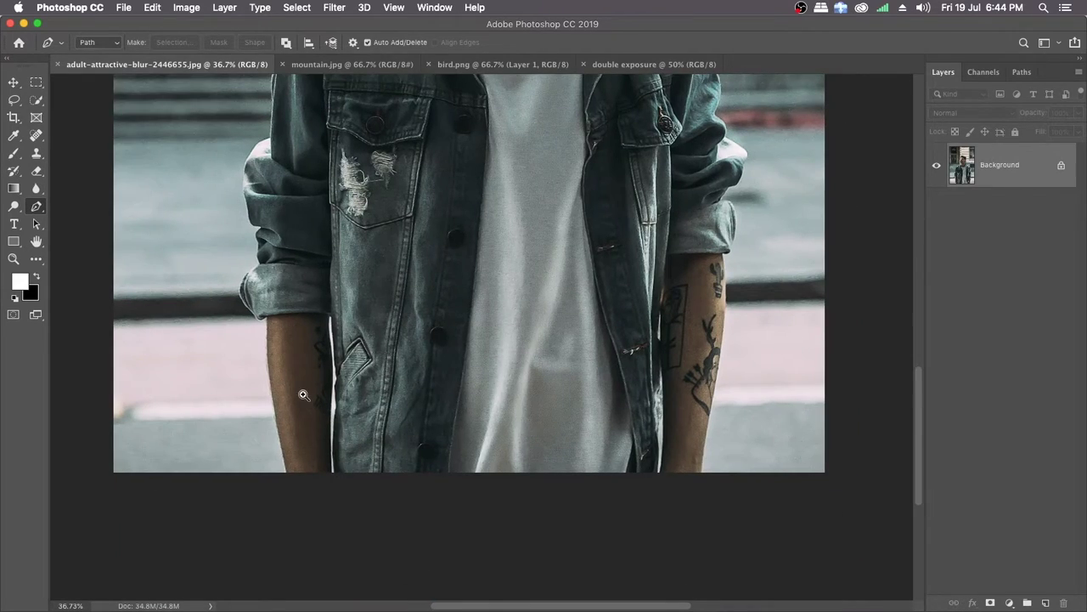
pyautogui.moveTo(304, 395)
pyautogui.mouseDown()
pyautogui.moveTo(330, 405)
pyautogui.moveTo(291, 413)
pyautogui.moveTo(299, 384)
pyautogui.moveTo(320, 402)
pyautogui.mouseUp()
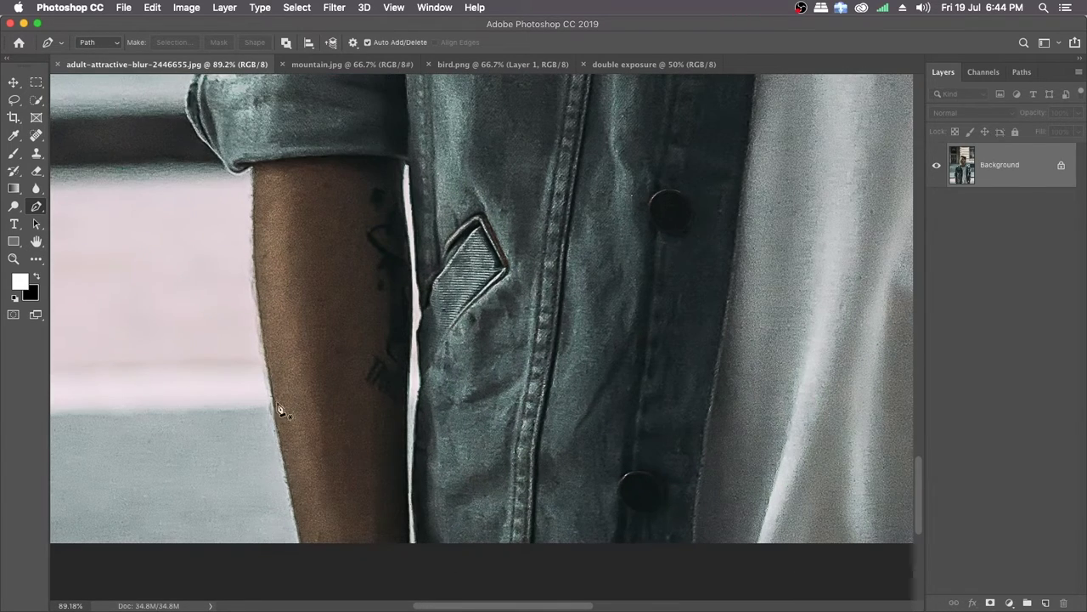
pyautogui.click(300, 542)
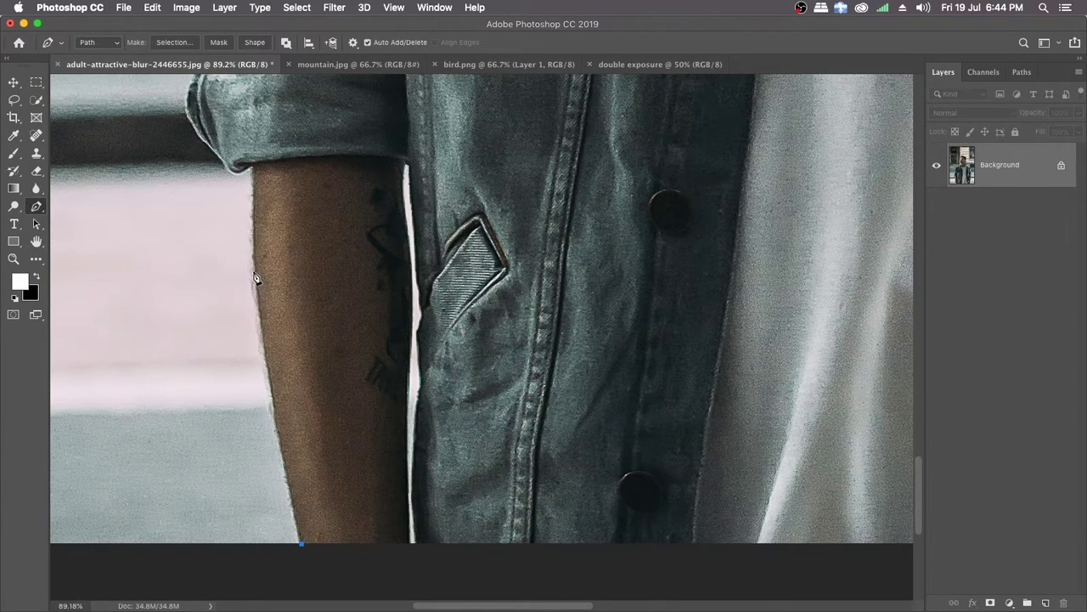
pyautogui.moveTo(253, 272); pyautogui.dragTo(247, 197)
pyautogui.click(253, 167)
# Step: Continue the path around the rolled cuff and the sleeve folds above it on the photo's left side
pyautogui.moveTo(220, 162); pyautogui.dragTo(216, 153)
pyautogui.moveTo(197, 112); pyautogui.dragTo(234, 161)
pyautogui.moveTo(256, 165); pyautogui.dragTo(226, 205)
pyautogui.moveTo(244, 156)
pyautogui.mouseDown()
pyautogui.moveTo(264, 149)
pyautogui.moveTo(248, 154)
pyautogui.mouseUp()
pyautogui.moveTo(273, 139); pyautogui.dragTo(222, 228)
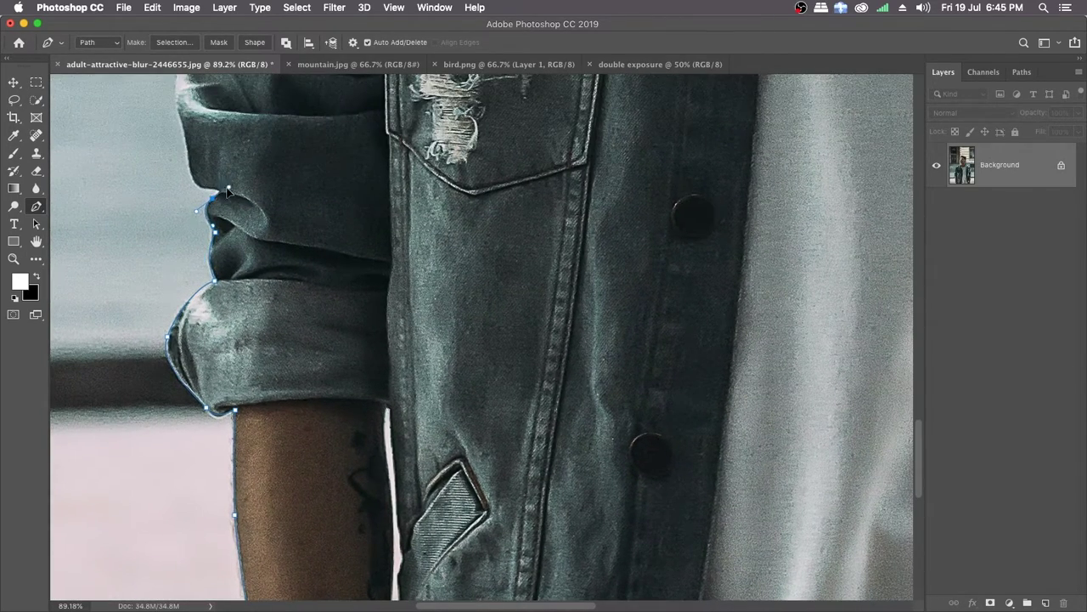
pyautogui.moveTo(224, 191); pyautogui.dragTo(195, 277)
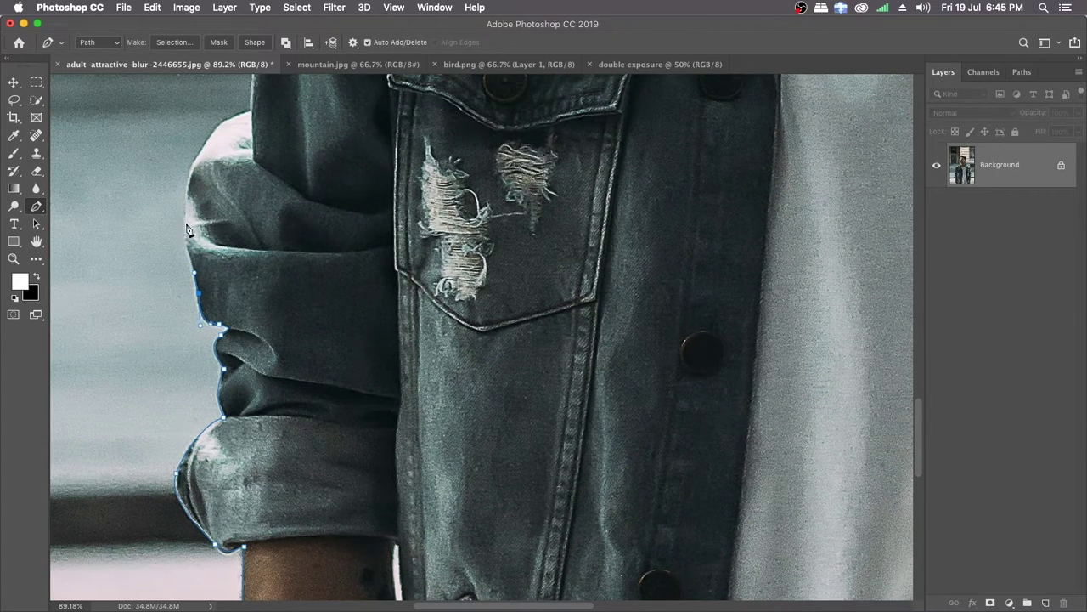
# Step: Trace the bulging elbow fold and the lower part of the upper sleeve on the photo's left side
pyautogui.moveTo(185, 210); pyautogui.dragTo(158, 254)
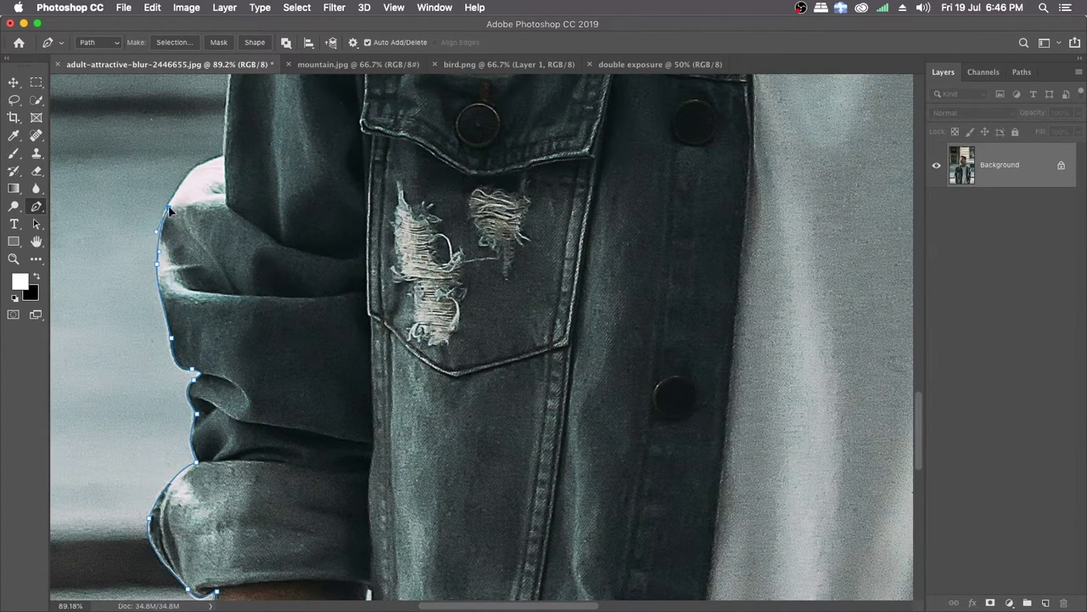
pyautogui.moveTo(187, 175); pyautogui.dragTo(150, 231)
pyautogui.moveTo(175, 217)
pyautogui.mouseDown()
pyautogui.moveTo(195, 213)
pyautogui.moveTo(176, 199)
pyautogui.mouseUp()
pyautogui.moveTo(230, 161); pyautogui.dragTo(206, 227)
pyautogui.moveTo(158, 182); pyautogui.dragTo(174, 243)
pyautogui.moveTo(176, 186)
pyautogui.mouseDown()
pyautogui.moveTo(156, 225)
pyautogui.moveTo(177, 168)
pyautogui.moveTo(168, 186)
pyautogui.mouseUp()
pyautogui.moveTo(196, 175); pyautogui.dragTo(165, 269)
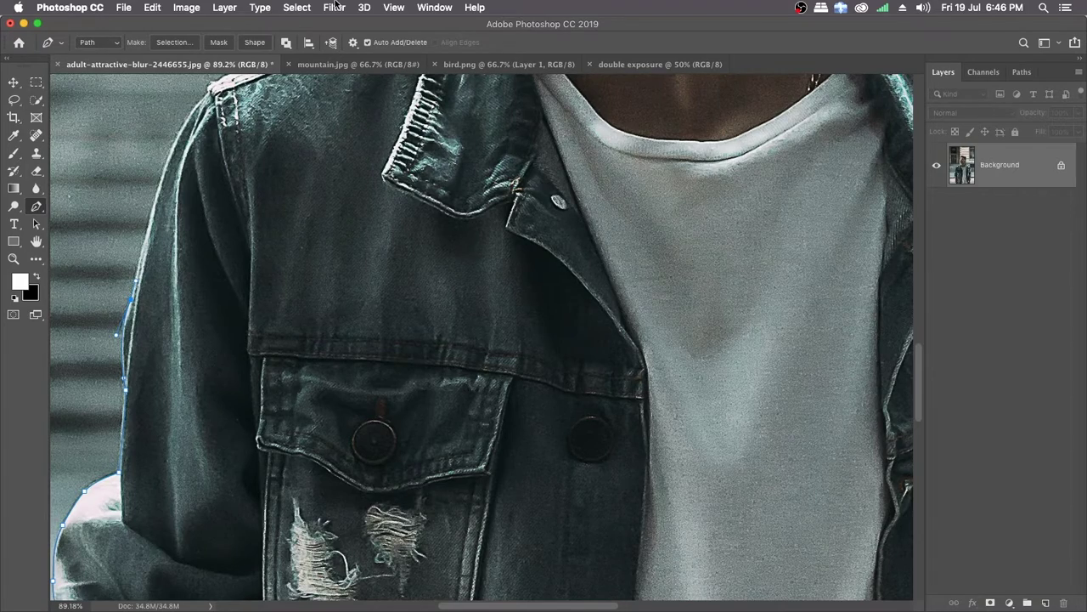
# Step: Extend the path up the rest of the upper sleeve, around the shoulder corner and onto the shoulder seam
pyautogui.moveTo(186, 193); pyautogui.dragTo(226, 234)
pyautogui.moveTo(222, 170); pyautogui.dragTo(234, 149)
pyautogui.moveTo(260, 160); pyautogui.dragTo(221, 209)
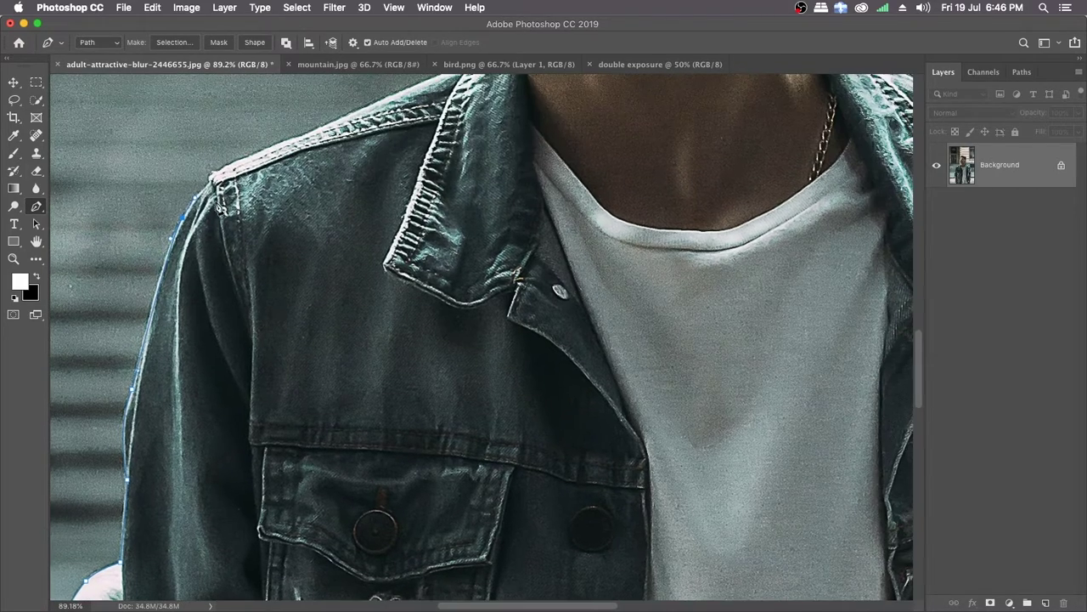
pyautogui.click(212, 181)
pyautogui.moveTo(274, 151); pyautogui.dragTo(316, 137)
pyautogui.moveTo(390, 153); pyautogui.dragTo(277, 193)
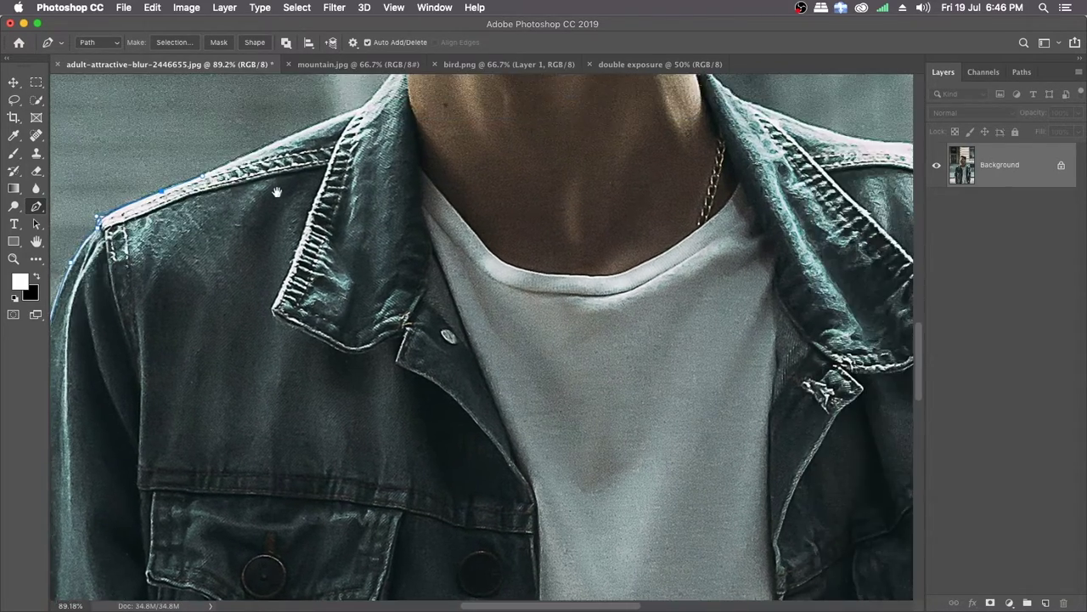
# Step: Continue the path along the shoulder and collar, up the neck and around the jaw and chin, undoing the last misplaced point
pyautogui.moveTo(525, 230); pyautogui.dragTo(534, 284)
pyautogui.moveTo(346, 168); pyautogui.dragTo(330, 184)
pyautogui.moveTo(344, 169); pyautogui.dragTo(339, 209)
pyautogui.moveTo(328, 185)
pyautogui.mouseDown()
pyautogui.moveTo(341, 178)
pyautogui.moveTo(331, 172)
pyautogui.mouseUp()
pyautogui.moveTo(360, 175); pyautogui.dragTo(364, 271)
pyautogui.moveTo(340, 194); pyautogui.dragTo(338, 181)
pyautogui.moveTo(338, 181); pyautogui.dragTo(320, 211)
pyautogui.moveTo(324, 194); pyautogui.dragTo(302, 221)
pyautogui.moveTo(341, 194); pyautogui.dragTo(302, 257)
pyautogui.moveTo(269, 213); pyautogui.dragTo(238, 239)
pyautogui.press('super+z')
# Step: Trace the outer rim of the glasses and the forehead up to the front hairline
pyautogui.scroll(3, 272, 271)
pyautogui.moveTo(267, 200); pyautogui.dragTo(219, 197)
pyautogui.moveTo(219, 197); pyautogui.dragTo(175, 216)
pyautogui.moveTo(273, 163); pyautogui.dragTo(286, 138)
pyautogui.moveTo(339, 118); pyautogui.dragTo(243, 230)
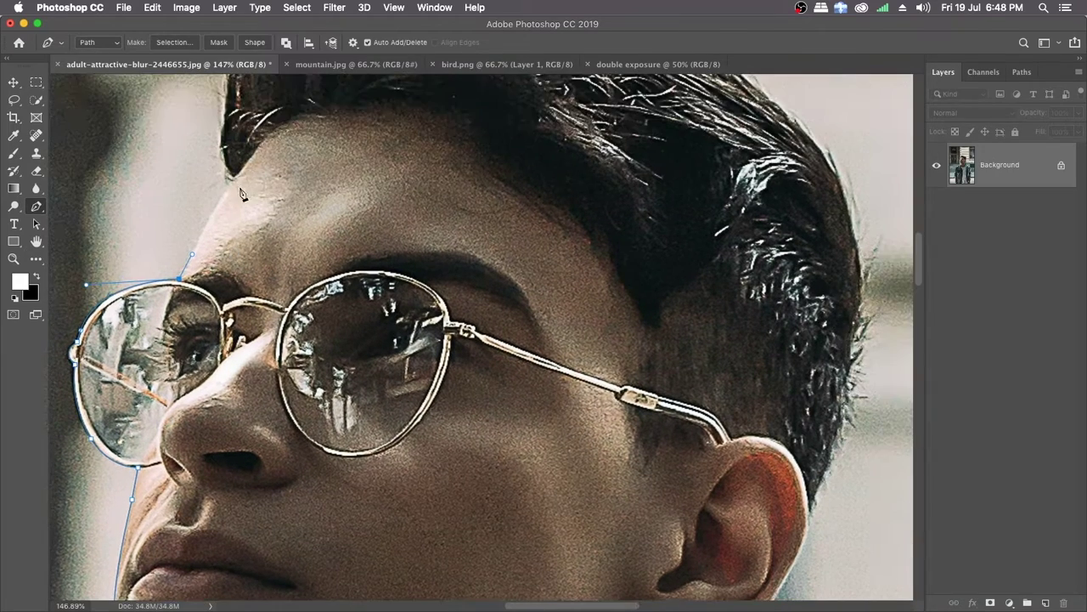
pyautogui.moveTo(230, 175)
pyautogui.mouseDown()
pyautogui.moveTo(237, 168)
pyautogui.moveTo(228, 171)
pyautogui.mouseUp()
pyautogui.moveTo(216, 82); pyautogui.dragTo(173, 183)
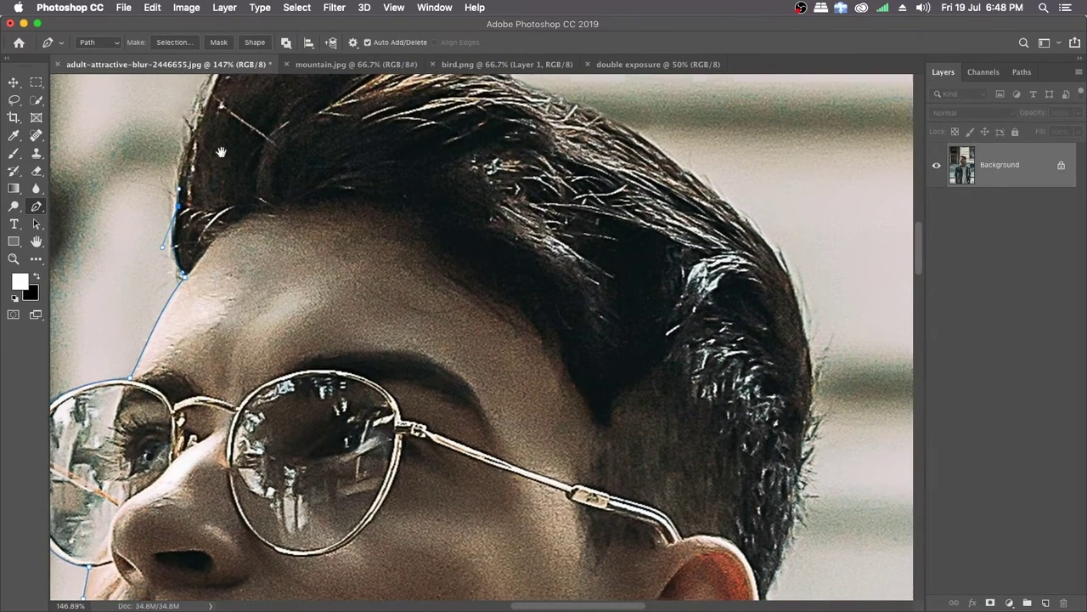
# Step: Continue the path over the top of the hair and down the back of the head
pyautogui.scroll(5, 221, 150)
pyautogui.hscroll(1, 220, 150)
pyautogui.moveTo(228, 148)
pyautogui.mouseDown()
pyautogui.moveTo(292, 126)
pyautogui.moveTo(270, 117)
pyautogui.moveTo(236, 142)
pyautogui.mouseUp()
pyautogui.moveTo(435, 168); pyautogui.dragTo(371, 164)
pyautogui.moveTo(295, 130)
pyautogui.mouseDown()
pyautogui.moveTo(334, 151)
pyautogui.moveTo(311, 135)
pyautogui.mouseUp()
pyautogui.moveTo(417, 204); pyautogui.dragTo(356, 171)
pyautogui.moveTo(359, 158); pyautogui.dragTo(380, 177)
pyautogui.moveTo(441, 193); pyautogui.dragTo(379, 153)
pyautogui.moveTo(379, 150)
pyautogui.mouseDown()
pyautogui.moveTo(412, 165)
pyautogui.moveTo(392, 158)
pyautogui.mouseUp()
pyautogui.moveTo(420, 212); pyautogui.dragTo(356, 175)
pyautogui.moveTo(515, 281); pyautogui.dragTo(458, 248)
# Step: Trace from the back of the hair down the neck to where it meets the jacket collar
pyautogui.scroll(-4, 516, 319)
pyautogui.hscroll(1, 516, 318)
pyautogui.scroll(-4, 476, 425)
pyautogui.moveTo(459, 338)
pyautogui.mouseDown()
pyautogui.moveTo(442, 357)
pyautogui.moveTo(454, 348)
pyautogui.mouseUp()
pyautogui.moveTo(396, 527); pyautogui.dragTo(390, 329)
pyautogui.moveTo(406, 390); pyautogui.dragTo(376, 263)
pyautogui.moveTo(365, 286)
pyautogui.mouseDown()
pyautogui.moveTo(373, 311)
pyautogui.moveTo(368, 290)
pyautogui.mouseUp()
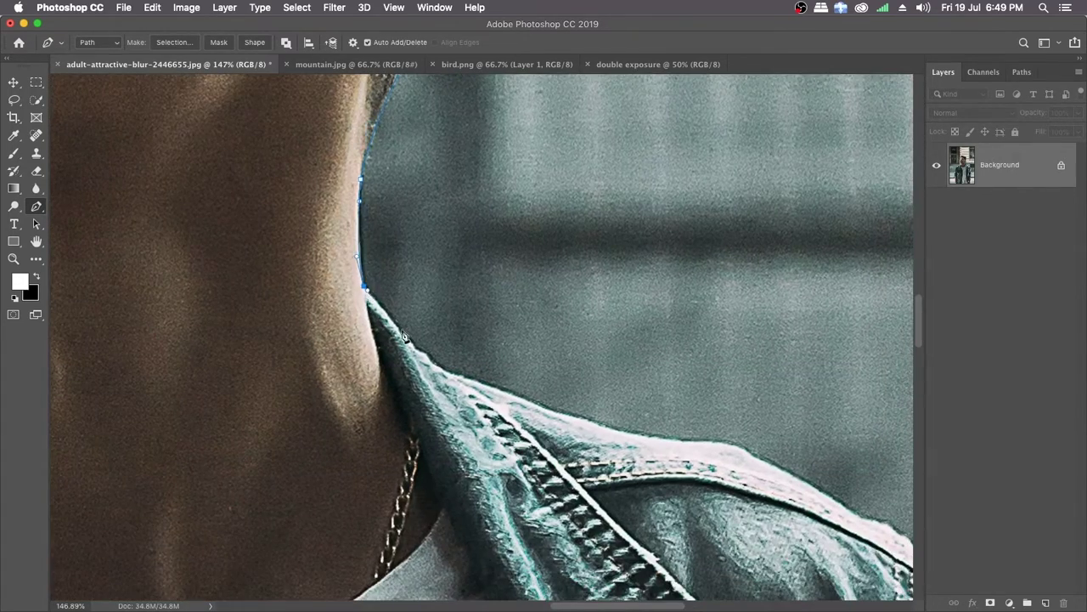
# Step: Trace the collar and the shoulder on the photo's right side, undoing and redrawing the misplaced curve point
pyautogui.moveTo(398, 329); pyautogui.dragTo(363, 299)
pyautogui.moveTo(396, 353); pyautogui.dragTo(231, 257)
pyautogui.moveTo(419, 266); pyautogui.dragTo(425, 238)
pyautogui.press('super+z')
pyautogui.moveTo(215, 186); pyautogui.dragTo(294, 214)
pyautogui.moveTo(398, 231); pyautogui.dragTo(330, 202)
pyautogui.moveTo(392, 231); pyautogui.dragTo(334, 189)
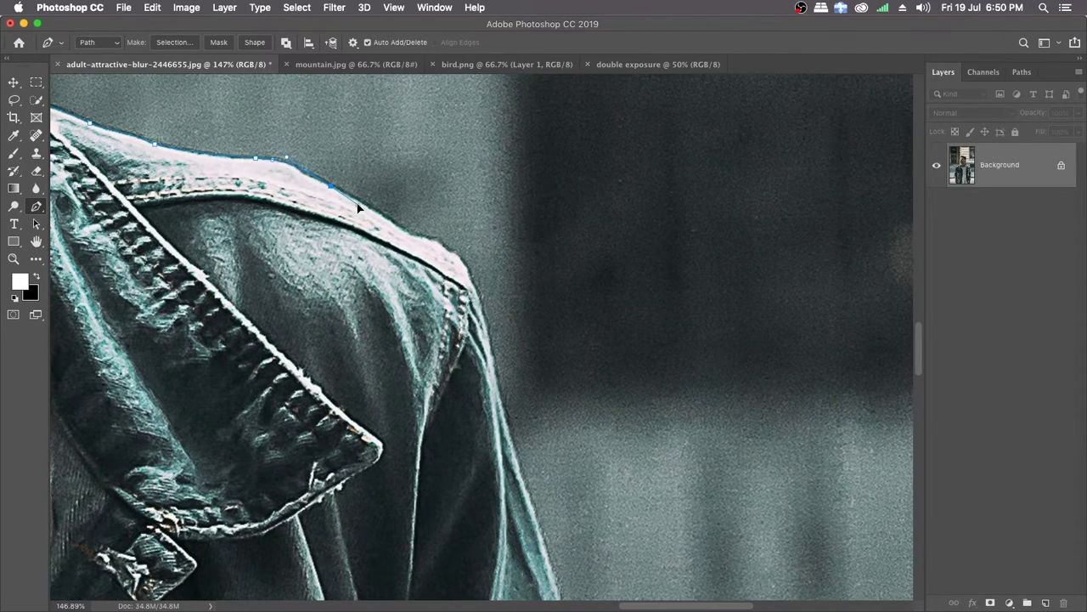
# Step: Continue the path around the right-side shoulder tip and down the upper sleeve
pyautogui.moveTo(416, 246); pyautogui.dragTo(363, 179)
pyautogui.moveTo(363, 179); pyautogui.dragTo(329, 112)
pyautogui.click(364, 260)
pyautogui.moveTo(364, 260); pyautogui.dragTo(329, 145)
pyautogui.click(378, 299)
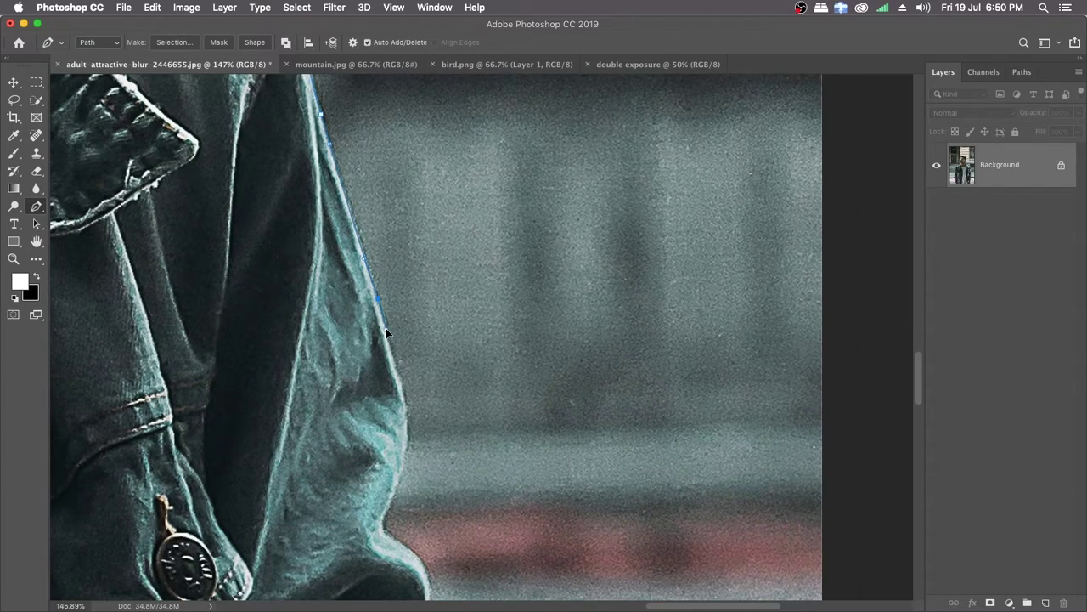
# Step: Trace the lower part of the right-side upper sleeve down to the pale fold at the elbow
pyautogui.scroll(-5, 400, 347)
pyautogui.moveTo(375, 244); pyautogui.dragTo(342, 138)
pyautogui.scroll(2, 362, 271)
pyautogui.moveTo(322, 235); pyautogui.dragTo(333, 154)
pyautogui.moveTo(329, 192); pyautogui.dragTo(329, 233)
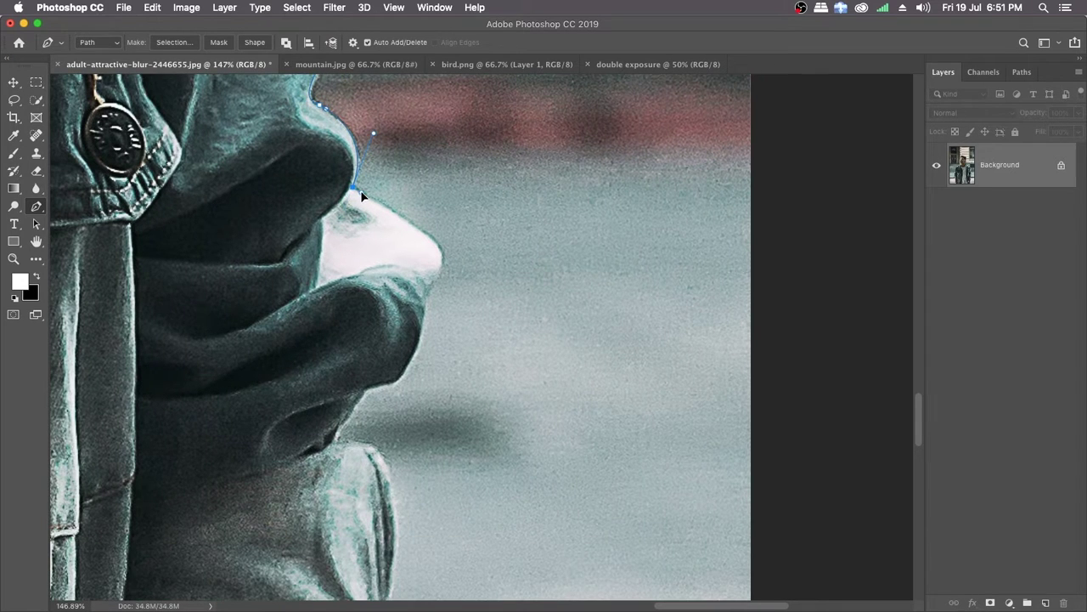
# Step: Trace the right-side elbow fold and the sleeve folds below it, undoing the last misplaced point above the cuff
pyautogui.moveTo(431, 274); pyautogui.dragTo(408, 213)
pyautogui.moveTo(416, 189); pyautogui.dragTo(420, 196)
pyautogui.moveTo(383, 269); pyautogui.dragTo(422, 209)
pyautogui.moveTo(443, 169)
pyautogui.mouseDown()
pyautogui.moveTo(425, 191)
pyautogui.moveTo(437, 175)
pyautogui.mouseUp()
pyautogui.moveTo(428, 241); pyautogui.dragTo(422, 209)
pyautogui.moveTo(377, 267)
pyautogui.mouseDown()
pyautogui.moveTo(411, 216)
pyautogui.moveTo(391, 264)
pyautogui.mouseUp()
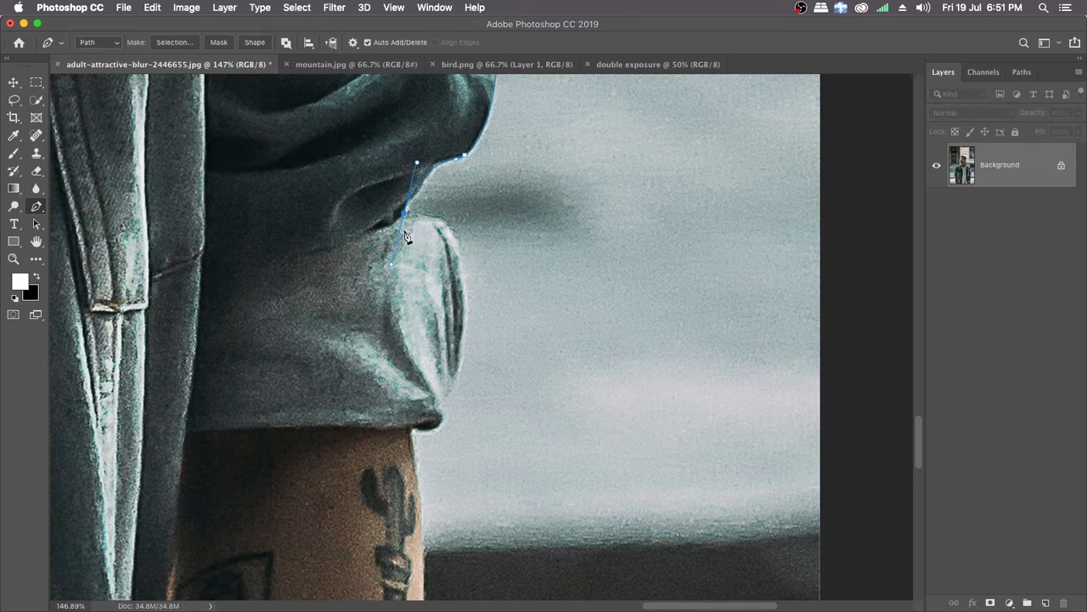
pyautogui.press('super+z')
# Step: Continue the path around the right-side rolled cuff to the top of the tattooed forearm
pyautogui.moveTo(436, 165); pyautogui.dragTo(427, 173)
pyautogui.moveTo(408, 216); pyautogui.dragTo(424, 179)
pyautogui.moveTo(474, 238); pyautogui.dragTo(444, 217)
pyautogui.moveTo(431, 314); pyautogui.dragTo(466, 222)
pyautogui.moveTo(435, 236)
pyautogui.mouseDown()
pyautogui.moveTo(417, 230)
pyautogui.moveTo(434, 242)
pyautogui.mouseUp()
pyautogui.moveTo(378, 412); pyautogui.dragTo(354, 301)
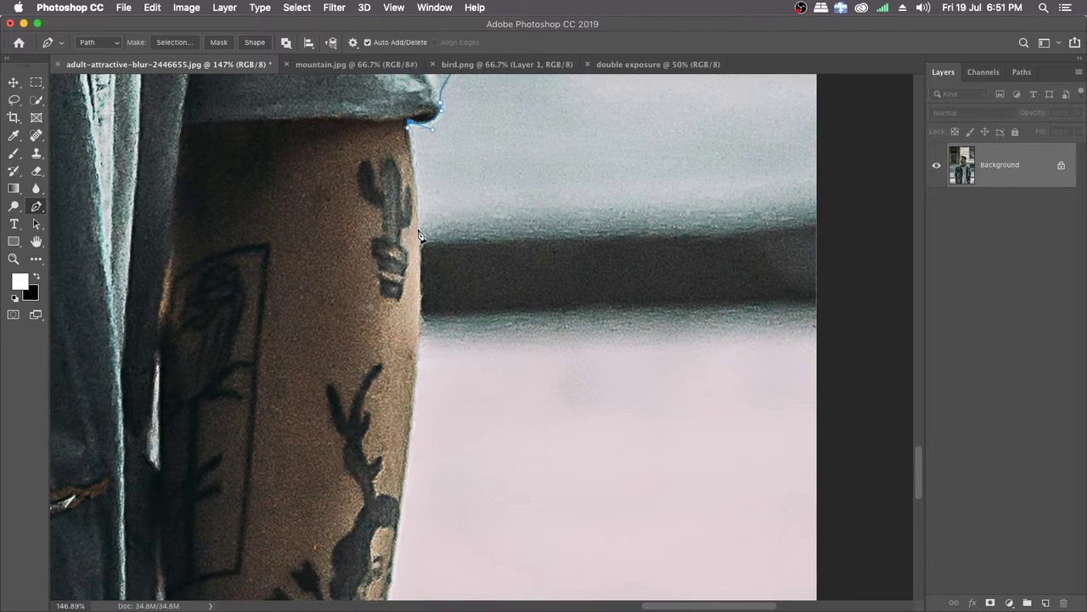
# Step: Trace the tattooed forearm down to the photo's bottom edge and close the path at its starting point
pyautogui.moveTo(420, 238); pyautogui.dragTo(422, 265)
pyautogui.moveTo(420, 384); pyautogui.dragTo(420, 265)
pyautogui.moveTo(406, 333); pyautogui.dragTo(397, 415)
pyautogui.moveTo(398, 459); pyautogui.dragTo(313, 366)
pyautogui.scroll(-3, 406, 285)
pyautogui.scroll(-2, 351, 459)
pyautogui.scroll(-4, 372, 384)
pyautogui.moveTo(53, 314); pyautogui.dragTo(558, 269)
pyautogui.click(153, 306)
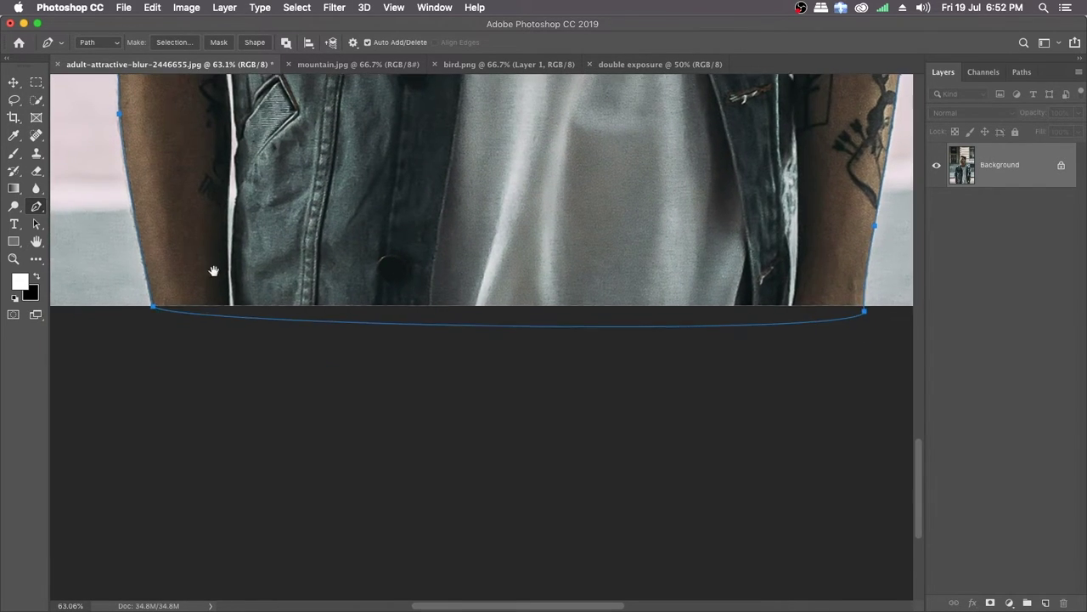
# Step: Convert the closed outline path around the man into a selection
pyautogui.moveTo(214, 271); pyautogui.dragTo(190, 380)
pyautogui.rightClick(259, 148)
pyautogui.rightClick(267, 157)
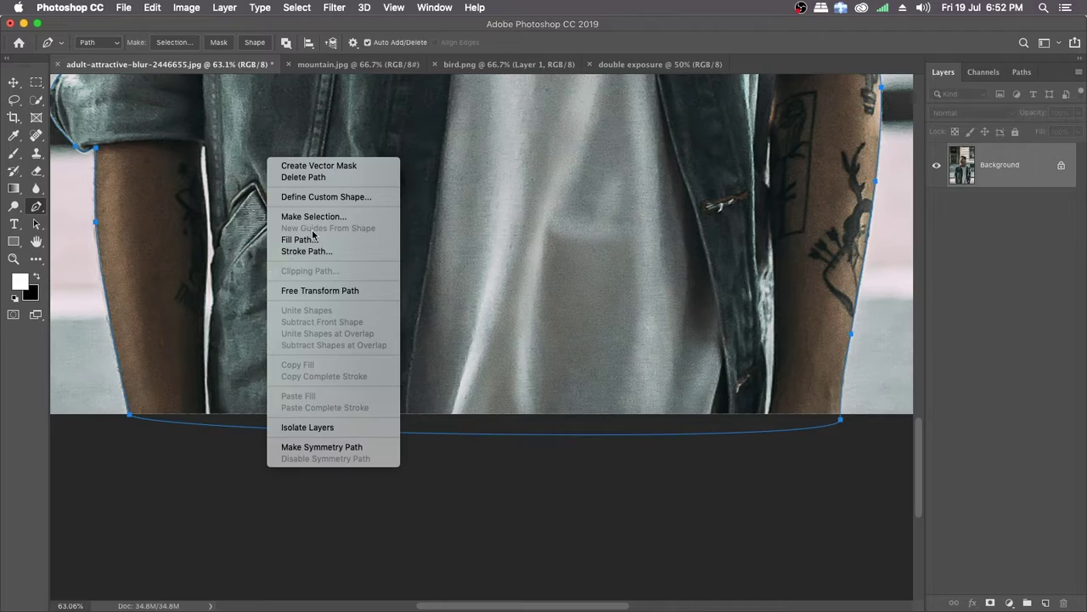
pyautogui.click(313, 217)
pyautogui.click(627, 242)
# Step: Start a path in the gap between the left-side arm and jacket, tracing the arm edge from the photo's bottom up to the cuff
pyautogui.scroll(5, 286, 265)
pyautogui.scroll(-2, 289, 255)
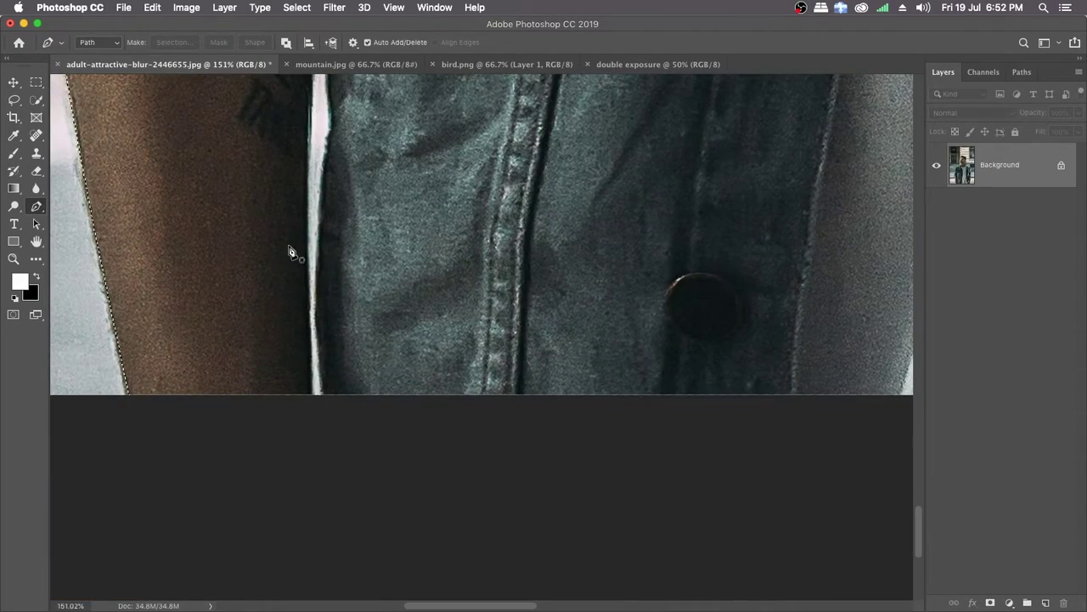
pyautogui.moveTo(323, 351); pyautogui.dragTo(297, 335)
pyautogui.scroll(3, 281, 343)
pyautogui.click(291, 399)
pyautogui.moveTo(291, 265); pyautogui.dragTo(287, 292)
pyautogui.scroll(3, 294, 248)
pyautogui.scroll(5, 280, 248)
pyautogui.moveTo(264, 161); pyautogui.dragTo(277, 319)
pyautogui.moveTo(252, 166); pyautogui.dragTo(273, 144)
pyautogui.keyDown('alt'); pyautogui.click(253, 165); pyautogui.keyUp('alt')
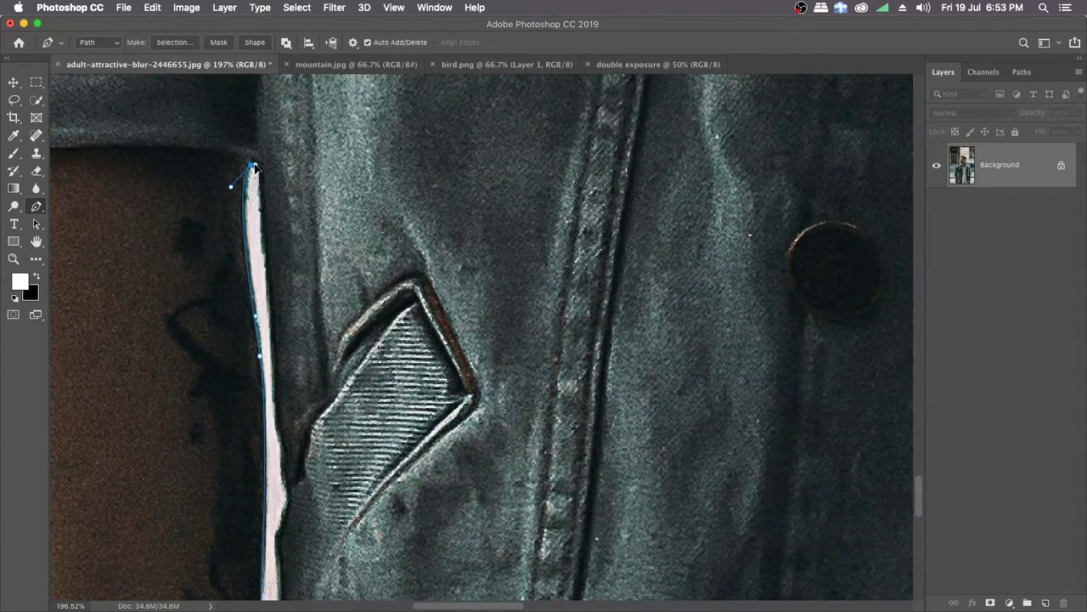
# Step: Trace the jacket side of the gap back down to the photo's bottom edge and close the path
pyautogui.scroll(-3, 255, 167)
pyautogui.scroll(-4, 276, 265)
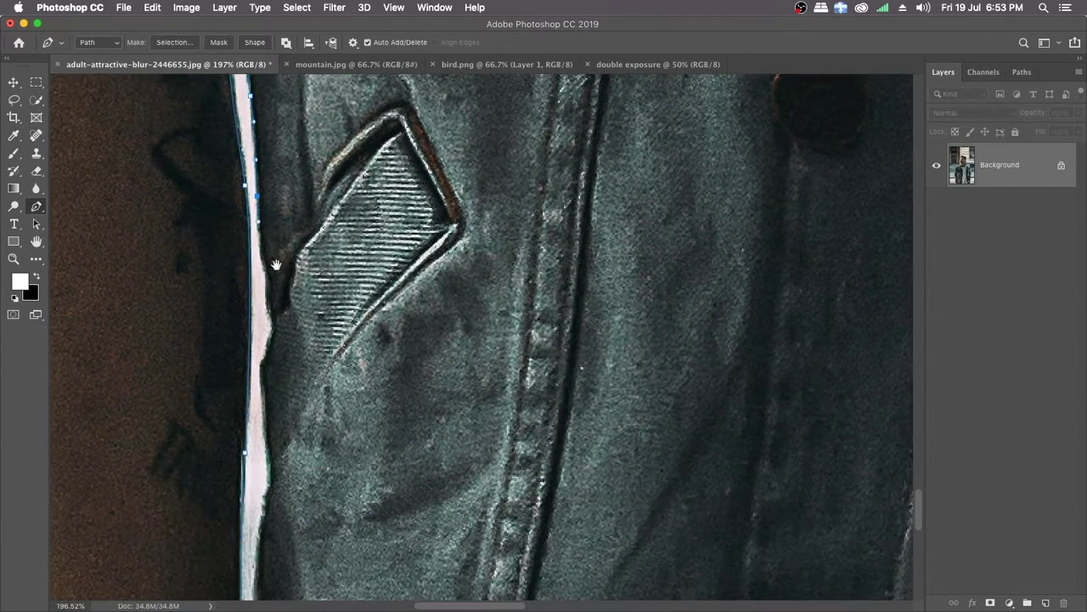
pyautogui.scroll(-3, 276, 265)
pyautogui.moveTo(253, 206); pyautogui.dragTo(263, 229)
pyautogui.scroll(-3, 268, 276)
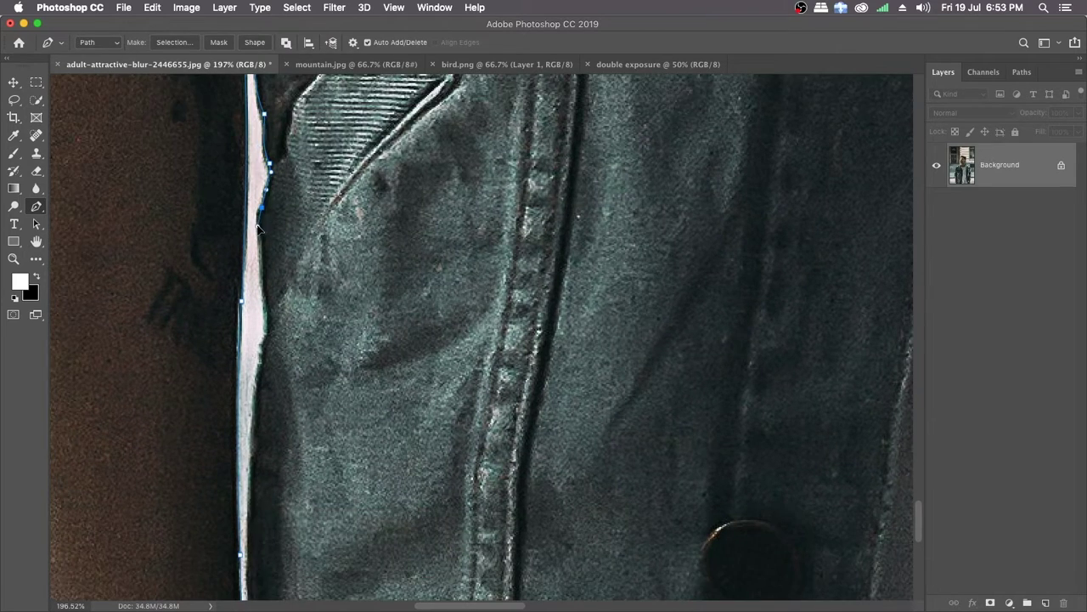
pyautogui.scroll(-4, 280, 221)
pyautogui.scroll(-5, 295, 193)
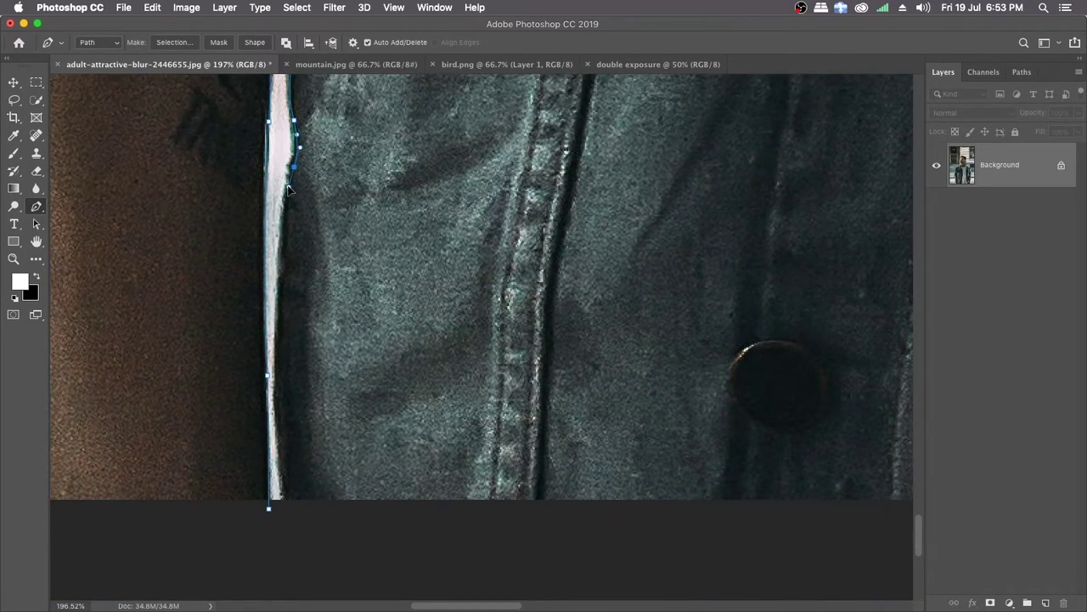
pyautogui.moveTo(243, 324); pyautogui.dragTo(257, 384)
pyautogui.click(226, 332)
pyautogui.moveTo(361, 294); pyautogui.dragTo(279, 281)
pyautogui.scroll(3, 280, 281)
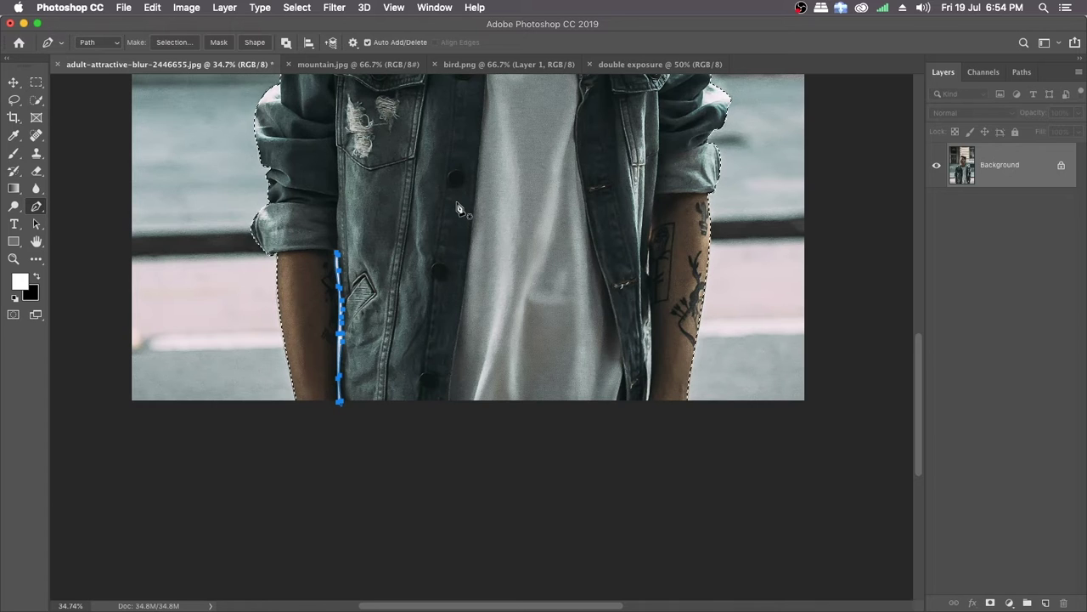
pyautogui.scroll(4, 429, 285)
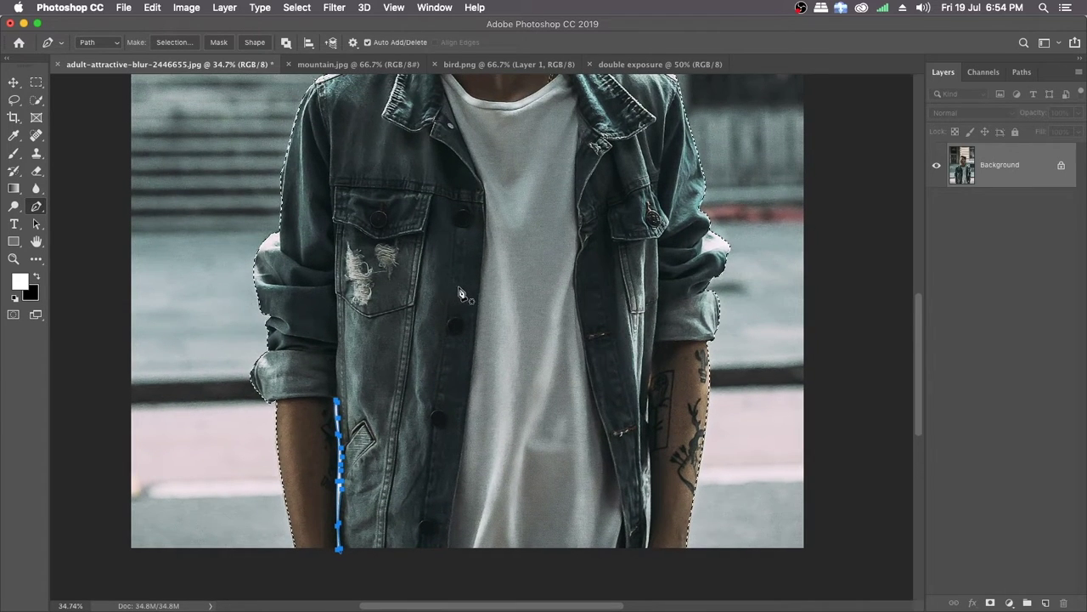
pyautogui.scroll(-2, 474, 288)
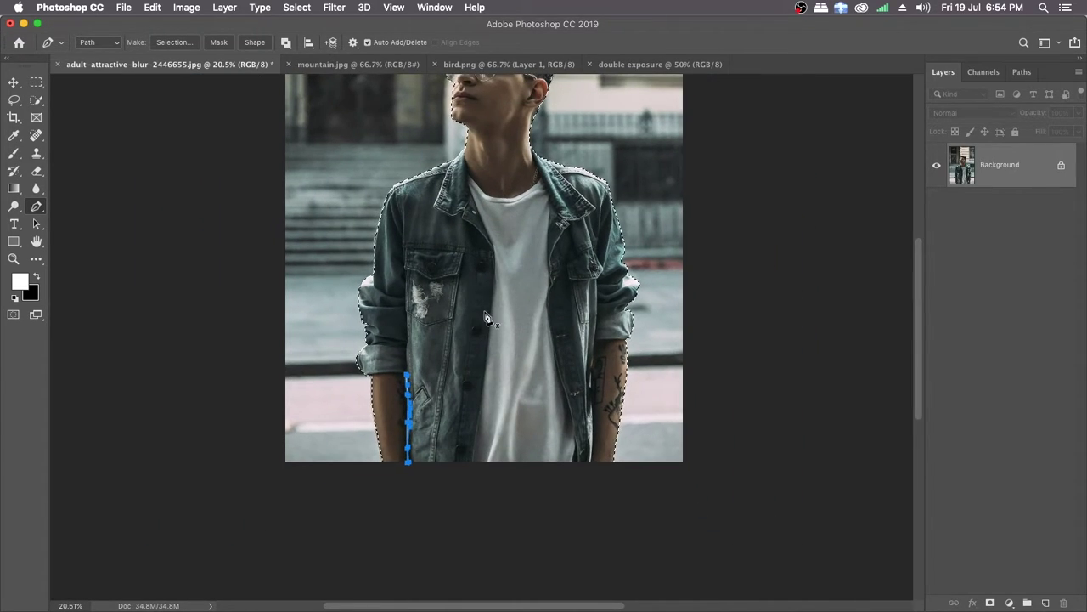
pyautogui.rightClick(479, 289)
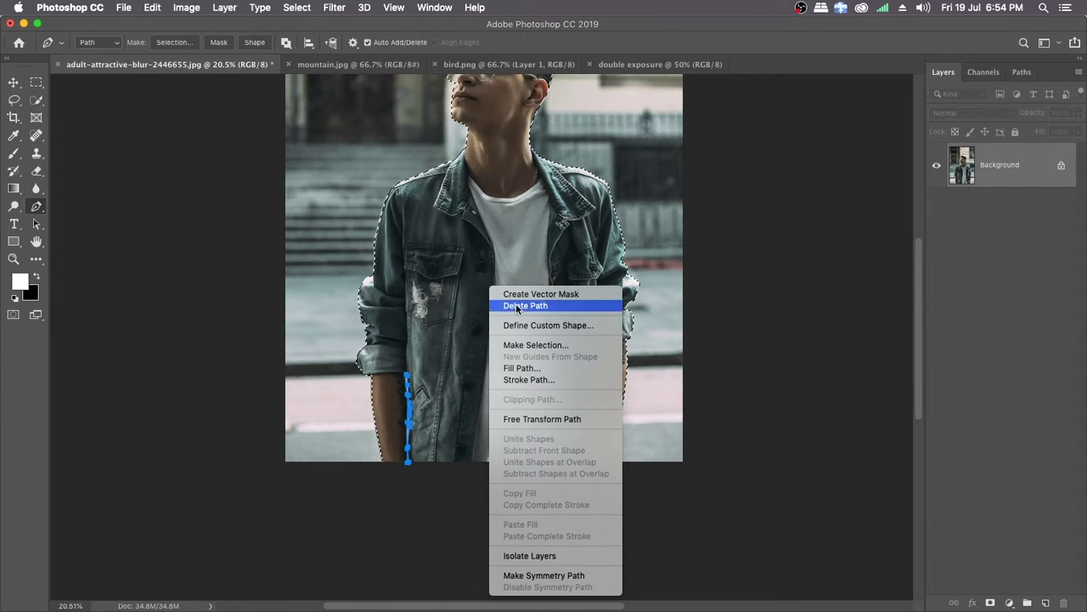
pyautogui.click(529, 344)
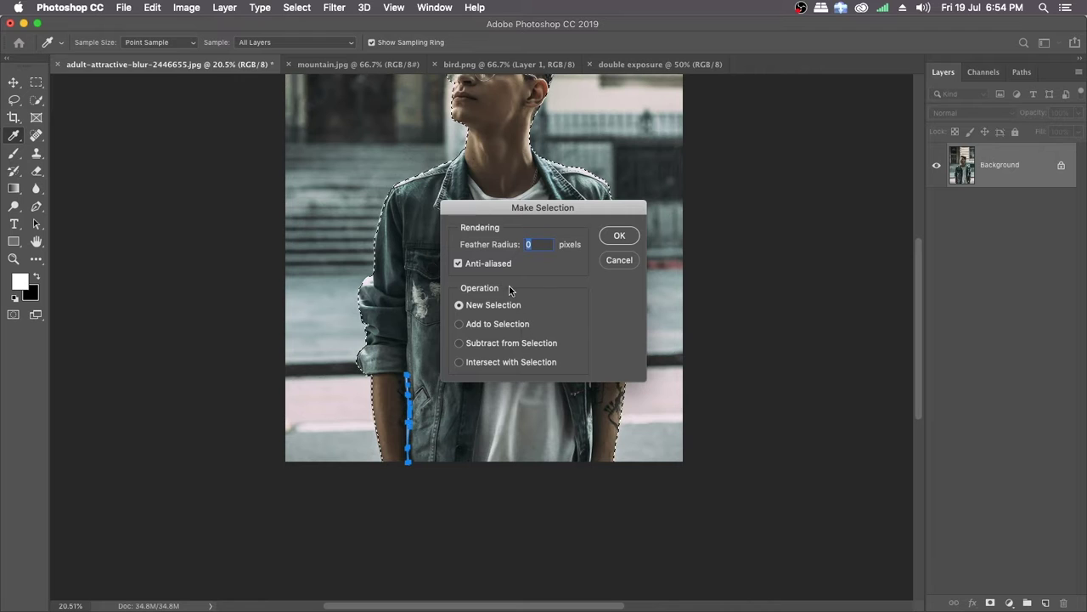
pyautogui.moveTo(510, 211); pyautogui.dragTo(519, 228)
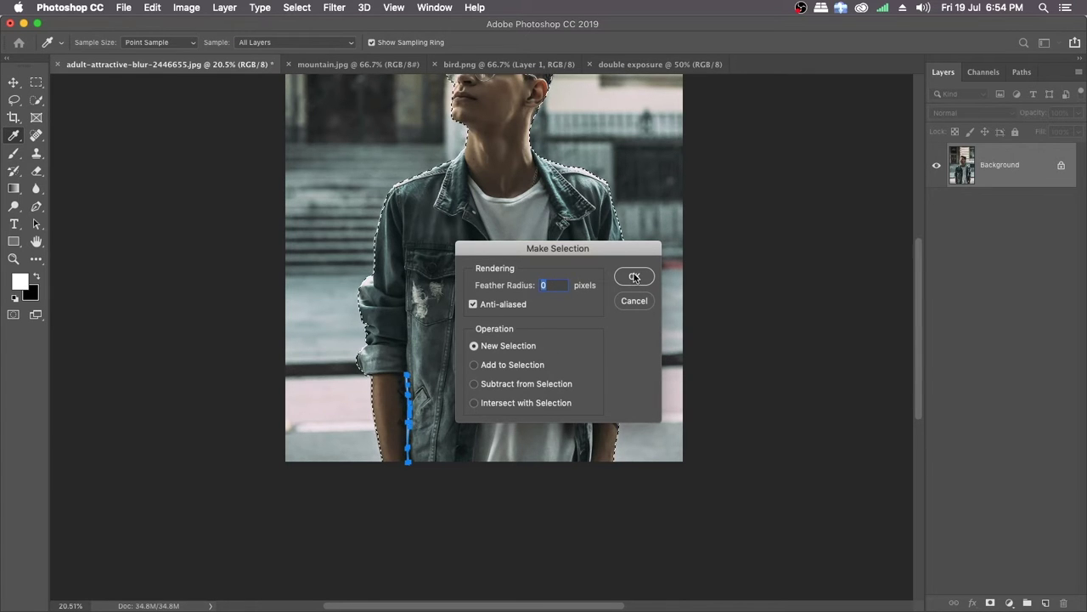
pyautogui.click(633, 303)
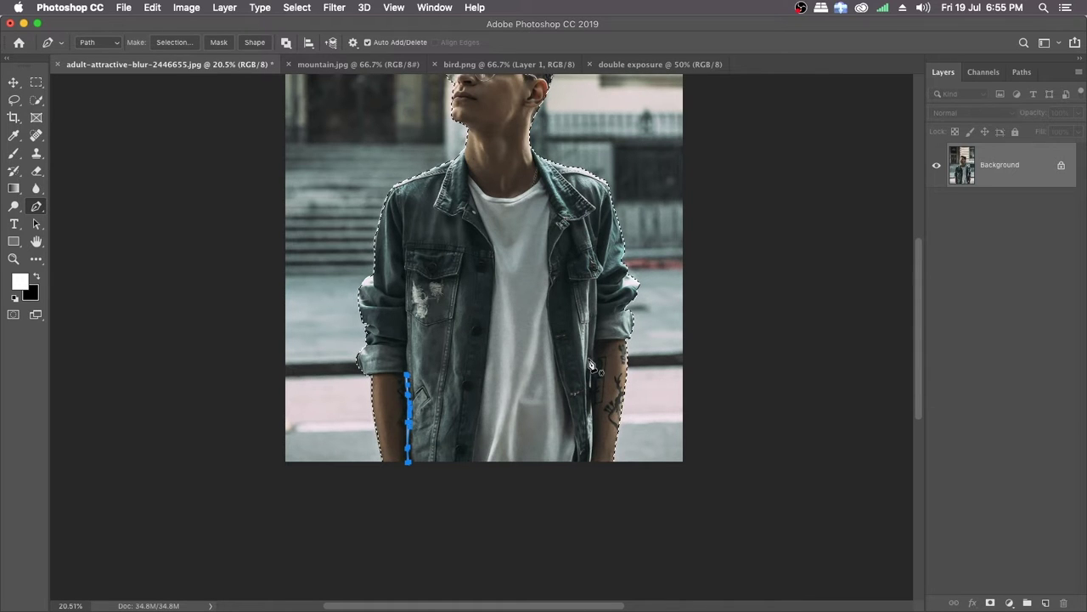
# Step: Try to convert the arm-gap path into a new selection
pyautogui.rightClick(466, 296)
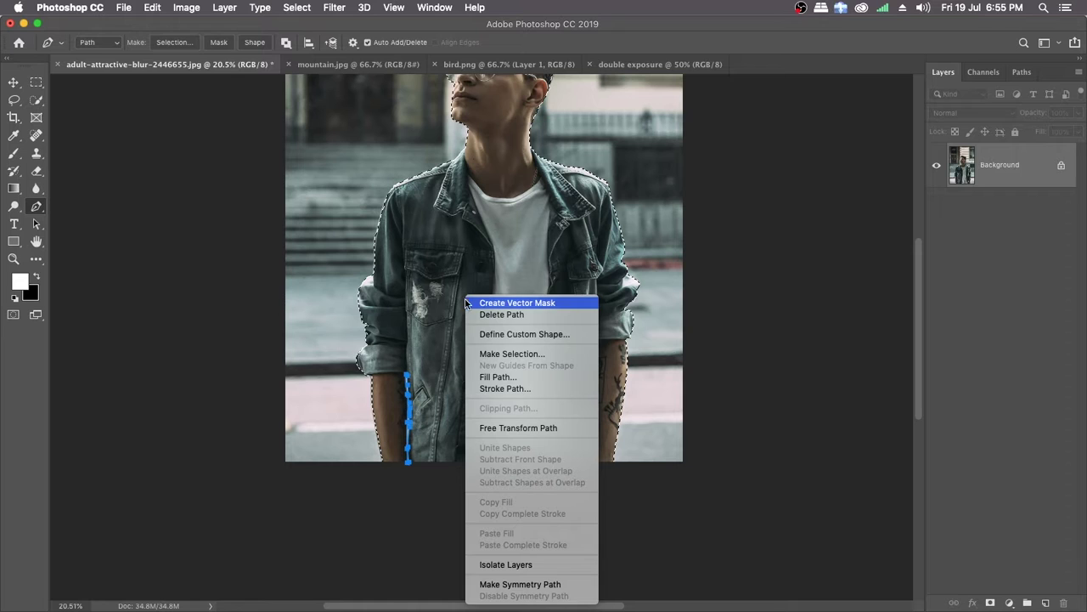
pyautogui.click(511, 353)
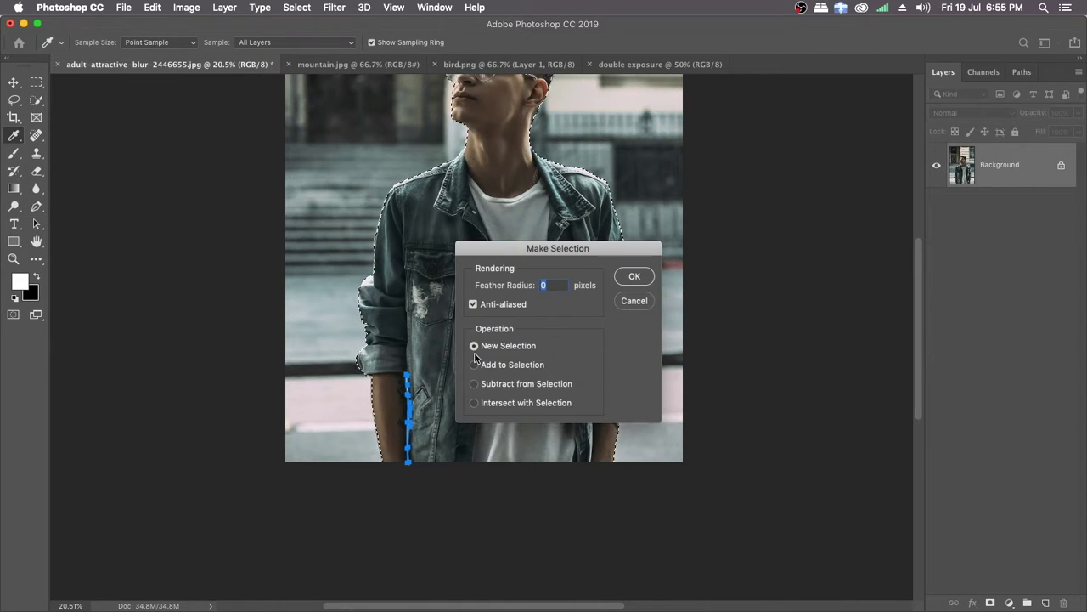
pyautogui.click(635, 276)
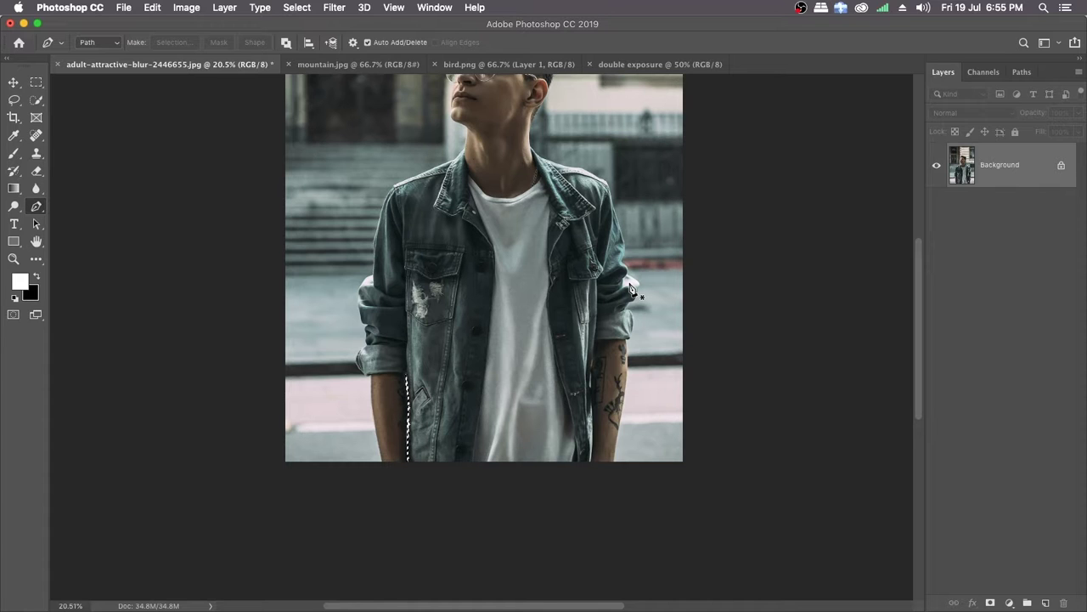
pyautogui.press('super+z')
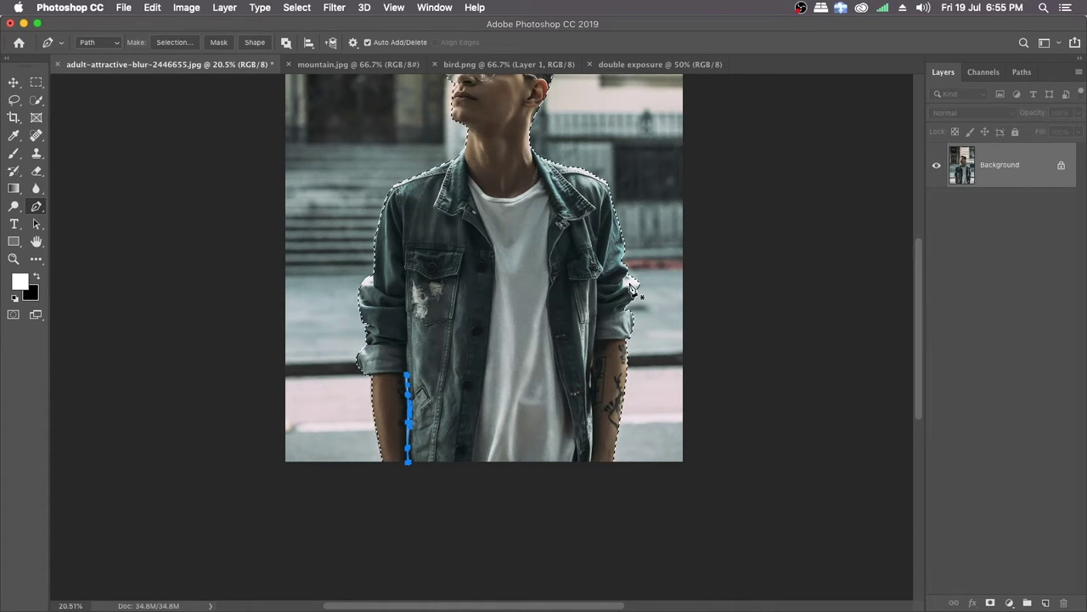
# Step: Try to add the arm-gap path to the existing selection of the man
pyautogui.rightClick(481, 300)
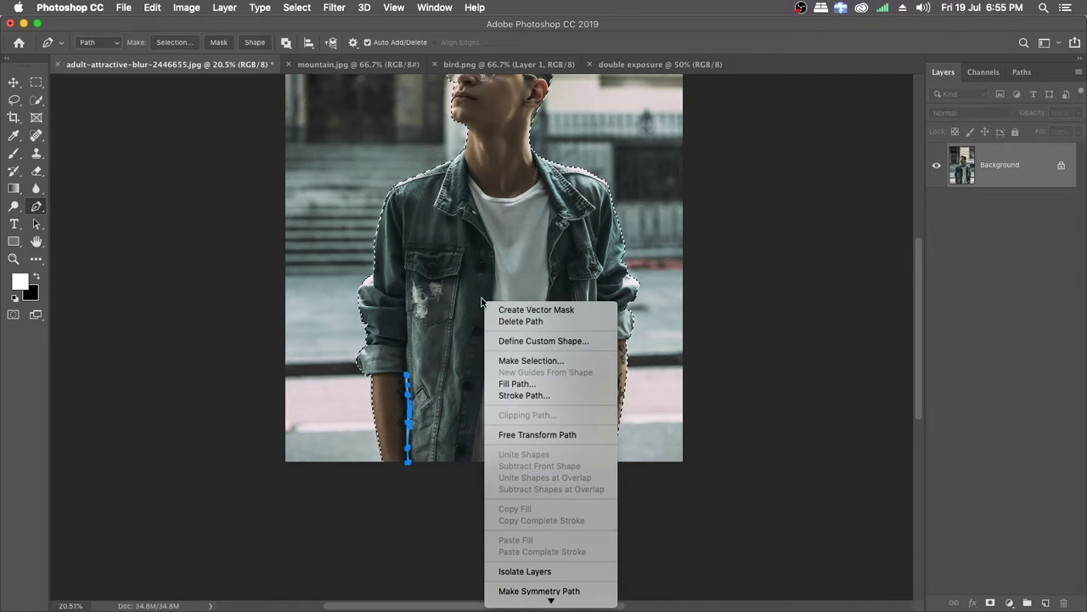
pyautogui.click(516, 362)
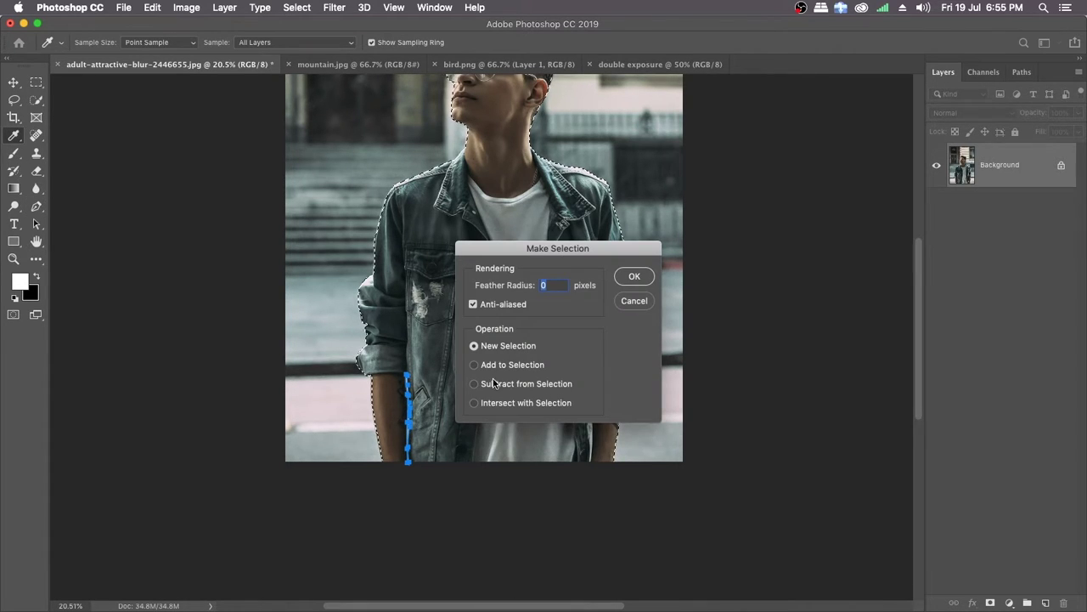
pyautogui.moveTo(525, 251); pyautogui.dragTo(682, 191)
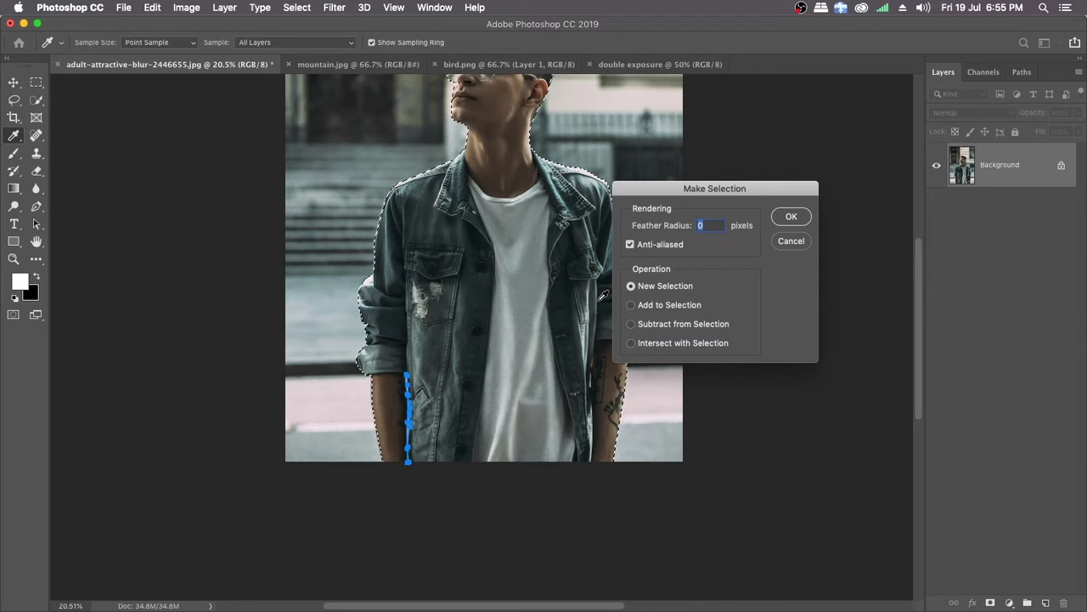
pyautogui.moveTo(482, 296); pyautogui.dragTo(434, 311)
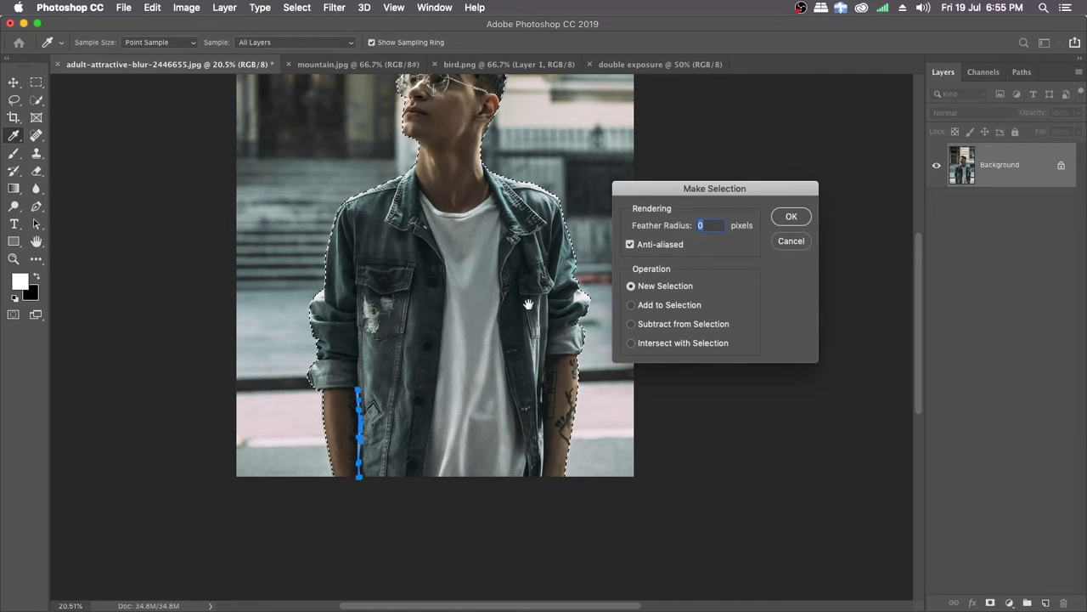
pyautogui.moveTo(505, 299); pyautogui.dragTo(492, 362)
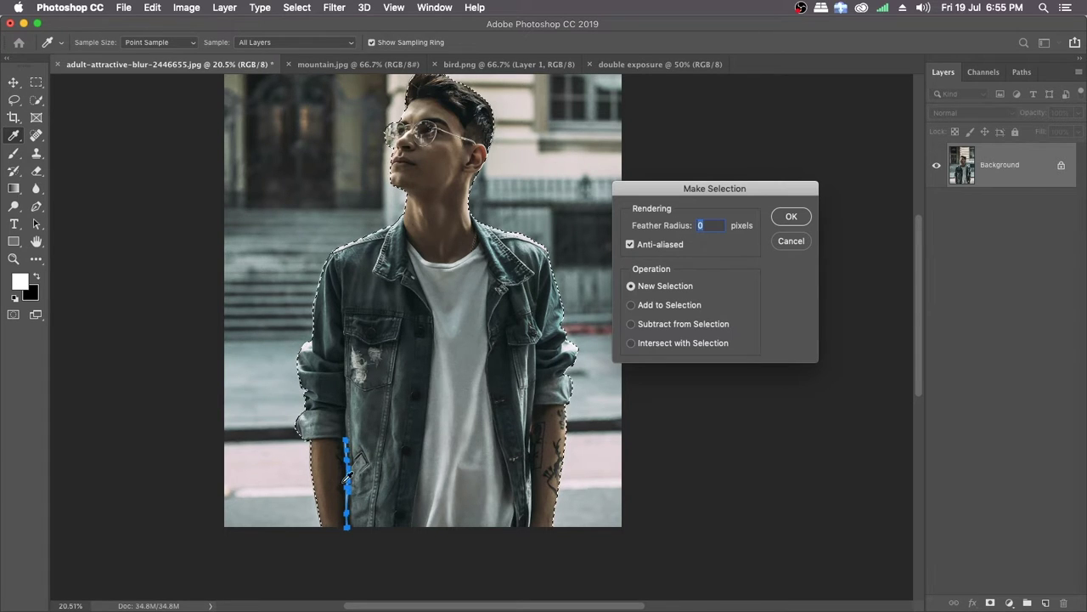
pyautogui.click(633, 308)
pyautogui.click(791, 218)
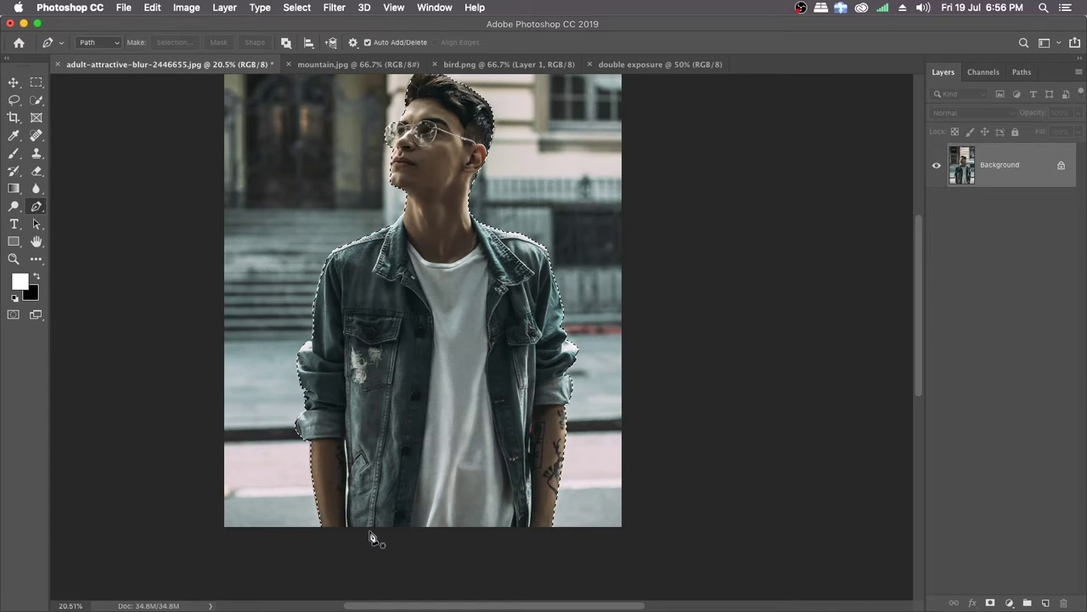
pyautogui.click(320, 461)
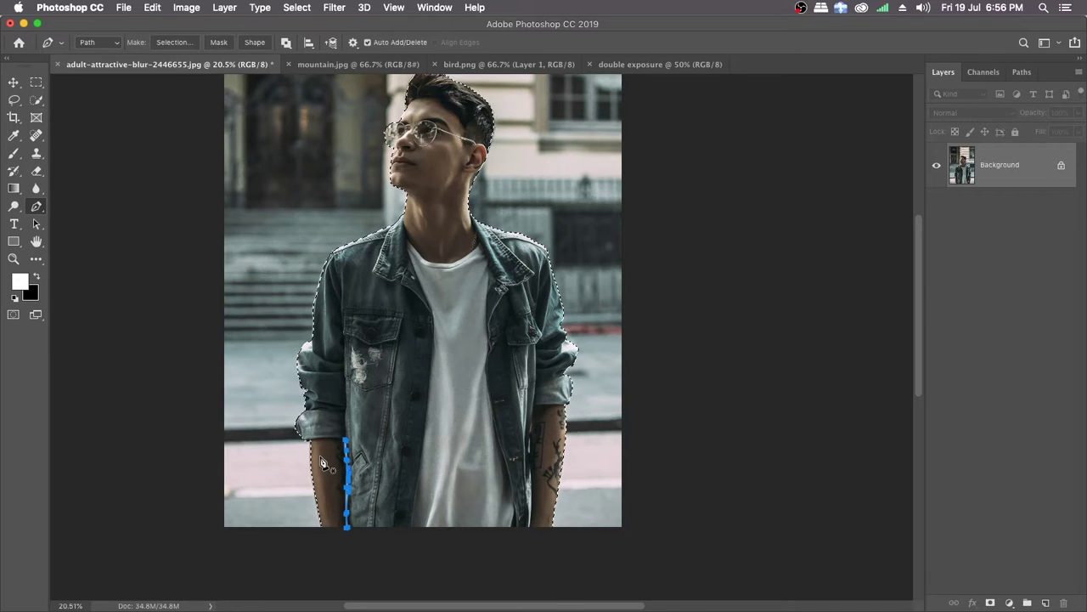
# Step: Subtract the closed path in the gap between arm and jacket from the man's selection, without feathering
pyautogui.rightClick(418, 384)
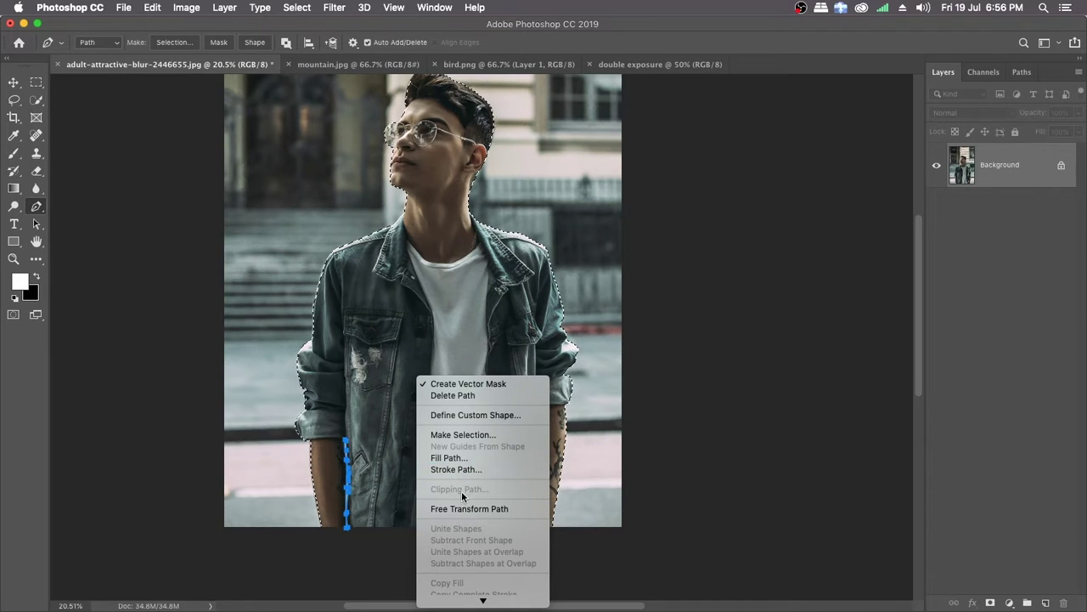
pyautogui.click(457, 435)
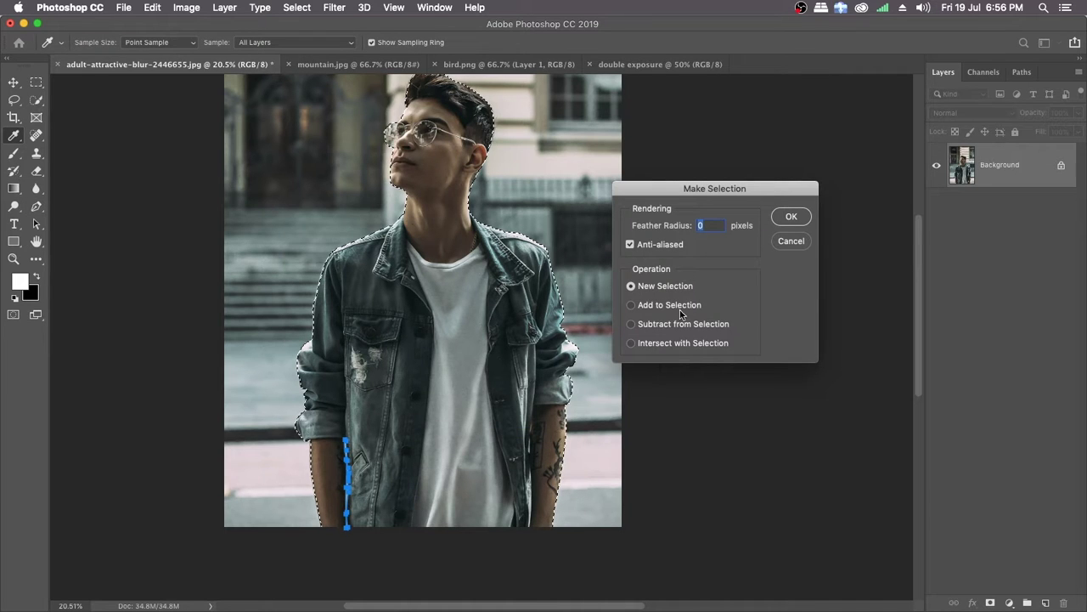
pyautogui.click(633, 326)
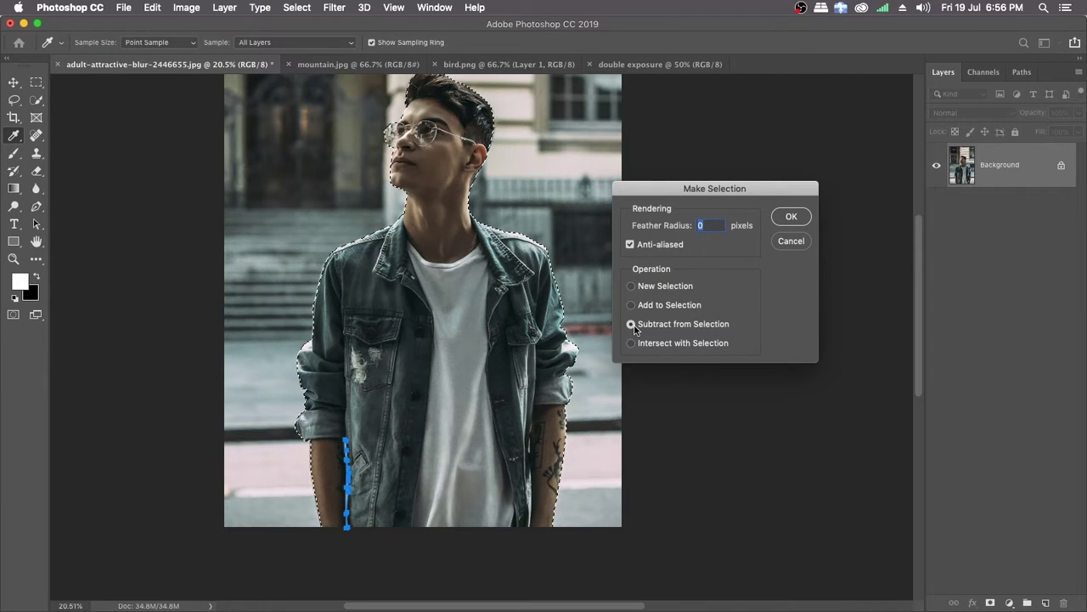
pyautogui.click(791, 215)
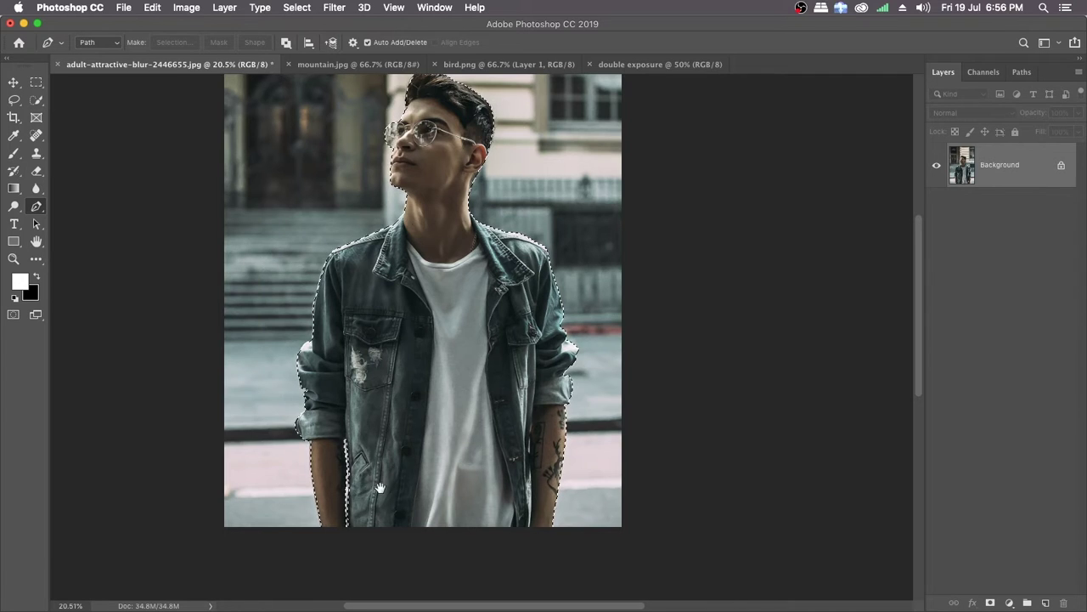
# Step: Refine the man's selection in Select and Mask with a 0.5 px feather and 1% contrast
pyautogui.scroll(-2, 336, 379)
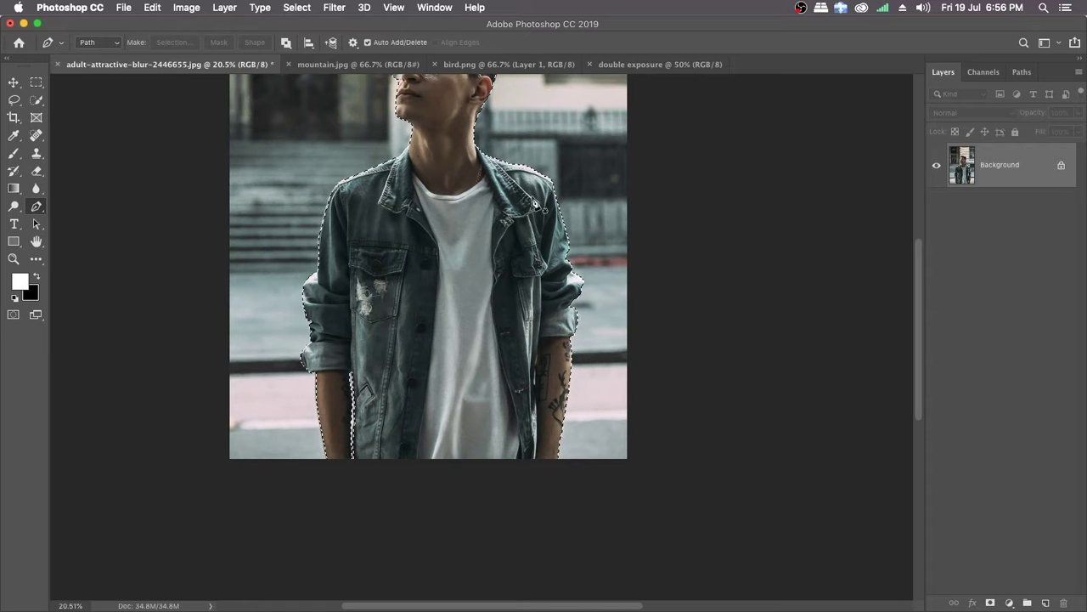
pyautogui.press('w')
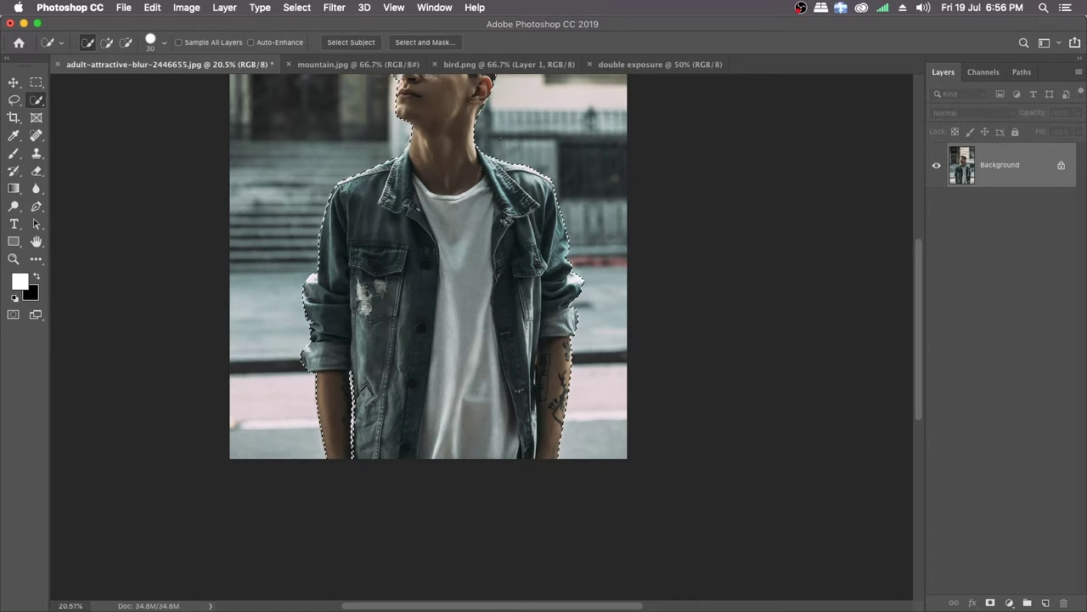
pyautogui.scroll(5, 459, 165)
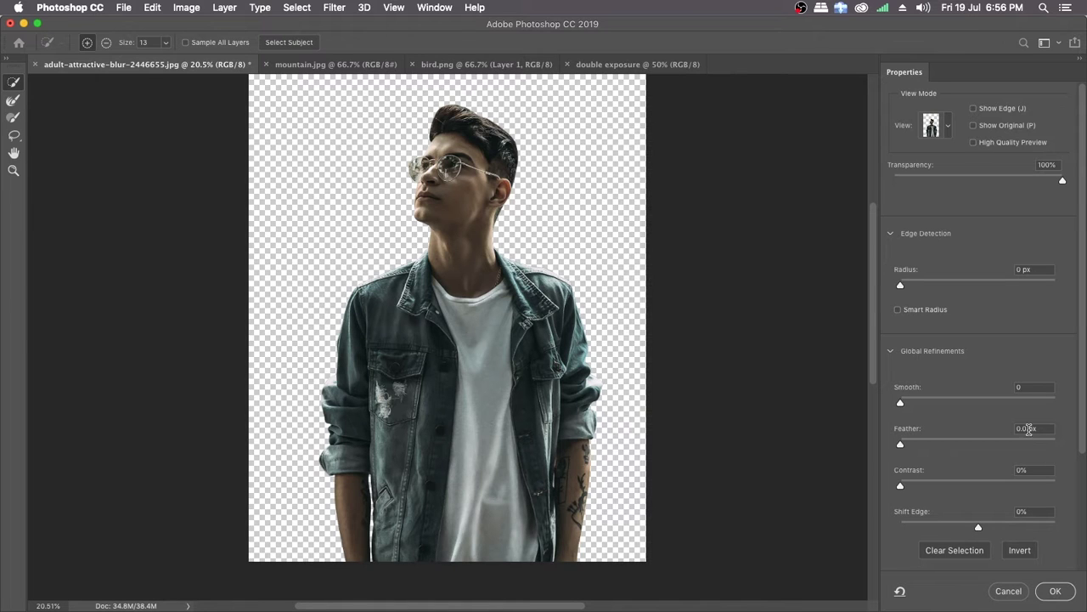
pyautogui.click(1025, 429)
pyautogui.write('0')
pyautogui.click(1028, 470)
pyautogui.write('1')
# Step: Output the refined selection as a new layer with a layer mask
pyautogui.moveTo(1083, 448); pyautogui.dragTo(1077, 569)
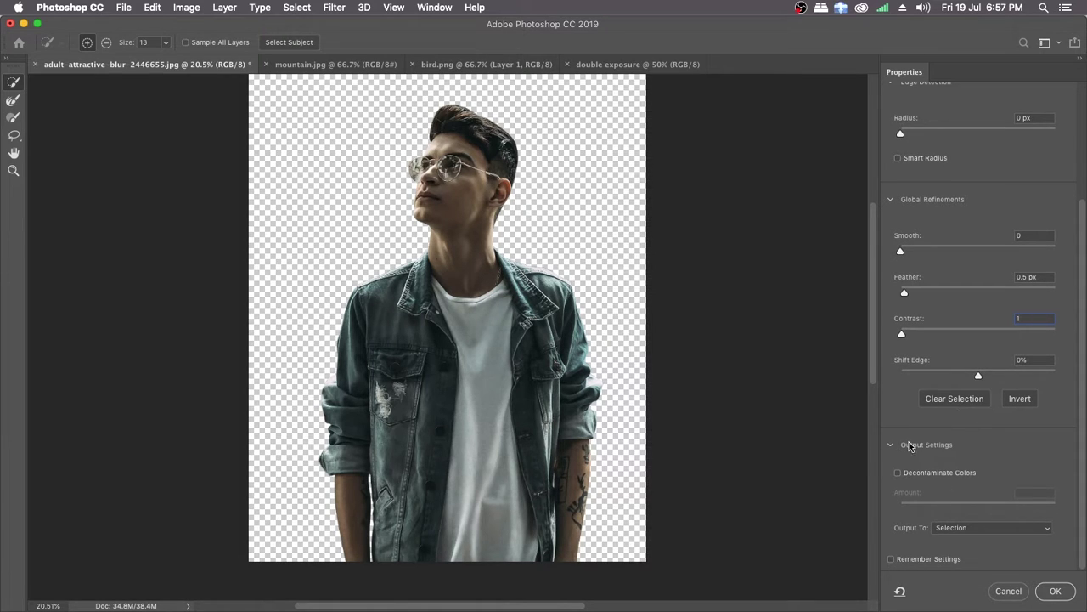
pyautogui.click(987, 527)
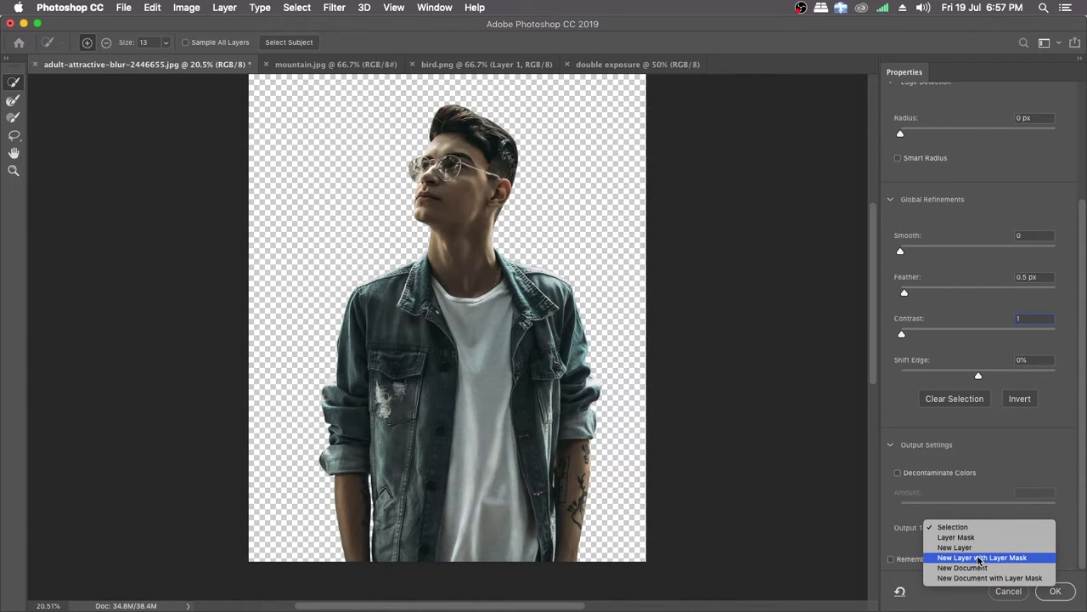
pyautogui.click(981, 558)
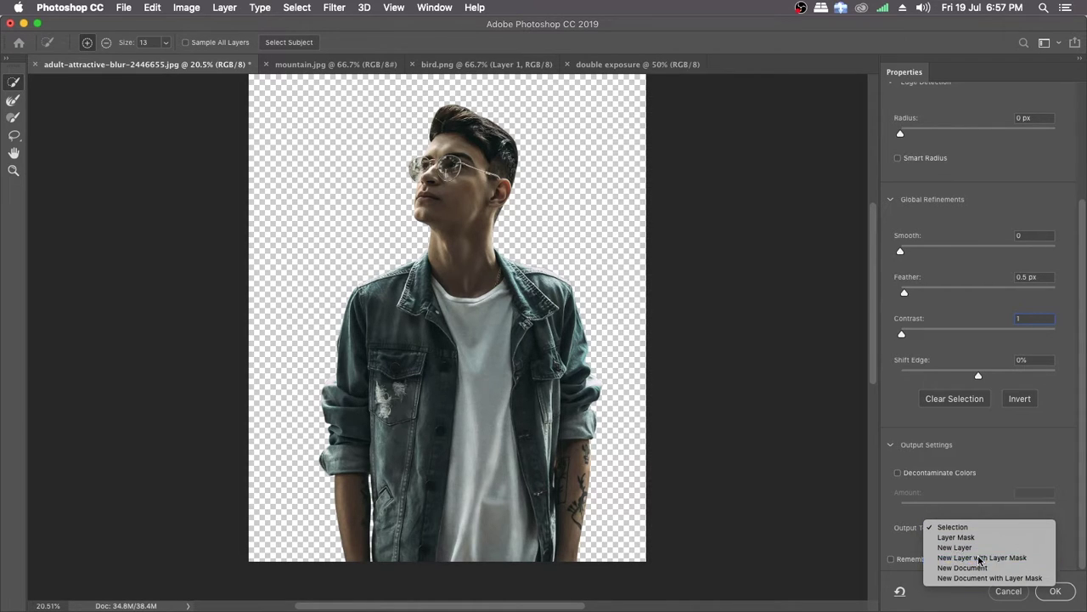
pyautogui.click(1054, 597)
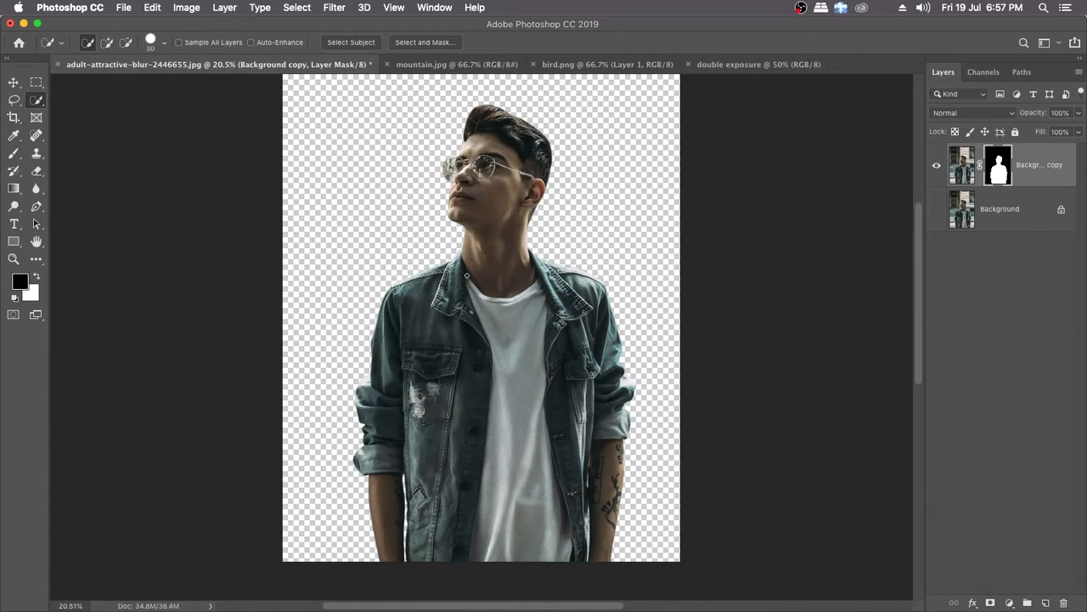
# Step: Compare the masked cutout with the original photo by toggling the layers' visibility
pyautogui.scroll(3, 476, 289)
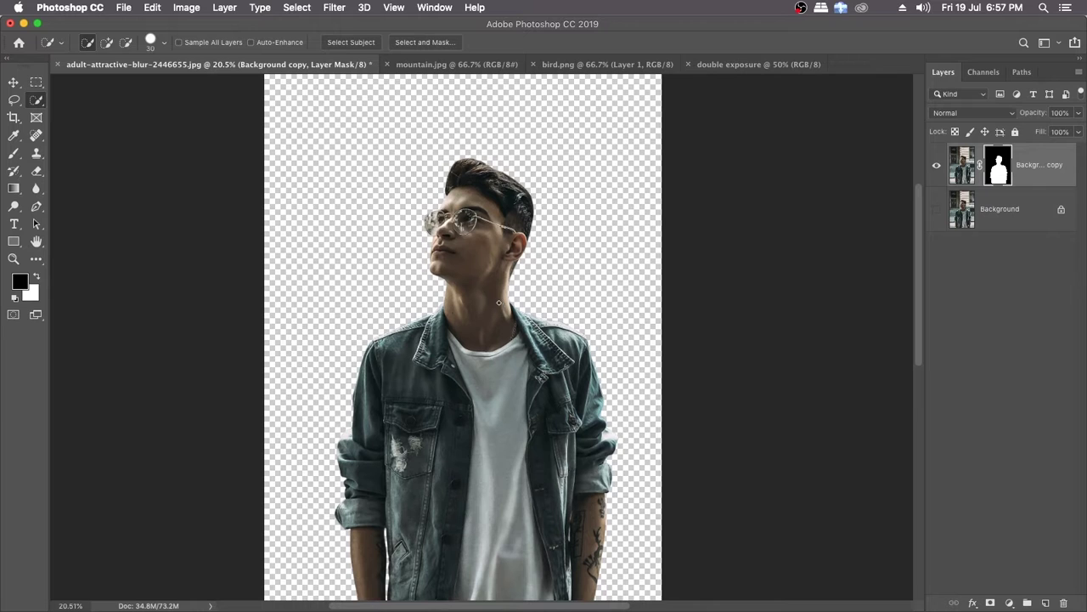
pyautogui.moveTo(524, 315); pyautogui.dragTo(486, 314)
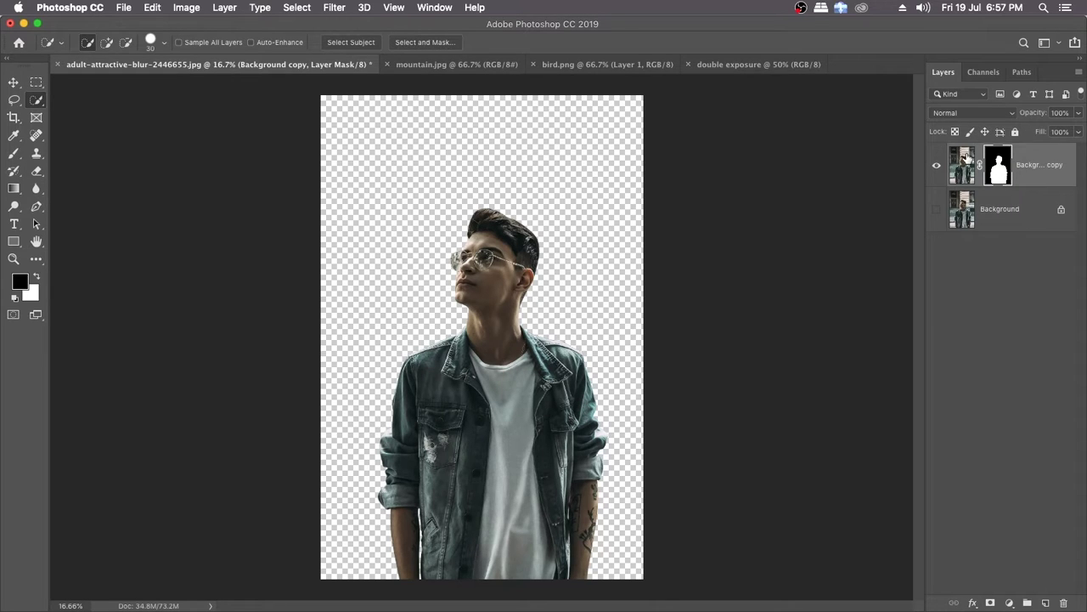
pyautogui.keyDown('alt'); pyautogui.click(938, 213); pyautogui.keyUp('alt')
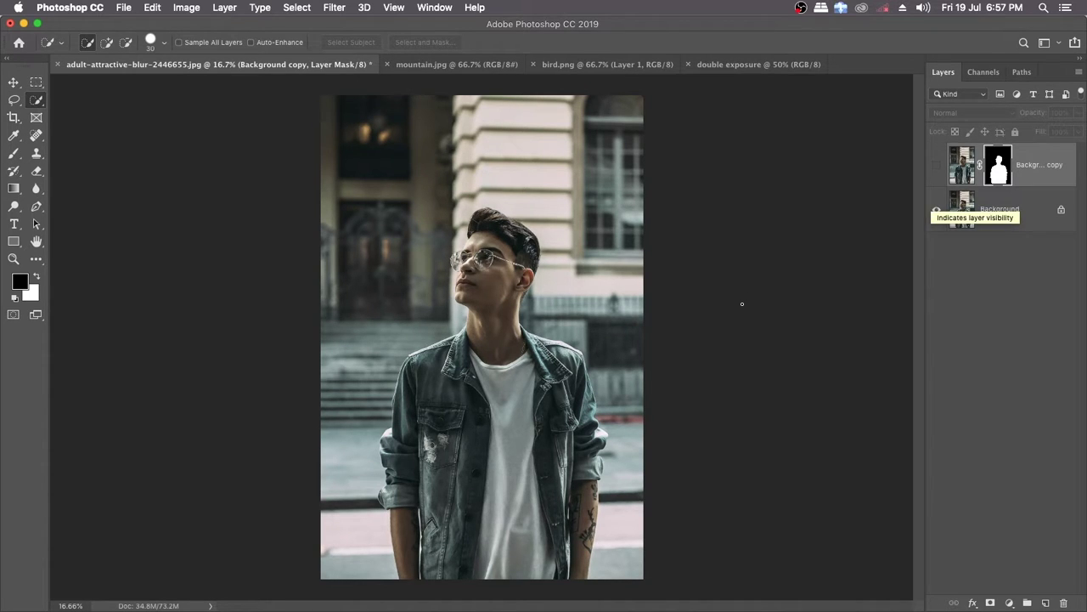
pyautogui.keyDown('alt'); pyautogui.click(938, 212); pyautogui.keyUp('alt')
pyautogui.click(937, 209)
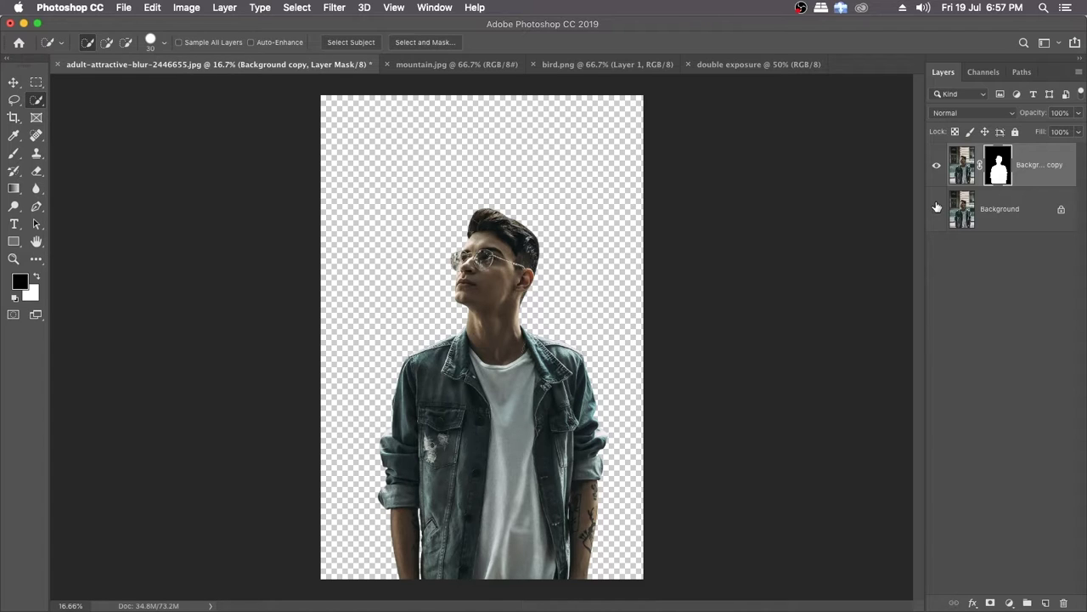
# Step: Switch to the blank double exposure document, then to Finder, and open the Stock Photos folder inside MACTOON on the MAC drive
pyautogui.click(744, 66)
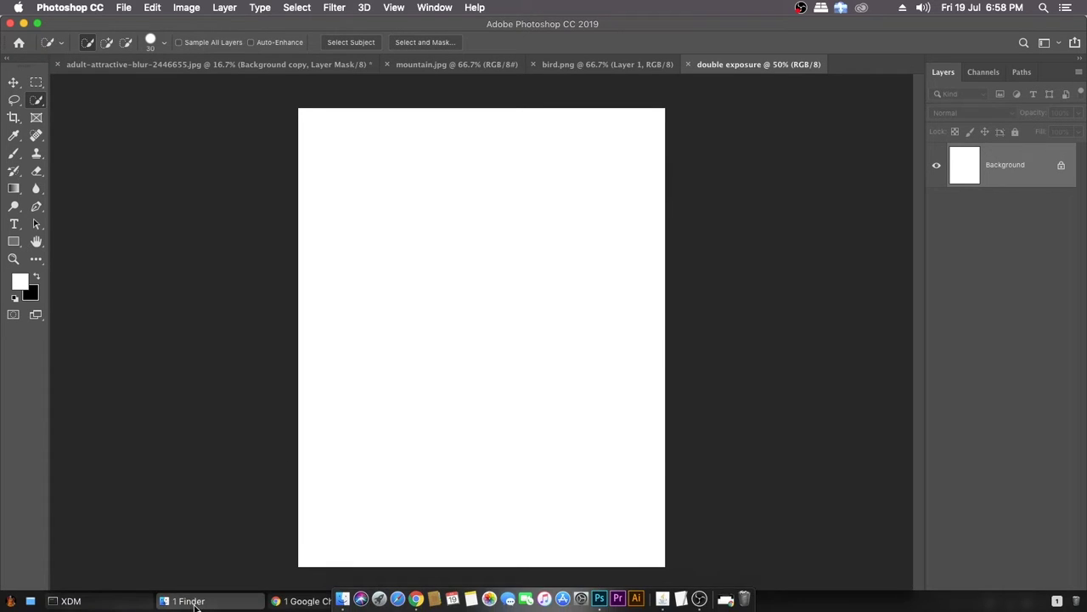
pyautogui.click(194, 605)
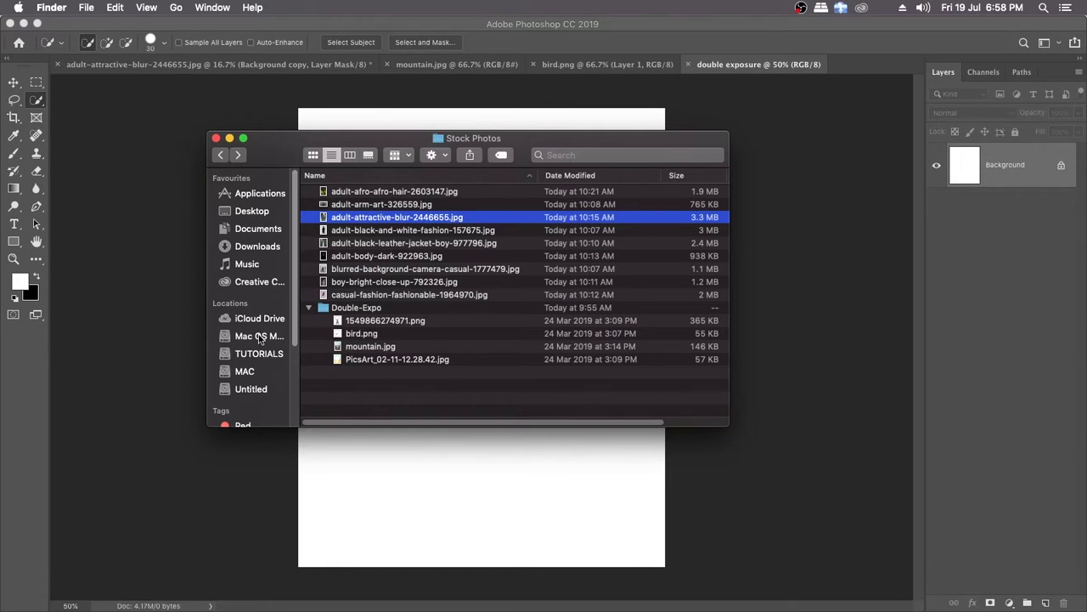
pyautogui.click(254, 373)
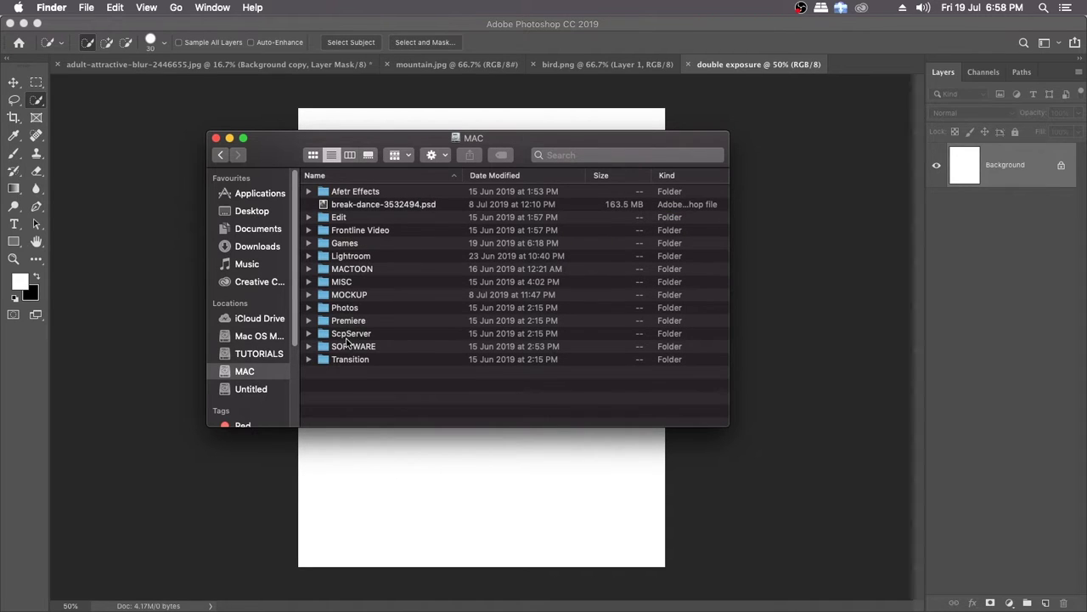
pyautogui.click(351, 272)
pyautogui.doubleClick(350, 272)
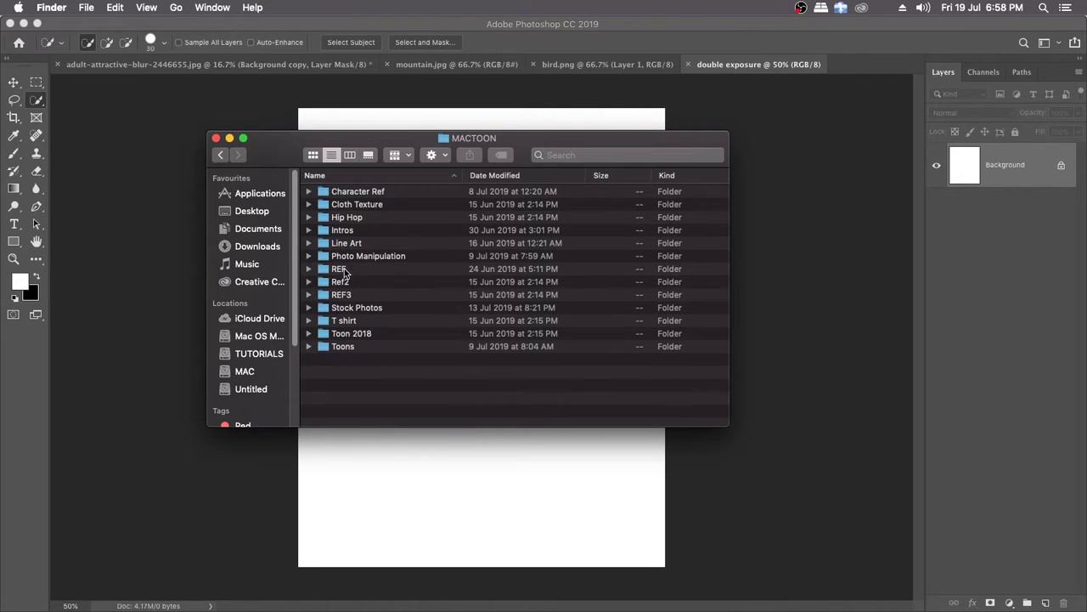
pyautogui.click(354, 310)
pyautogui.doubleClick(355, 311)
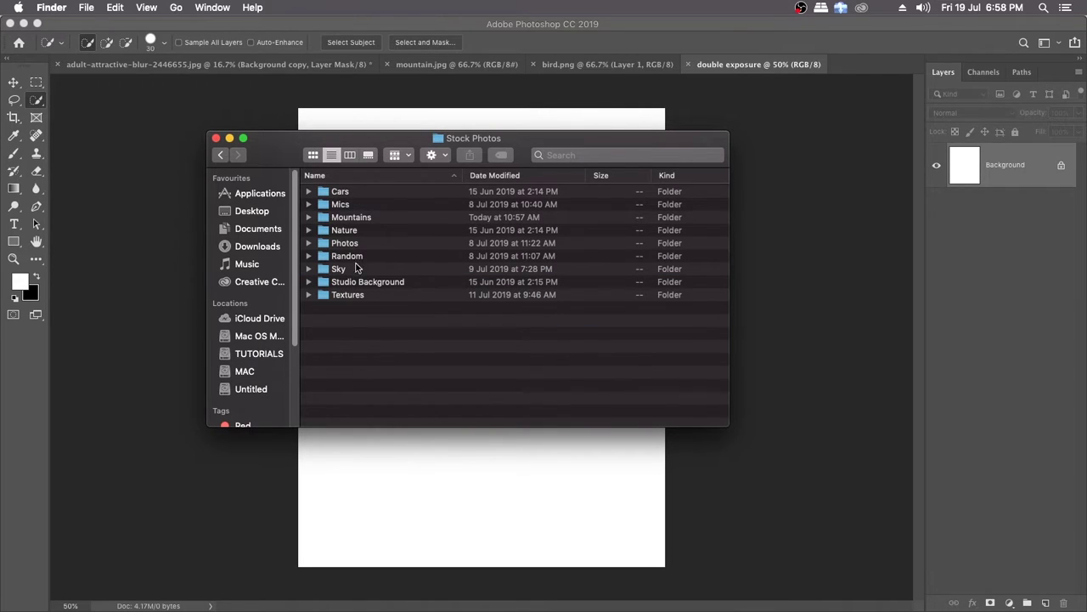
# Step: Open the inner VOL-3 STUDIO BACKGROUND_DailySikho.com image folder within Studio Background and move its window higher over the canvas
pyautogui.click(352, 285)
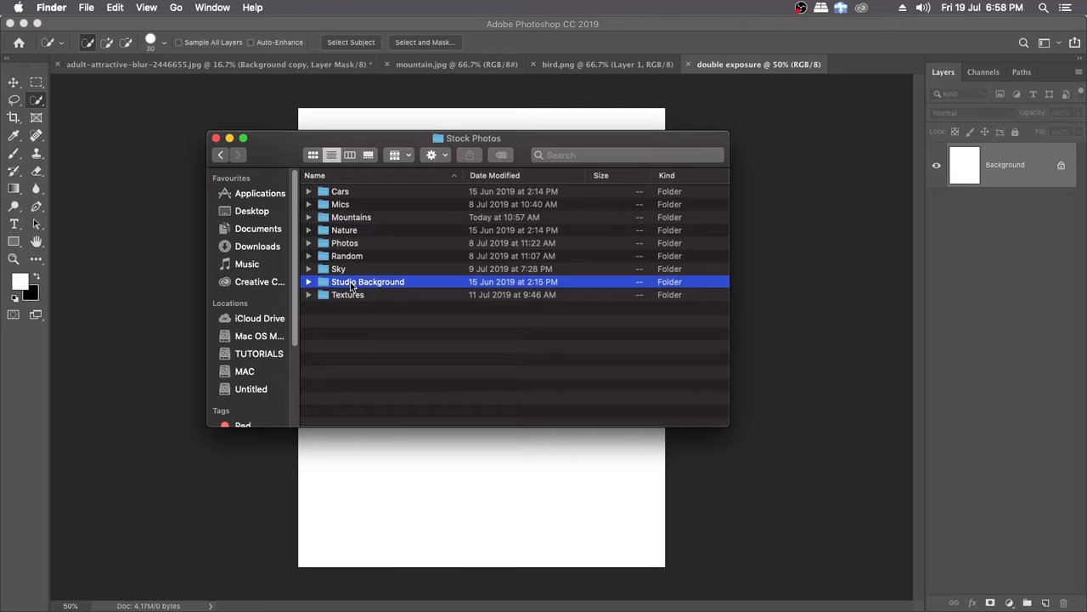
pyautogui.doubleClick(352, 286)
pyautogui.doubleClick(359, 217)
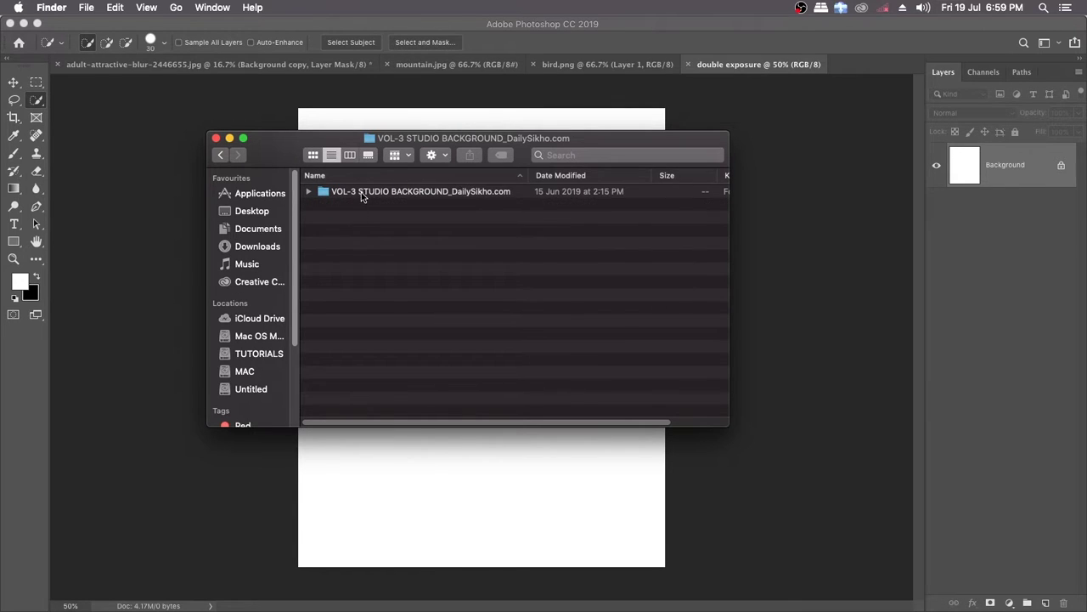
pyautogui.doubleClick(361, 192)
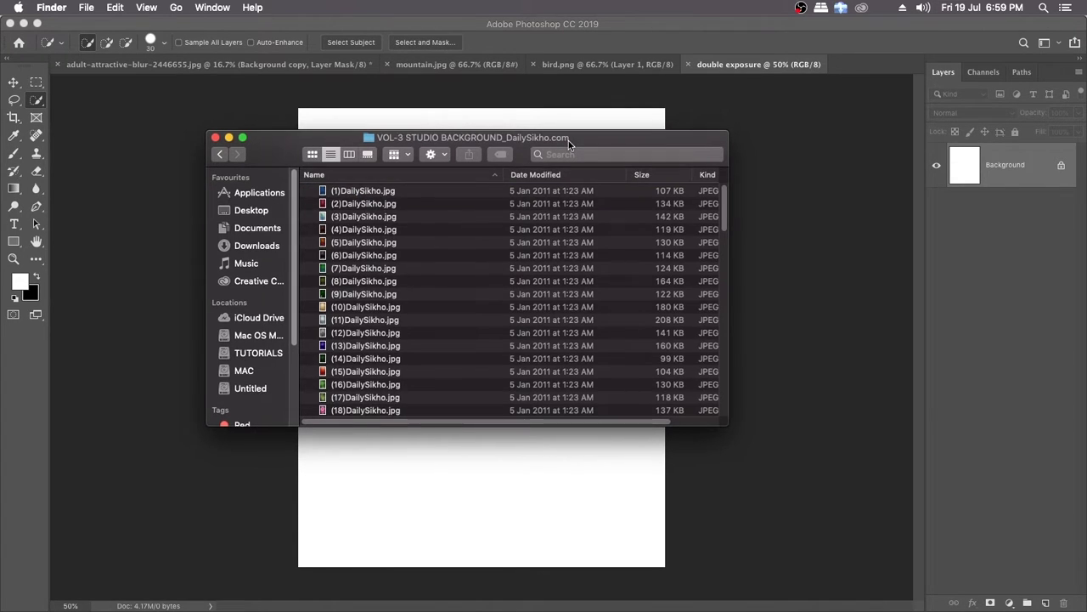
pyautogui.moveTo(568, 141); pyautogui.dragTo(552, 101)
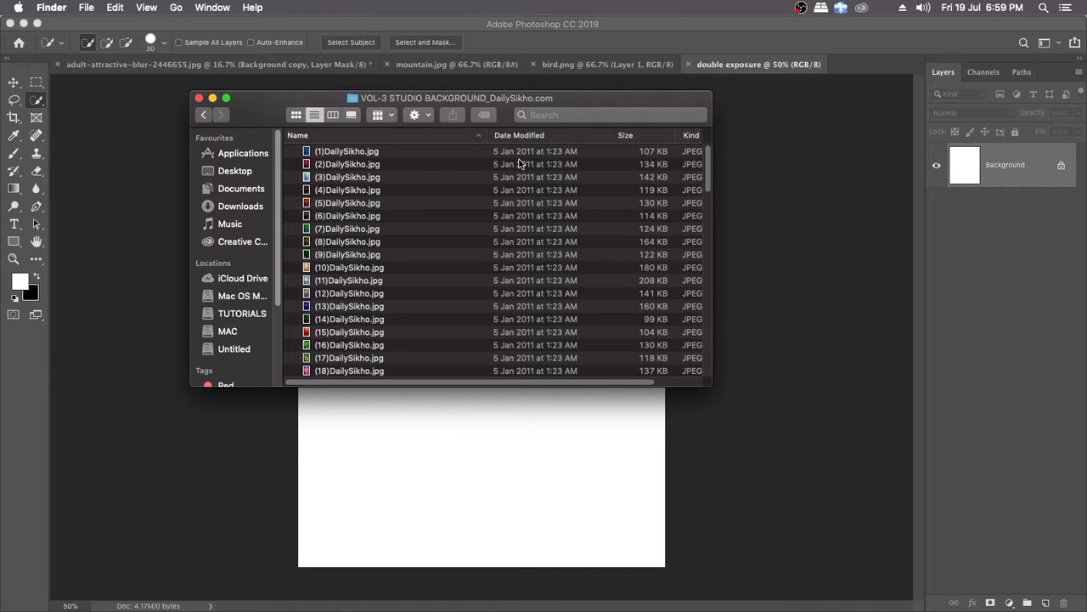
# Step: Browse the studio backgrounds as large previews and place (53)DailySikho.jpg into the double exposure document
pyautogui.click(336, 119)
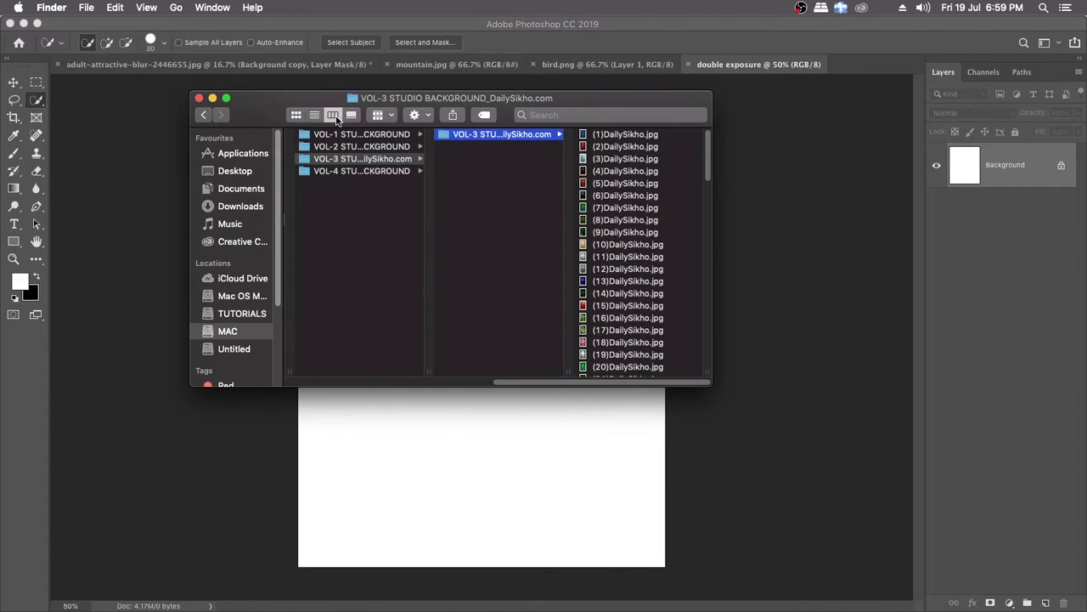
pyautogui.click(358, 117)
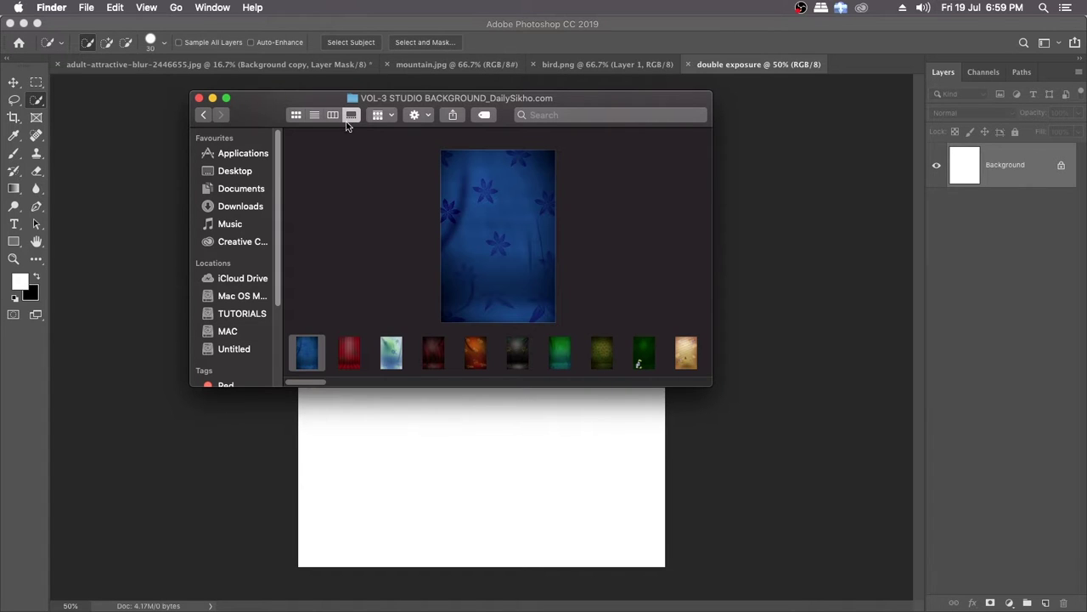
pyautogui.moveTo(323, 387); pyautogui.dragTo(510, 388)
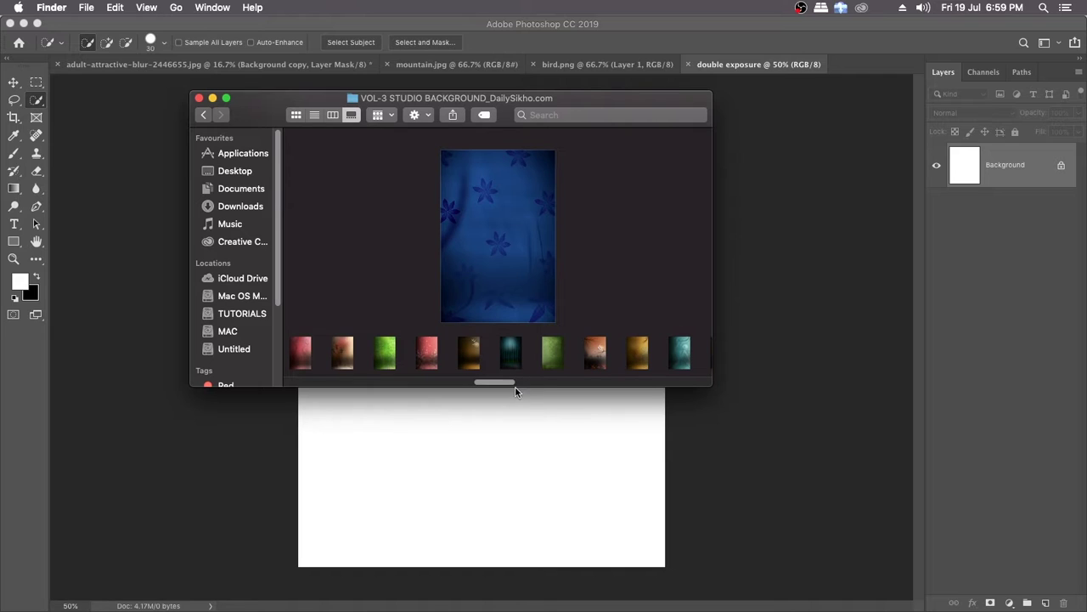
pyautogui.hscroll(3, 533, 367)
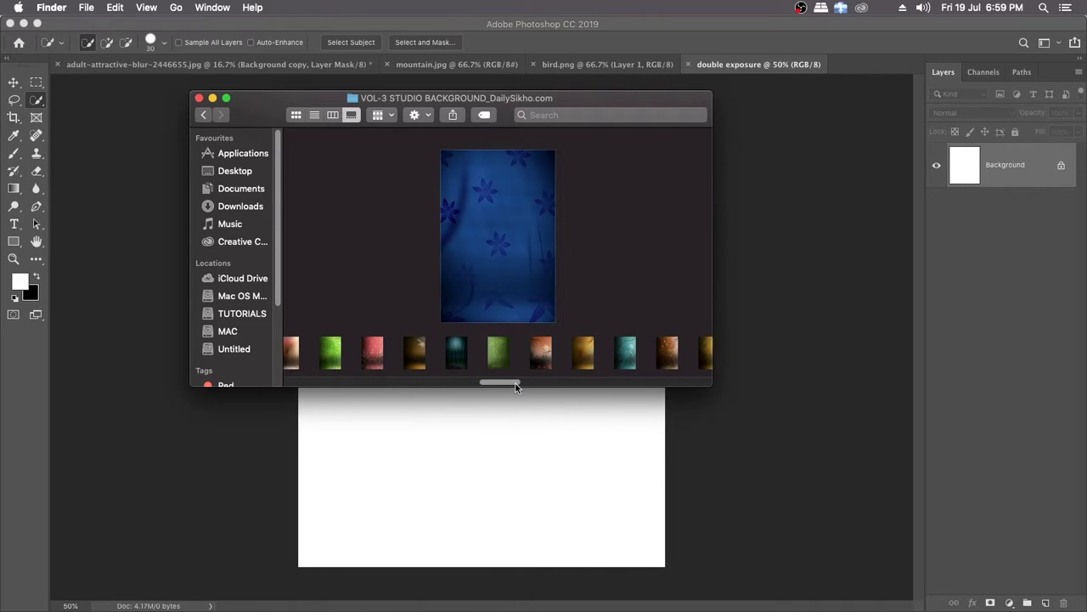
pyautogui.click(534, 361)
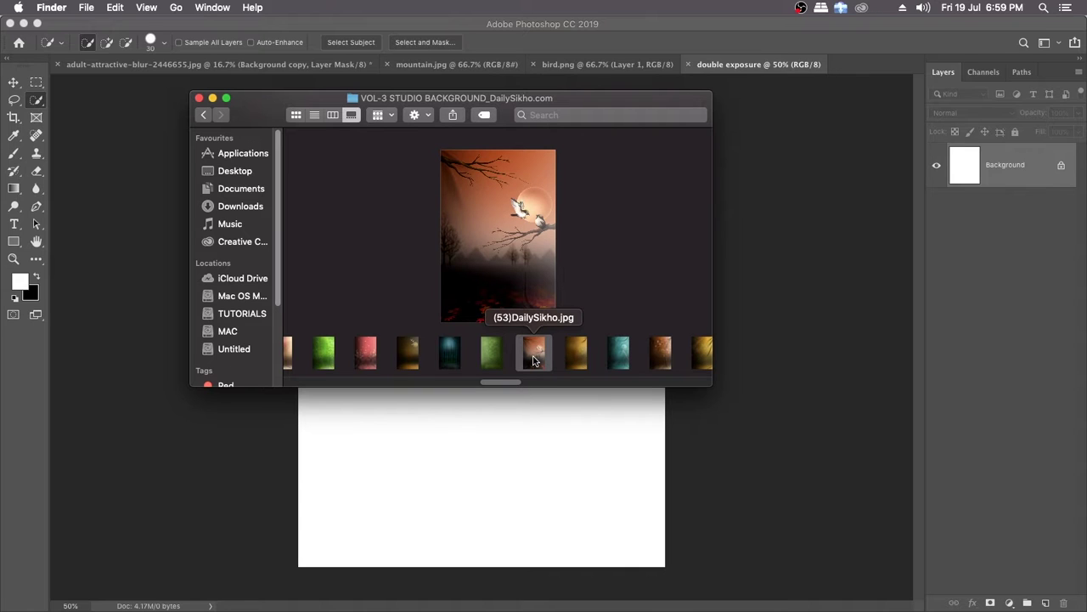
pyautogui.moveTo(535, 359); pyautogui.dragTo(461, 462)
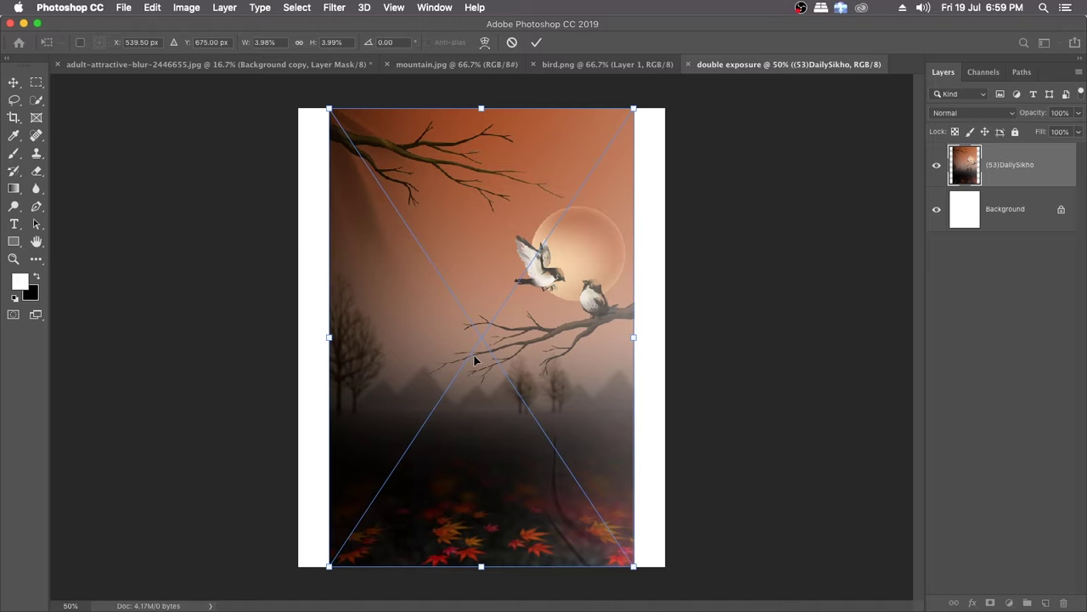
# Step: Enlarge the placed background to about 5% scale so it fills the canvas, position it at Y 636 px, and commit
pyautogui.moveTo(550, 385); pyautogui.dragTo(524, 375)
pyautogui.moveTo(538, 333); pyautogui.dragTo(520, 334)
pyautogui.moveTo(547, 460); pyautogui.dragTo(605, 519)
pyautogui.moveTo(564, 422)
pyautogui.mouseDown()
pyautogui.moveTo(561, 413)
pyautogui.moveTo(560, 423)
pyautogui.mouseUp()
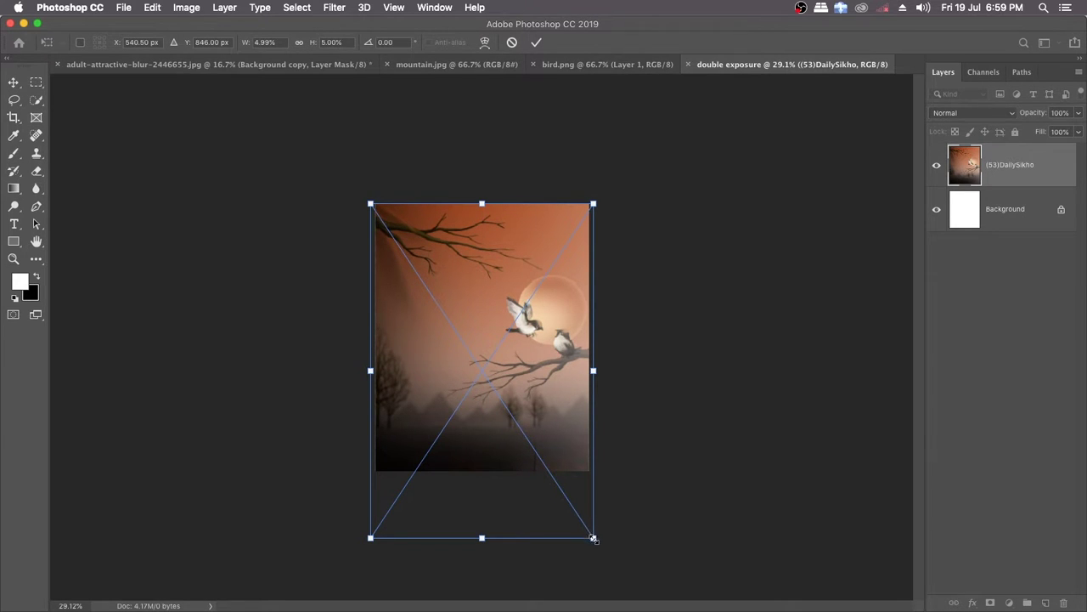
pyautogui.moveTo(569, 428); pyautogui.dragTo(570, 389)
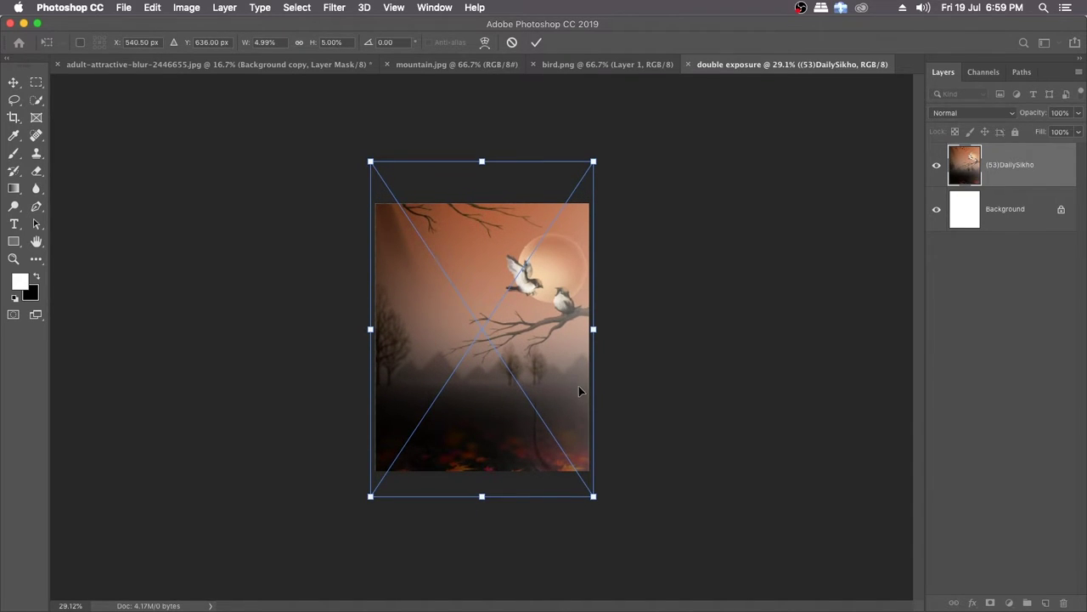
pyautogui.click(537, 42)
pyautogui.press('w')
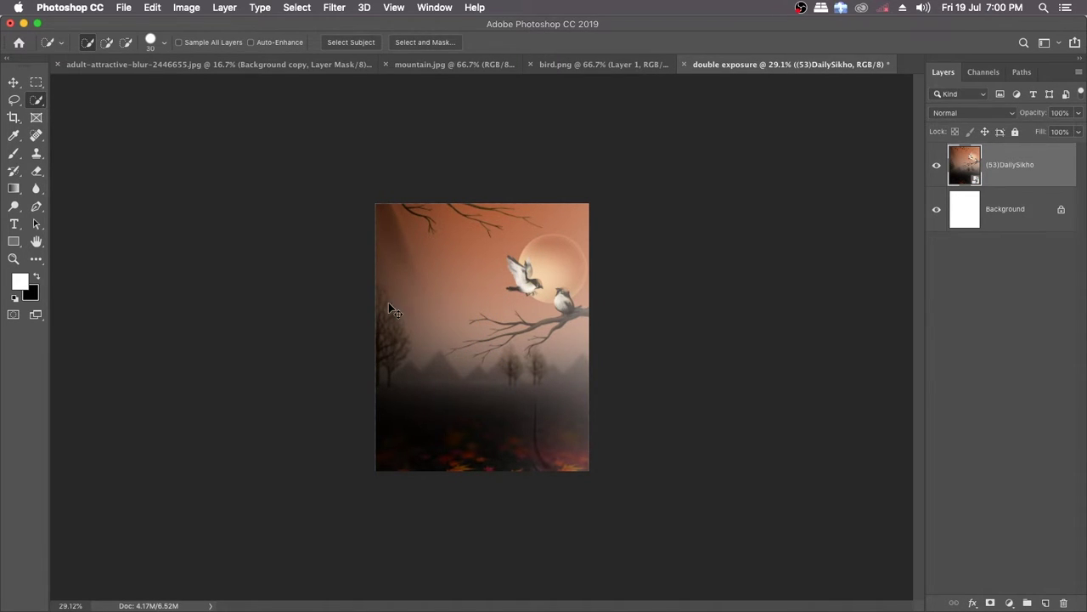
pyautogui.press('super+0')
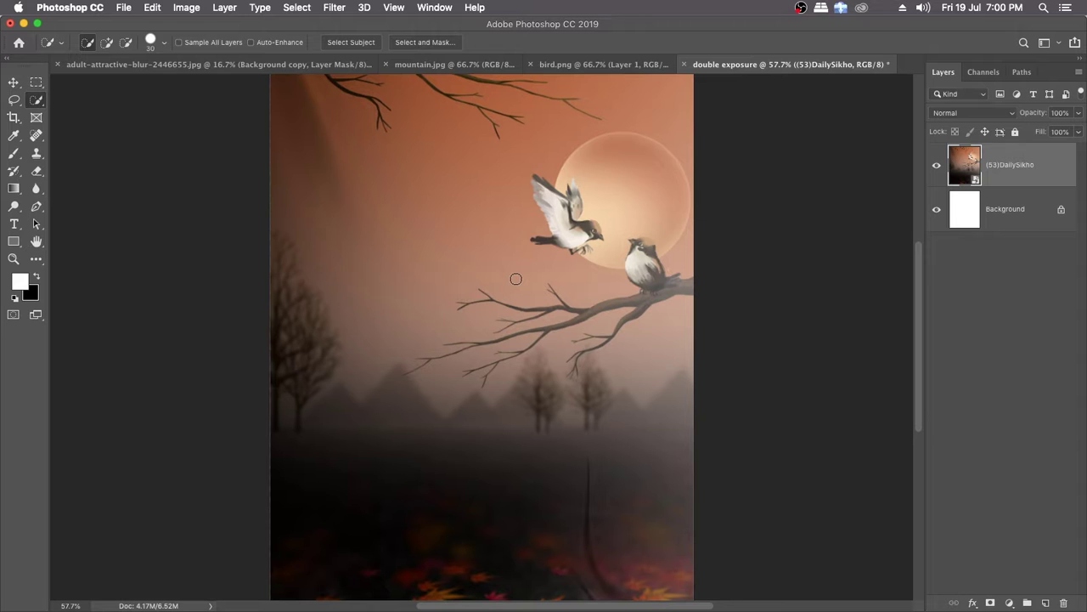
# Step: Copy the masked cutout of the man from the adult-attractive-blur photo into the double exposure document
pyautogui.click(260, 66)
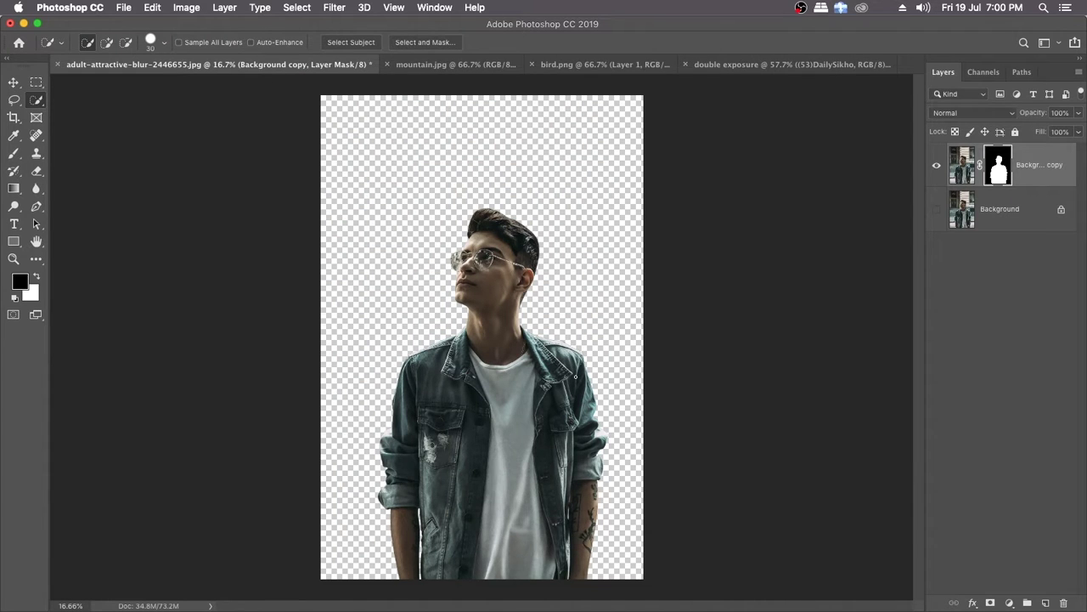
pyautogui.press('v')
pyautogui.moveTo(522, 398)
pyautogui.mouseDown()
pyautogui.moveTo(515, 222)
pyautogui.moveTo(736, 67)
pyautogui.moveTo(608, 156)
pyautogui.moveTo(473, 376)
pyautogui.mouseUp()
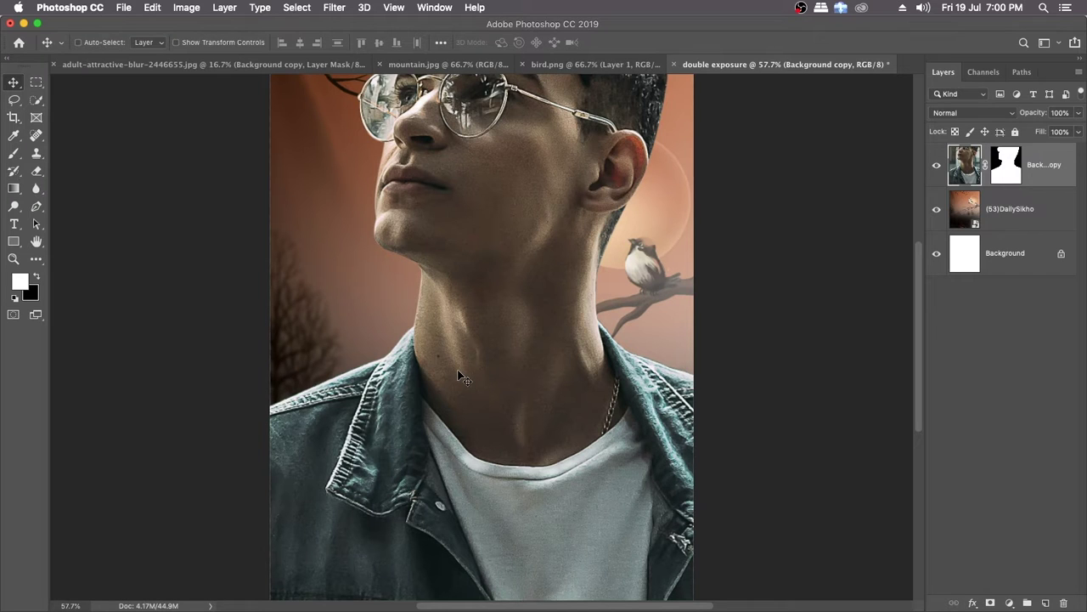
# Step: Scale the man's layer down proportionally to about 28.96% and commit the transform
pyautogui.press('super+space')
pyautogui.moveTo(541, 335); pyautogui.dragTo(500, 319)
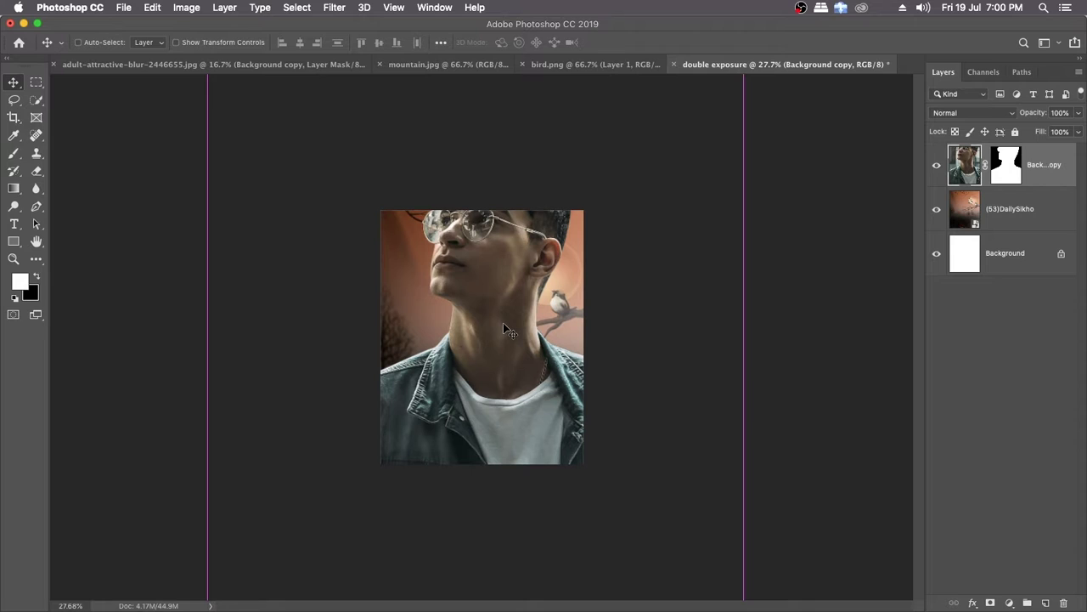
pyautogui.press('super+semicolon')
pyautogui.press('super+semicolon')
pyautogui.press('super+t')
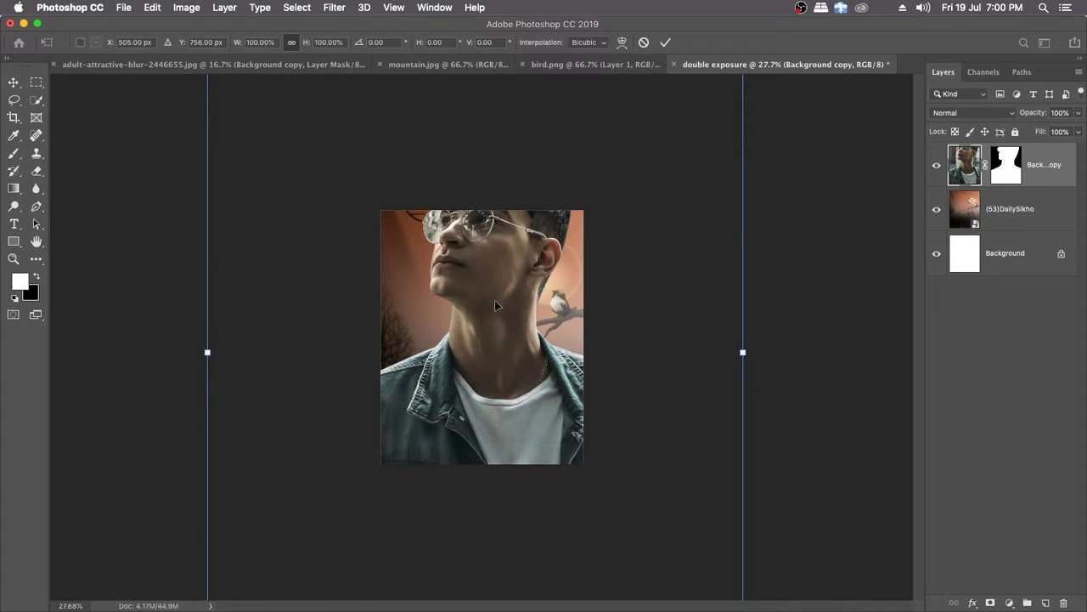
pyautogui.moveTo(596, 349); pyautogui.dragTo(499, 294)
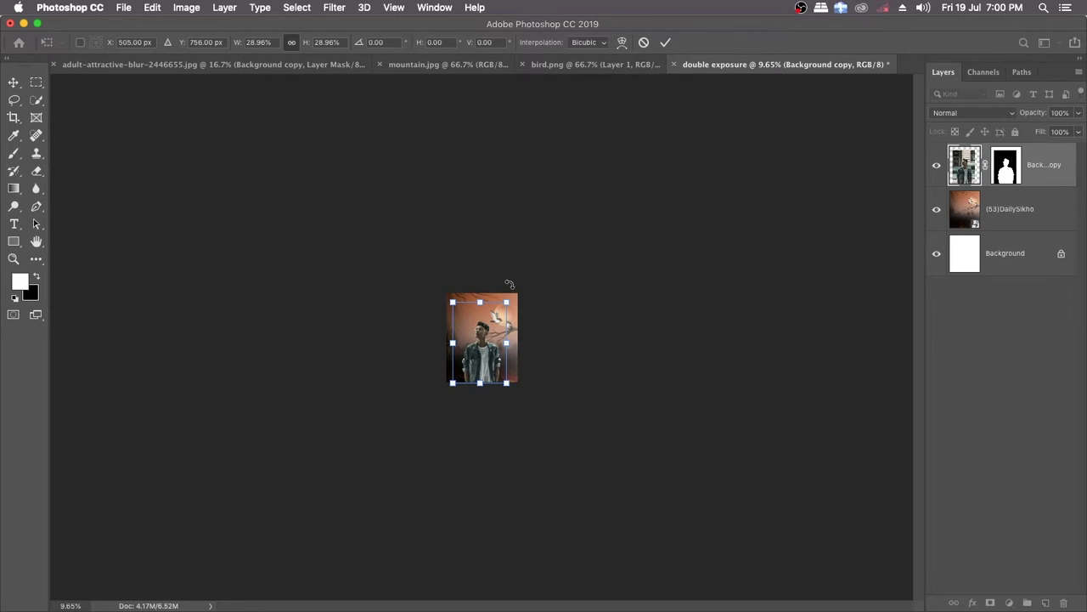
pyautogui.press('Return')
# Step: Move the man up slightly to Y 732 px so his cropped lower edge meets the canvas's bottom edge
pyautogui.press('super+0')
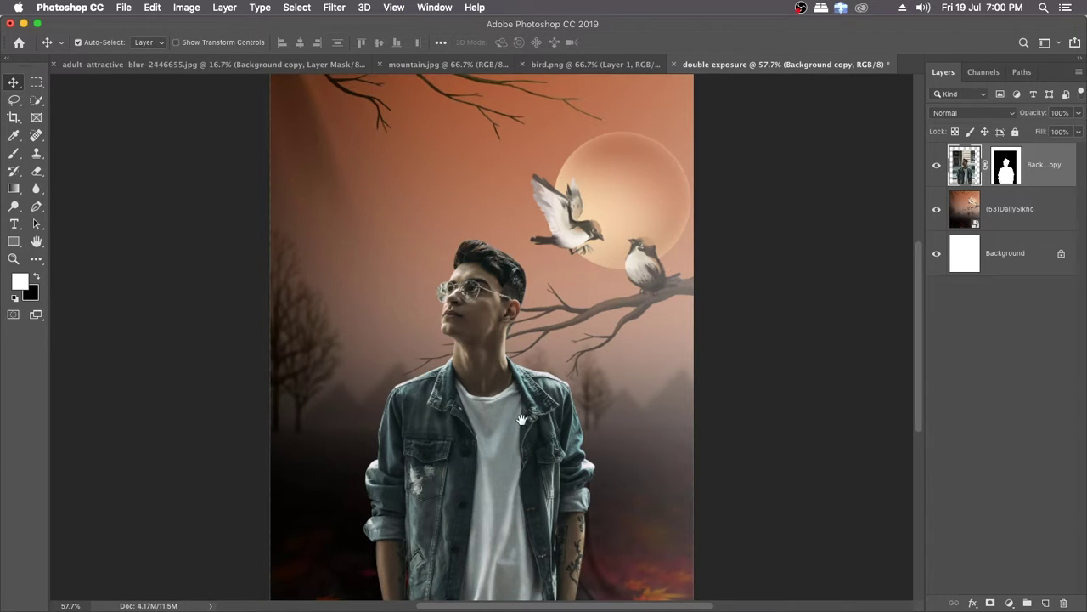
pyautogui.moveTo(501, 459); pyautogui.dragTo(501, 448)
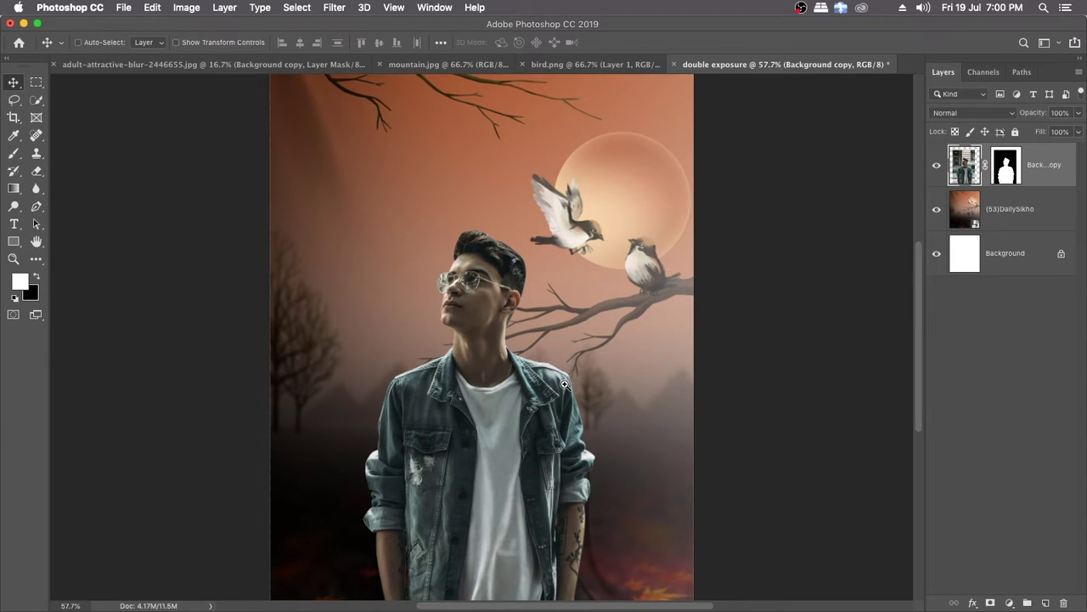
pyautogui.scroll(-2, 544, 367)
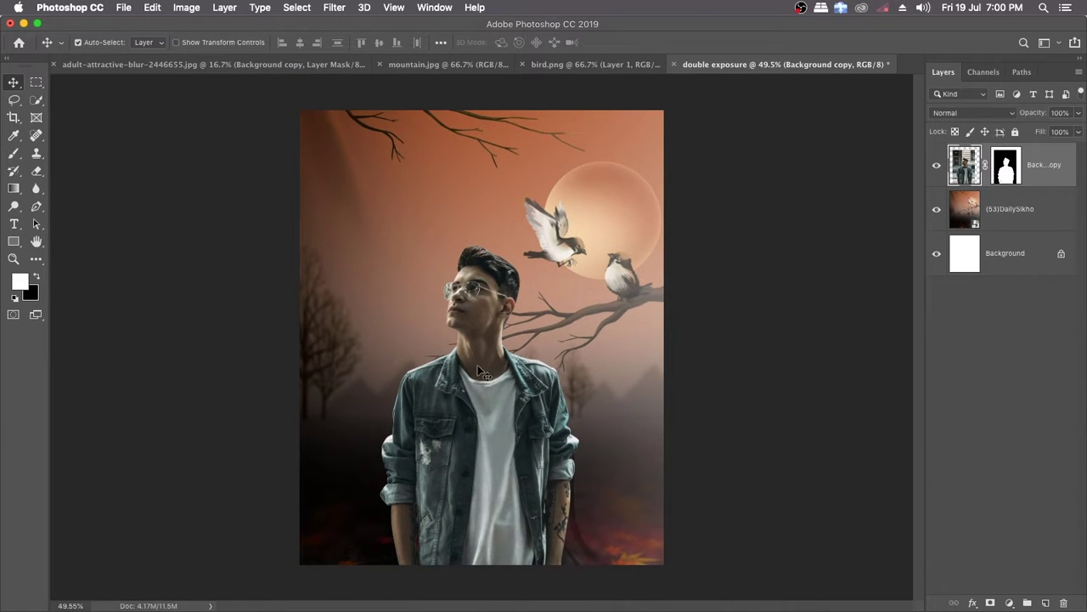
pyautogui.moveTo(490, 413); pyautogui.dragTo(494, 403)
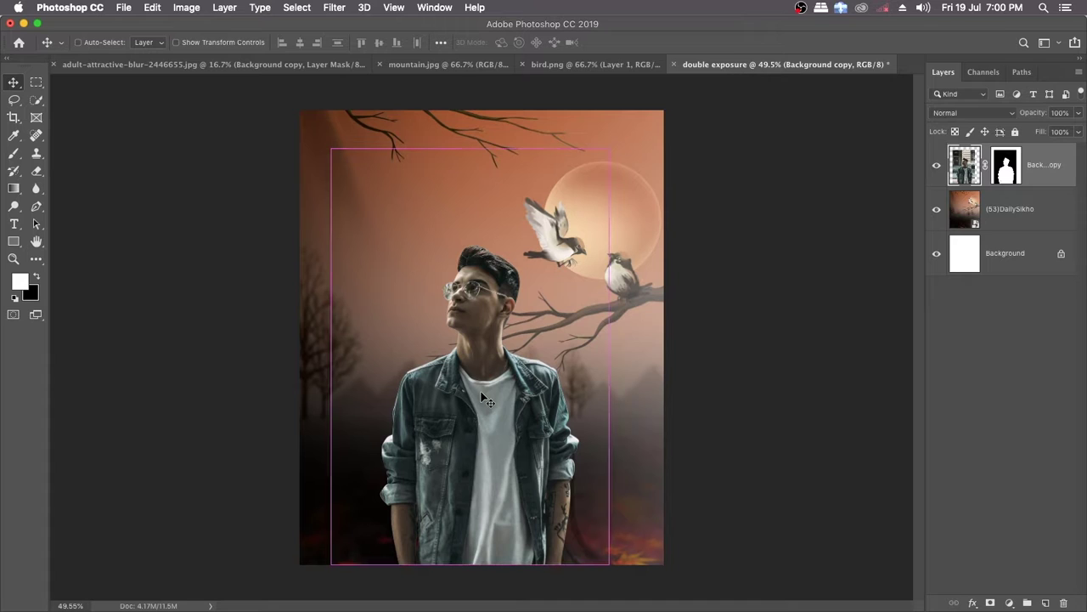
# Step: Flip the man horizontally to face the birds and shift him toward the left side of the canvas
pyautogui.press('super+t')
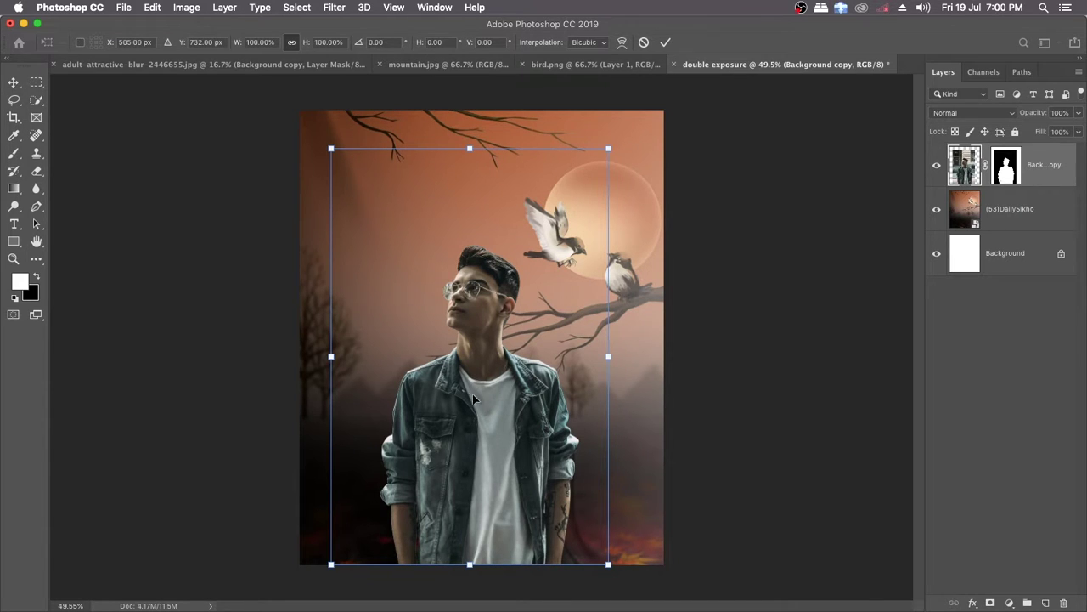
pyautogui.rightClick(490, 400)
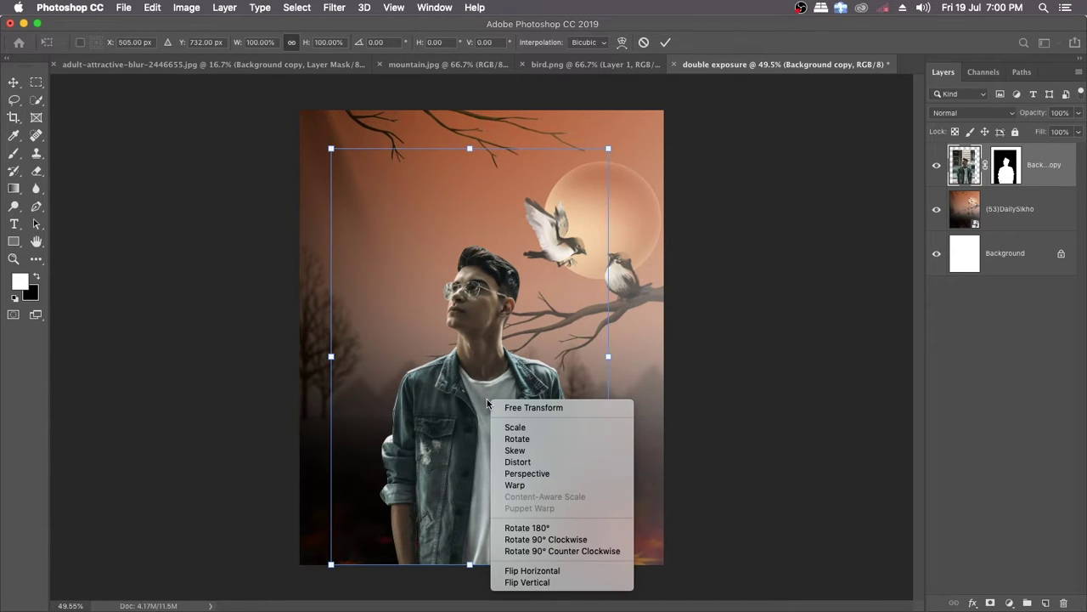
pyautogui.click(542, 571)
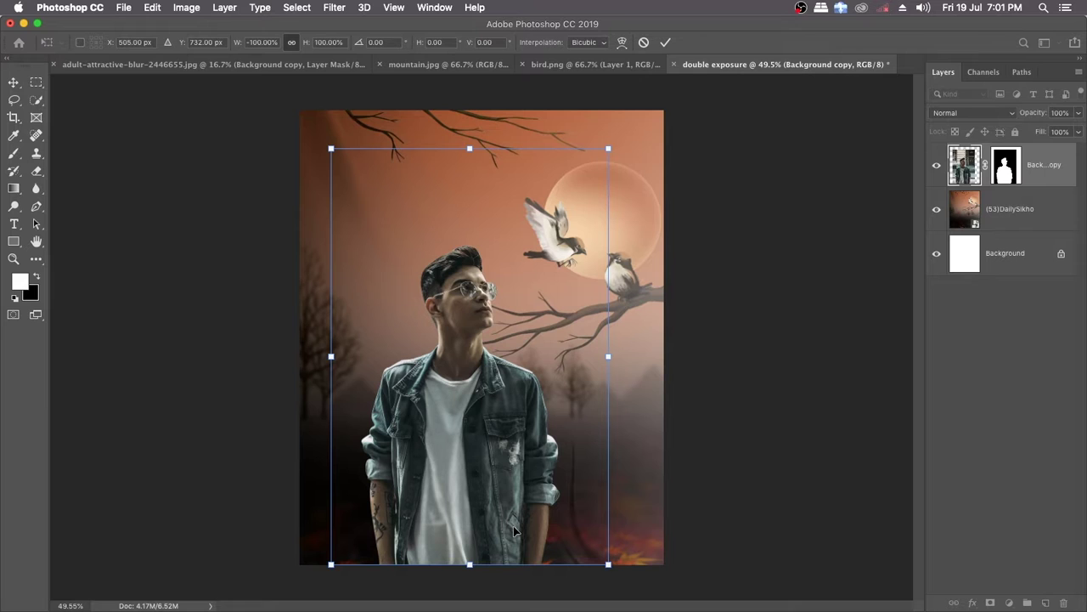
pyautogui.press('Return')
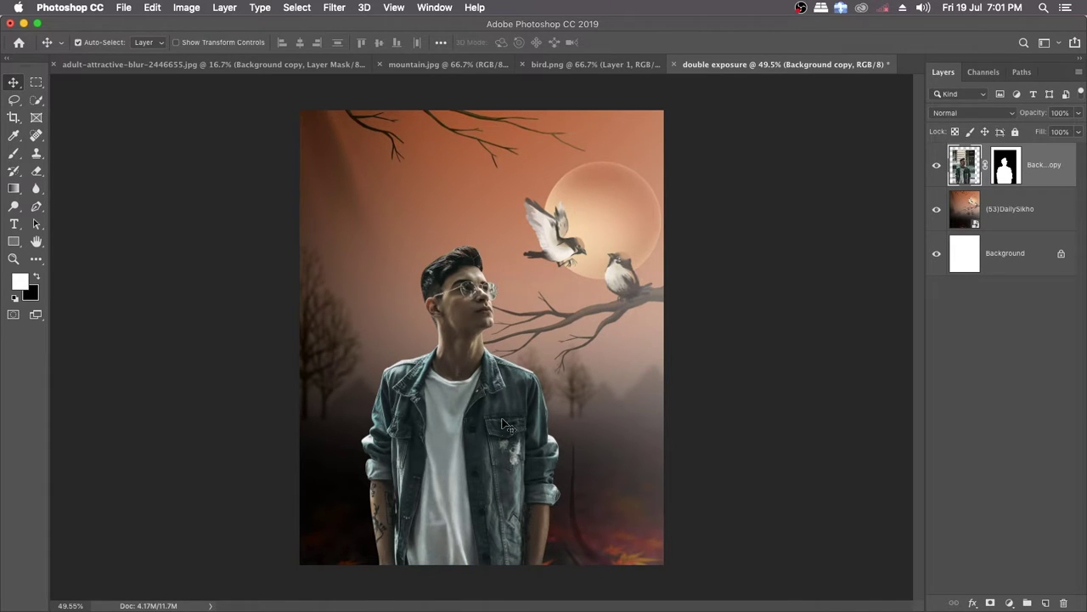
pyautogui.moveTo(499, 439); pyautogui.dragTo(460, 438)
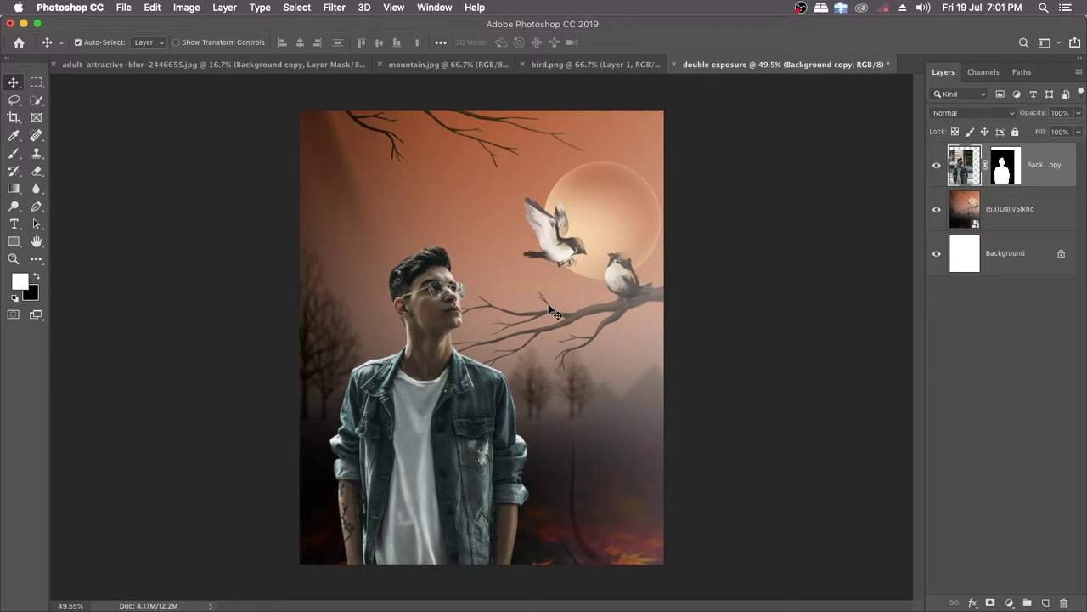
# Step: Add a Color Balance adjustment layer above the man and clip it to his layer
pyautogui.press('super')
pyautogui.scroll(3, 481, 382)
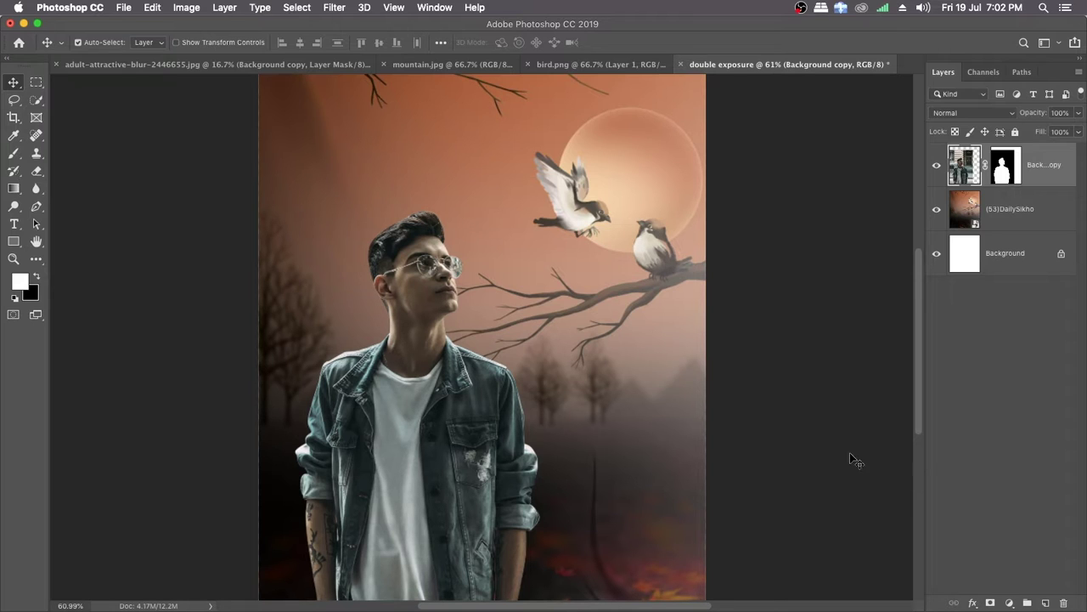
pyautogui.click(1009, 603)
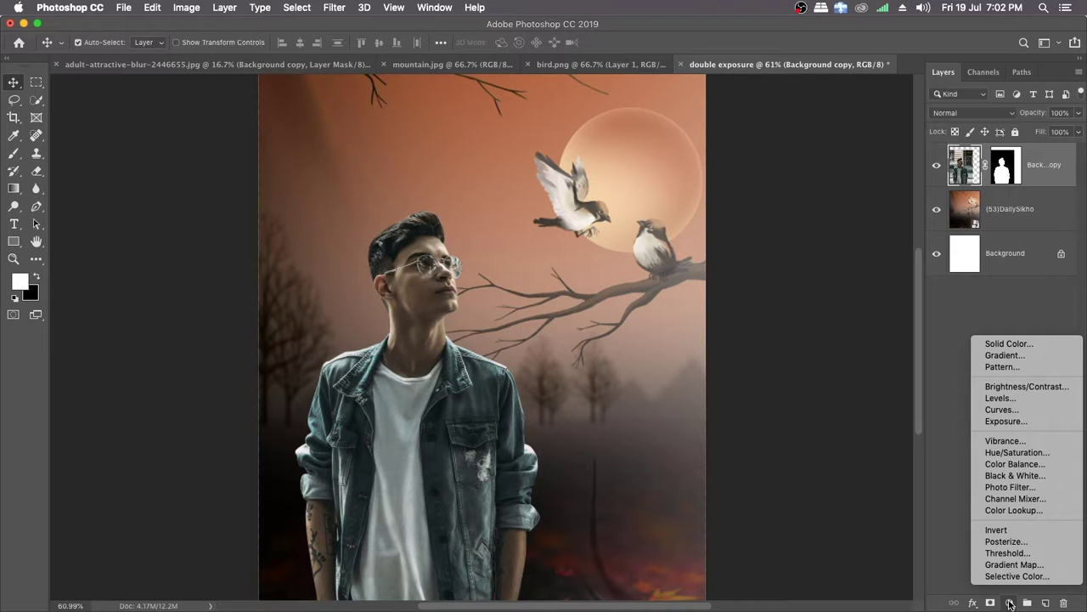
pyautogui.click(1012, 464)
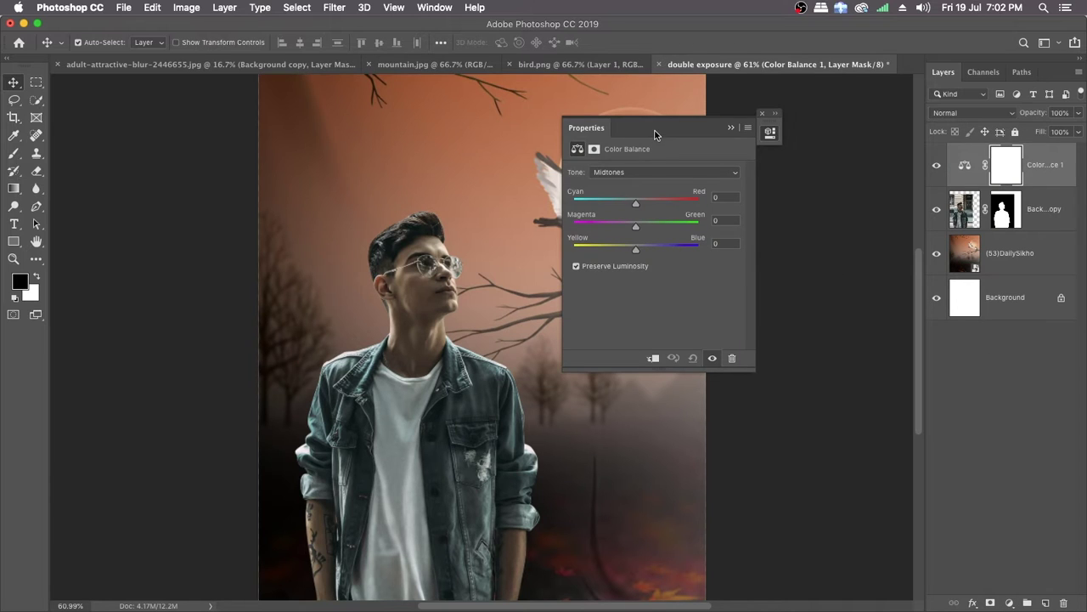
pyautogui.moveTo(661, 133); pyautogui.dragTo(785, 125)
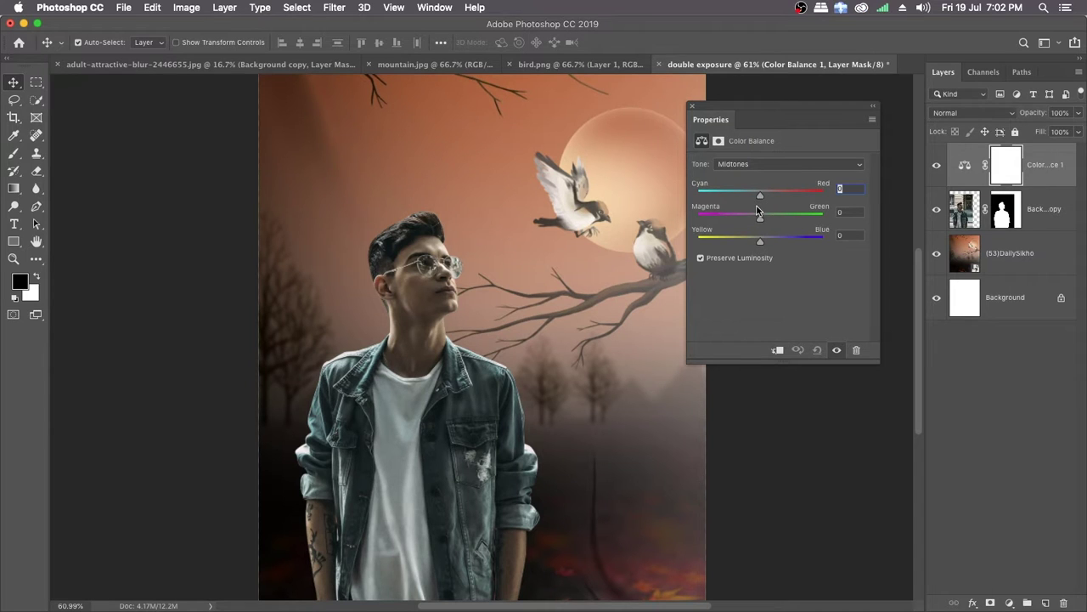
pyautogui.moveTo(762, 199); pyautogui.dragTo(768, 197)
pyautogui.moveTo(770, 198)
pyautogui.mouseDown()
pyautogui.moveTo(739, 198)
pyautogui.moveTo(766, 192)
pyautogui.mouseUp()
pyautogui.click(777, 351)
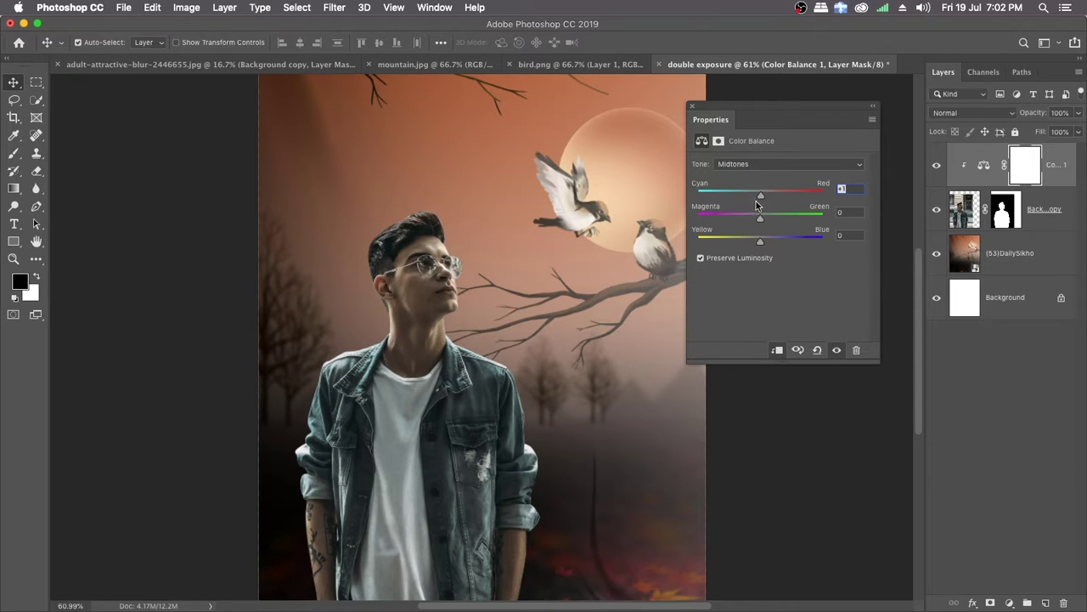
# Step: Set the Color Balance midtones to Cyan-Red +39, Magenta-Green -2 and Yellow-Blue -2, and compare the man with and without the adjustment
pyautogui.moveTo(761, 196); pyautogui.dragTo(782, 196)
pyautogui.moveTo(760, 218); pyautogui.dragTo(756, 219)
pyautogui.moveTo(757, 217); pyautogui.dragTo(758, 222)
pyautogui.moveTo(761, 242); pyautogui.dragTo(759, 246)
pyautogui.click(837, 351)
pyautogui.click(839, 351)
pyautogui.click(839, 351)
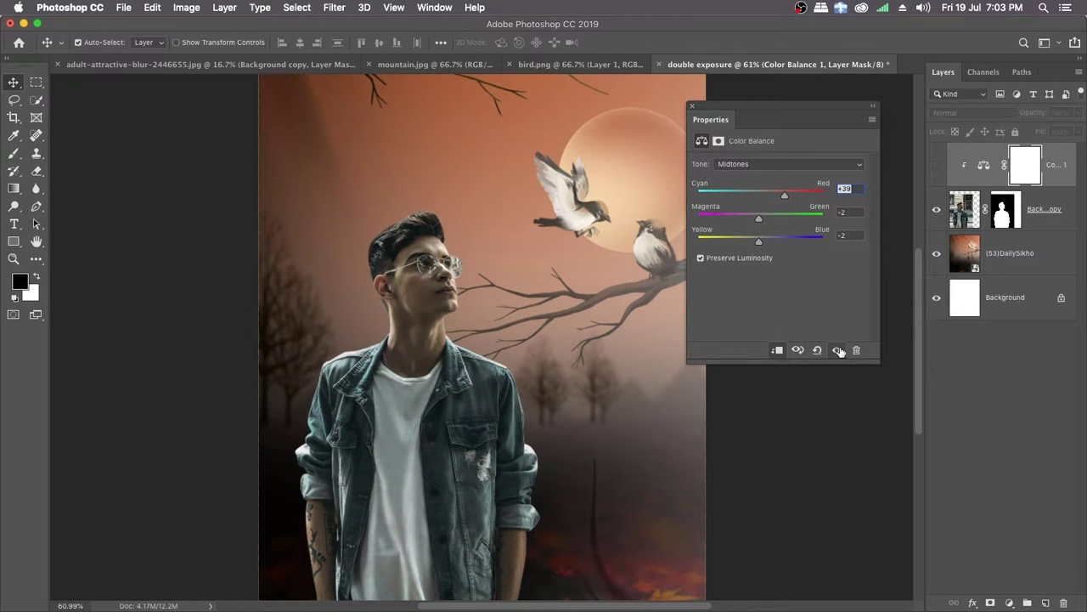
pyautogui.click(838, 351)
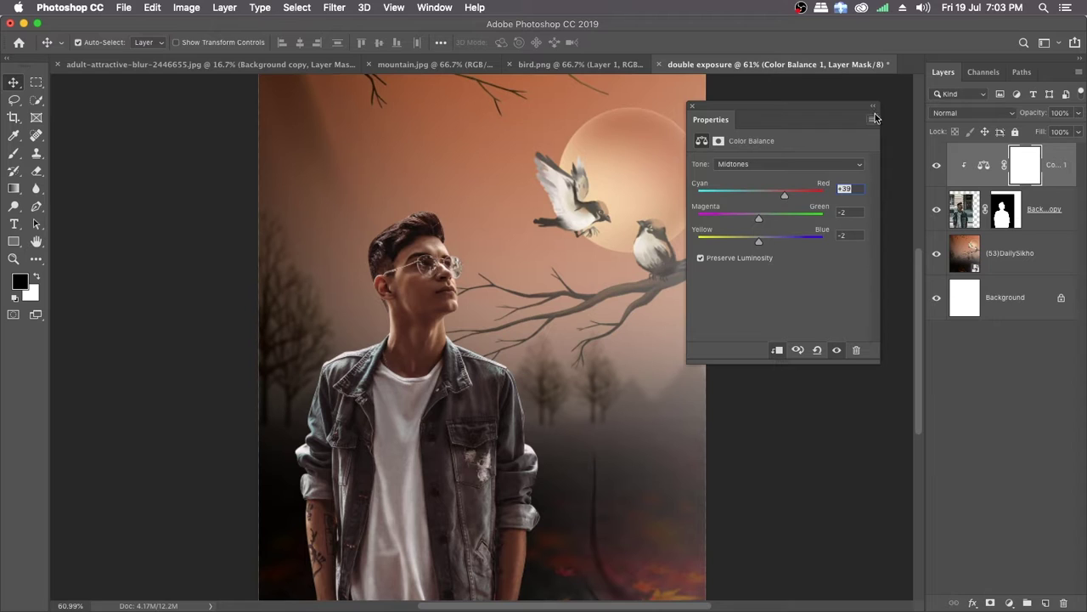
pyautogui.click(693, 107)
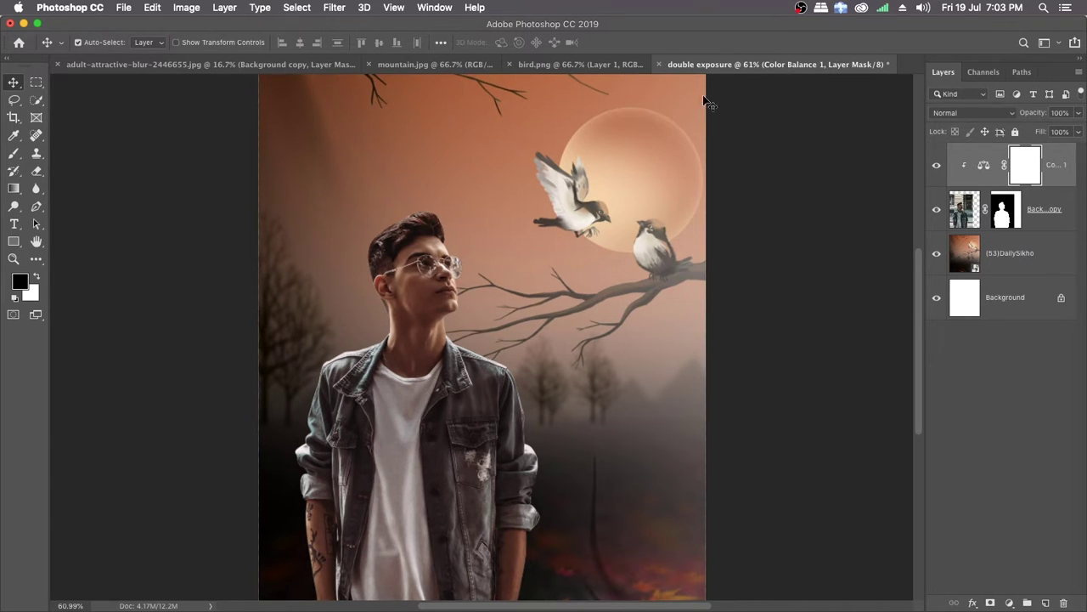
# Step: Merge the Color Balance adjustment and the man's masked layer into a single layer
pyautogui.click(1055, 209)
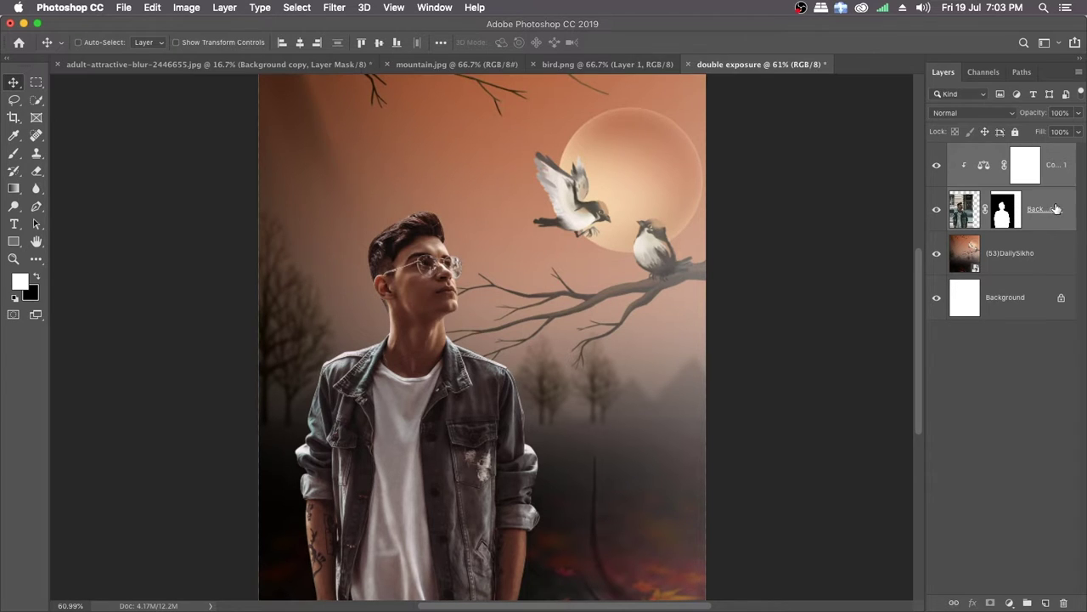
pyautogui.press('super')
pyautogui.rightClick(1052, 172)
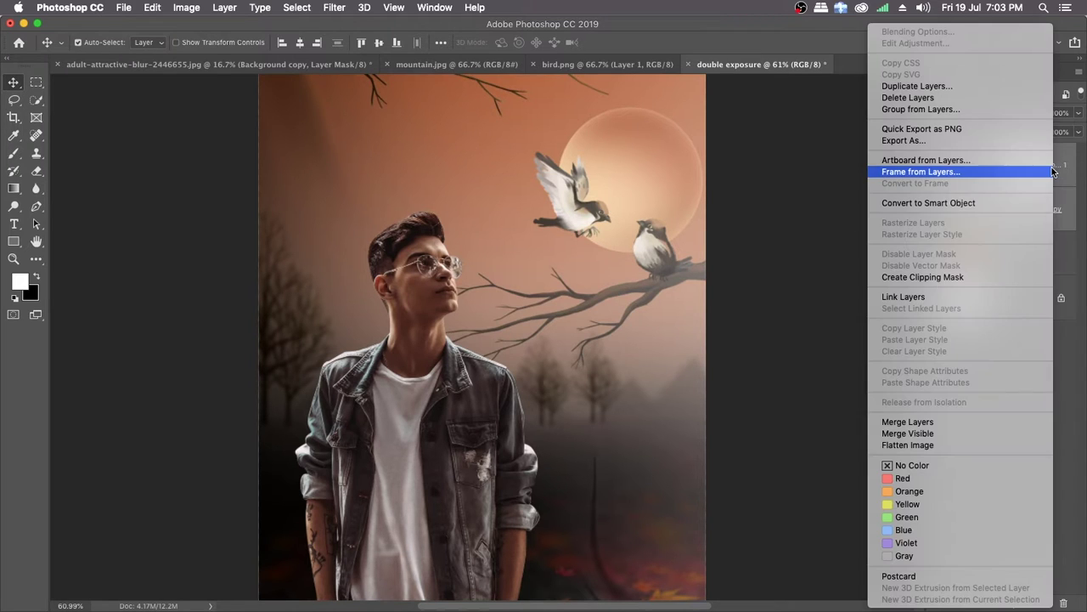
pyautogui.click(918, 422)
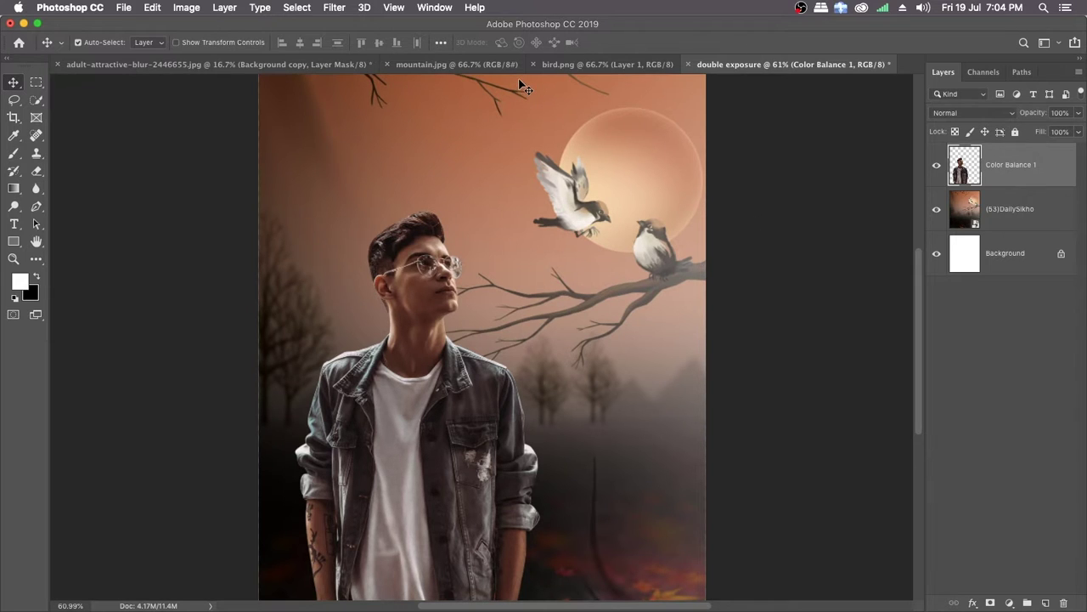
# Step: Unlock the background of mountain.jpg and copy the image into the double exposure document, placed over the man's body
pyautogui.click(433, 68)
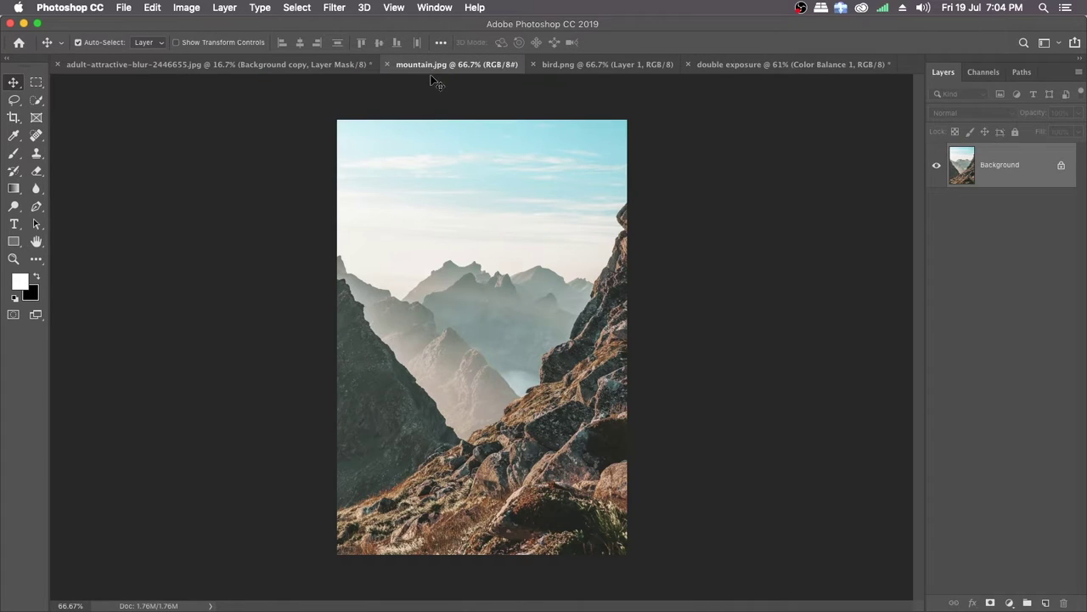
pyautogui.click(1061, 166)
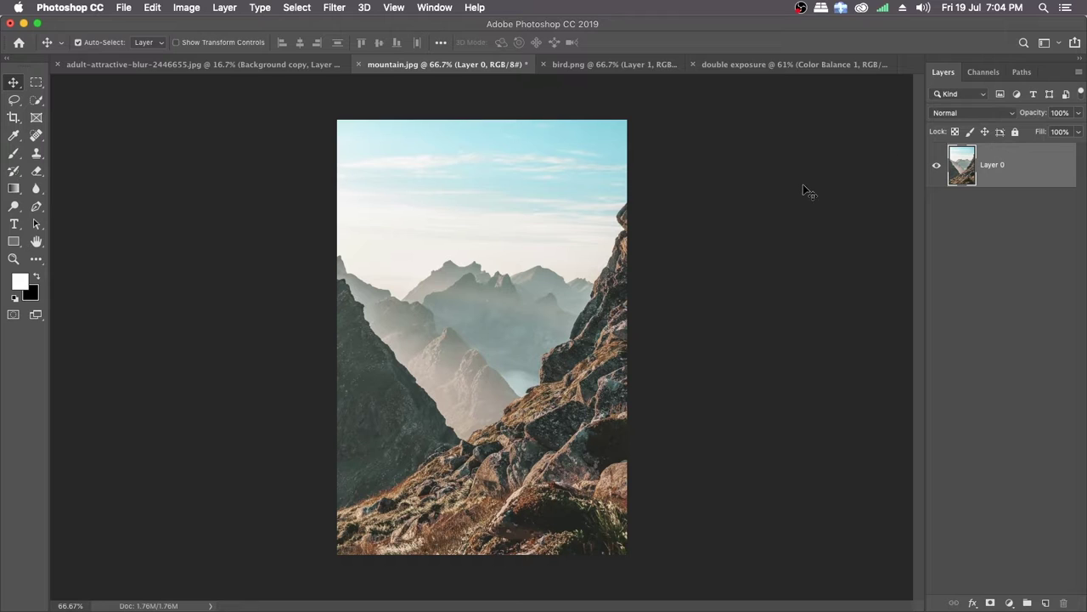
pyautogui.moveTo(466, 316); pyautogui.dragTo(422, 407)
pyautogui.moveTo(425, 448); pyautogui.dragTo(425, 447)
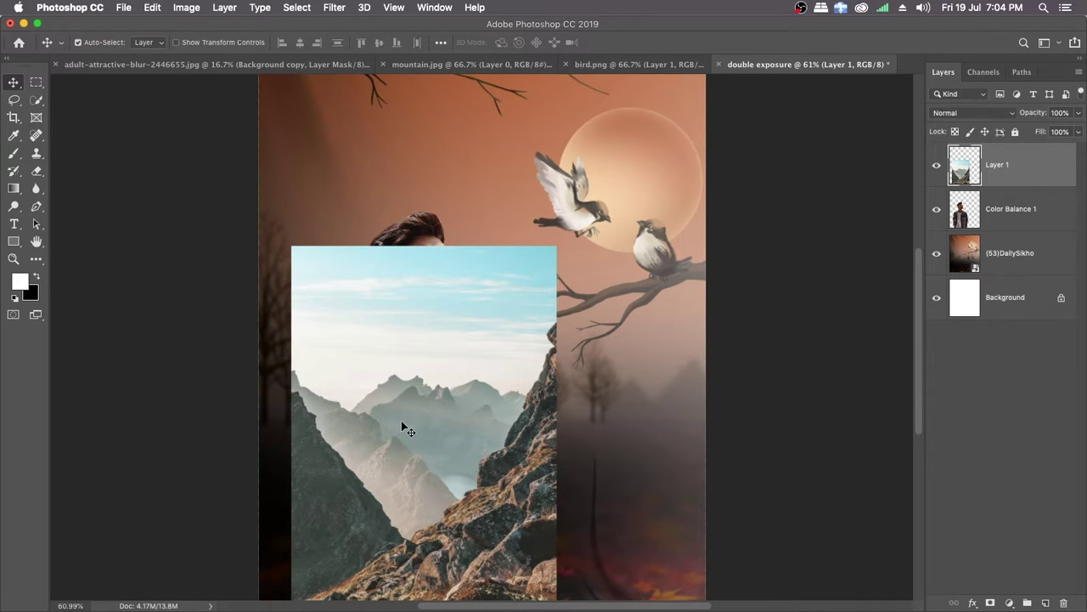
pyautogui.moveTo(448, 401); pyautogui.dragTo(431, 387)
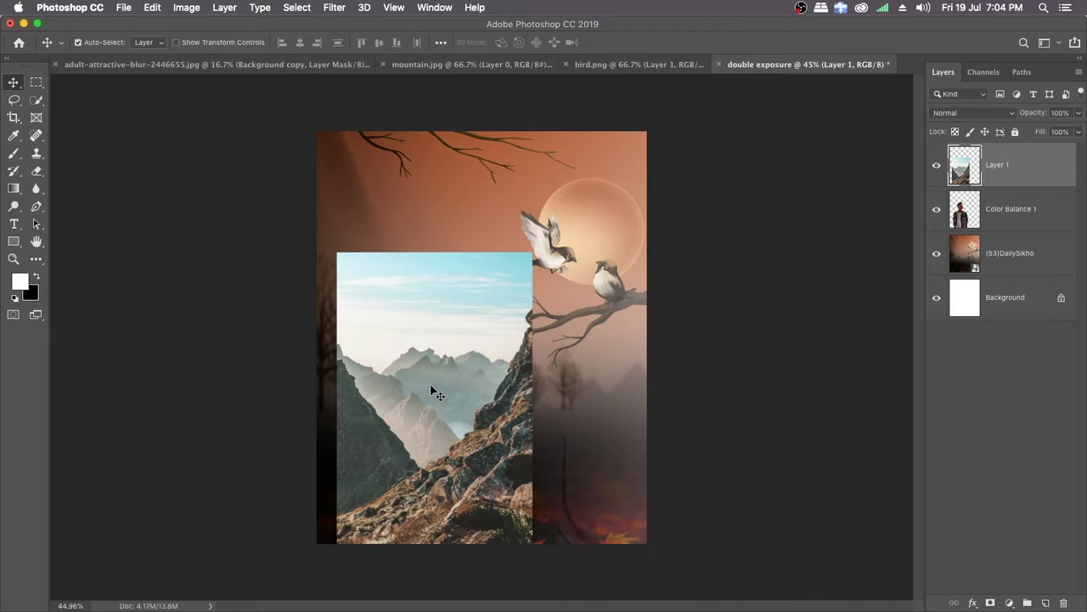
# Step: Load the man's silhouette as a selection and rename the mountain picture's layer to "`mountain"
pyautogui.keyDown('ctrl'); pyautogui.click(966, 208); pyautogui.keyUp('ctrl')
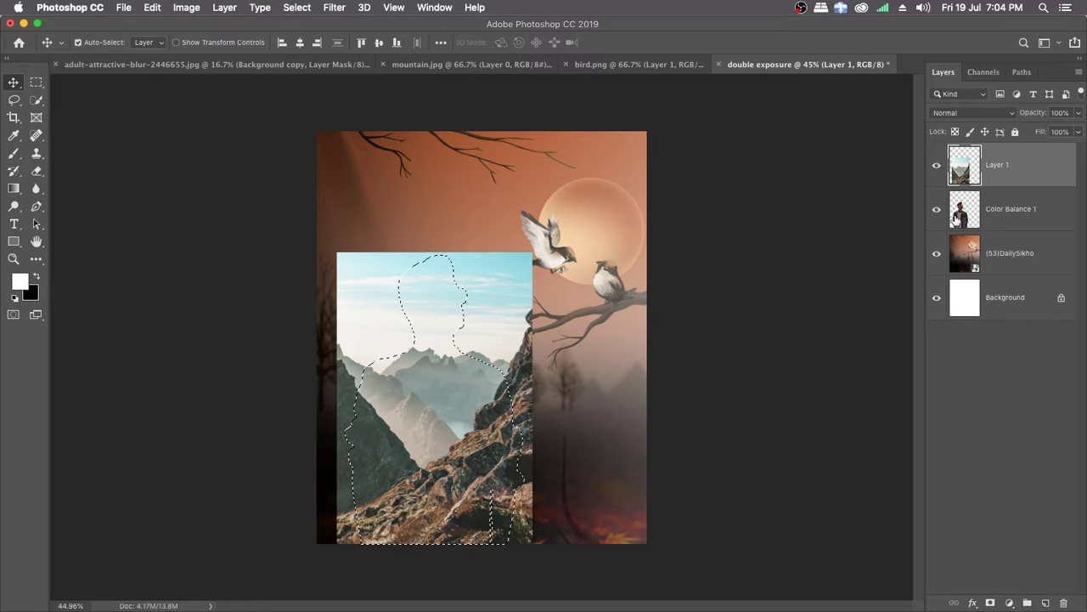
pyautogui.press('super')
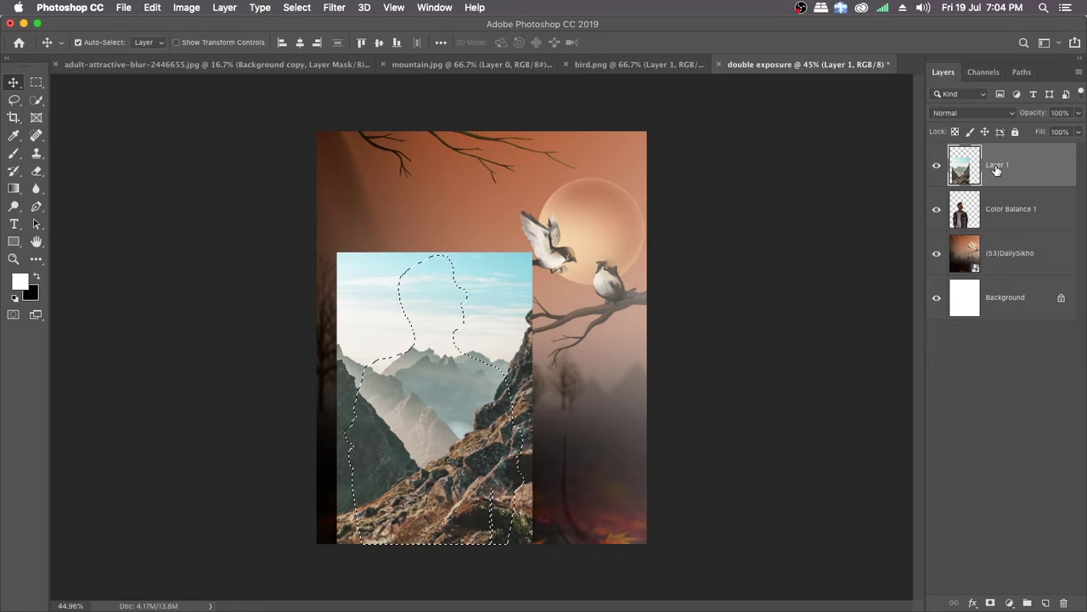
pyautogui.doubleClick(999, 167)
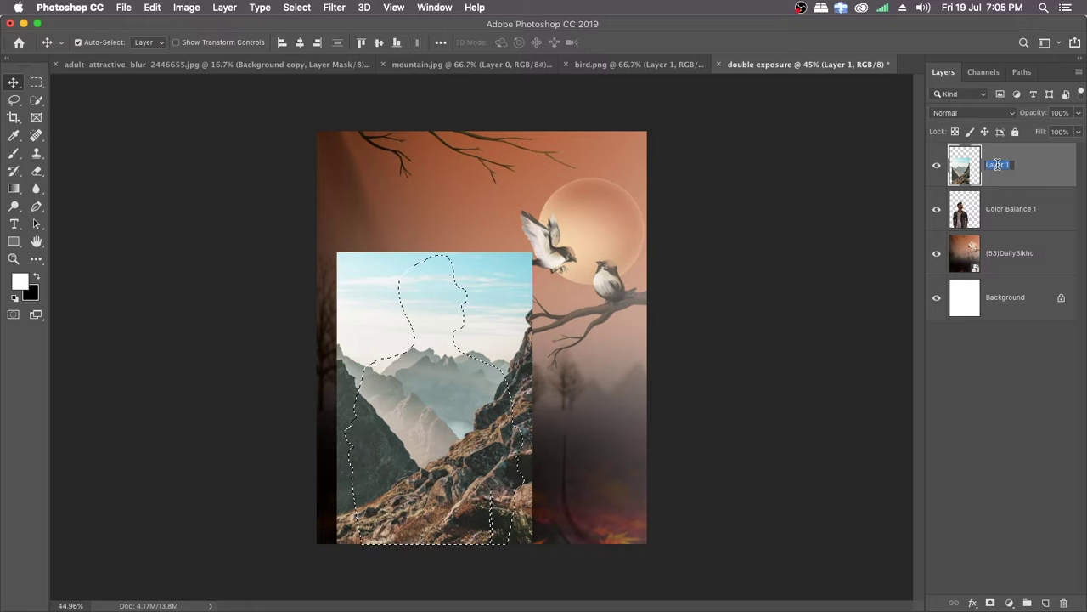
pyautogui.write('mou')
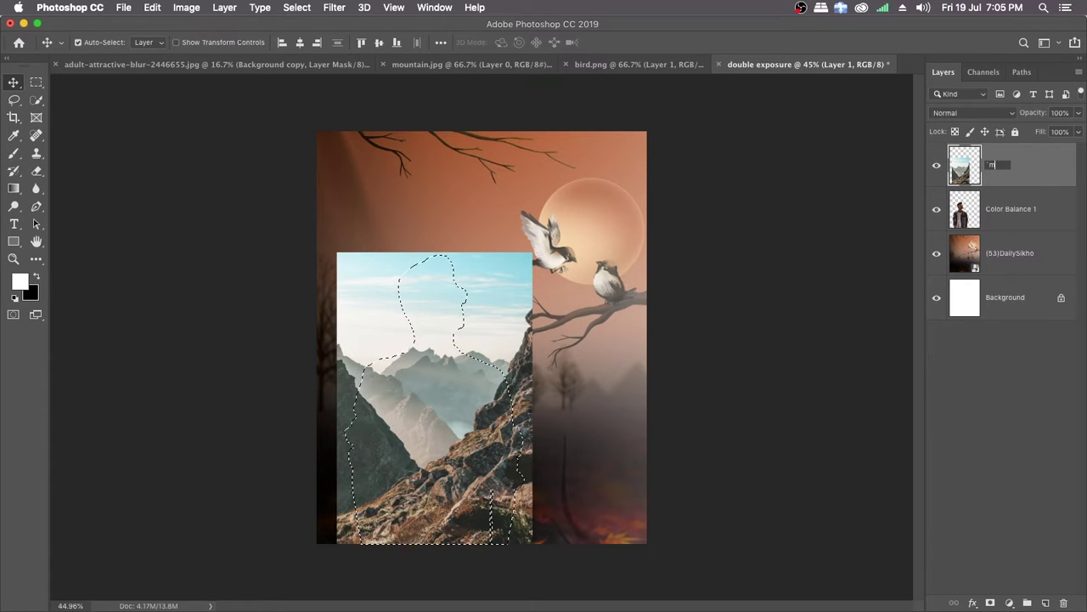
pyautogui.write('ntain')
pyautogui.press('Return')
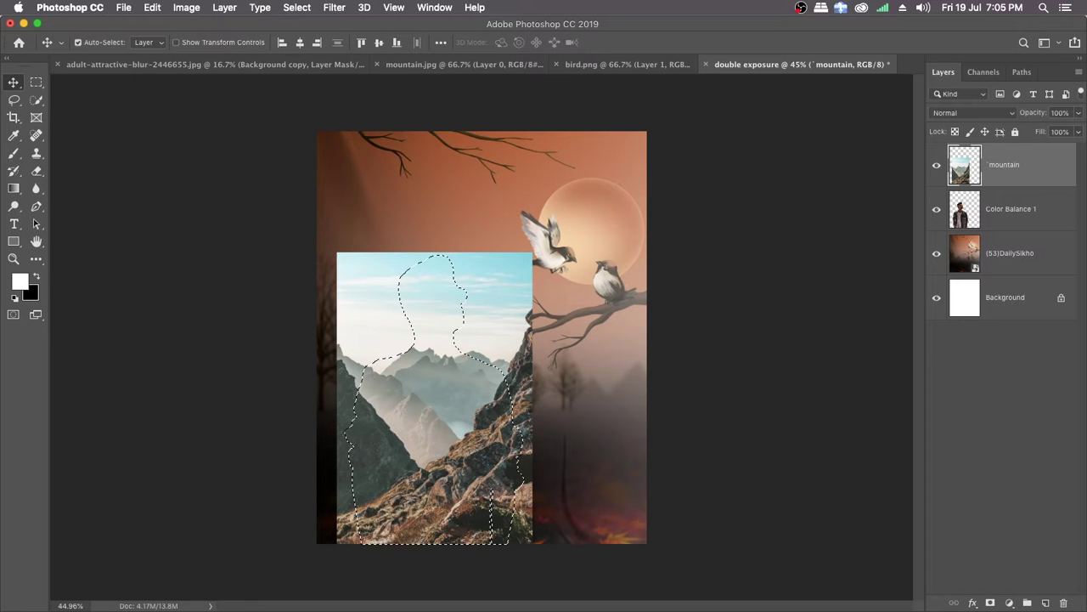
# Step: Rename the man's layer to "model" and the orange backdrop layer to "background"
pyautogui.doubleClick(1025, 213)
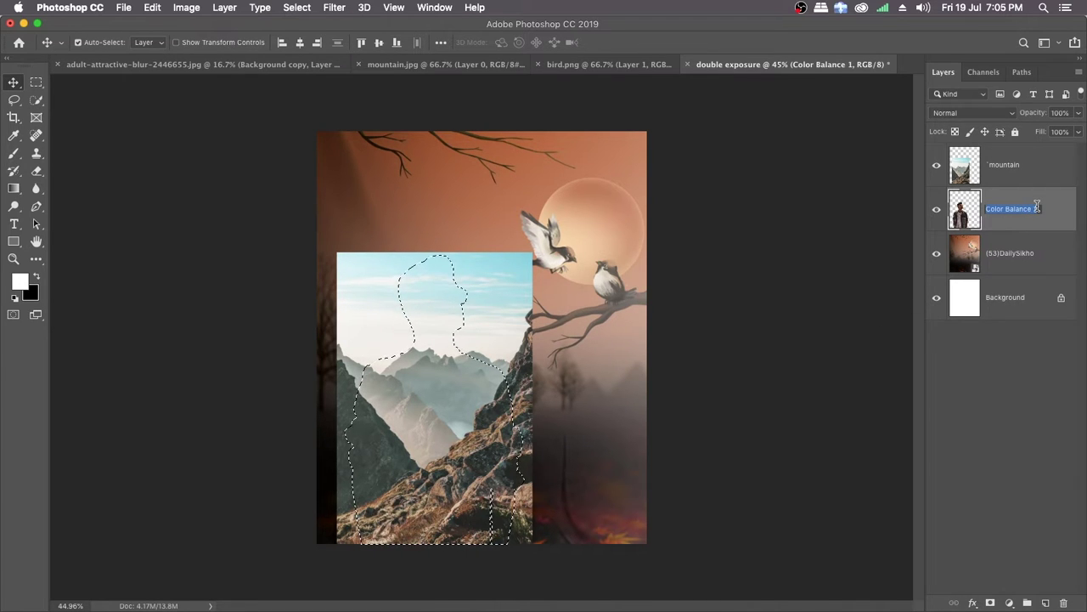
pyautogui.write('m')
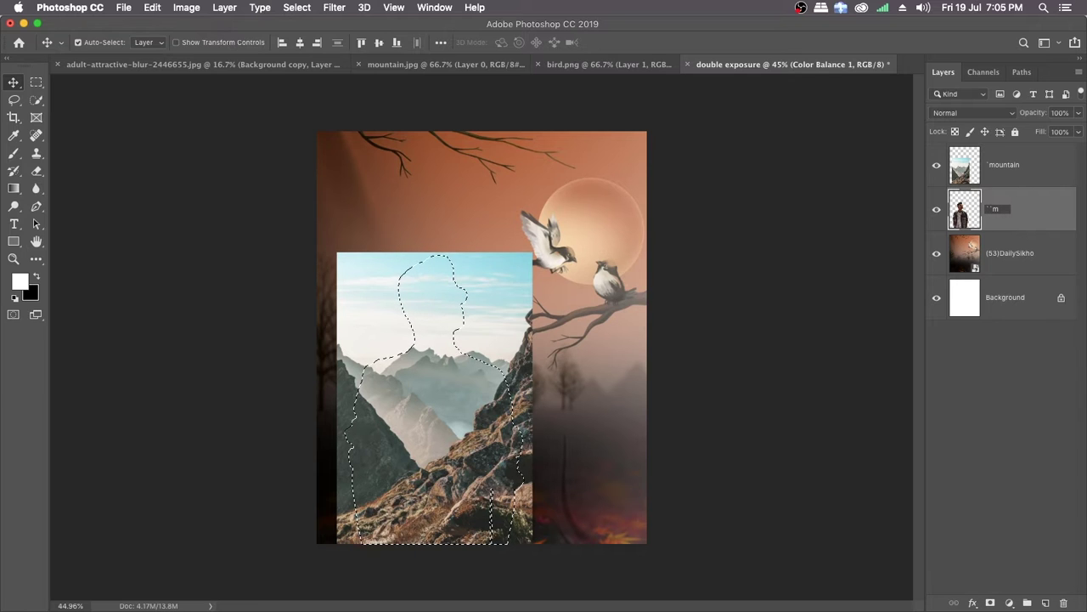
pyautogui.press('BackSpace')
pyautogui.write('model')
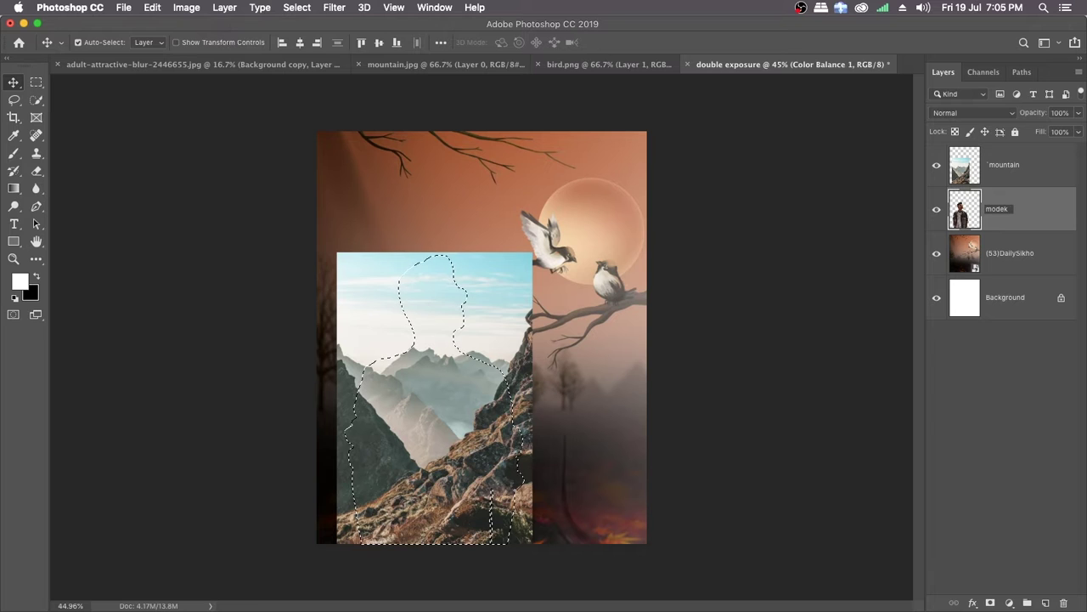
pyautogui.press('Return')
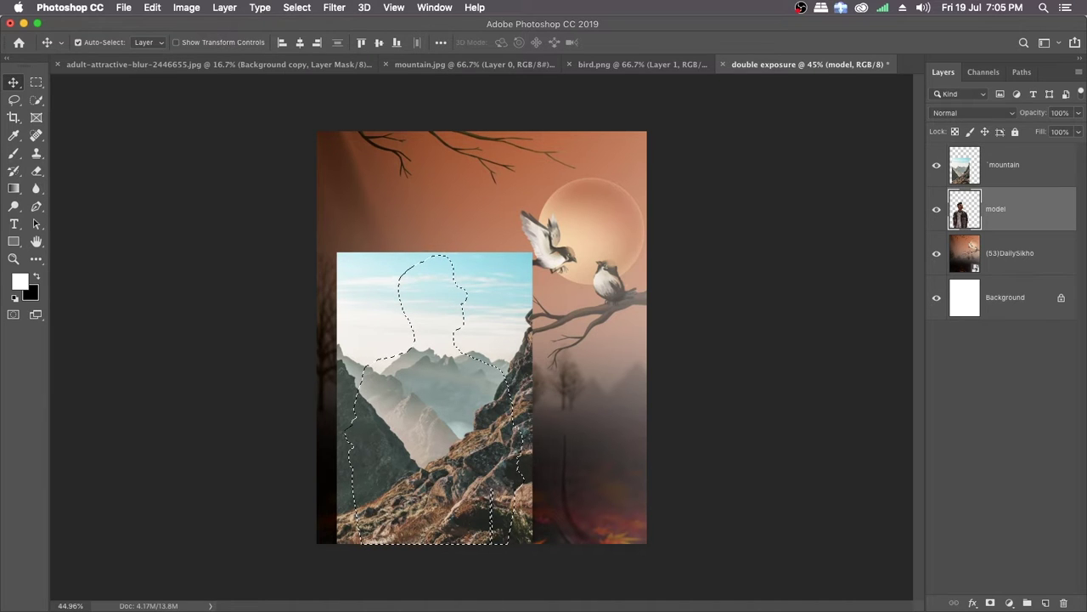
pyautogui.doubleClick(1020, 254)
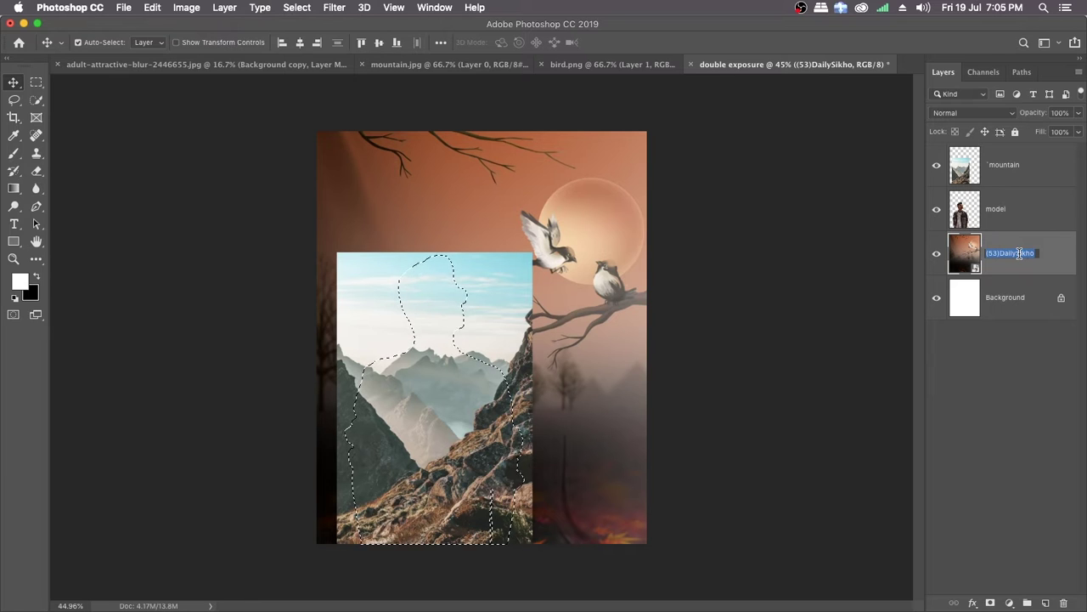
pyautogui.write('bac')
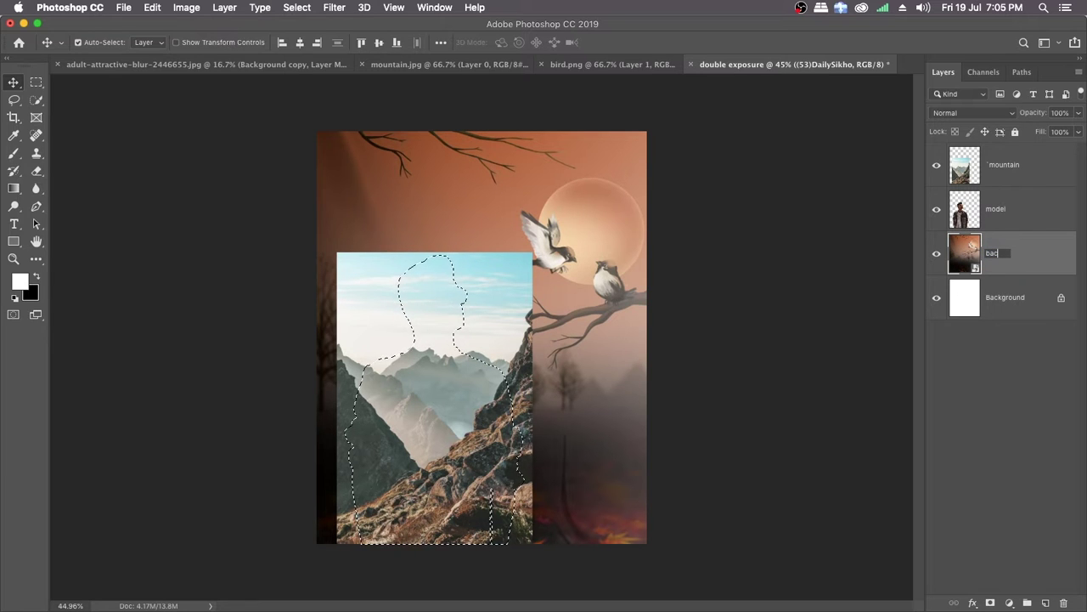
pyautogui.write('kground')
pyautogui.press('Return')
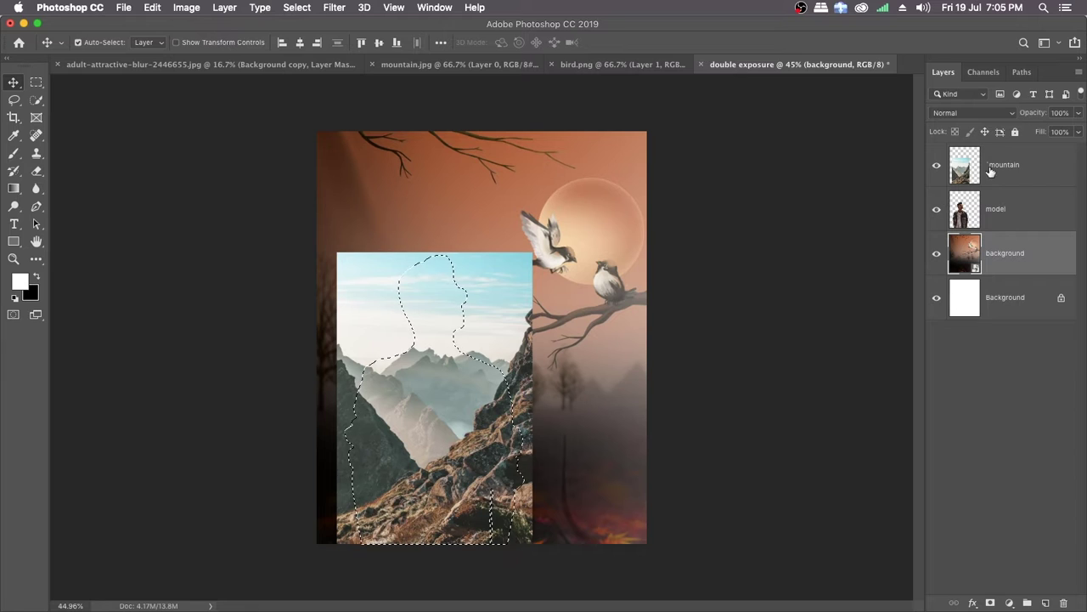
# Step: Mask the mountain layer with the man-shaped selection and set its blend mode to Lighten
pyautogui.click(1027, 173)
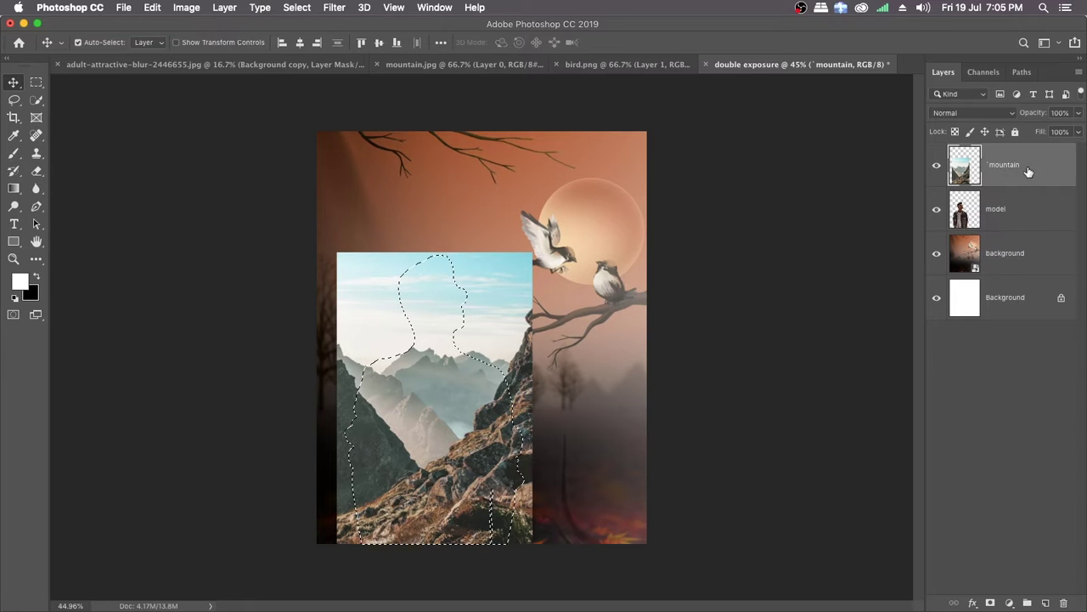
pyautogui.click(991, 603)
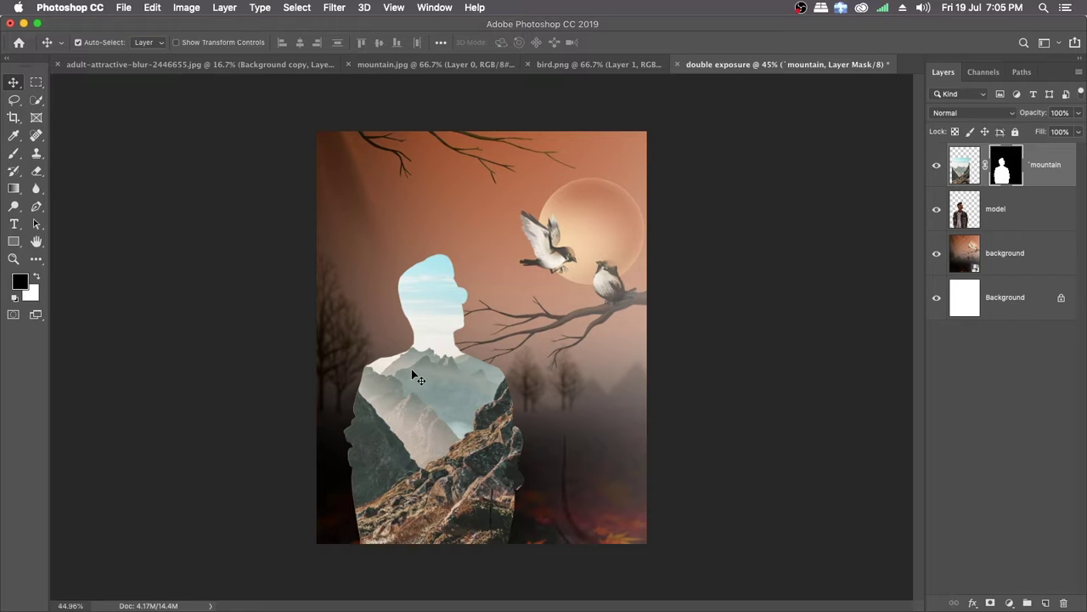
pyautogui.click(1011, 118)
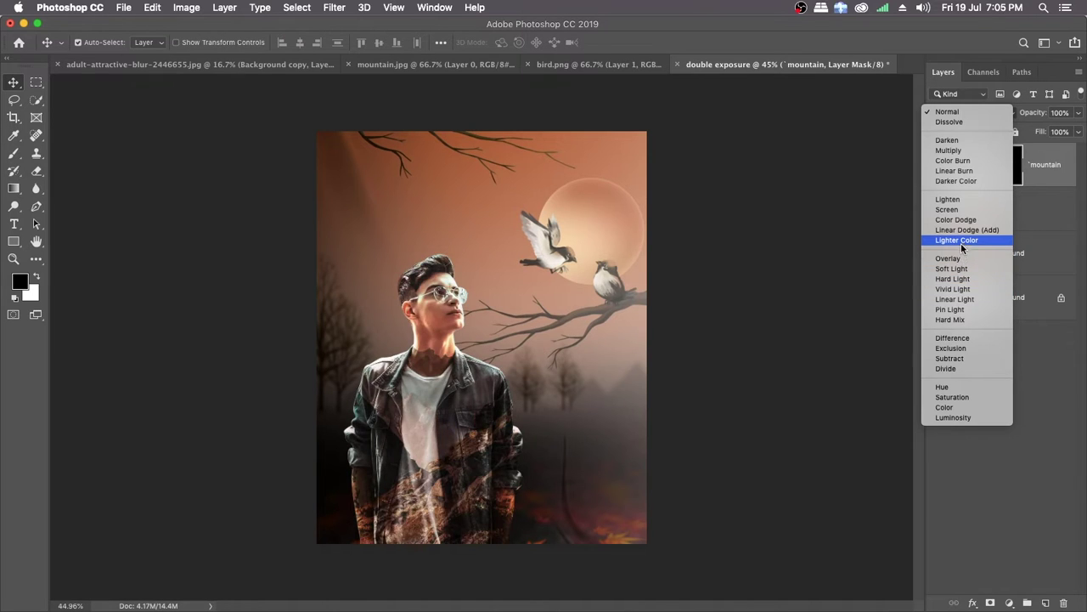
pyautogui.click(963, 199)
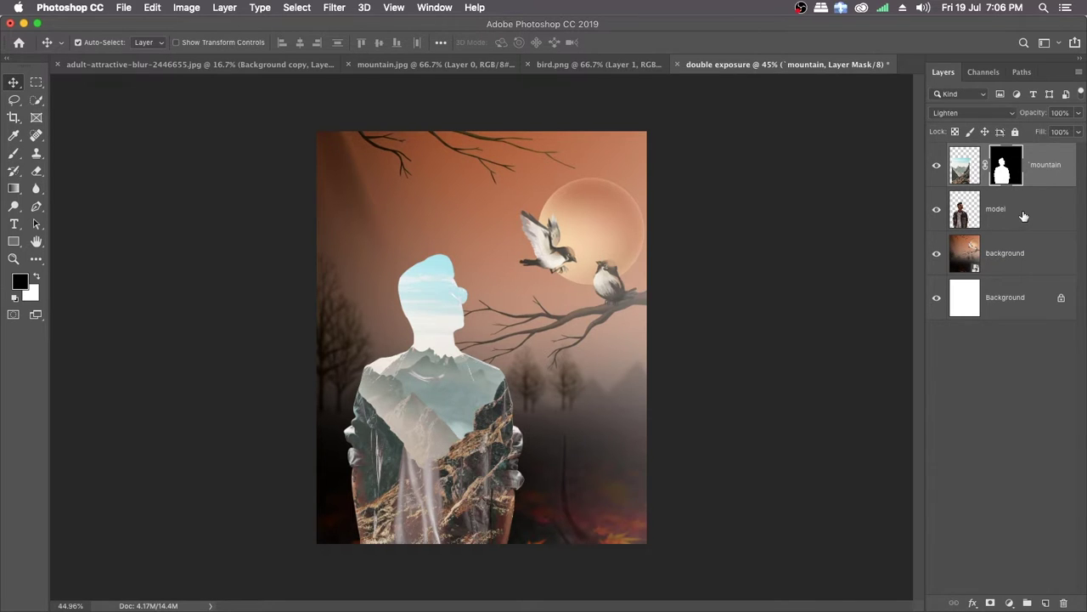
# Step: Duplicate the model layer above the mountain layer, compare with the copy hidden, and set the copy's blend mode to Hard Light
pyautogui.moveTo(1024, 215); pyautogui.dragTo(1033, 148)
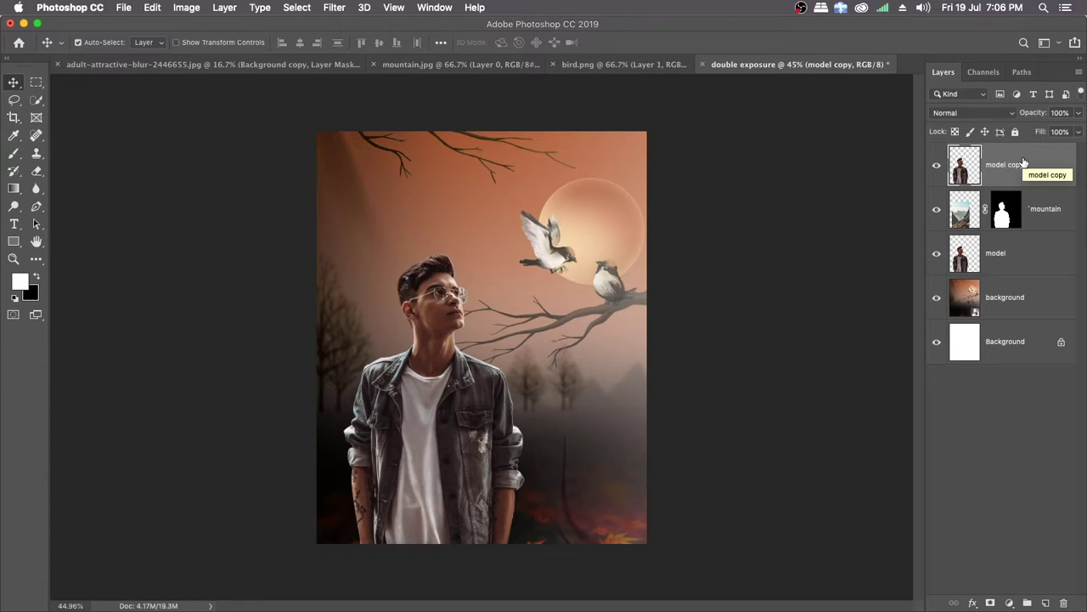
pyautogui.click(937, 169)
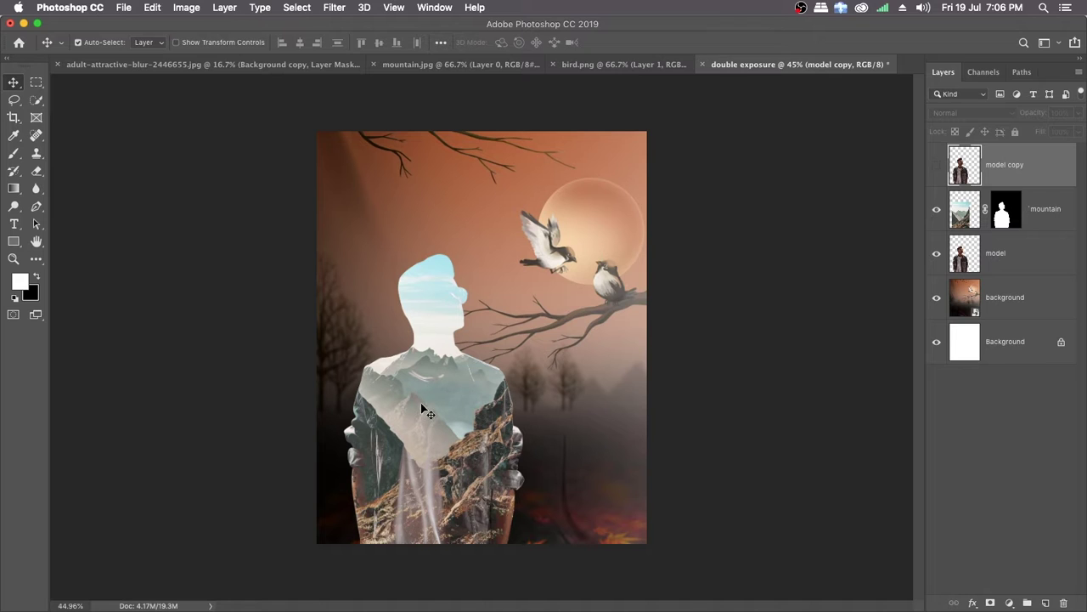
pyautogui.click(936, 165)
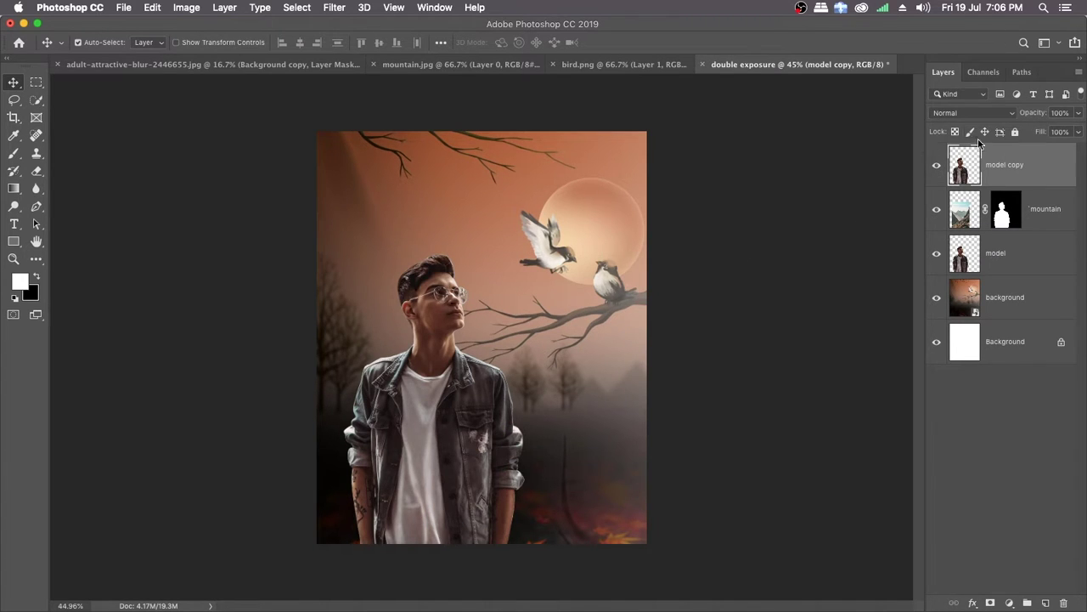
pyautogui.click(996, 115)
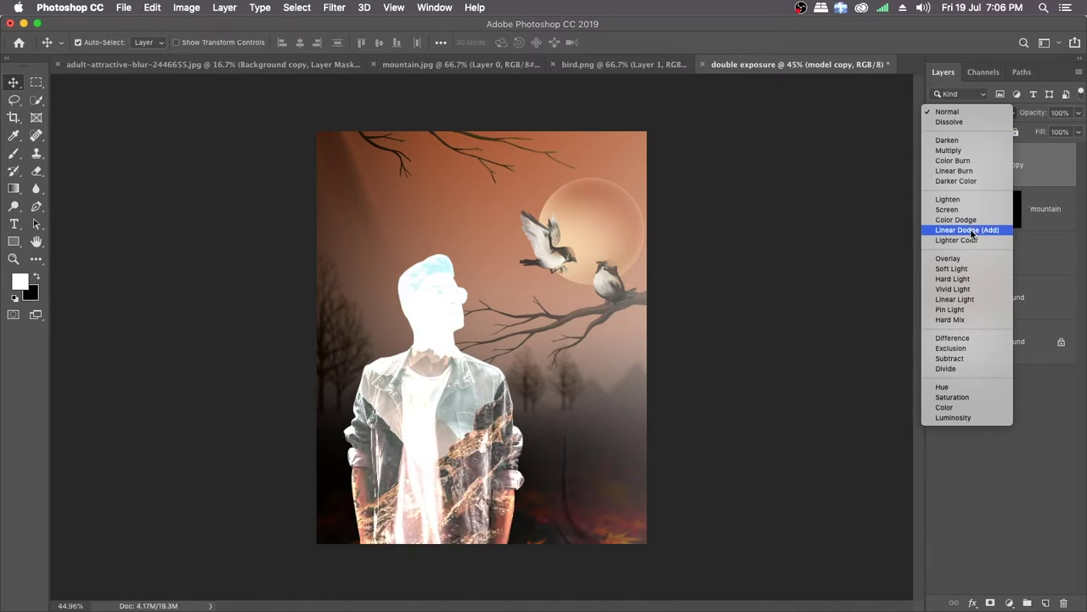
pyautogui.click(951, 278)
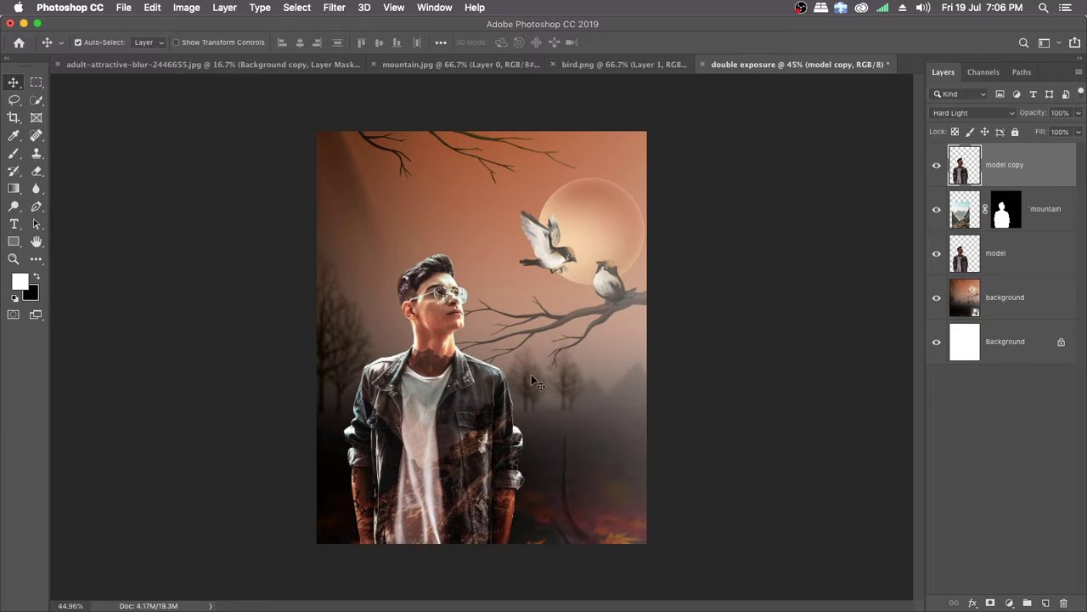
# Step: Add a white layer mask to the model copy layer
pyautogui.press('super')
pyautogui.moveTo(452, 389); pyautogui.dragTo(486, 393)
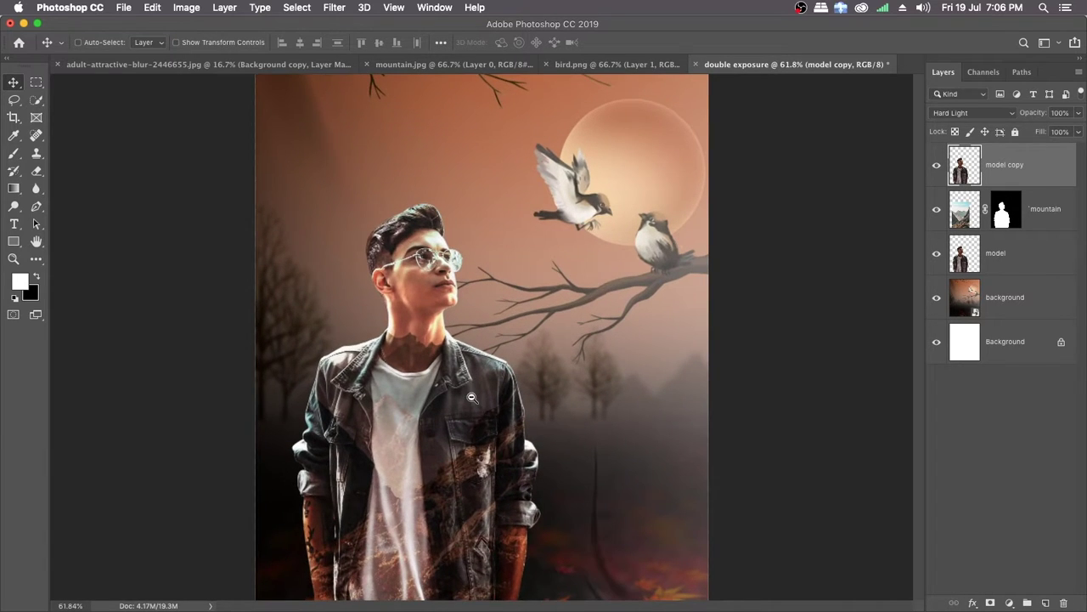
pyautogui.moveTo(480, 441); pyautogui.dragTo(493, 368)
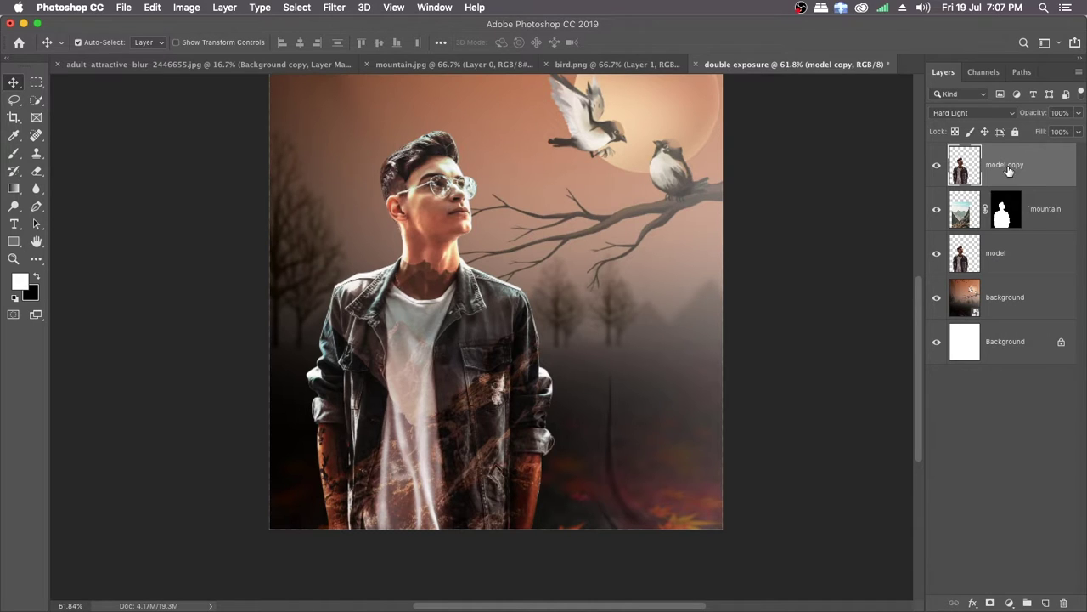
pyautogui.click(991, 602)
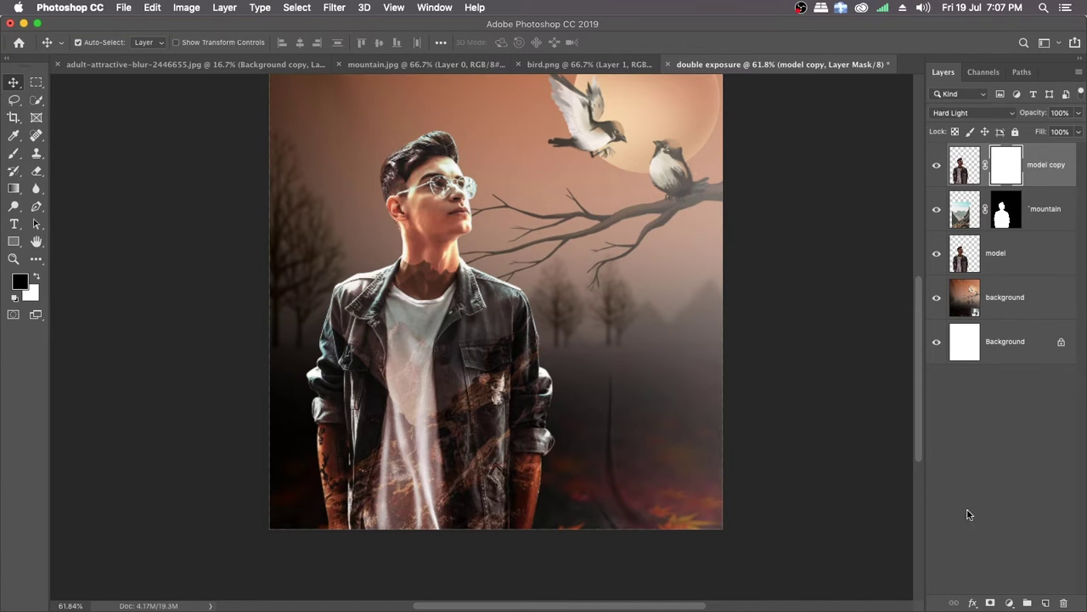
# Step: Choose the Soft Round Pressure Opacity brush preset for painting on the model copy layer's mask
pyautogui.click(14, 153)
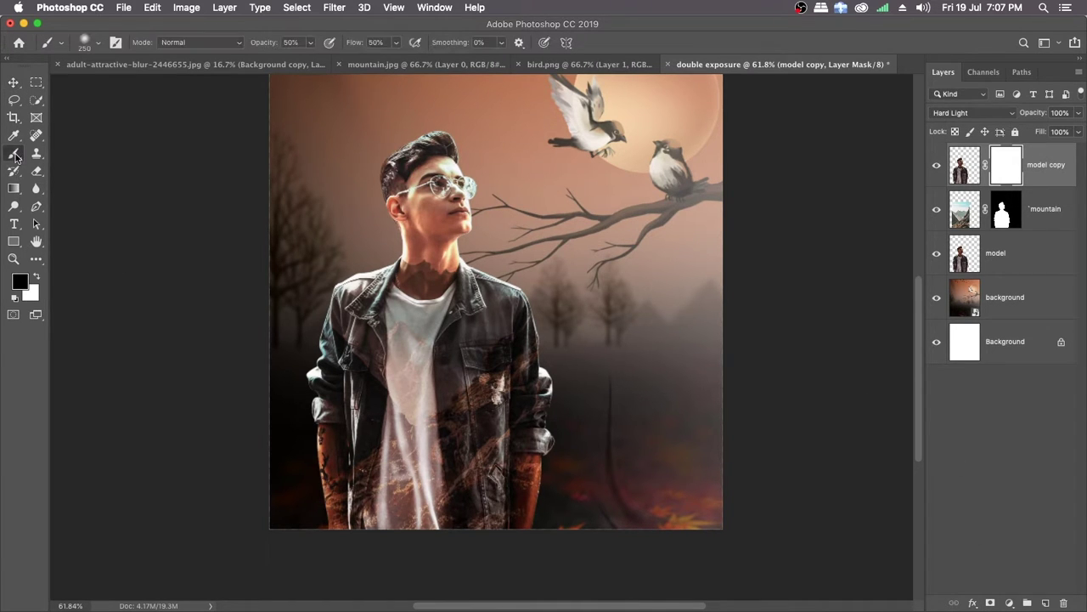
pyautogui.rightClick(578, 249)
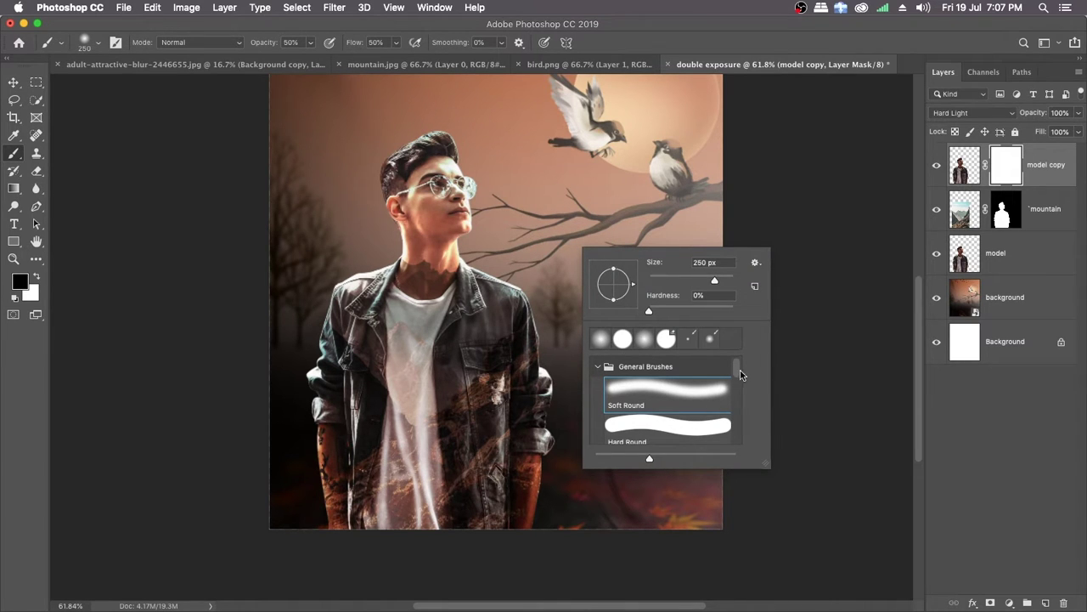
pyautogui.moveTo(740, 375); pyautogui.dragTo(741, 407)
pyautogui.scroll(-1, 740, 405)
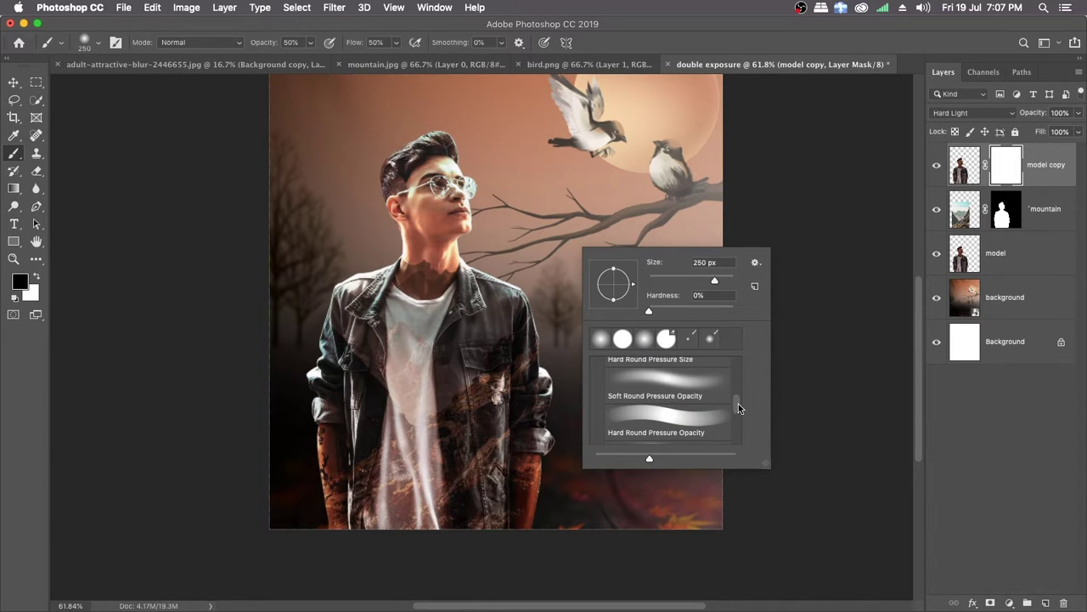
pyautogui.moveTo(738, 403); pyautogui.dragTo(737, 369)
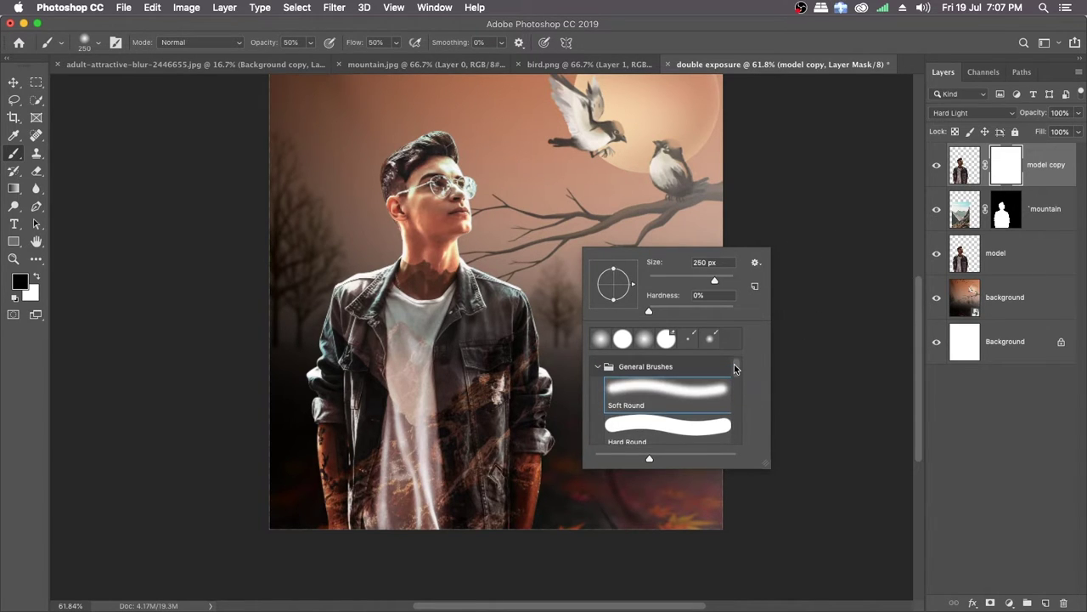
pyautogui.click(704, 396)
pyautogui.click(655, 34)
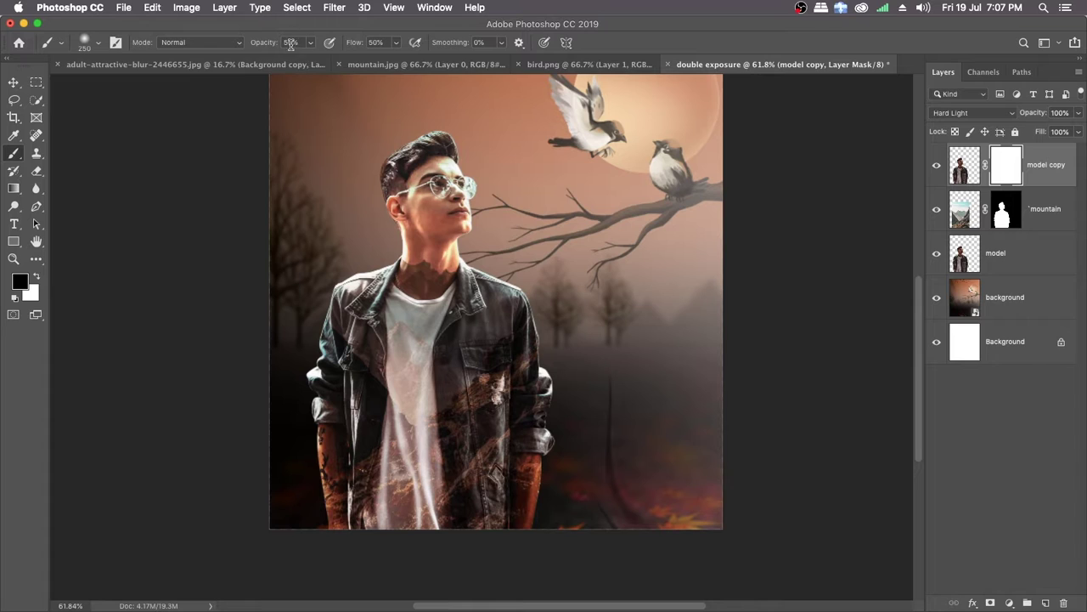
pyautogui.click(376, 42)
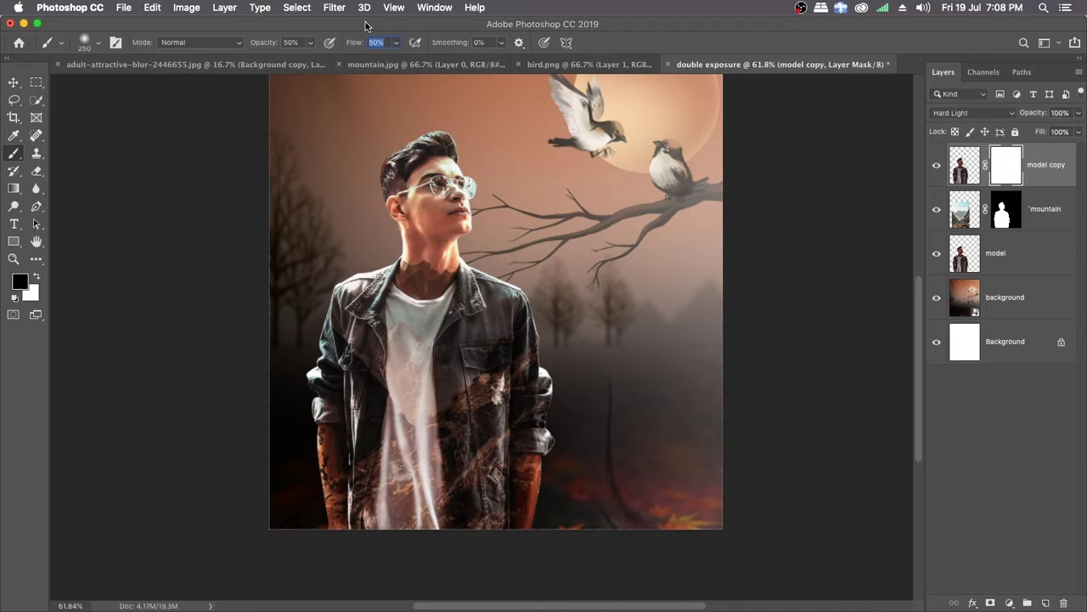
pyautogui.rightClick(634, 290)
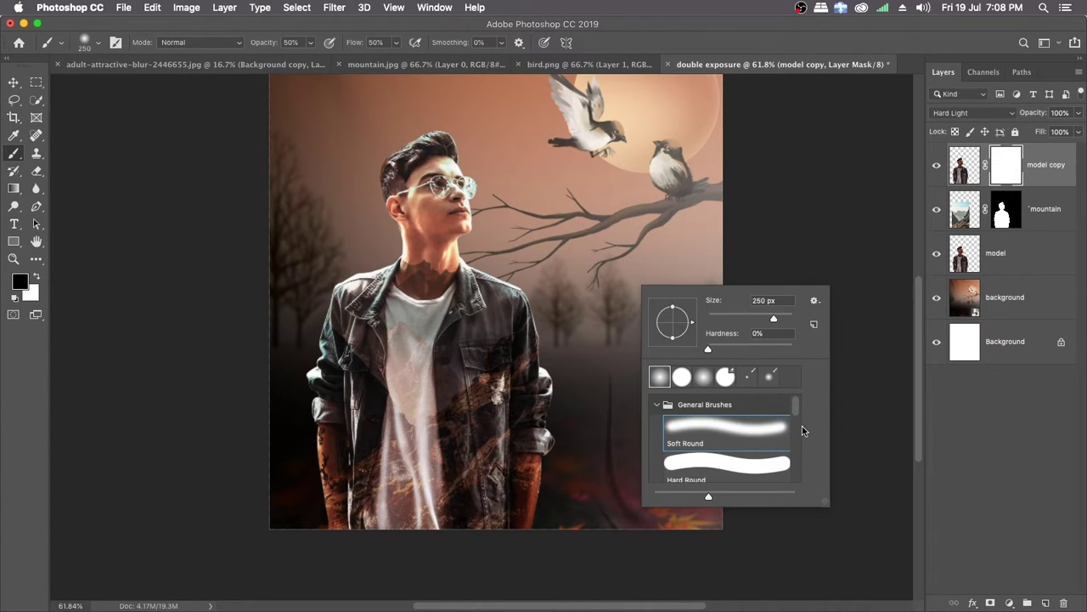
pyautogui.moveTo(795, 406); pyautogui.dragTo(795, 438)
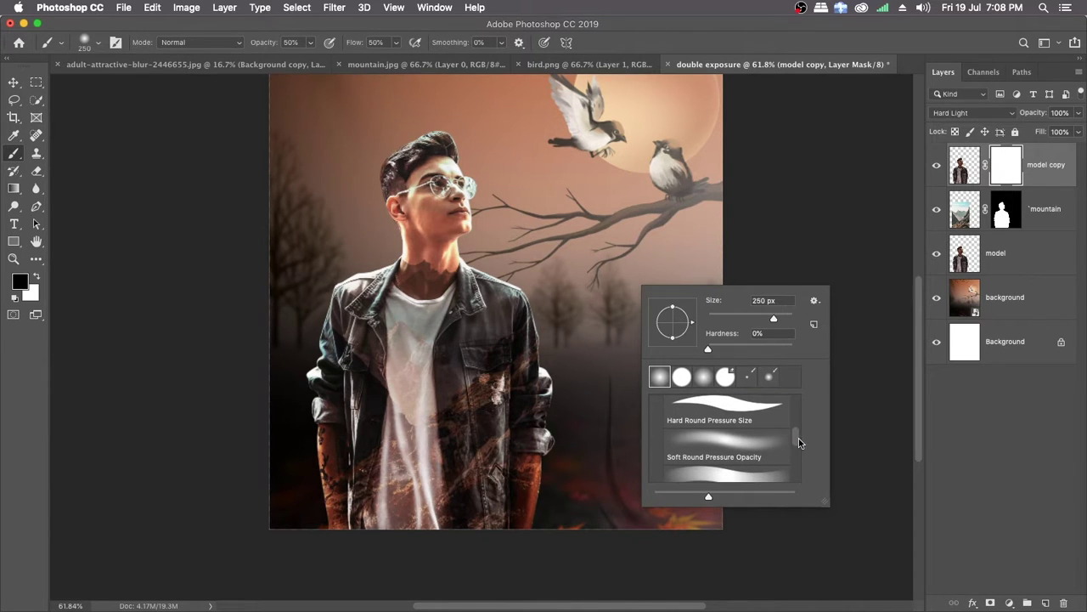
pyautogui.click(752, 449)
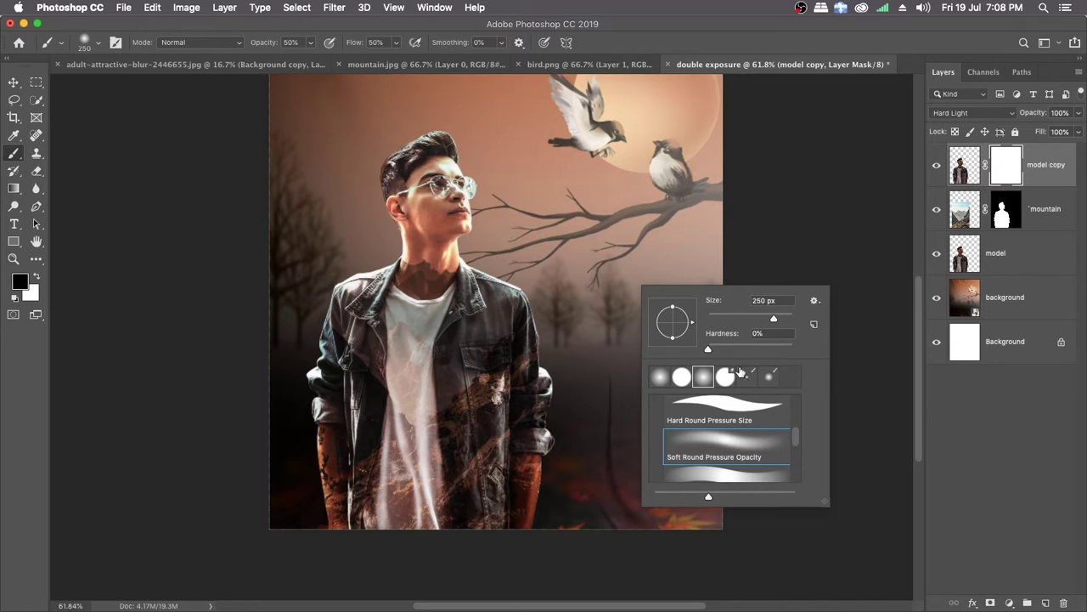
pyautogui.click(685, 40)
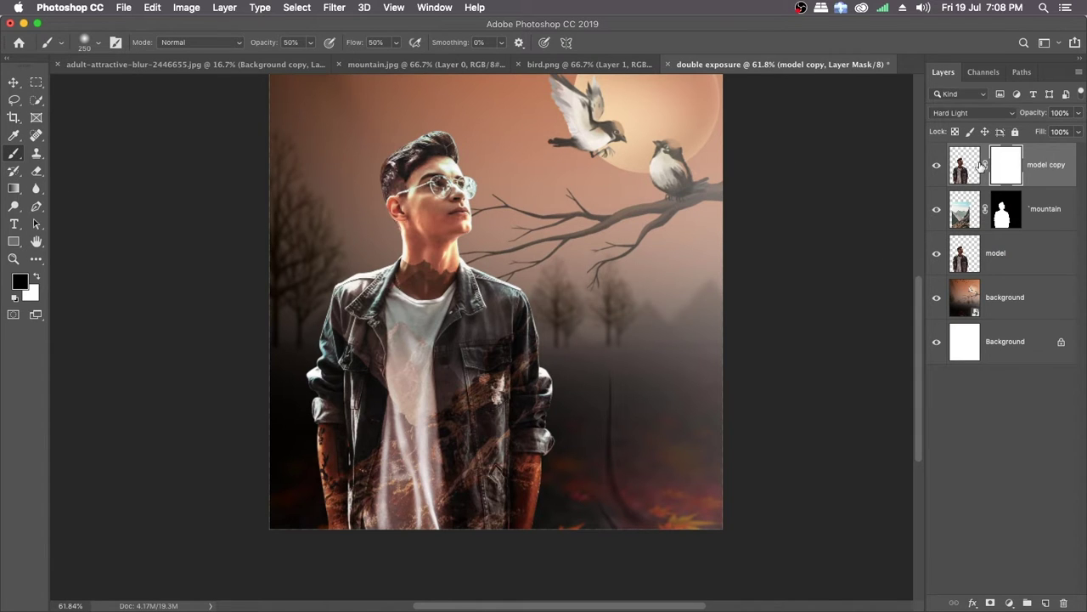
# Step: Paint black on the model copy's mask over the man's lower jacket and arms to bring out the mountain rocks
pyautogui.moveTo(449, 333)
pyautogui.mouseDown()
pyautogui.moveTo(374, 357)
pyautogui.moveTo(420, 340)
pyautogui.moveTo(400, 365)
pyautogui.moveTo(408, 382)
pyautogui.mouseUp()
pyautogui.press('space')
pyautogui.moveTo(447, 433); pyautogui.dragTo(411, 378)
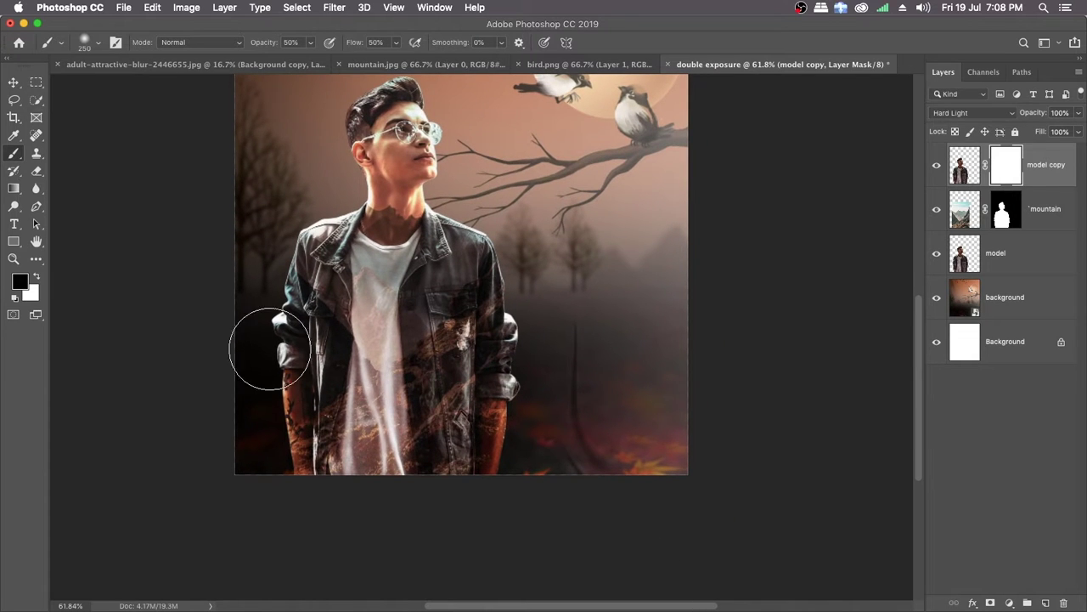
pyautogui.moveTo(310, 366)
pyautogui.mouseDown()
pyautogui.moveTo(328, 428)
pyautogui.moveTo(304, 390)
pyautogui.moveTo(344, 489)
pyautogui.moveTo(298, 421)
pyautogui.moveTo(346, 495)
pyautogui.moveTo(304, 439)
pyautogui.moveTo(314, 435)
pyautogui.moveTo(391, 497)
pyautogui.moveTo(285, 438)
pyautogui.moveTo(432, 500)
pyautogui.moveTo(307, 457)
pyautogui.moveTo(471, 493)
pyautogui.moveTo(327, 458)
pyautogui.moveTo(520, 448)
pyautogui.moveTo(462, 452)
pyautogui.moveTo(450, 499)
pyautogui.moveTo(495, 428)
pyautogui.moveTo(479, 399)
pyautogui.moveTo(432, 426)
pyautogui.moveTo(356, 430)
pyautogui.moveTo(523, 350)
pyautogui.moveTo(487, 412)
pyautogui.moveTo(474, 494)
pyautogui.moveTo(507, 323)
pyautogui.moveTo(377, 390)
pyautogui.moveTo(318, 383)
pyautogui.moveTo(284, 326)
pyautogui.moveTo(305, 424)
pyautogui.moveTo(323, 445)
pyautogui.moveTo(295, 369)
pyautogui.moveTo(310, 412)
pyautogui.mouseUp()
pyautogui.moveTo(297, 432)
pyautogui.mouseDown()
pyautogui.moveTo(427, 463)
pyautogui.moveTo(462, 403)
pyautogui.moveTo(460, 415)
pyautogui.moveTo(392, 372)
pyautogui.moveTo(344, 378)
pyautogui.moveTo(311, 337)
pyautogui.moveTo(312, 401)
pyautogui.moveTo(407, 380)
pyautogui.moveTo(455, 412)
pyautogui.moveTo(454, 429)
pyautogui.moveTo(471, 412)
pyautogui.moveTo(477, 454)
pyautogui.moveTo(494, 391)
pyautogui.moveTo(471, 492)
pyautogui.moveTo(443, 403)
pyautogui.moveTo(373, 490)
pyautogui.moveTo(367, 401)
pyautogui.moveTo(307, 403)
pyautogui.moveTo(318, 360)
pyautogui.moveTo(318, 514)
pyautogui.moveTo(425, 404)
pyautogui.moveTo(438, 447)
pyautogui.moveTo(463, 393)
pyautogui.moveTo(494, 428)
pyautogui.moveTo(503, 359)
pyautogui.moveTo(502, 424)
pyautogui.moveTo(514, 367)
pyautogui.moveTo(480, 468)
pyautogui.moveTo(299, 410)
pyautogui.moveTo(311, 402)
pyautogui.moveTo(313, 463)
pyautogui.moveTo(347, 411)
pyautogui.moveTo(460, 391)
pyautogui.mouseUp()
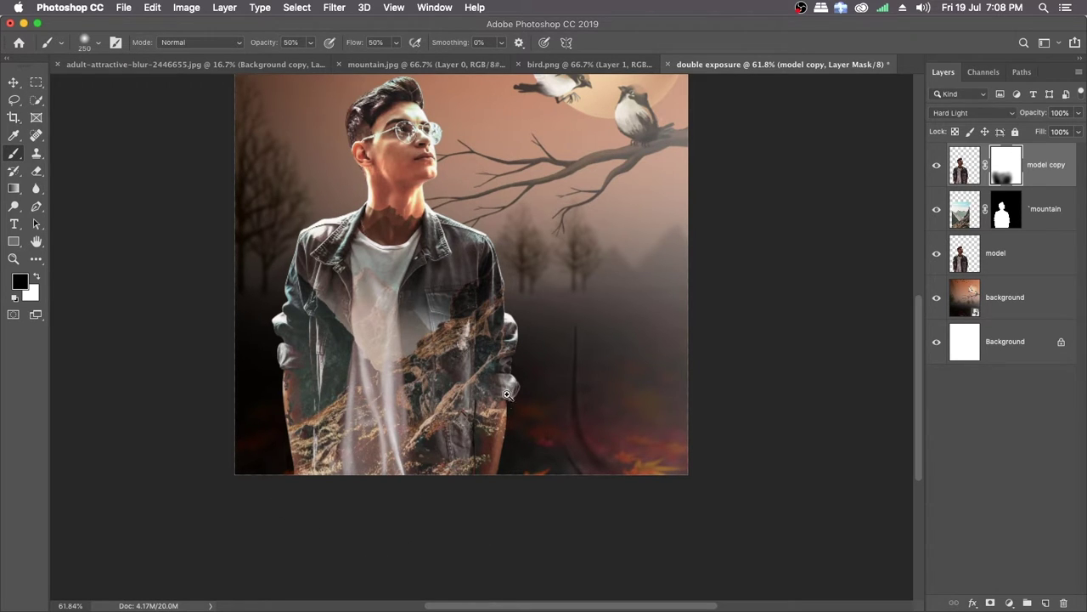
# Step: Compare the whole composite with the model copy's mask disabled and enabled, and with that layer hidden and shown
pyautogui.scroll(-5, 463, 384)
pyautogui.scroll(3, 467, 378)
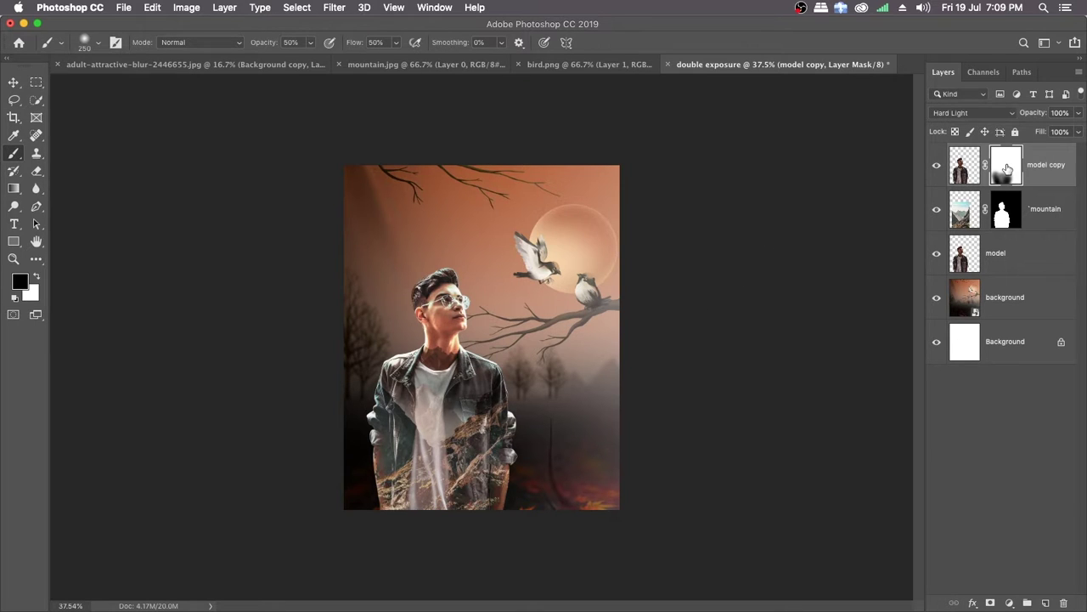
pyautogui.keyDown('shift'); pyautogui.click(1007, 169); pyautogui.keyUp('shift')
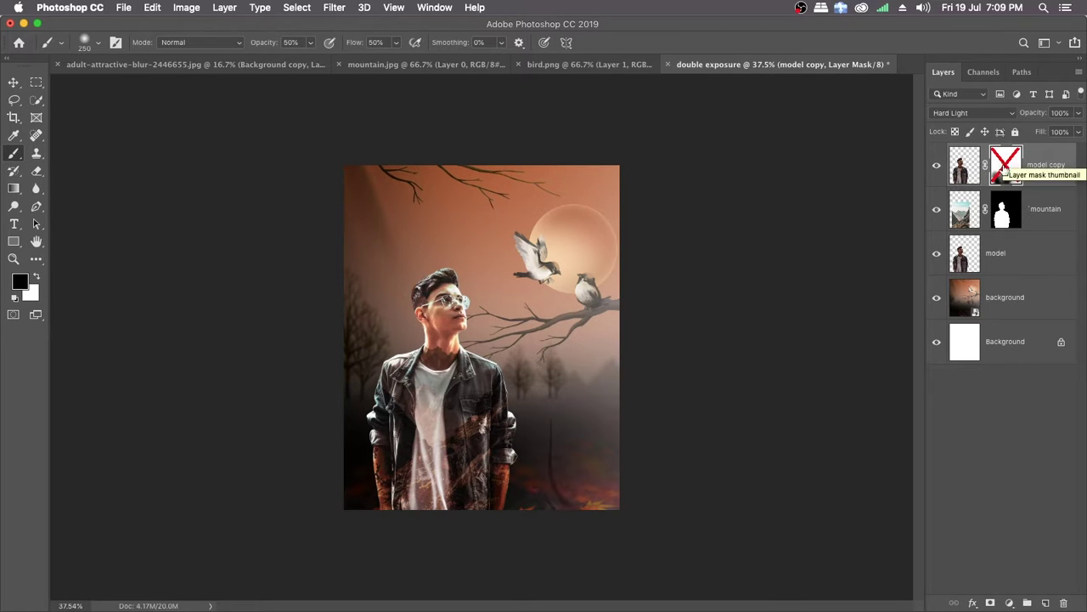
pyautogui.keyDown('shift'); pyautogui.click(1006, 168); pyautogui.keyUp('shift')
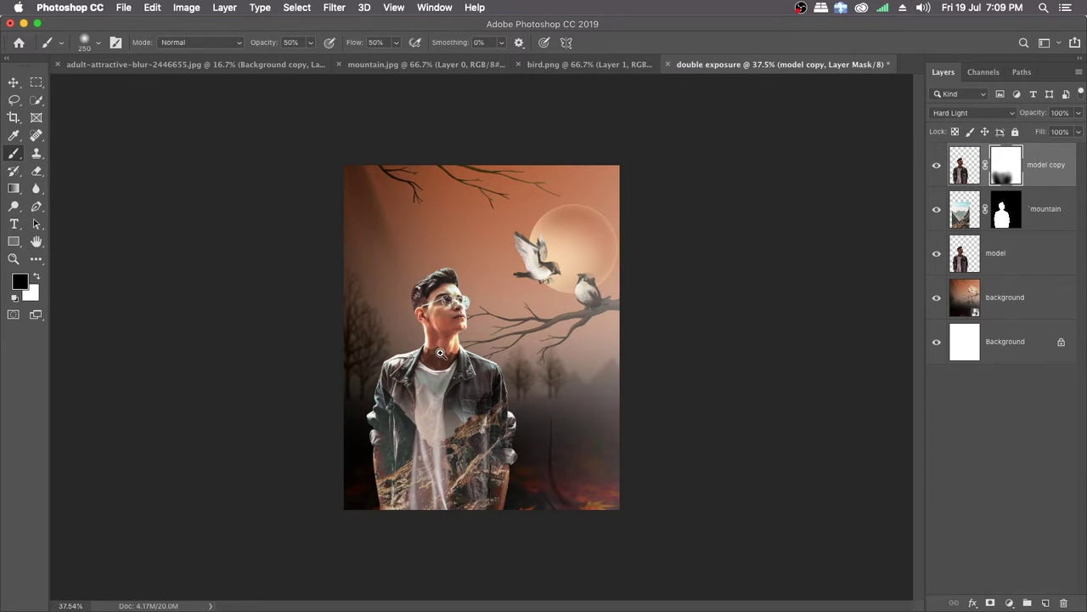
pyautogui.moveTo(441, 353); pyautogui.dragTo(622, 255)
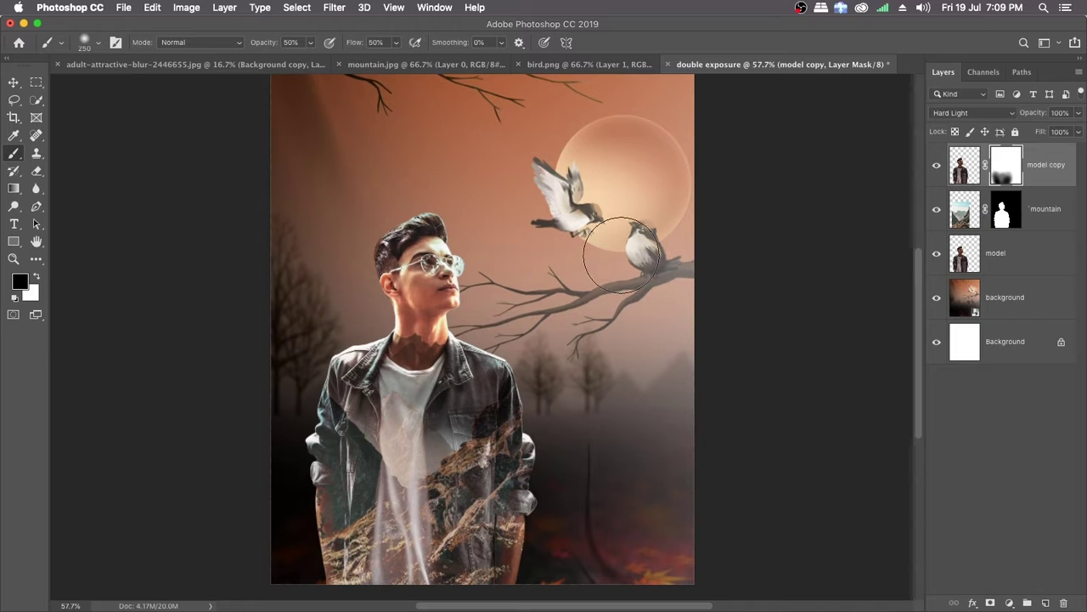
pyautogui.click(937, 167)
pyautogui.click(937, 168)
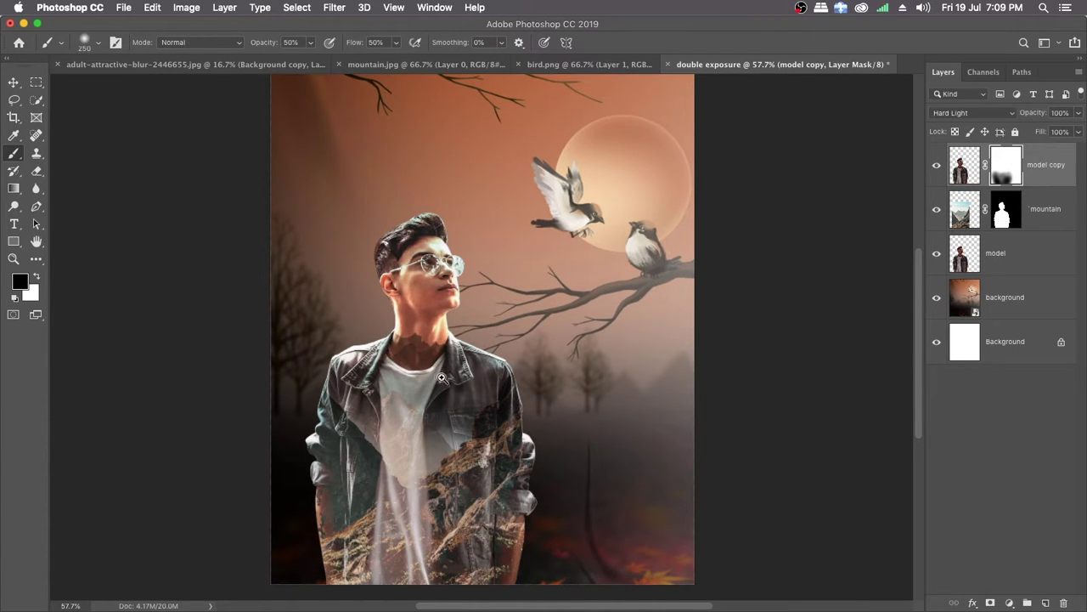
pyautogui.moveTo(463, 402); pyautogui.dragTo(459, 389)
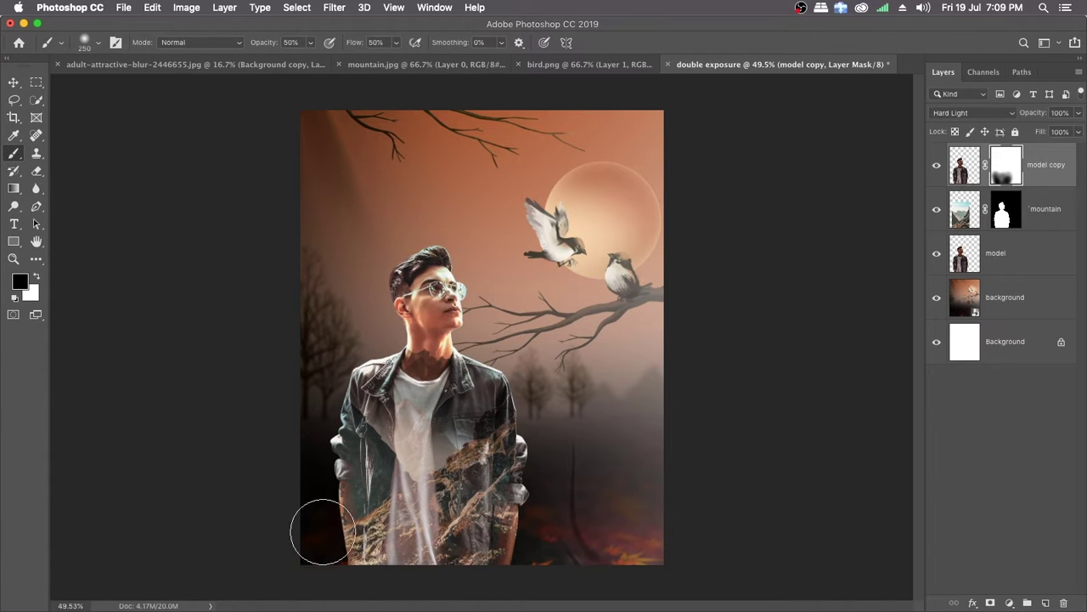
# Step: Scale the model copy, mountain and model layers together to about 112% and shift them slightly left and up
pyautogui.press('v')
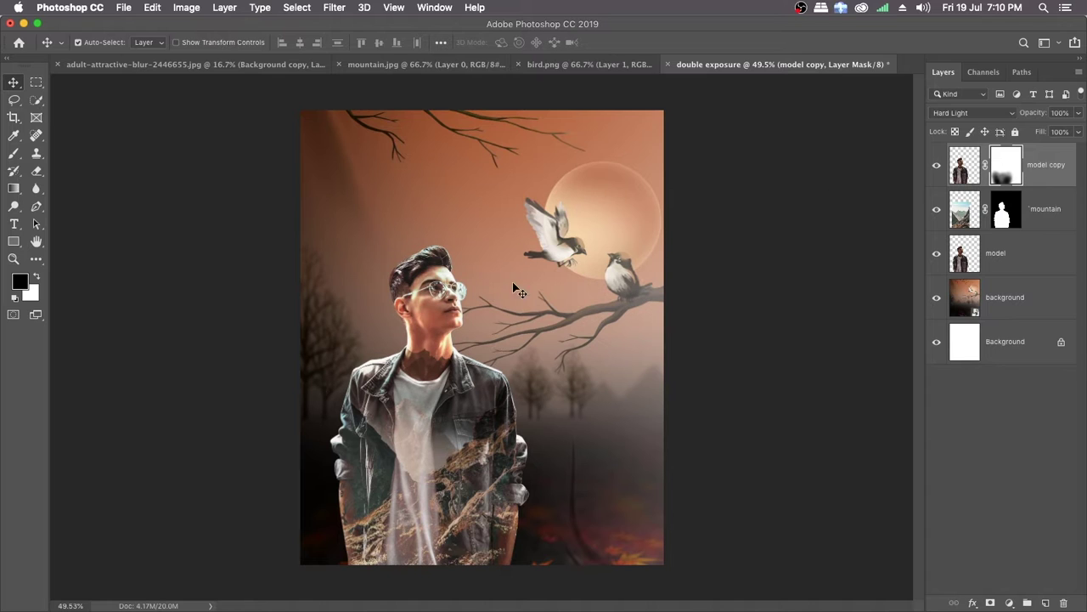
pyautogui.click(1045, 167)
pyautogui.press('x')
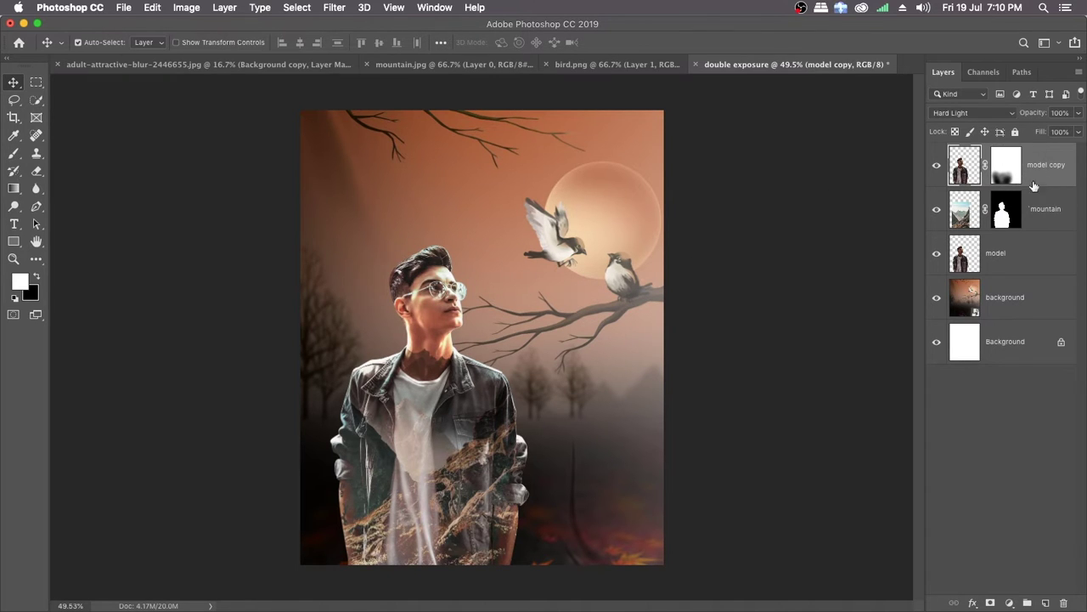
pyautogui.keyDown('shift'); pyautogui.click(1040, 259); pyautogui.keyUp('shift')
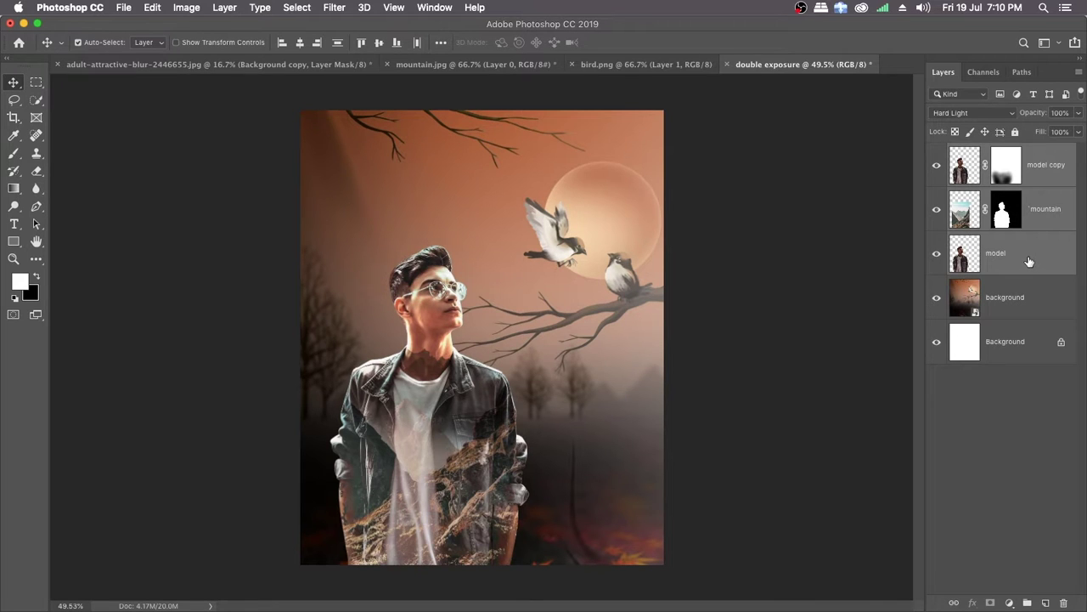
pyautogui.press('super+t')
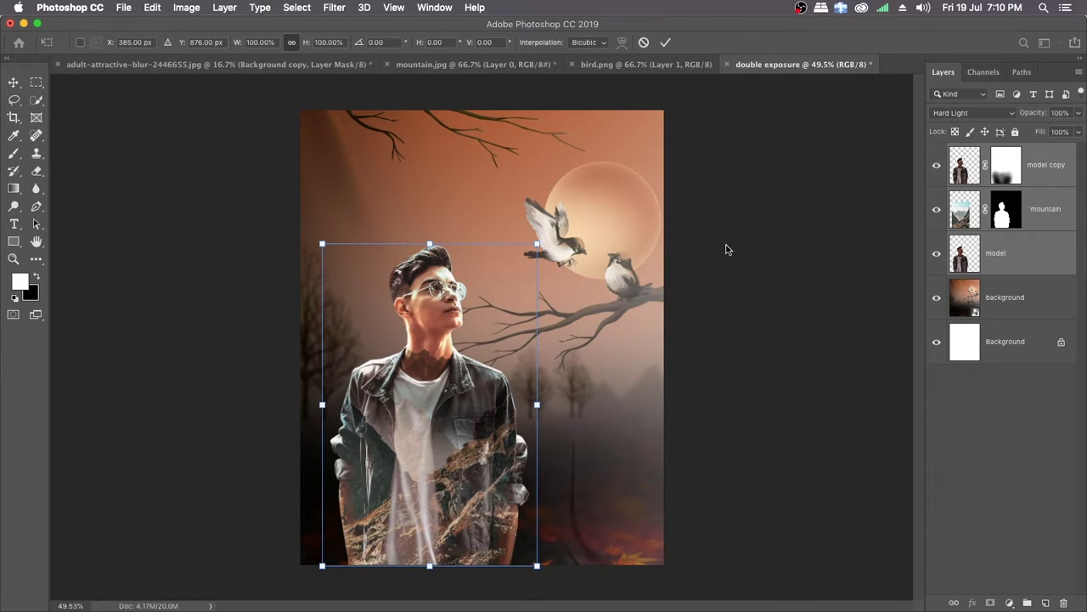
pyautogui.moveTo(539, 244); pyautogui.dragTo(571, 209)
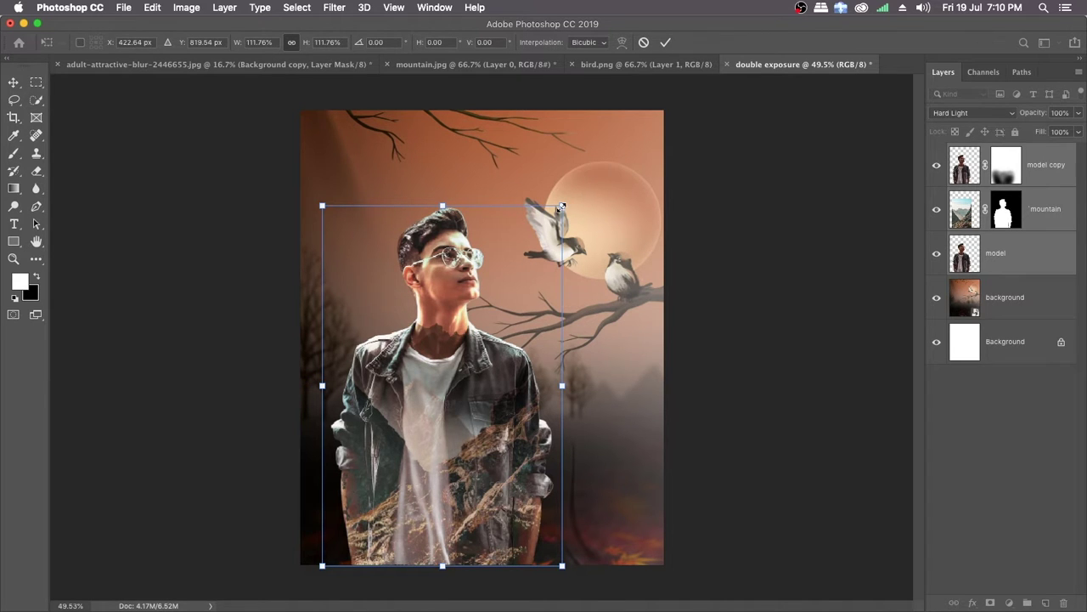
pyautogui.moveTo(563, 205); pyautogui.dragTo(565, 203)
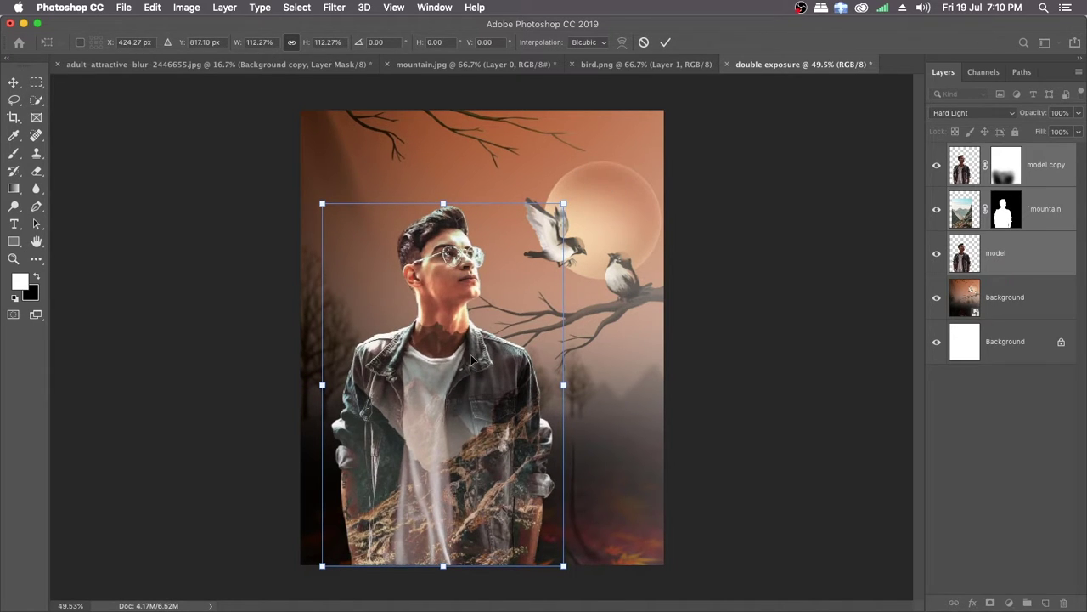
pyautogui.moveTo(476, 380); pyautogui.dragTo(469, 376)
pyautogui.press('Return')
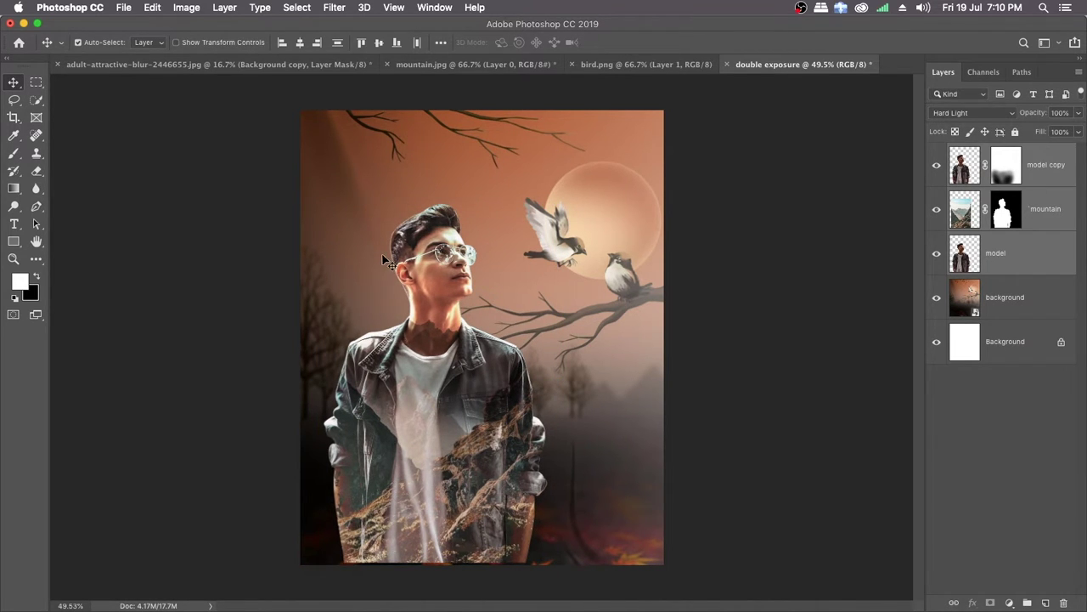
# Step: Examine the cut-out edges around the man's hair and face up close, and review the whole composition
pyautogui.moveTo(387, 277); pyautogui.dragTo(440, 314)
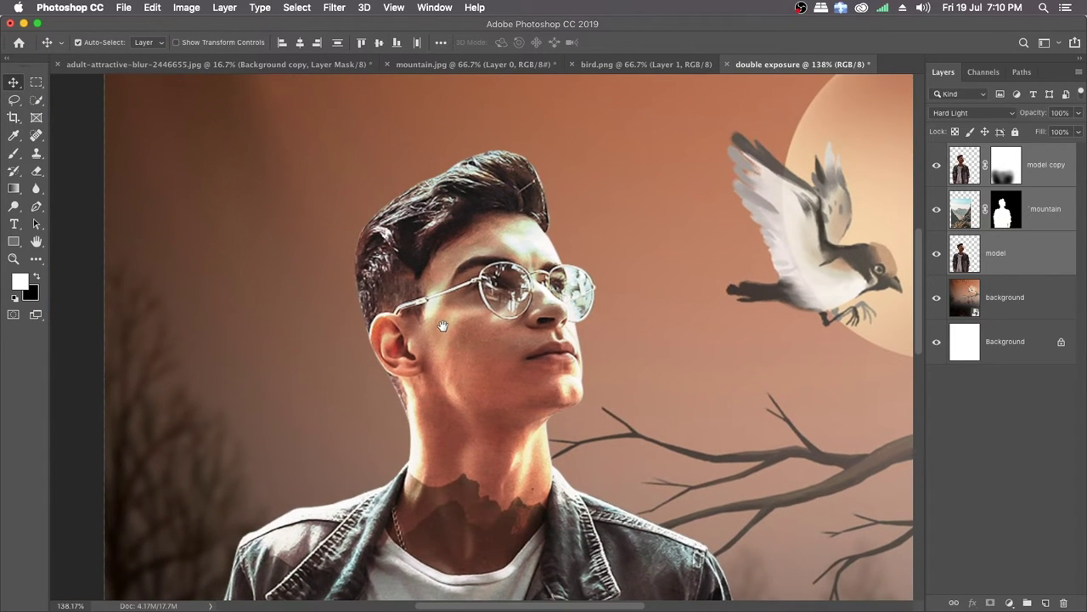
pyautogui.moveTo(356, 288); pyautogui.dragTo(393, 306)
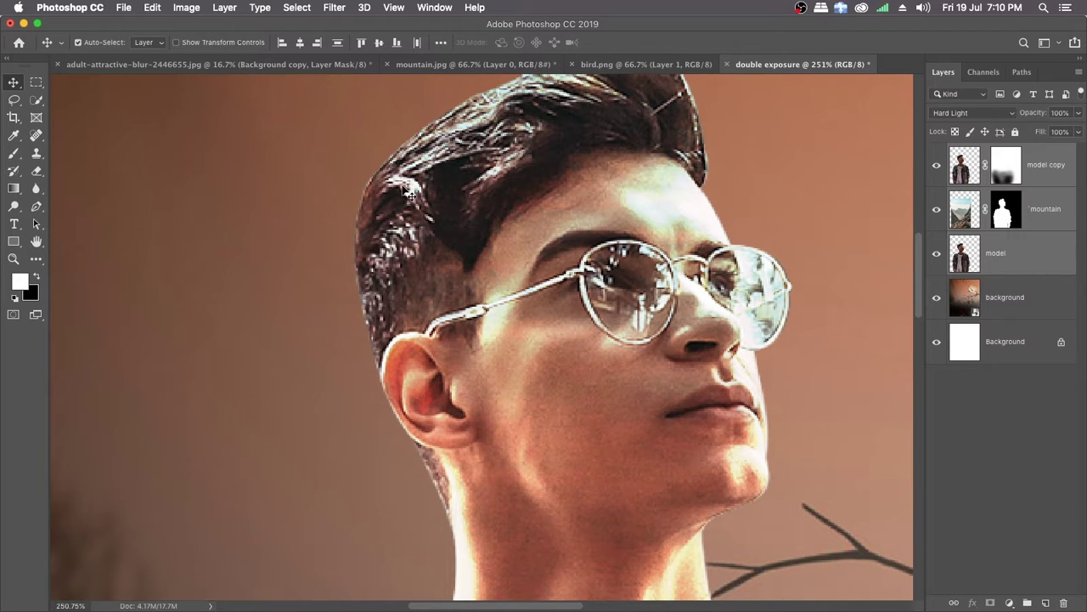
pyautogui.moveTo(481, 146); pyautogui.dragTo(429, 170)
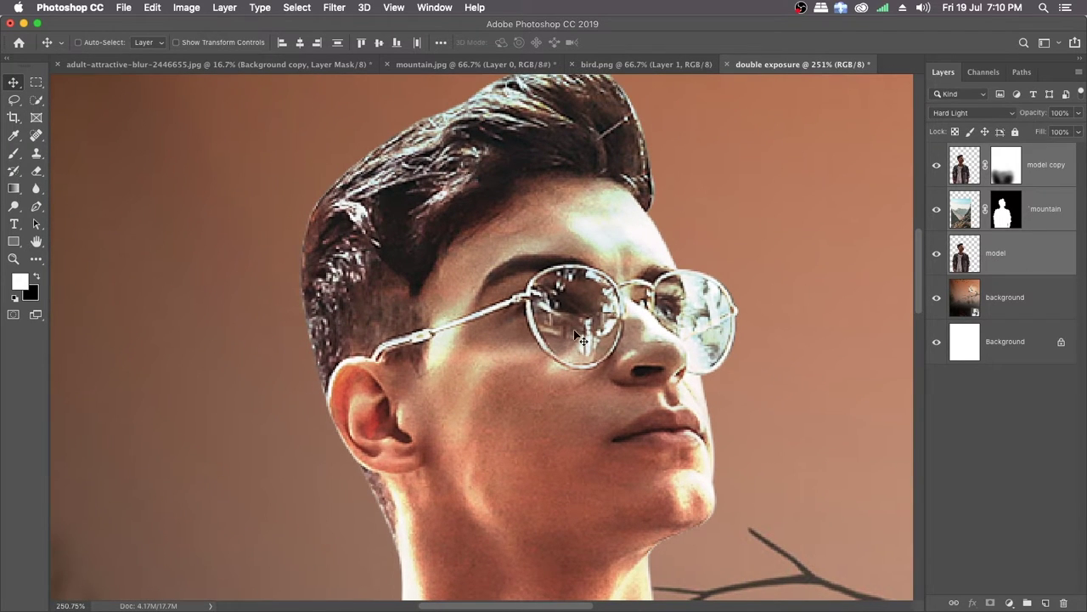
pyautogui.press('super+0')
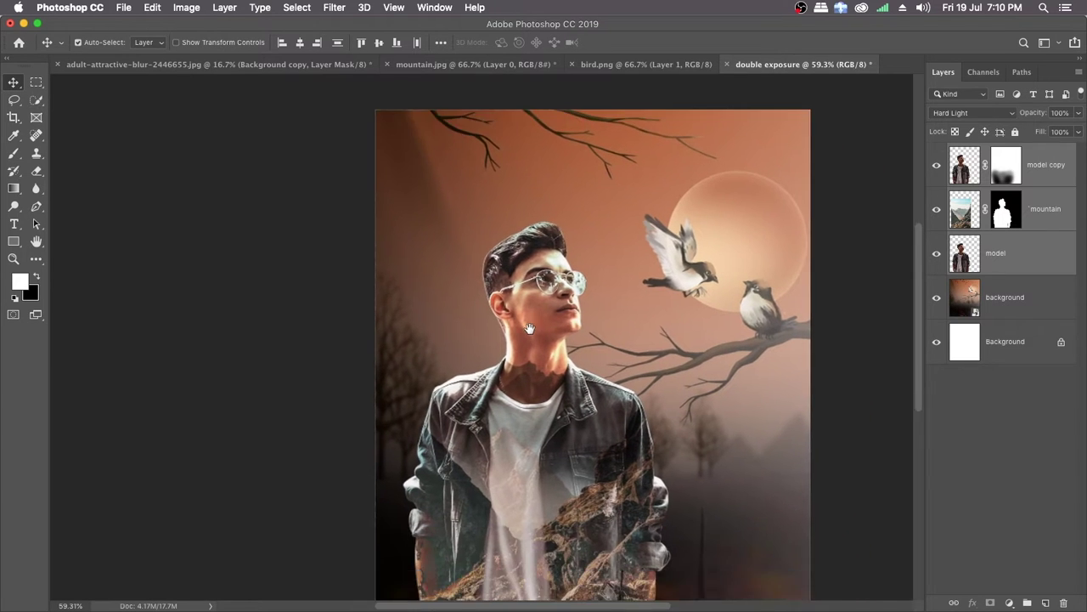
pyautogui.moveTo(530, 328); pyautogui.dragTo(440, 269)
pyautogui.moveTo(513, 377); pyautogui.dragTo(505, 369)
pyautogui.moveTo(504, 368); pyautogui.dragTo(481, 377)
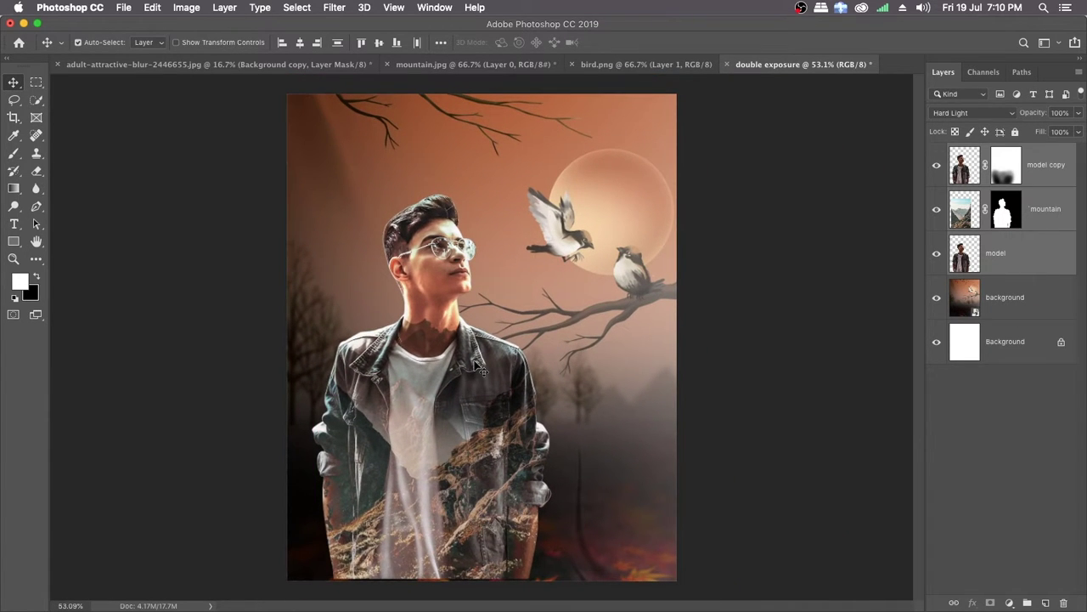
# Step: Add a Levels adjustment layer above the model copy layer and set its blend mode to Multiply
pyautogui.click(1043, 171)
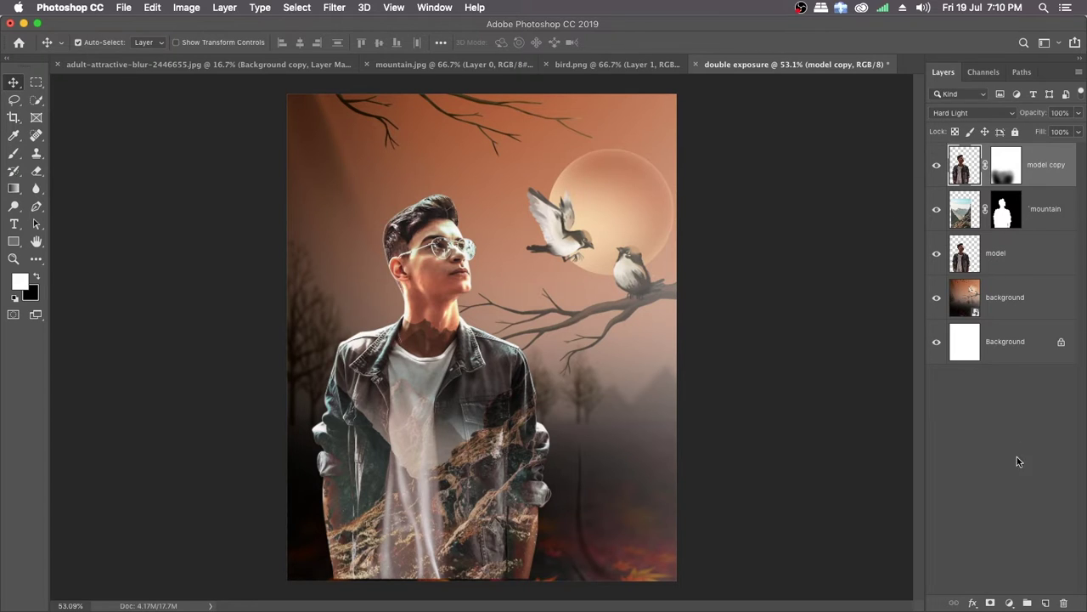
pyautogui.click(1010, 603)
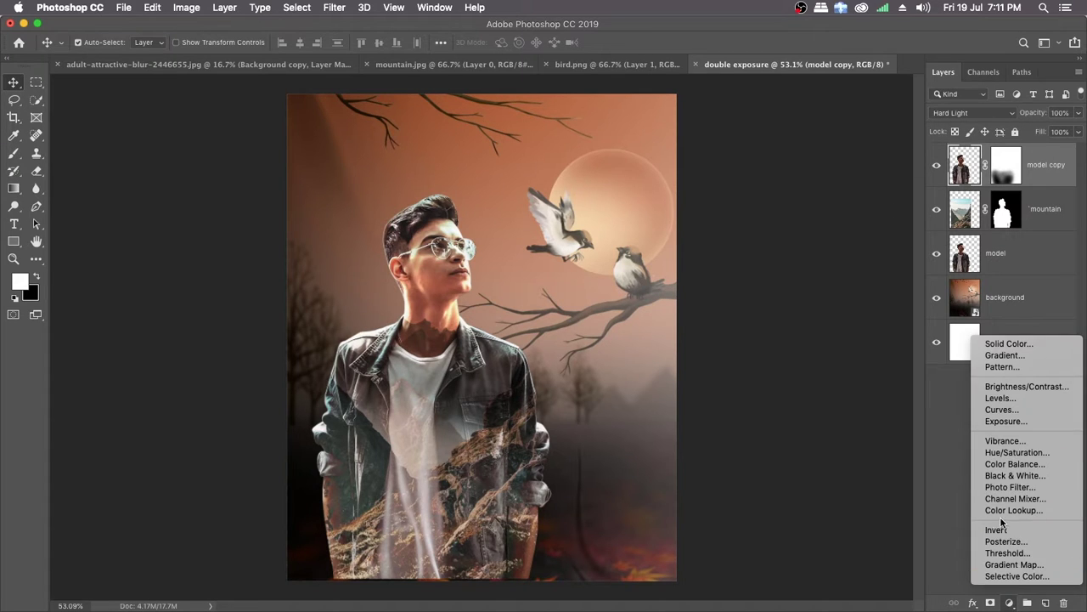
pyautogui.click(1001, 399)
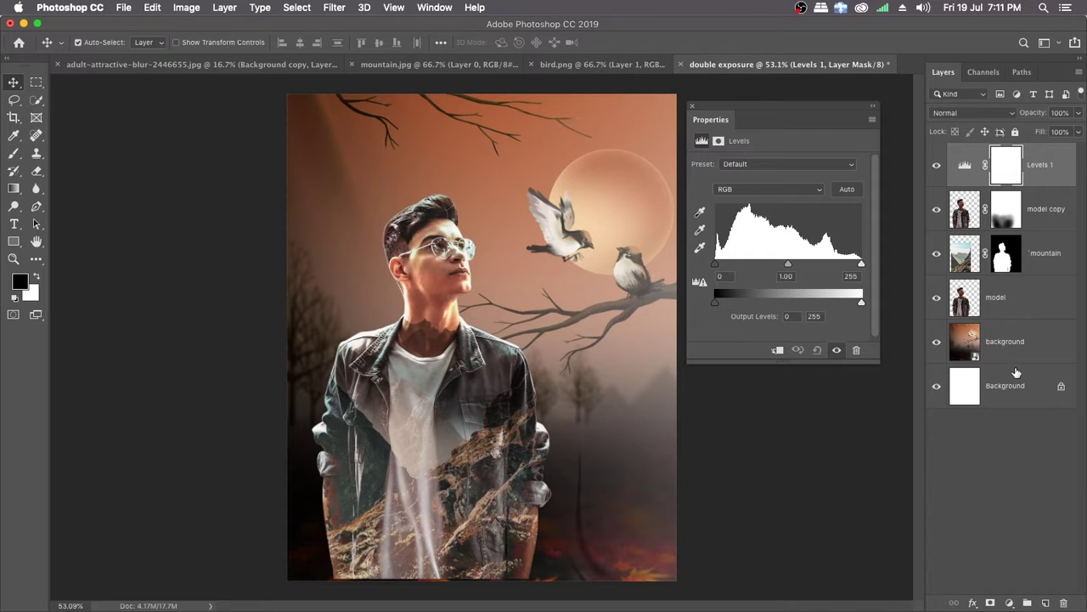
pyautogui.click(692, 105)
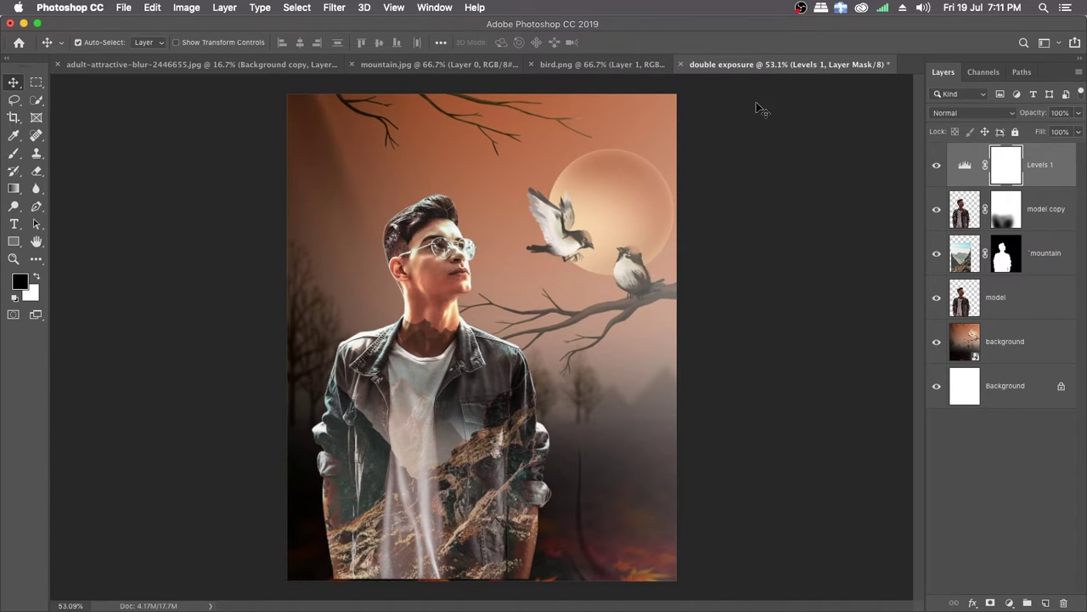
pyautogui.click(995, 115)
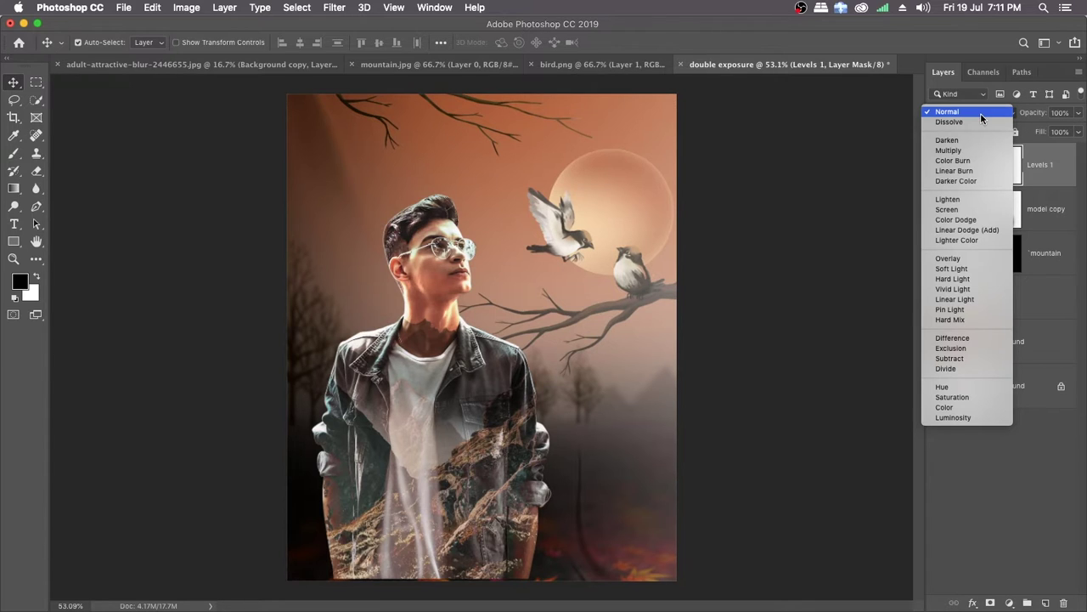
pyautogui.click(953, 153)
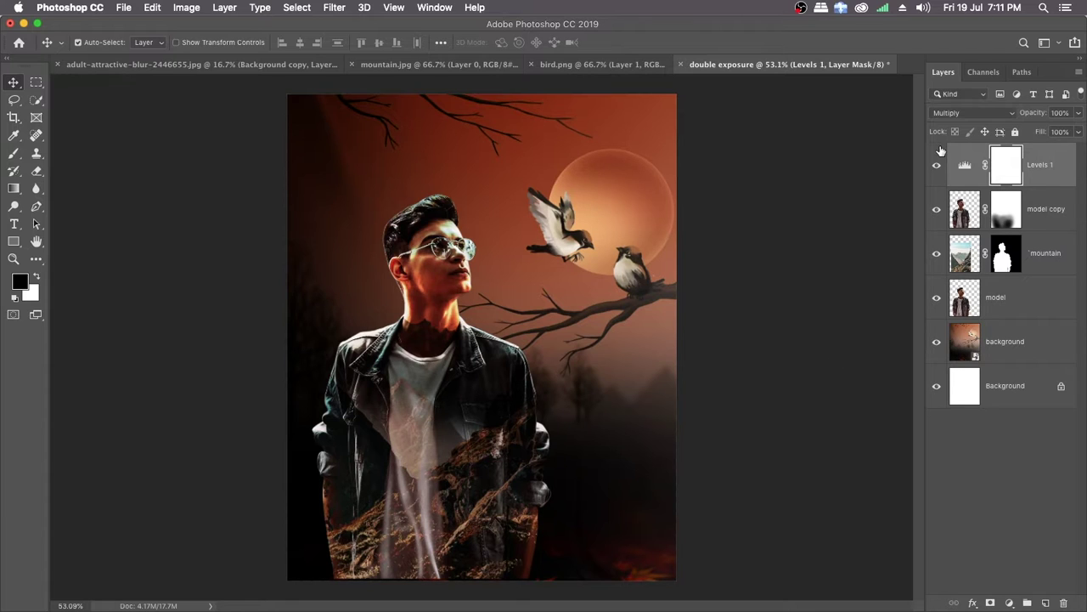
# Step: Group the model copy, mountain and model layers and name the group Model
pyautogui.click(1045, 219)
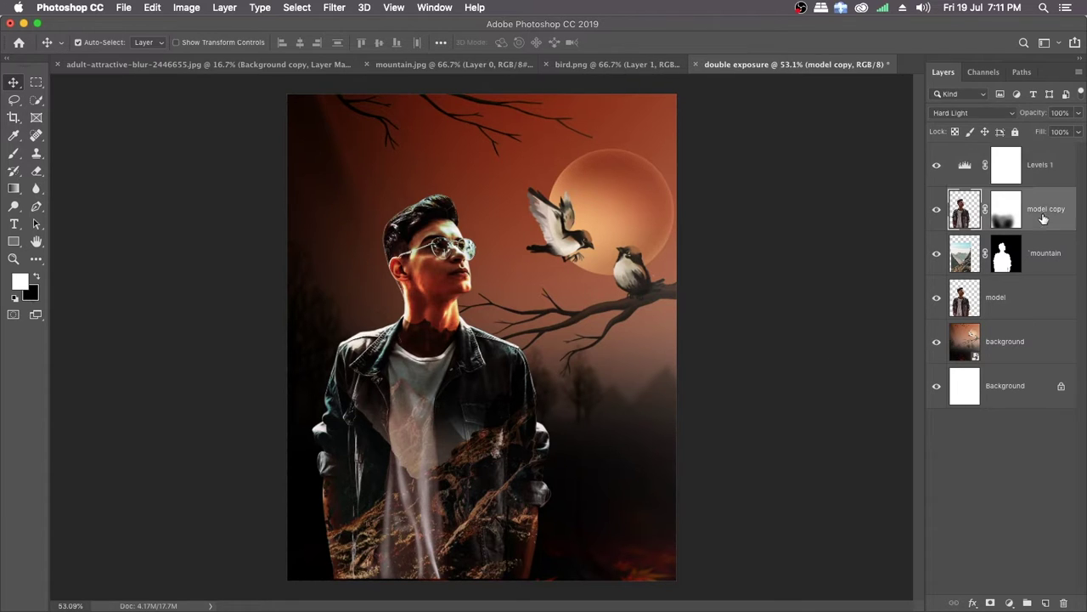
pyautogui.keyDown('super'); pyautogui.click(1009, 294); pyautogui.keyUp('super')
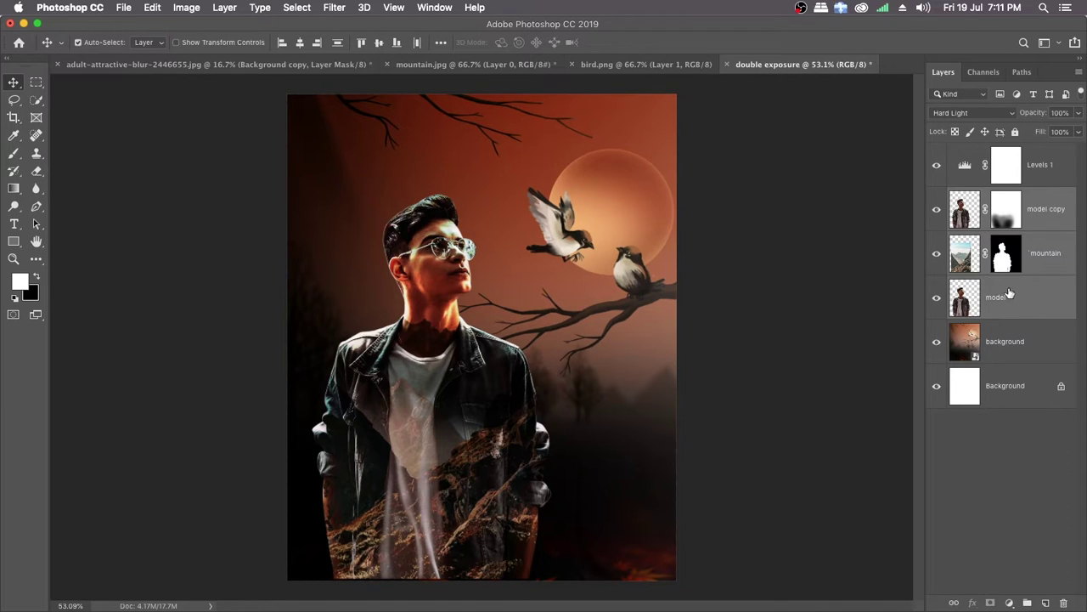
pyautogui.moveTo(1034, 228); pyautogui.dragTo(1028, 604)
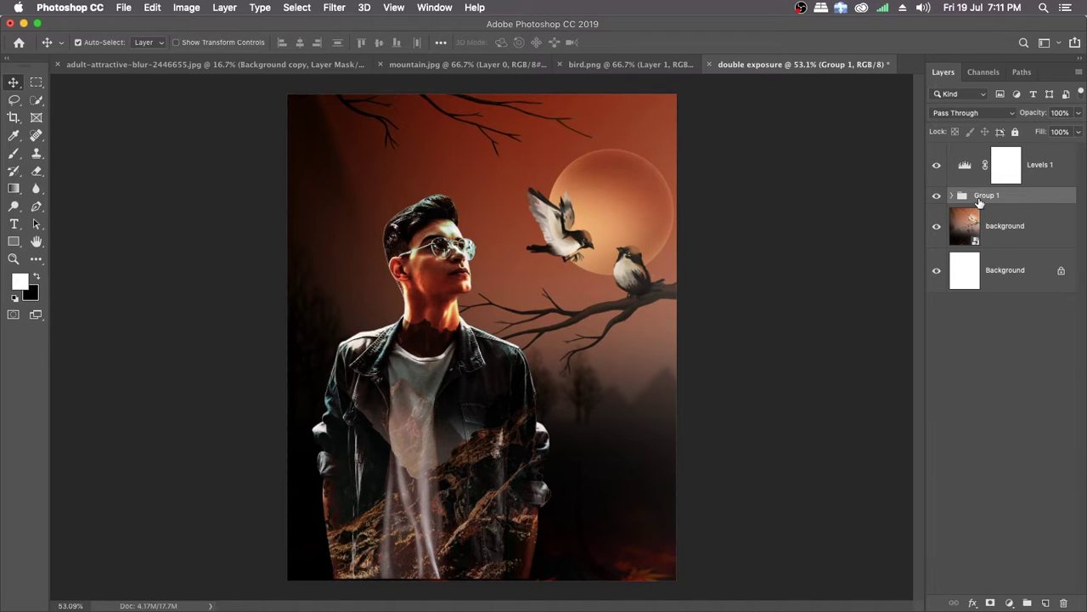
pyautogui.doubleClick(980, 197)
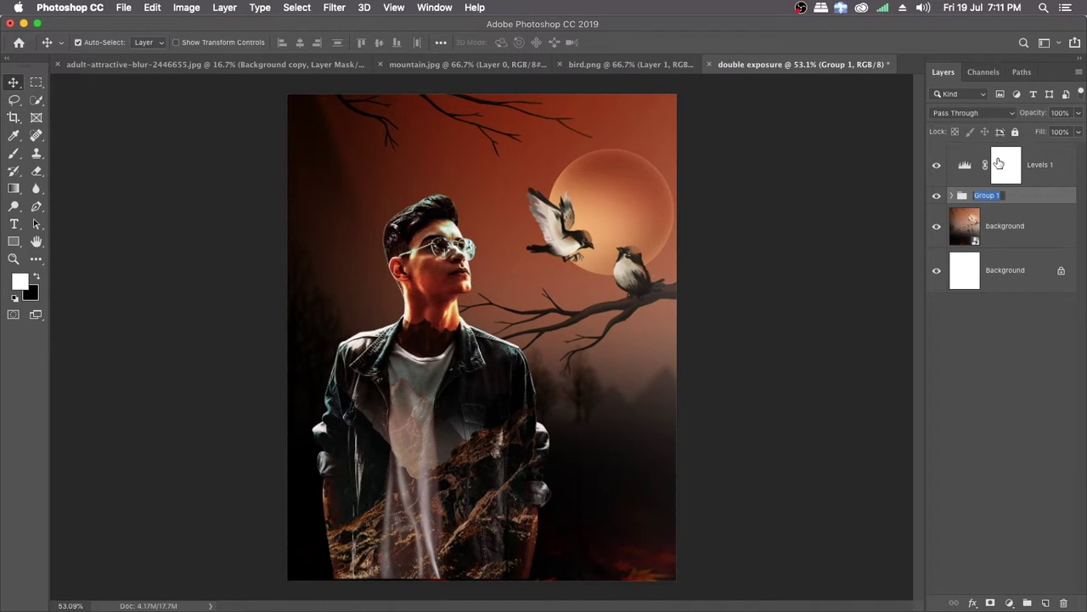
pyautogui.write('Model')
pyautogui.press('Return')
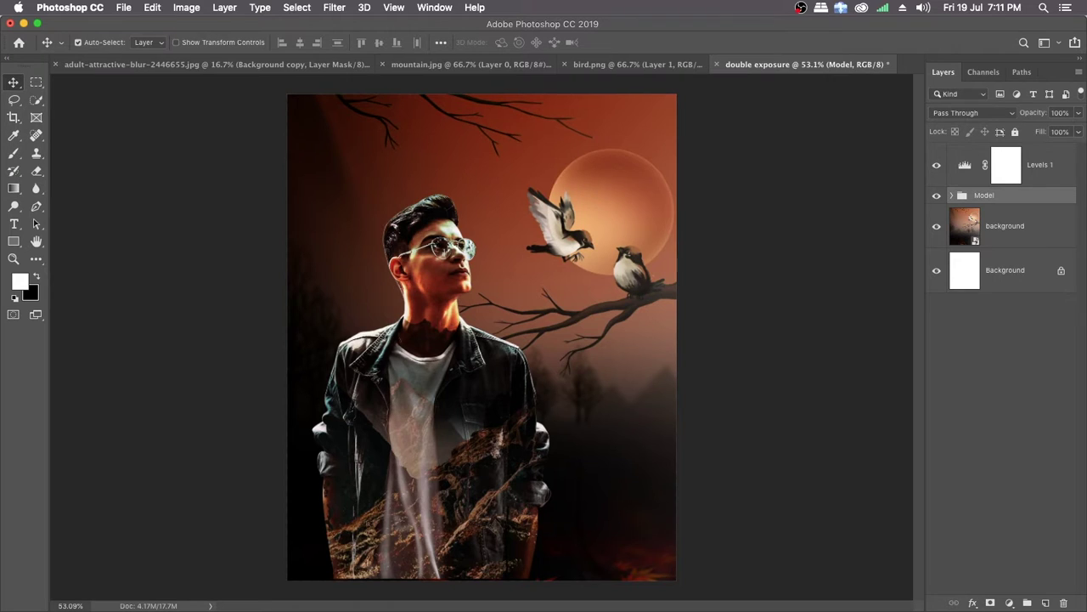
# Step: Clip the Levels adjustment to the Model group and set its opacity to 60%
pyautogui.rightClick(1042, 173)
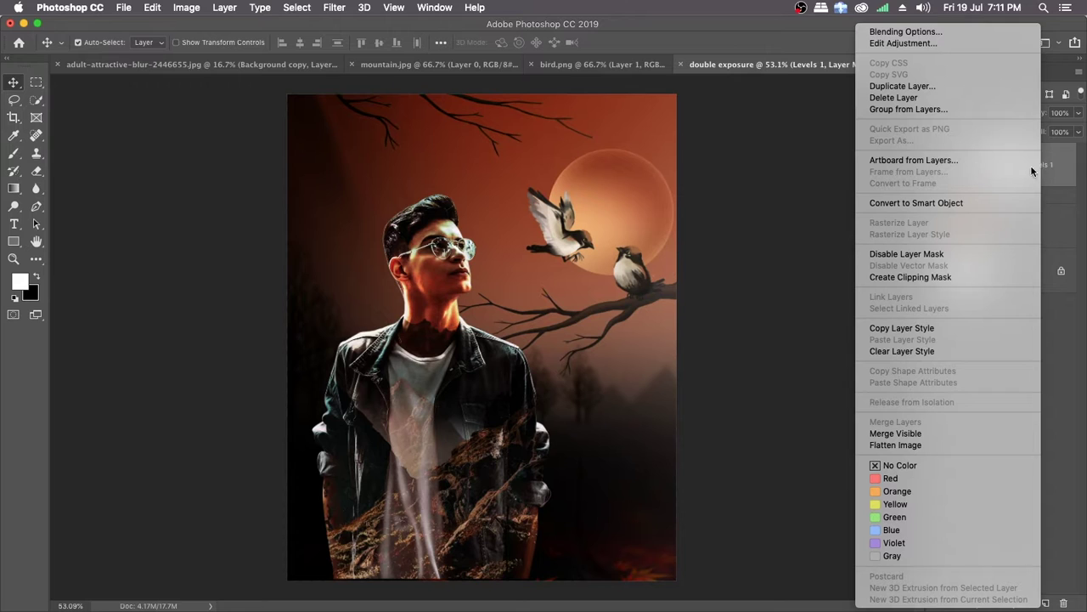
pyautogui.click(912, 277)
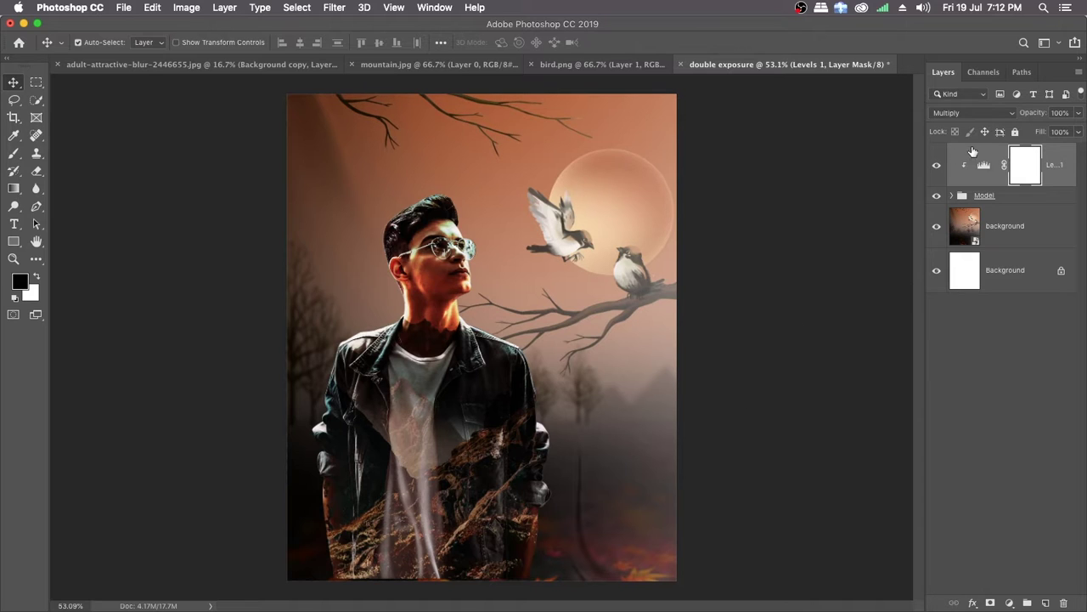
pyautogui.moveTo(1038, 118); pyautogui.dragTo(1010, 113)
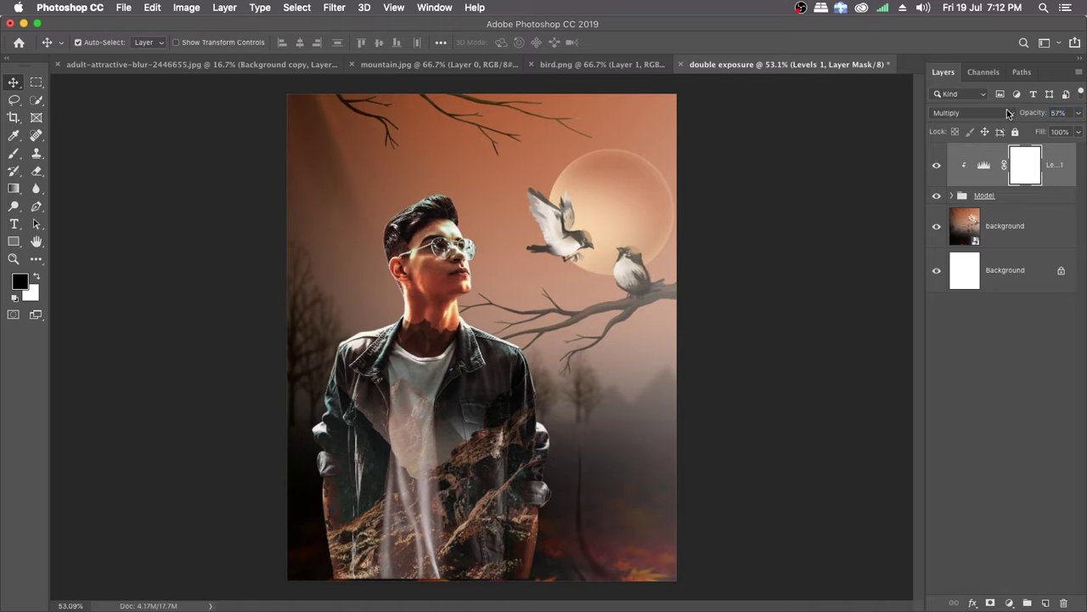
pyautogui.click(1059, 113)
pyautogui.write('60')
# Step: Compare the man with the Levels adjustment hidden and shown, and reduce its opacity to 38%
pyautogui.click(936, 167)
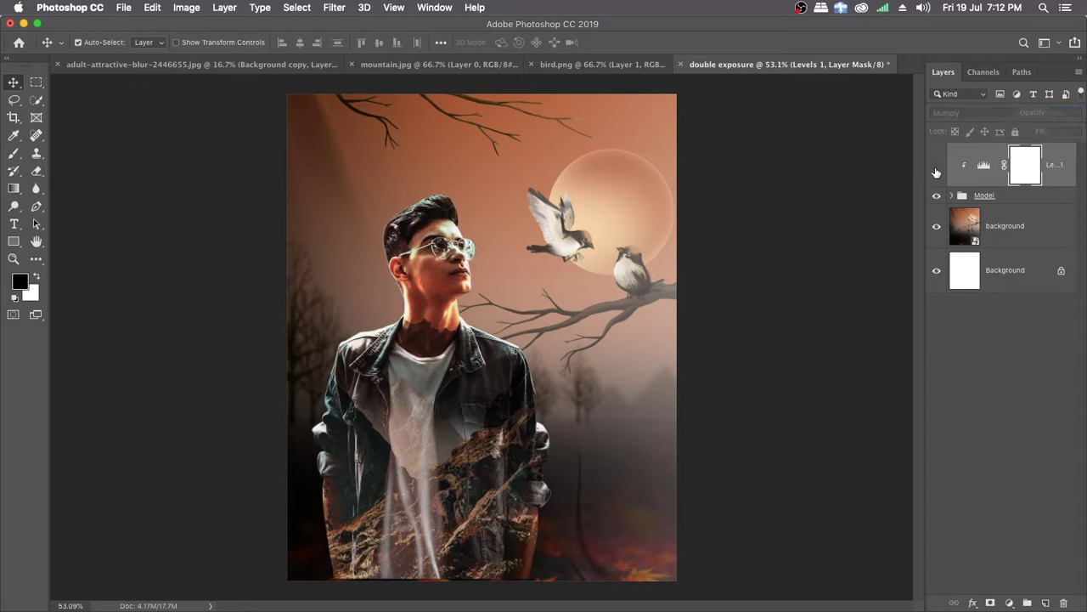
pyautogui.click(937, 168)
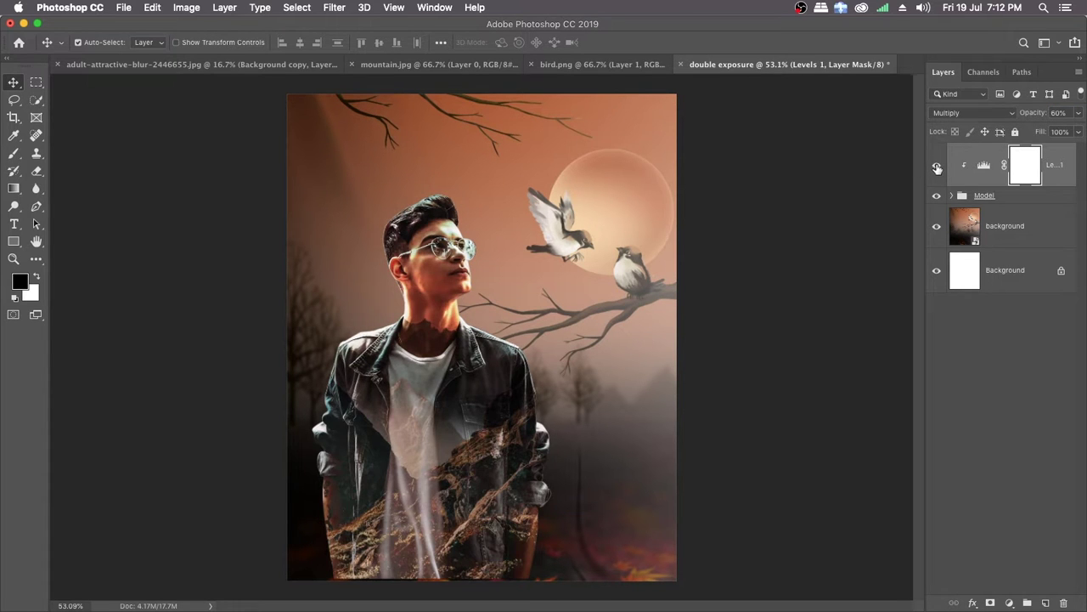
pyautogui.click(937, 168)
pyautogui.click(937, 168)
pyautogui.moveTo(1038, 119); pyautogui.dragTo(1023, 118)
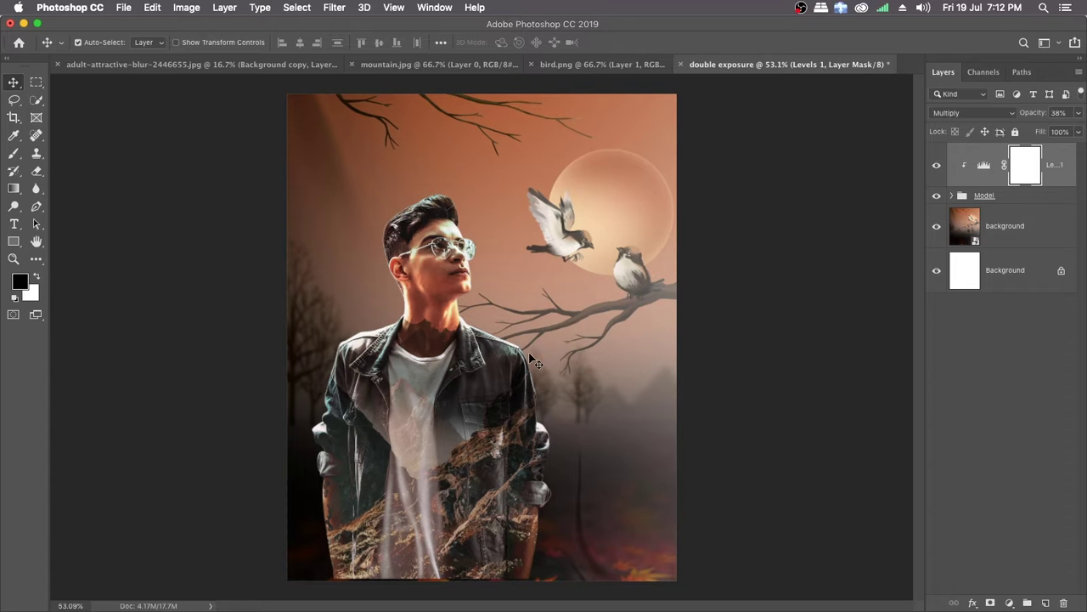
# Step: Nudge the Levels layer and Model group together slightly down to close the gap at the canvas's bottom edge
pyautogui.press('super+space')
pyautogui.moveTo(536, 359)
pyautogui.mouseDown()
pyautogui.moveTo(515, 359)
pyautogui.moveTo(527, 354)
pyautogui.mouseUp()
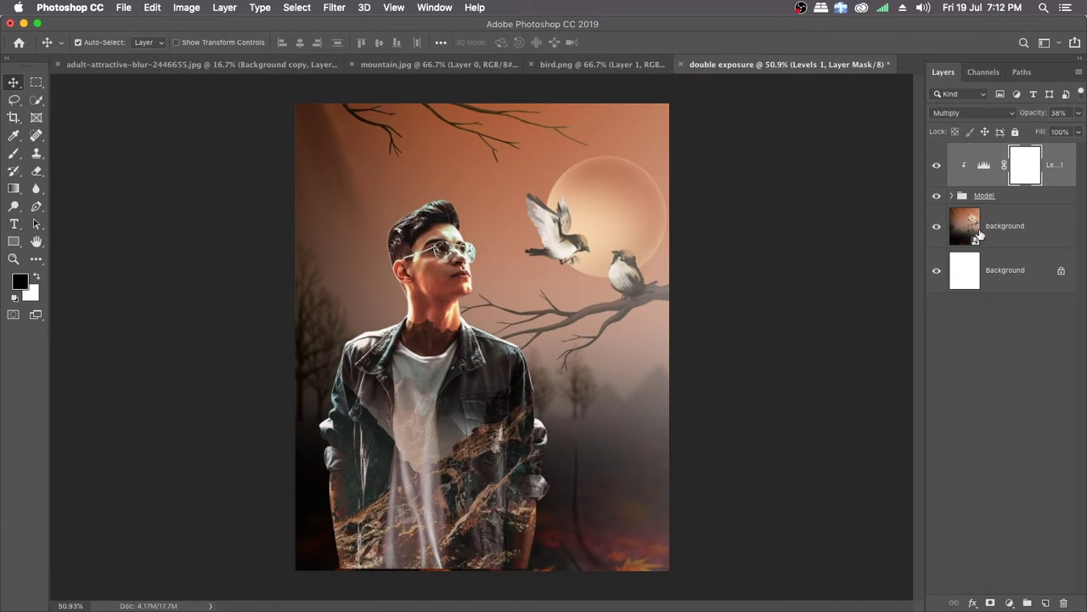
pyautogui.keyDown('super'); pyautogui.click(1031, 201); pyautogui.keyUp('super')
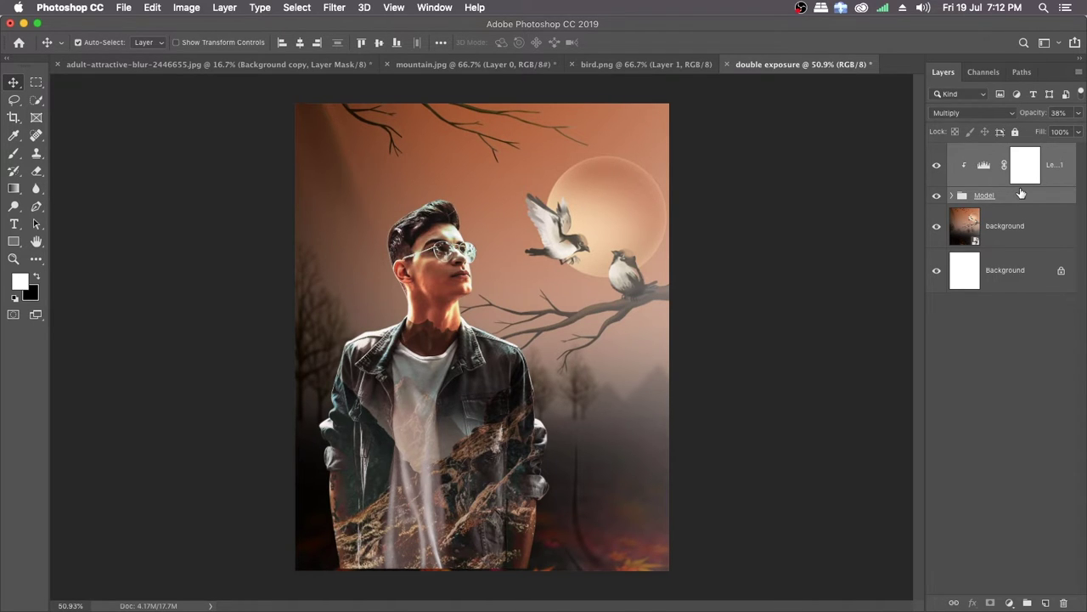
pyautogui.press('Down')
pyautogui.press('Down')
pyautogui.press('Down')
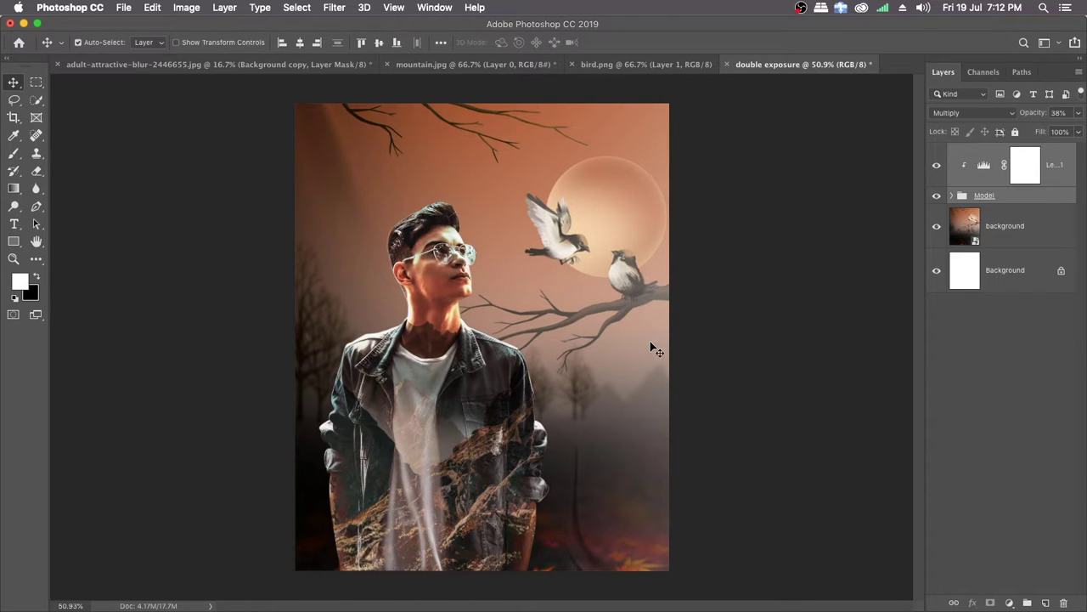
# Step: Add an empty layer above the Levels adjustment and set up the Gradient tool with black as the foreground colour
pyautogui.click(1042, 205)
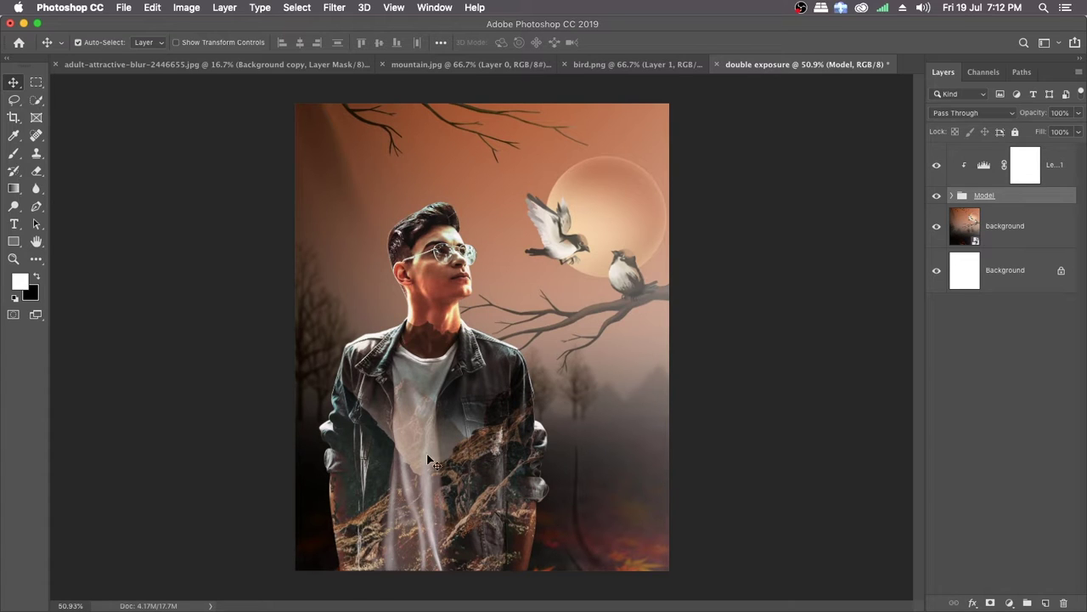
pyautogui.click(1051, 164)
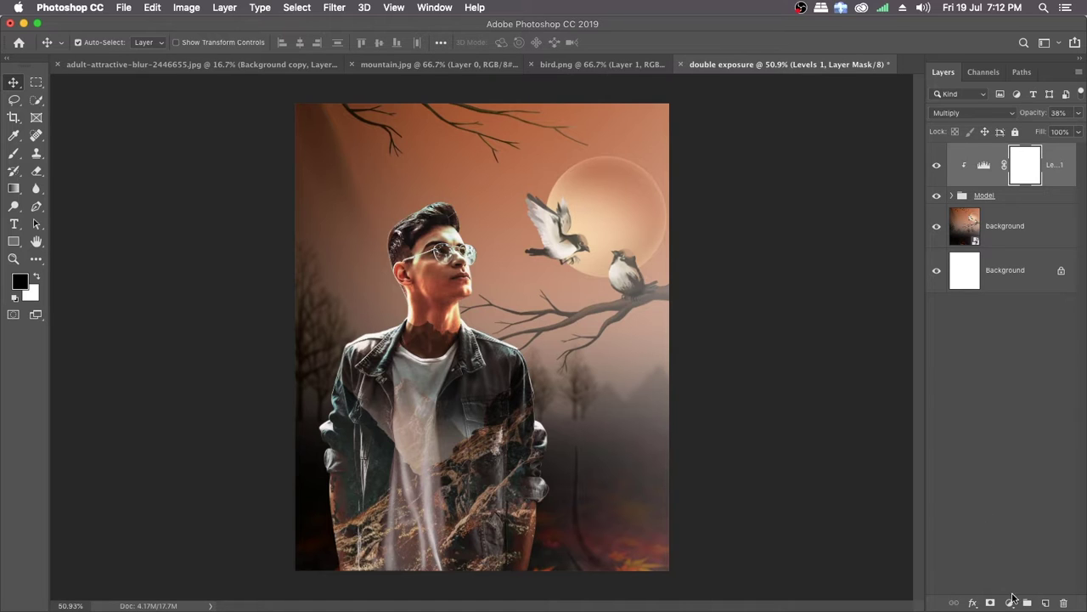
pyautogui.click(1045, 604)
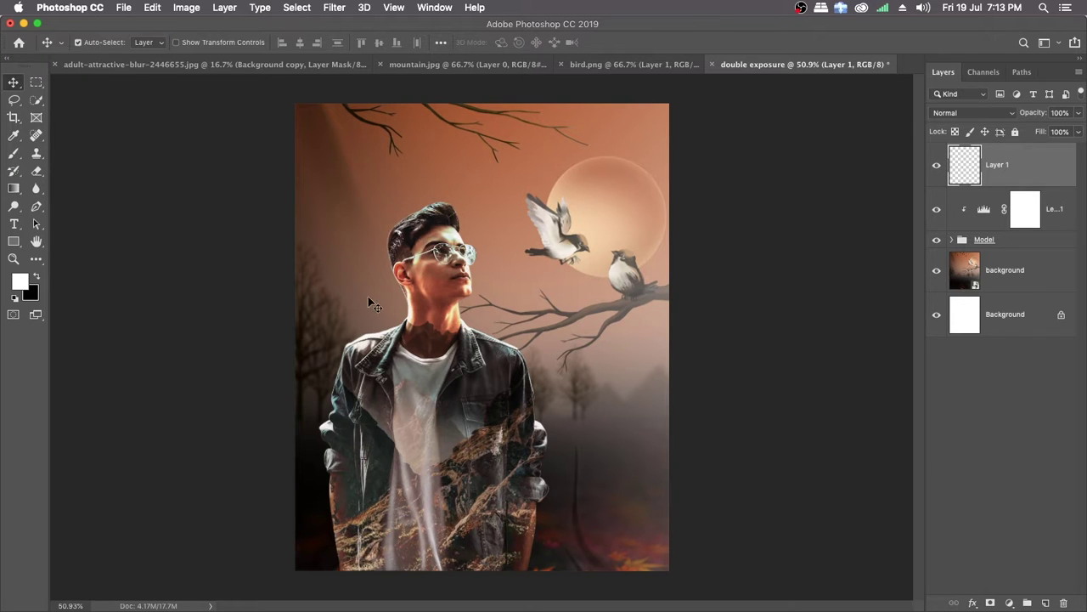
pyautogui.click(13, 188)
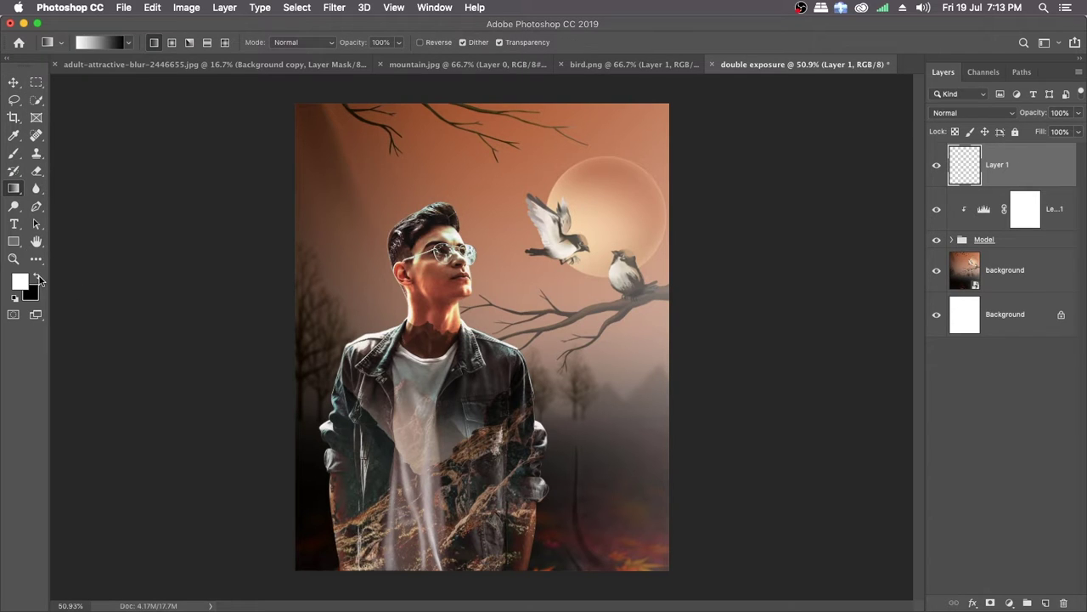
pyautogui.click(35, 277)
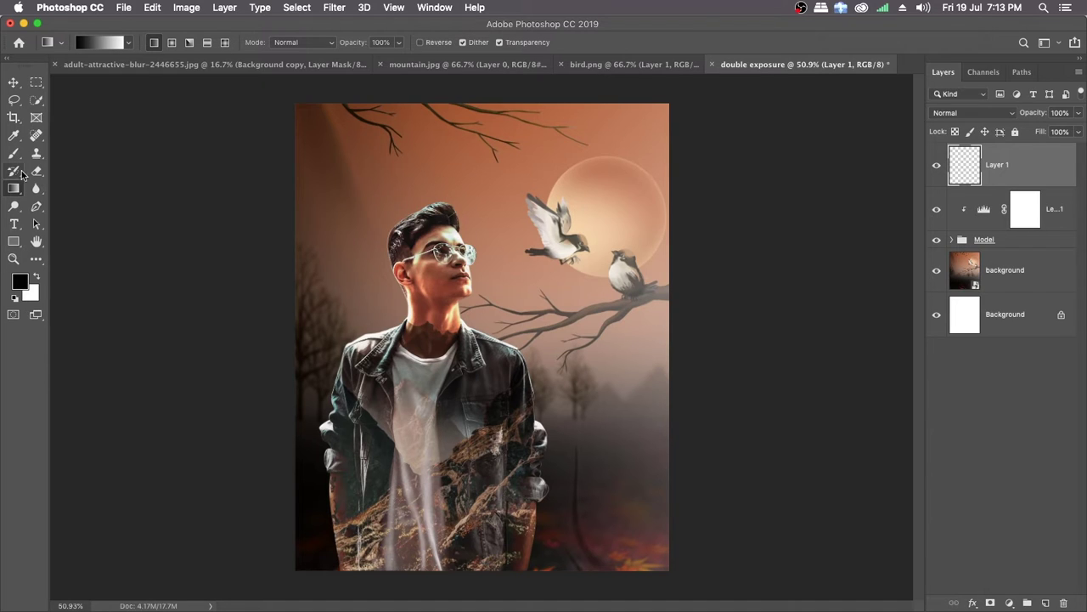
# Step: Choose the Foreground to Transparent gradient preset and delete its end colour stop
pyautogui.click(100, 43)
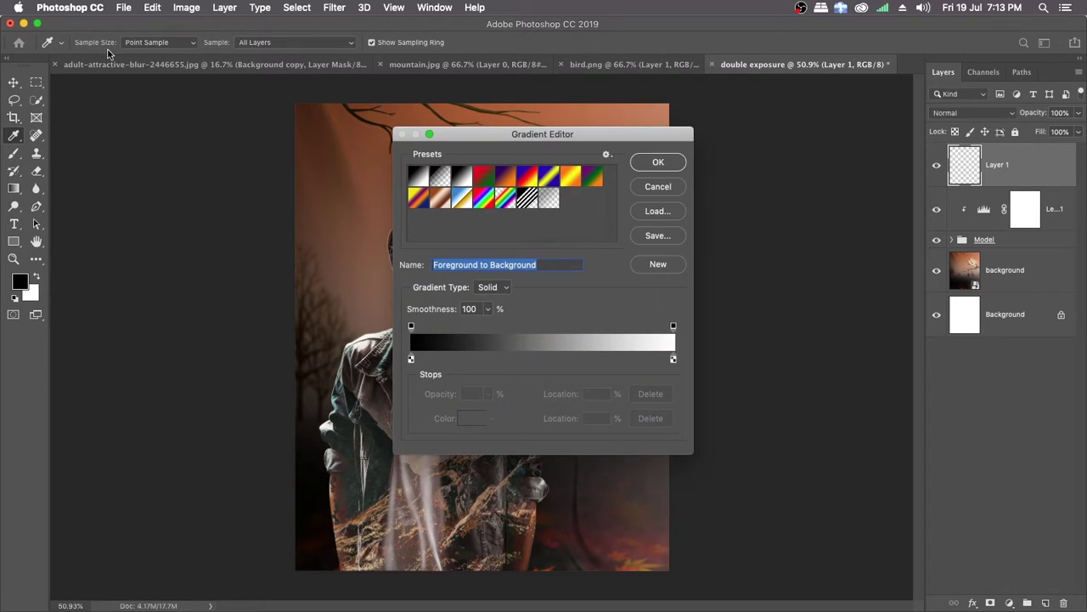
pyautogui.moveTo(476, 139); pyautogui.dragTo(491, 109)
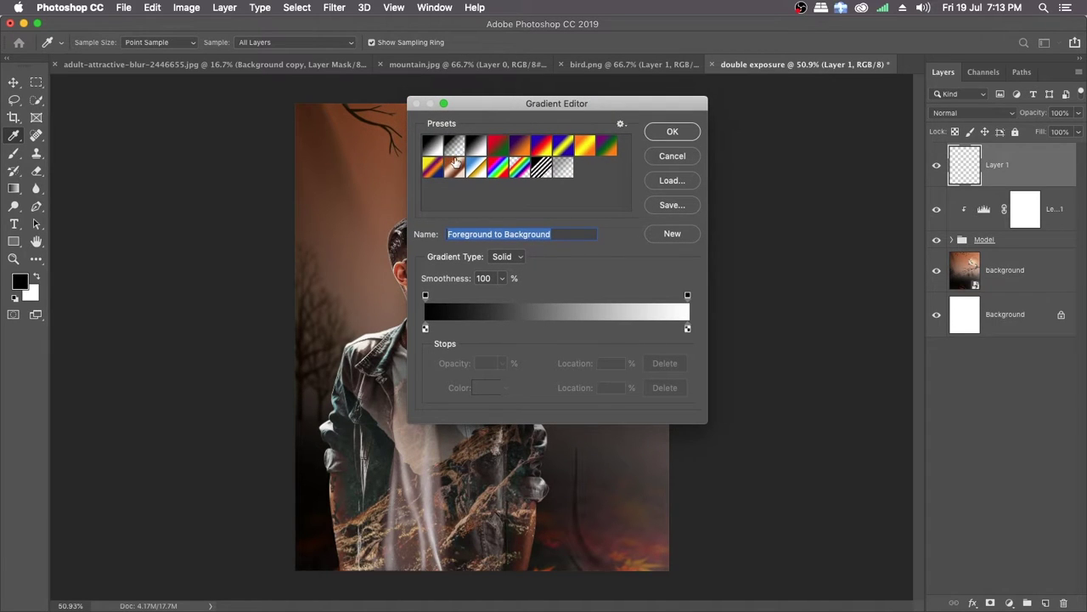
pyautogui.click(456, 148)
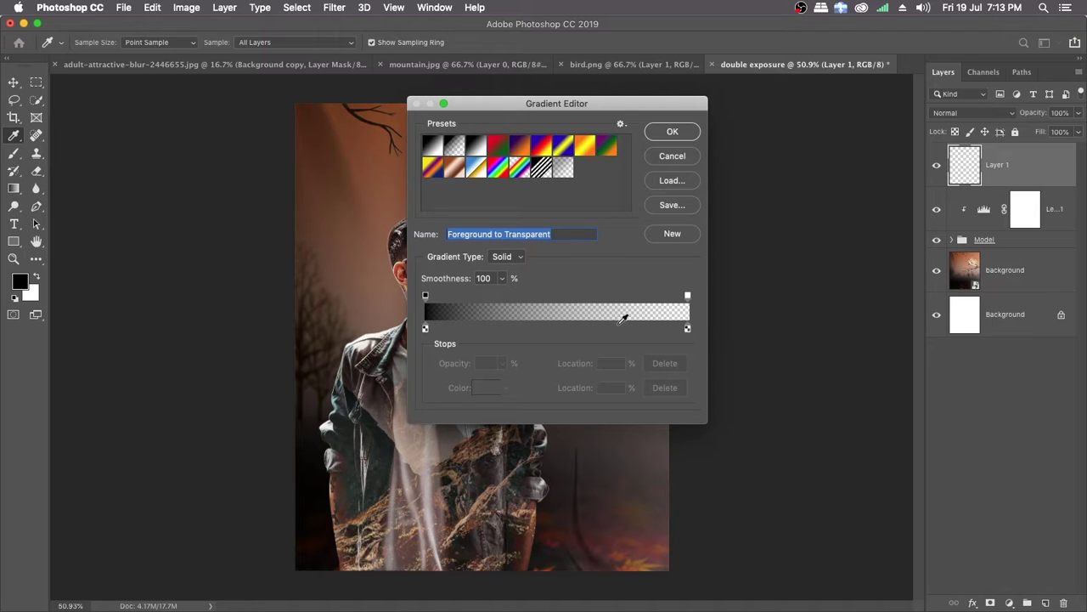
pyautogui.click(688, 328)
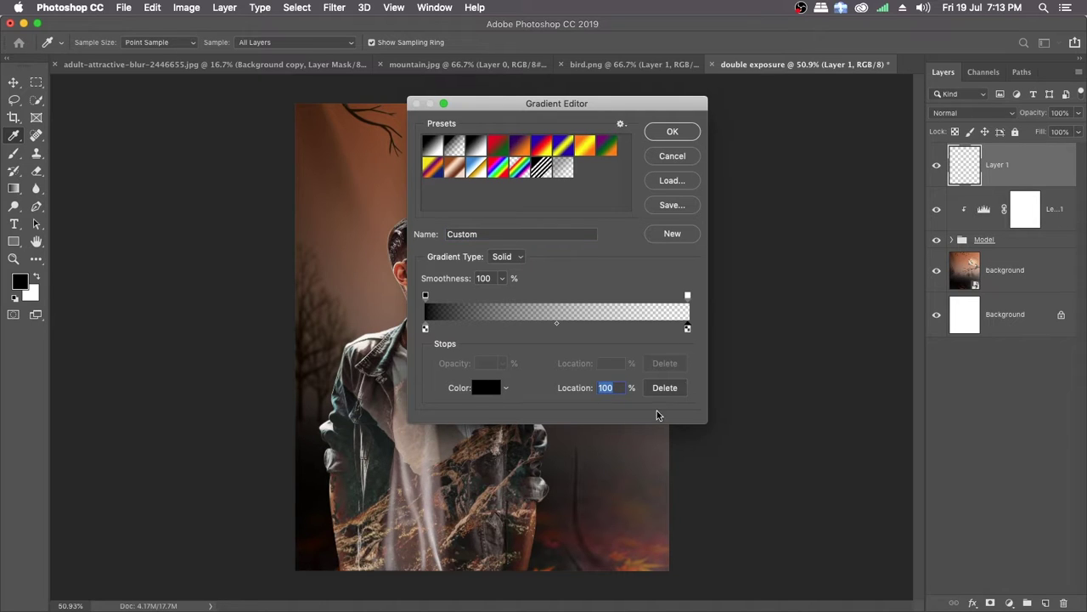
pyautogui.click(665, 389)
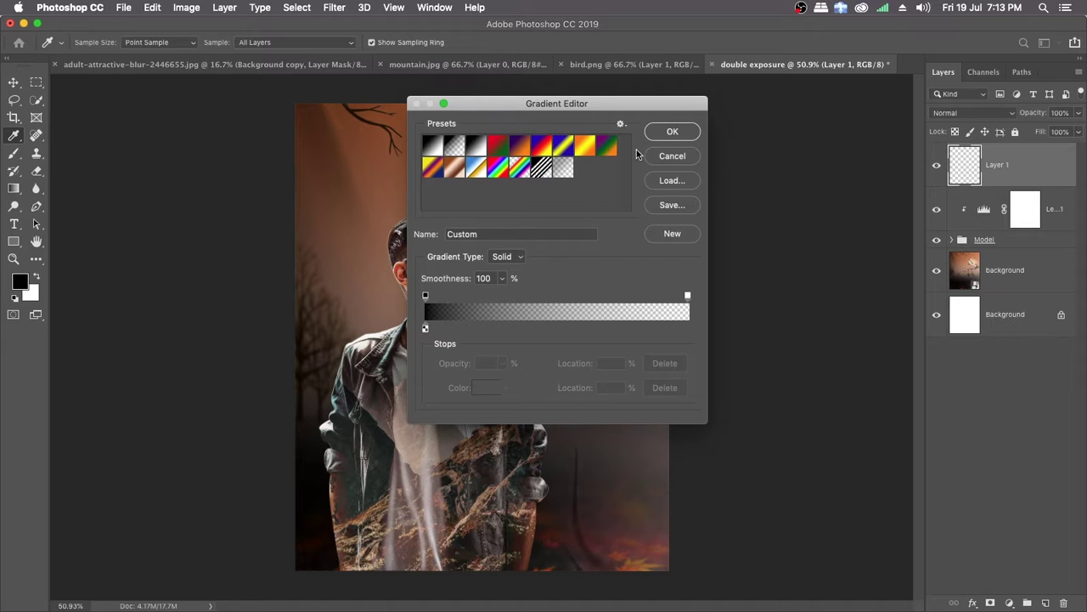
pyautogui.click(670, 132)
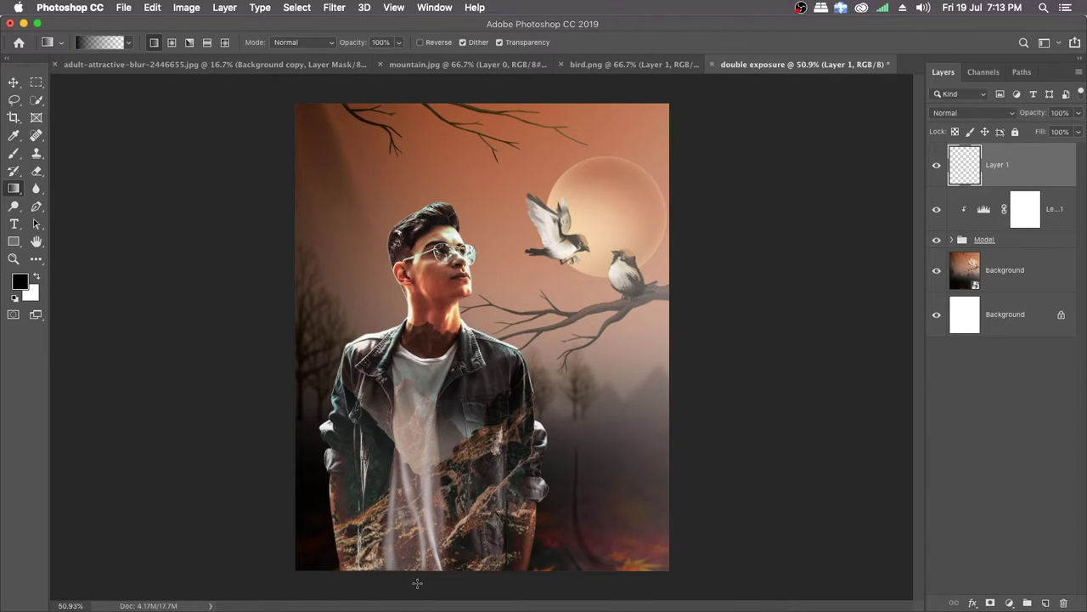
# Step: Draw black linear gradients upward from the canvas's bottom edge on the new layer and clip it to the Model group
pyautogui.moveTo(414, 586); pyautogui.dragTo(408, 472)
pyautogui.moveTo(421, 381); pyautogui.dragTo(416, 398)
pyautogui.moveTo(421, 588); pyautogui.dragTo(423, 414)
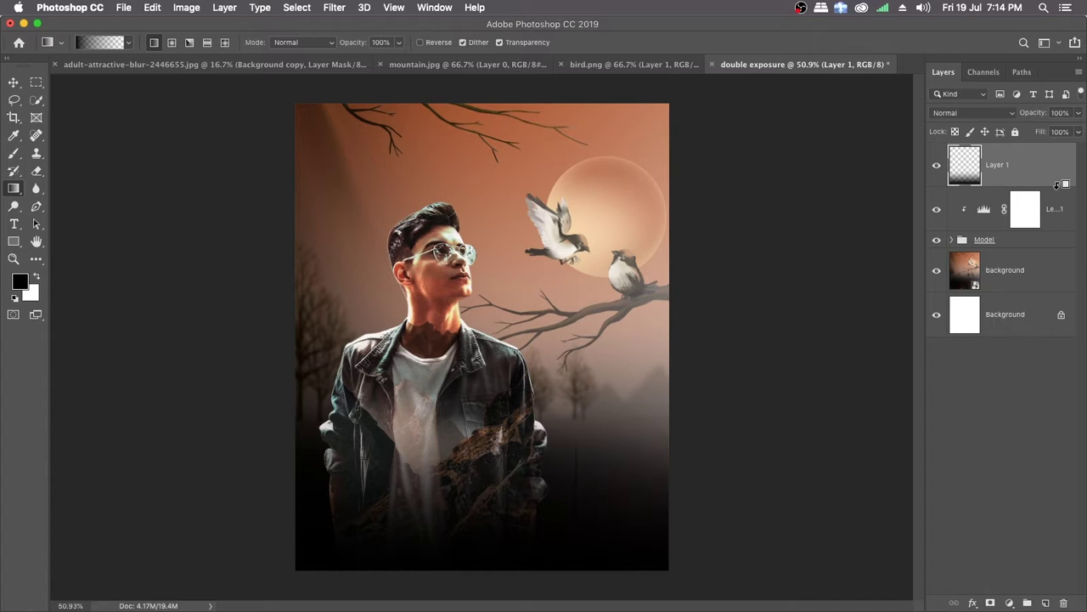
pyautogui.keyDown('alt'); pyautogui.click(1057, 184); pyautogui.keyUp('alt')
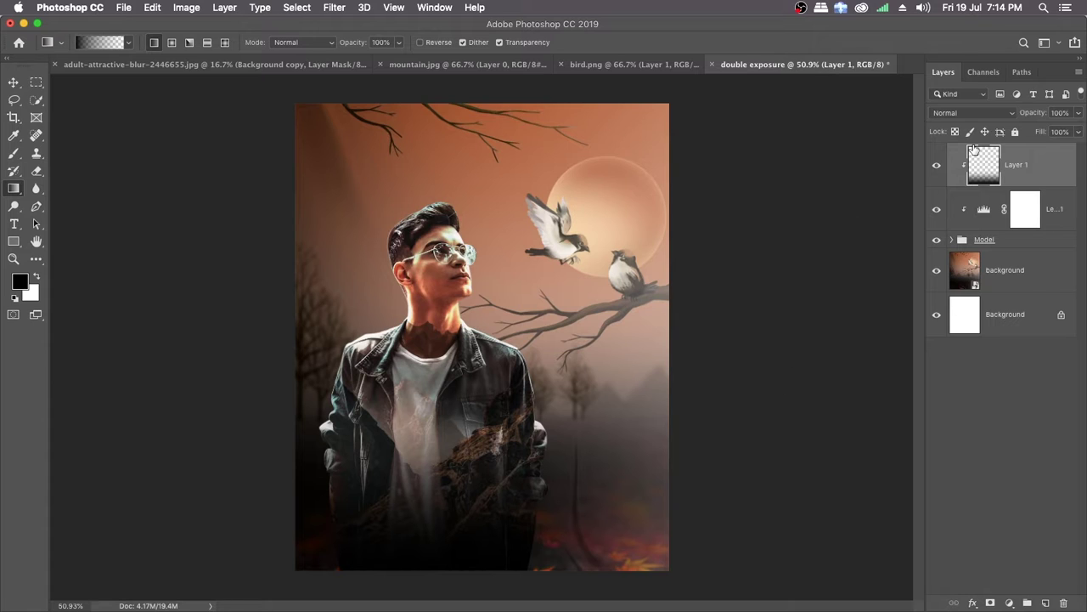
# Step: Set the gradient layer's opacity to 93% and inspect the darkened lower jacket up close
pyautogui.moveTo(1020, 116); pyautogui.dragTo(1037, 116)
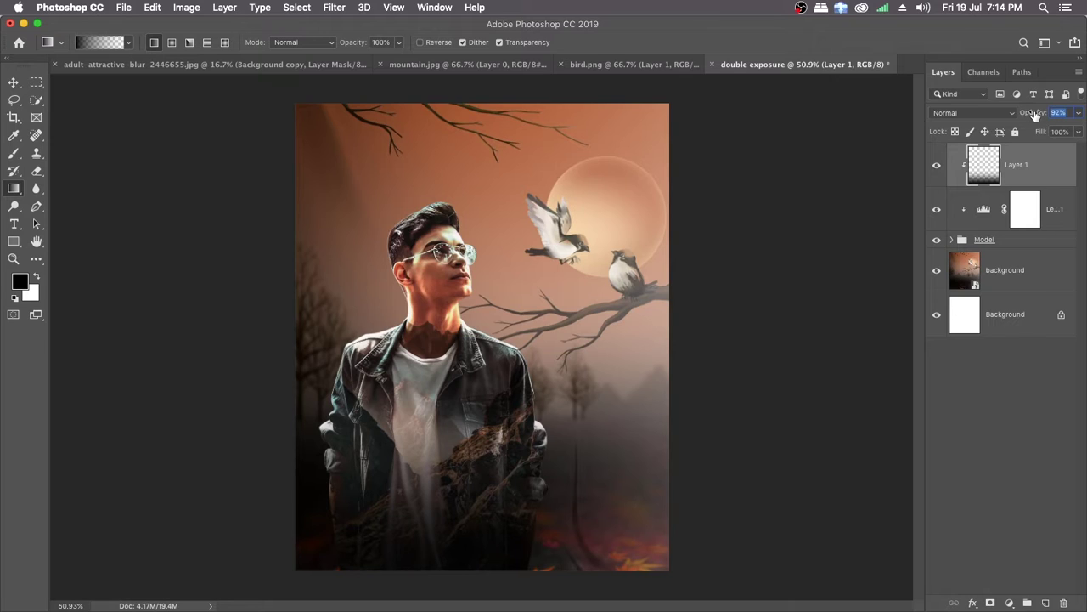
pyautogui.moveTo(1035, 114); pyautogui.dragTo(1036, 113)
pyautogui.moveTo(385, 478); pyautogui.dragTo(414, 482)
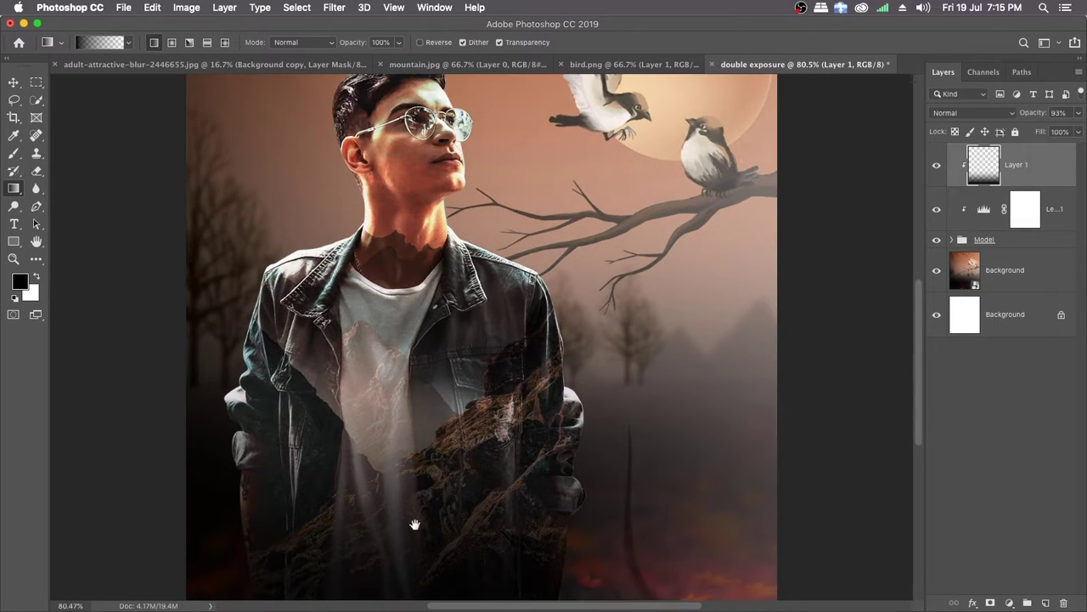
# Step: Add an empty layer above the gradient layer and paint a sampled dark tone over the jacket's lower-left edge with a 250 px soft brush
pyautogui.scroll(-3, 414, 450)
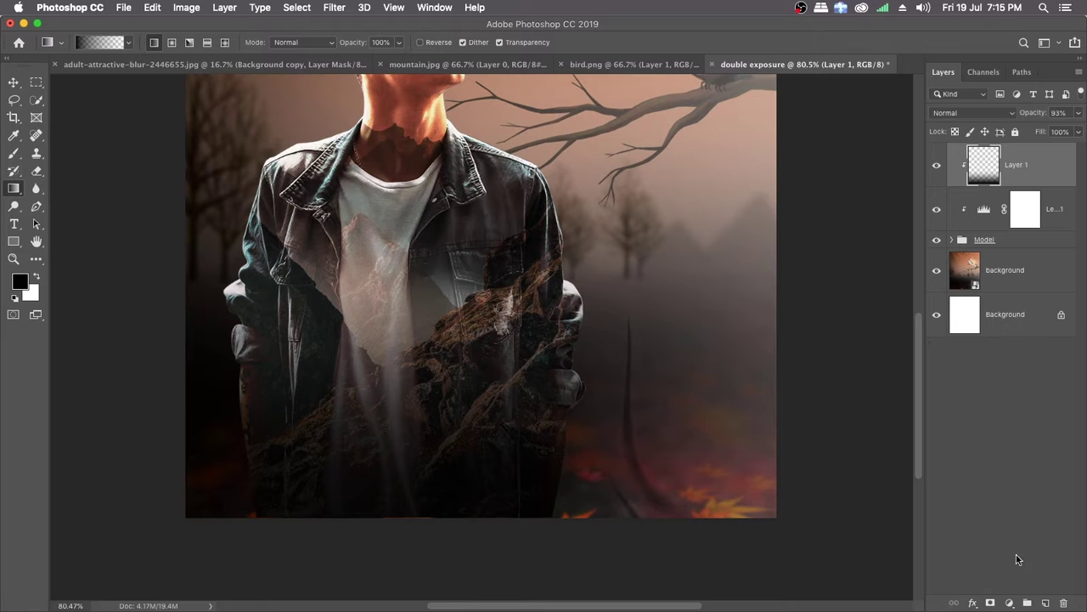
pyautogui.click(1046, 602)
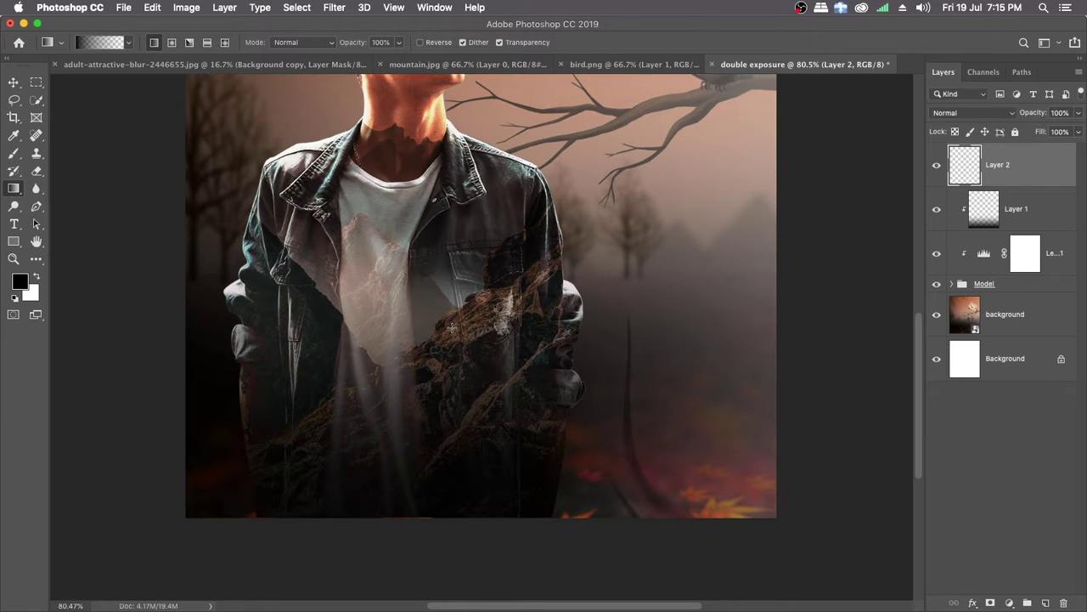
pyautogui.press('b')
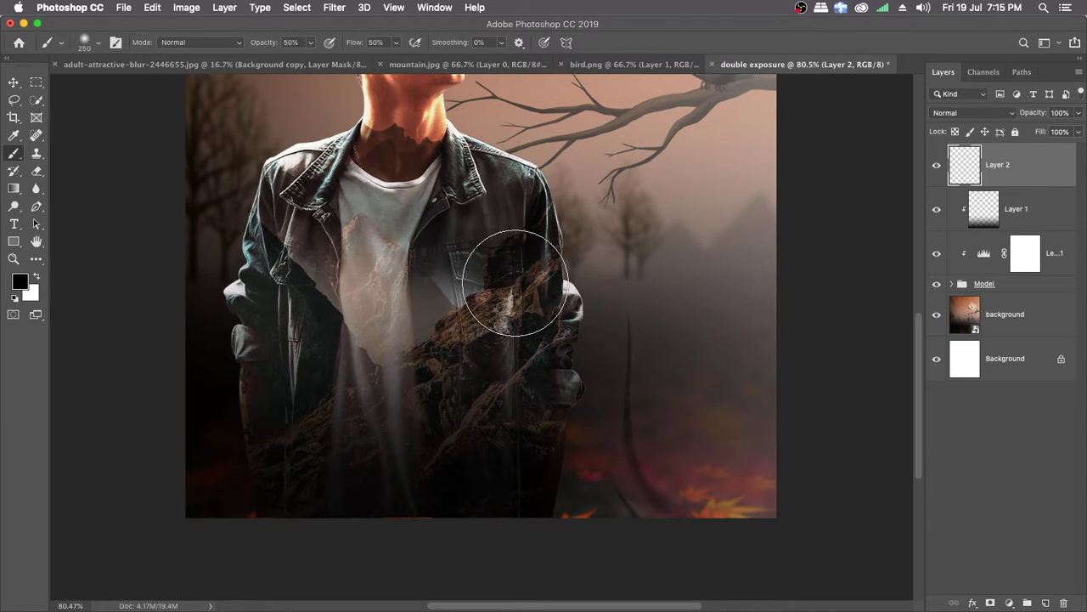
pyautogui.rightClick(562, 255)
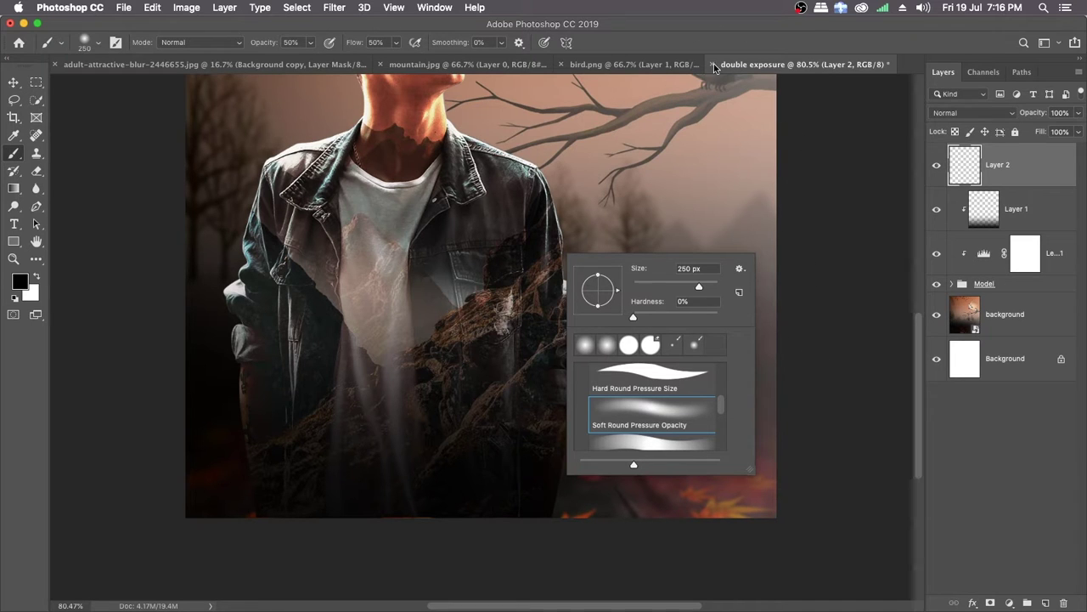
pyautogui.click(689, 38)
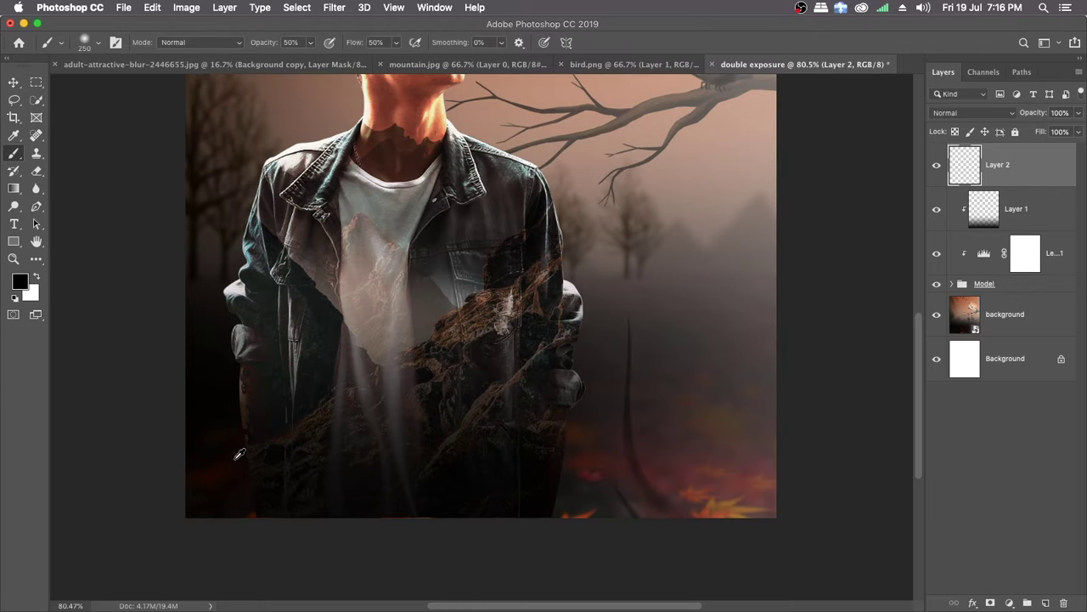
pyautogui.keyDown('alt'); pyautogui.click(242, 457); pyautogui.keyUp('alt')
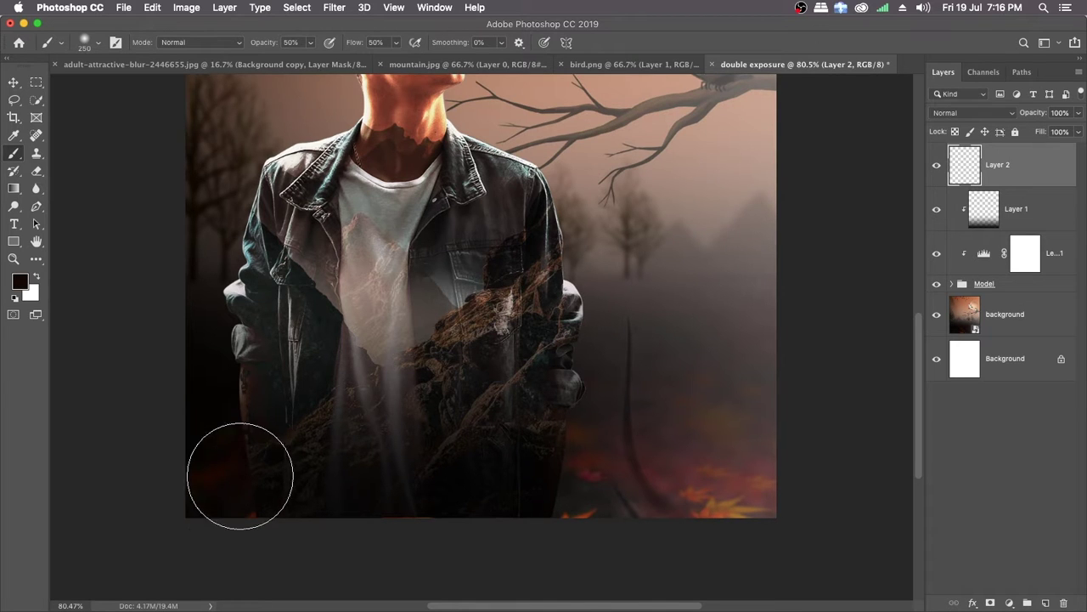
pyautogui.moveTo(256, 474)
pyautogui.mouseDown()
pyautogui.moveTo(242, 439)
pyautogui.moveTo(264, 493)
pyautogui.moveTo(237, 436)
pyautogui.moveTo(263, 477)
pyautogui.moveTo(239, 436)
pyautogui.moveTo(284, 590)
pyautogui.moveTo(289, 553)
pyautogui.moveTo(240, 480)
pyautogui.moveTo(265, 565)
pyautogui.moveTo(215, 456)
pyautogui.moveTo(238, 534)
pyautogui.mouseUp()
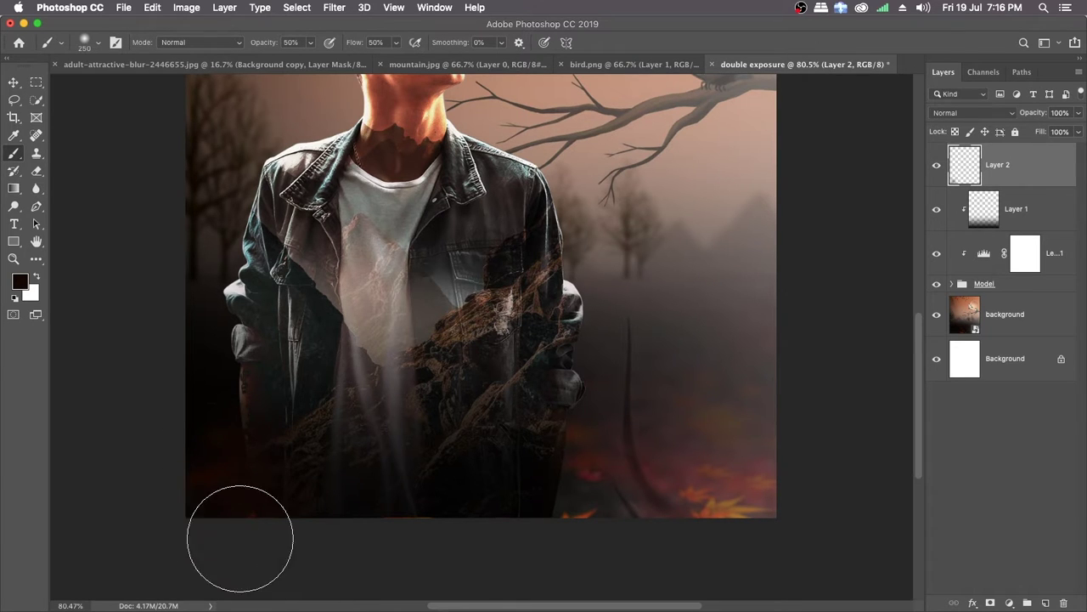
# Step: Sample dark background tones beside the man and paint them over the jacket's lower-right edge and hem on the new layer
pyautogui.press('space')
pyautogui.moveTo(483, 492); pyautogui.dragTo(430, 472)
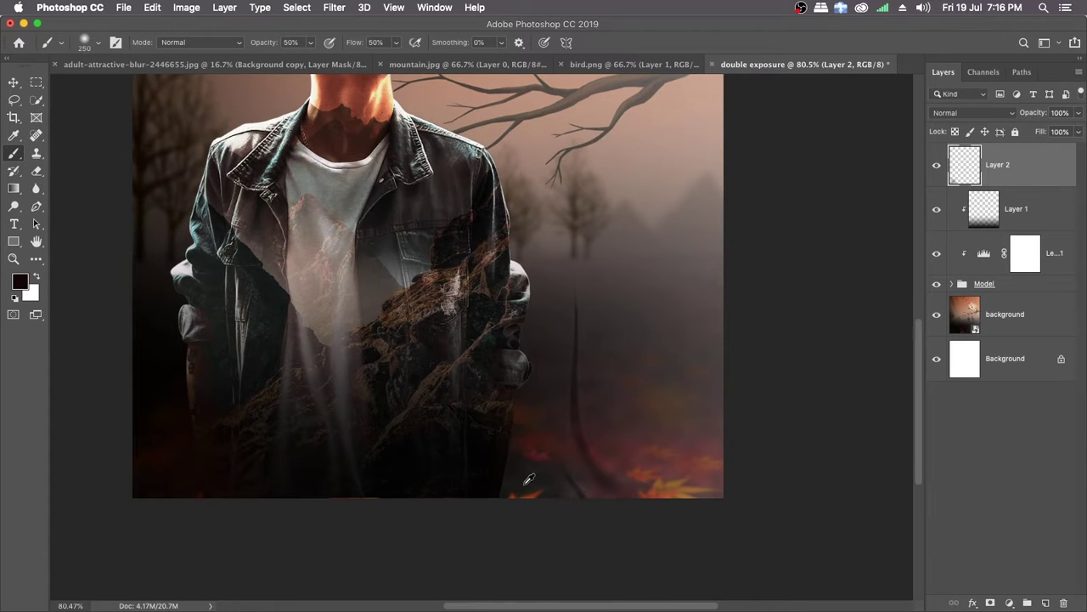
pyautogui.keyDown('alt'); pyautogui.click(523, 467); pyautogui.keyUp('alt')
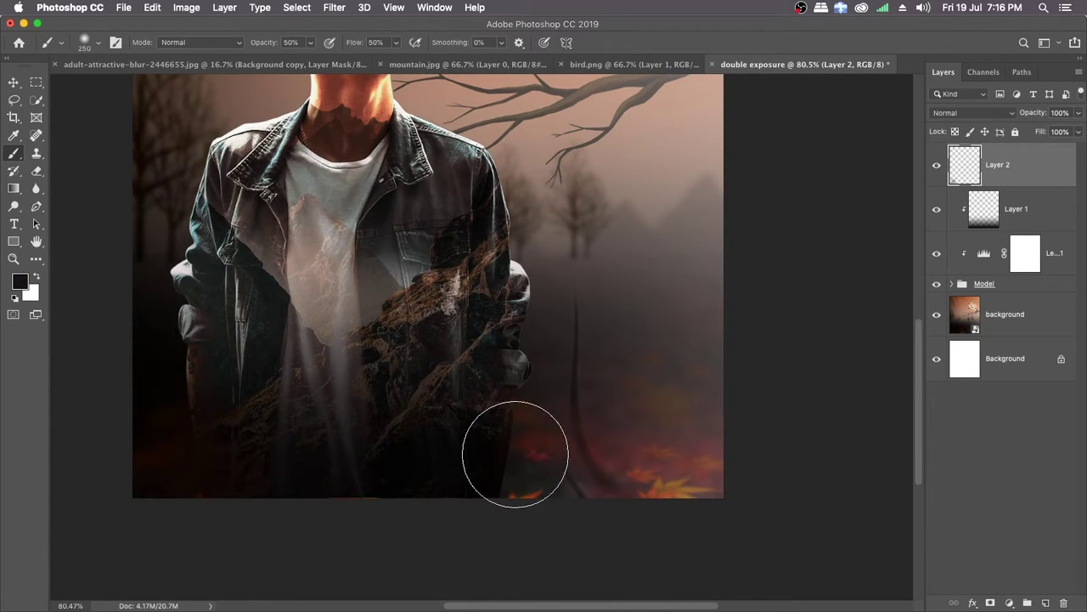
pyautogui.moveTo(513, 451); pyautogui.dragTo(508, 472)
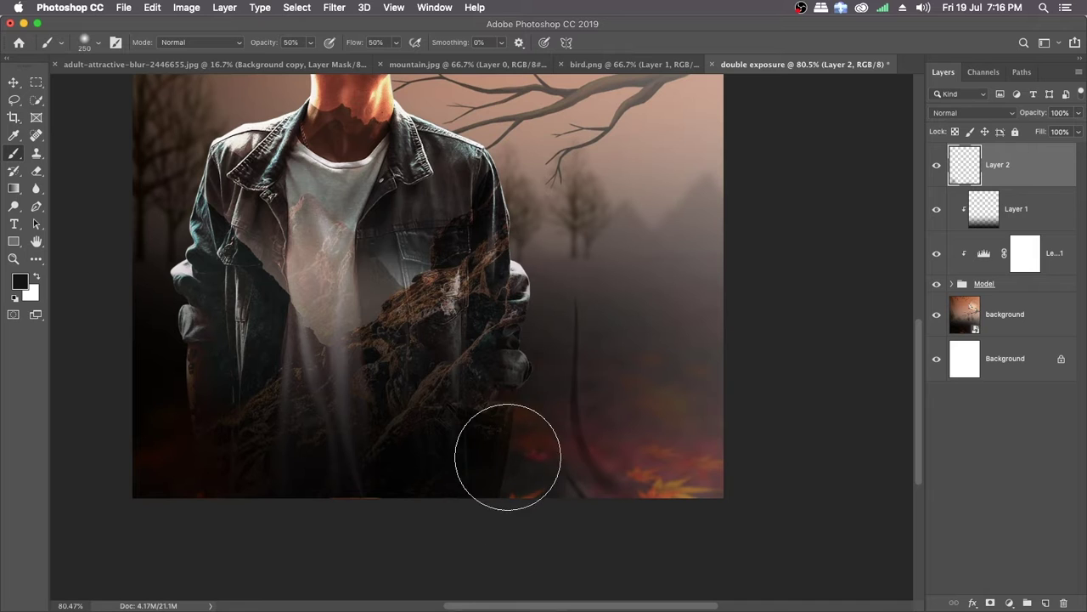
pyautogui.keyDown('alt'); pyautogui.click(519, 429); pyautogui.keyUp('alt')
pyautogui.moveTo(516, 423); pyautogui.dragTo(498, 514)
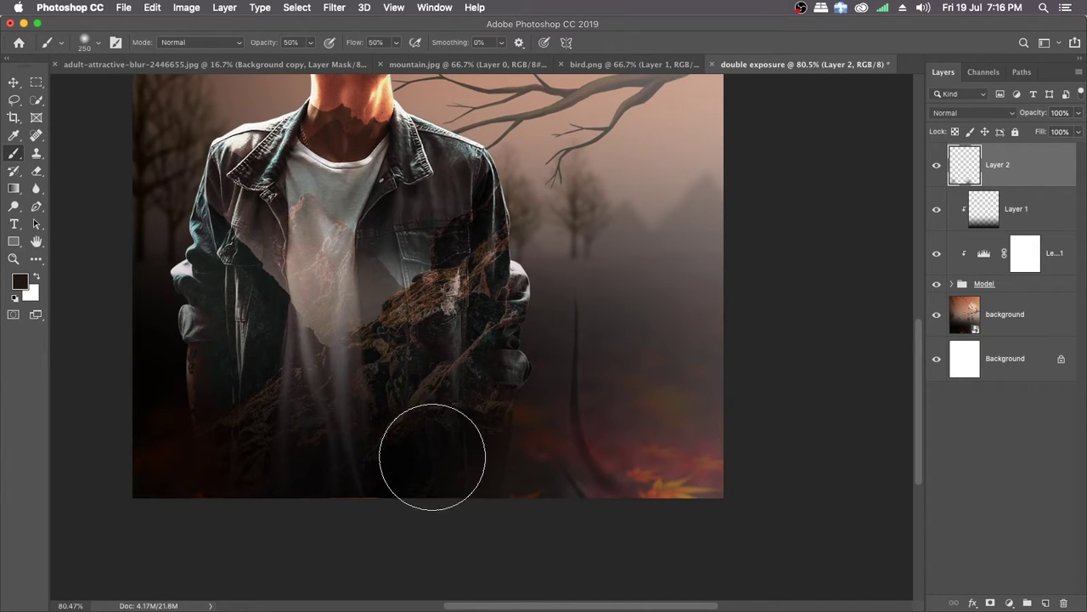
pyautogui.keyDown('alt'); pyautogui.click(536, 475); pyautogui.keyUp('alt')
pyautogui.moveTo(487, 478); pyautogui.dragTo(482, 452)
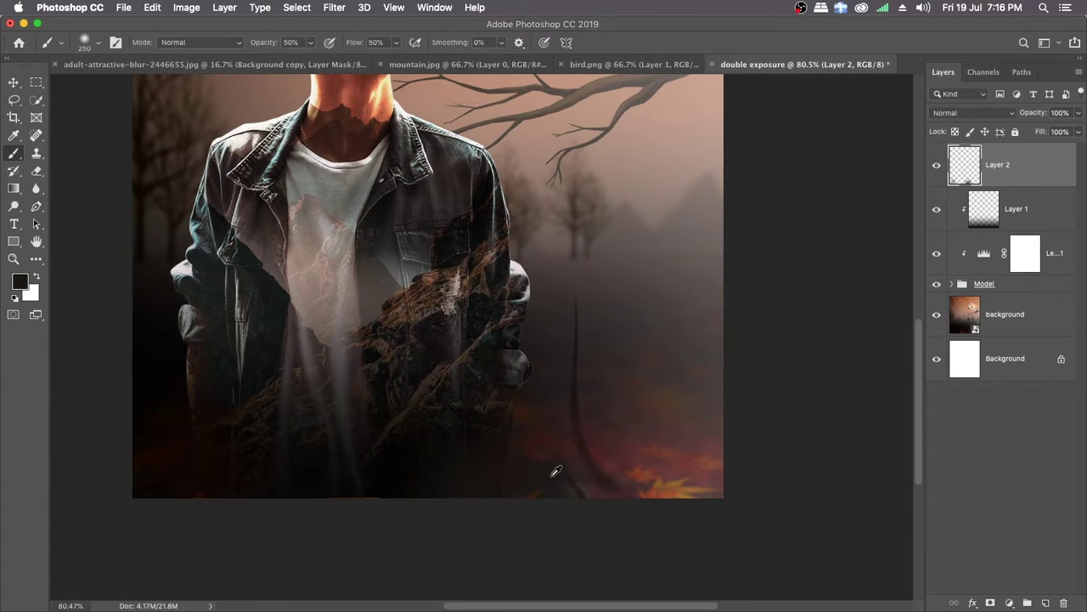
pyautogui.press('super+z')
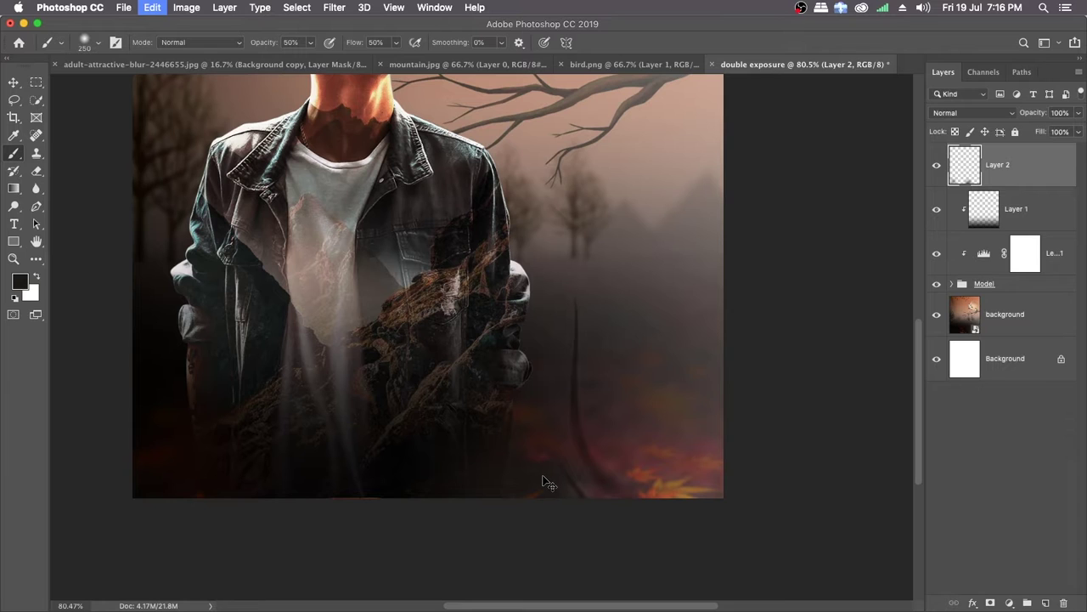
pyautogui.press('super+z')
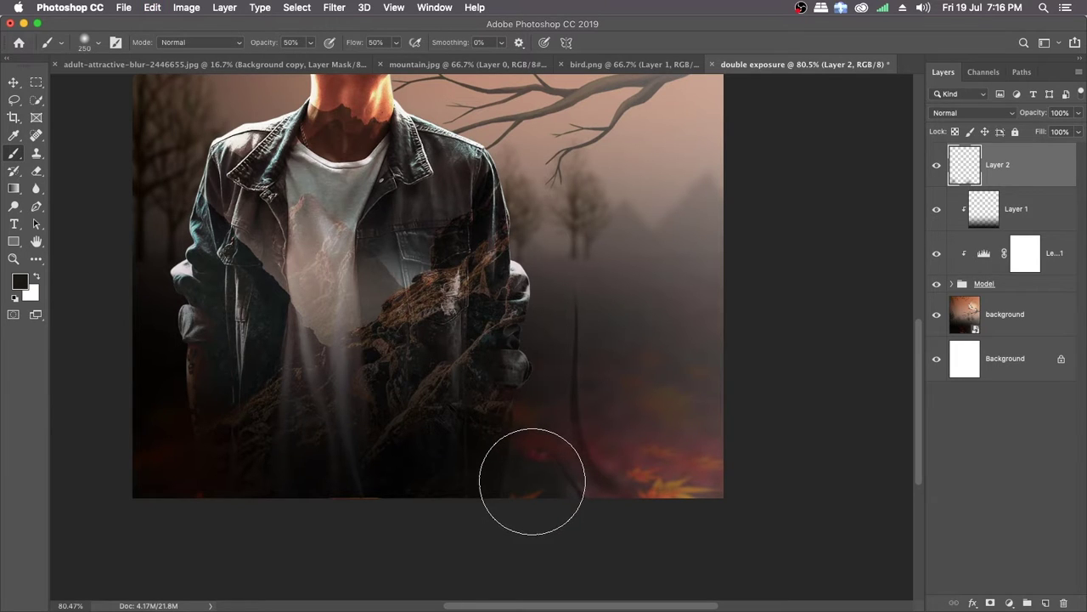
# Step: Resample dark tones from the ground and jacket and brush them over the lower-right hem to blend it into the background
pyautogui.keyDown('alt'); pyautogui.click(544, 474); pyautogui.keyUp('alt')
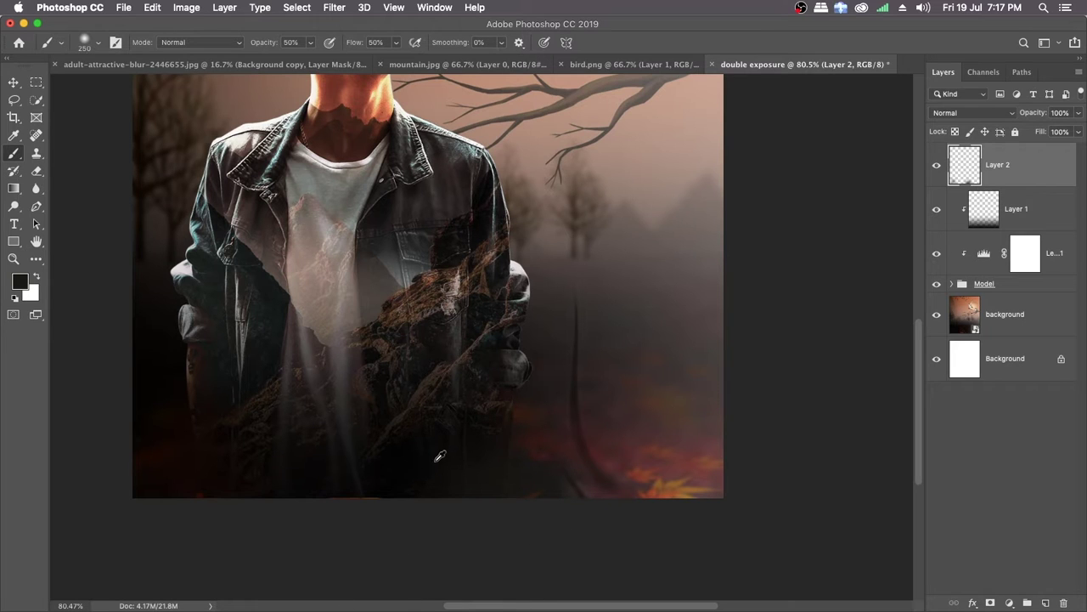
pyautogui.keyDown('alt'); pyautogui.click(443, 459); pyautogui.keyUp('alt')
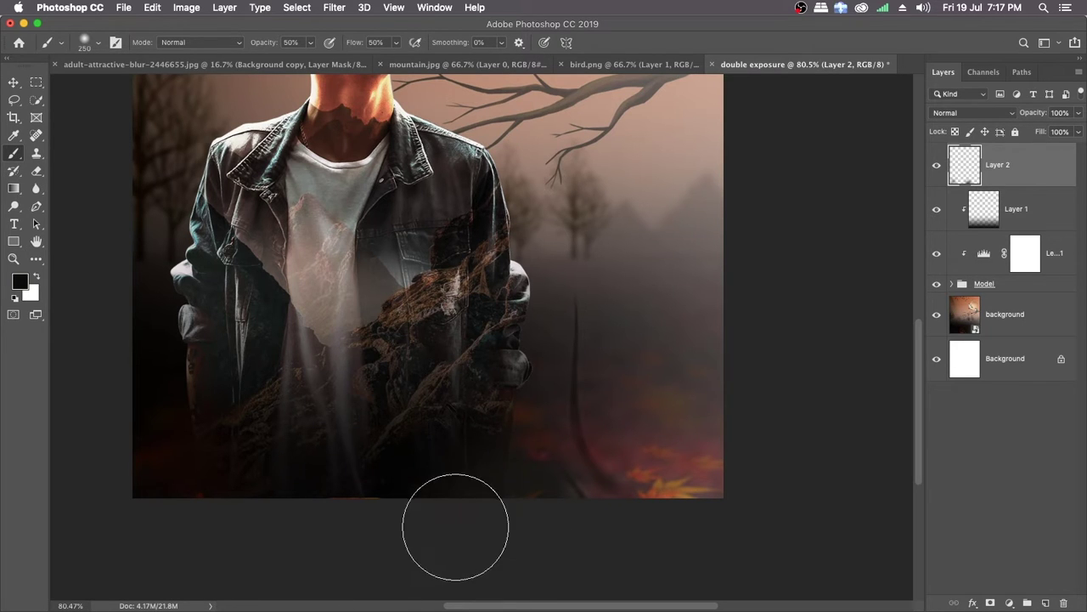
pyautogui.click(446, 470)
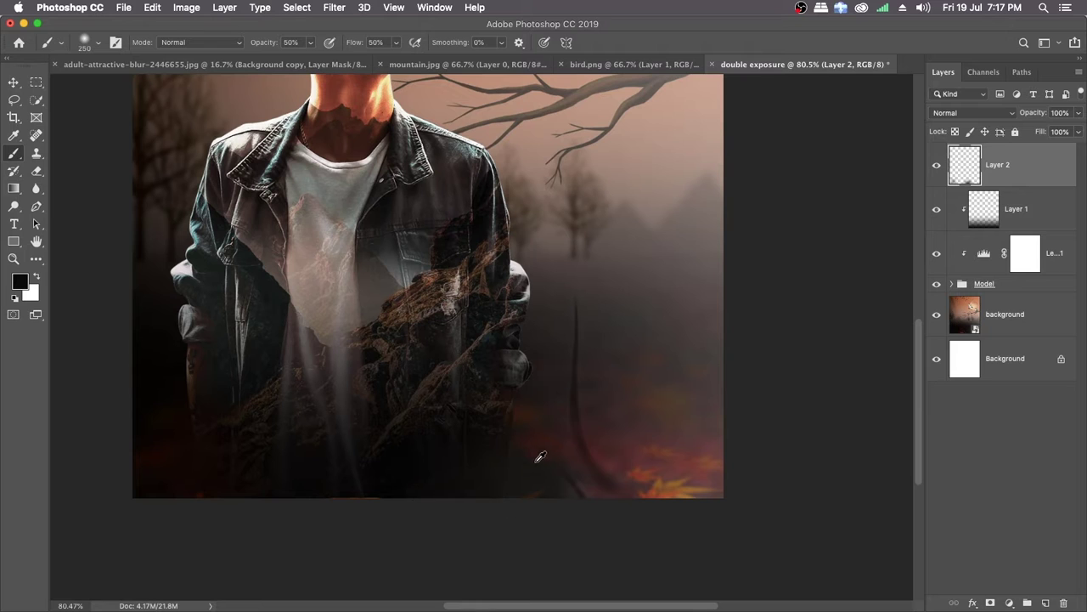
pyautogui.keyDown('alt'); pyautogui.click(513, 462); pyautogui.keyUp('alt')
pyautogui.moveTo(559, 465)
pyautogui.mouseDown()
pyautogui.moveTo(497, 451)
pyautogui.moveTo(521, 452)
pyautogui.mouseUp()
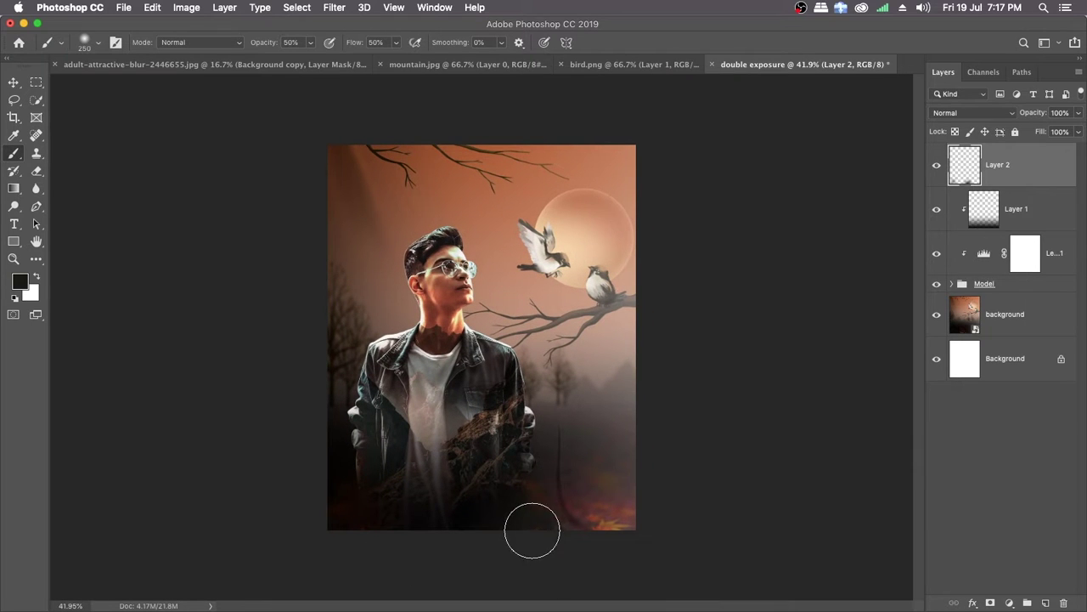
# Step: Examine the painted blend along the jacket's bottom edge, the man's face and the overall composite at different magnifications
pyautogui.keyDown('ctrl'); pyautogui.keyDown('space'); pyautogui.moveTo(478, 520); pyautogui.dragTo(530, 534); pyautogui.keyUp('space'); pyautogui.keyUp('ctrl')
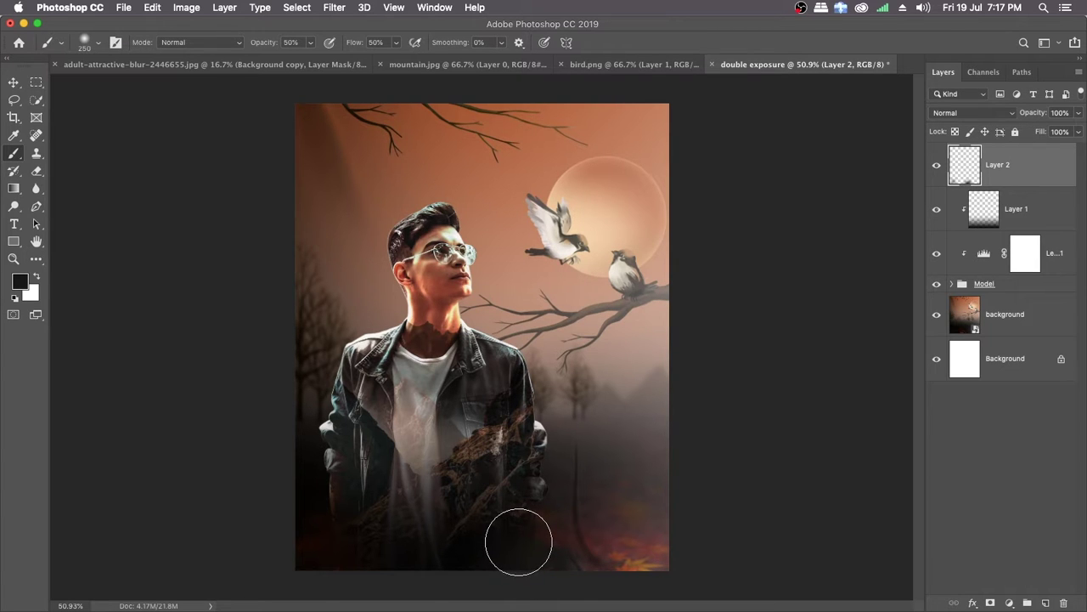
pyautogui.moveTo(492, 537); pyautogui.dragTo(530, 539)
pyautogui.moveTo(507, 494); pyautogui.dragTo(471, 374)
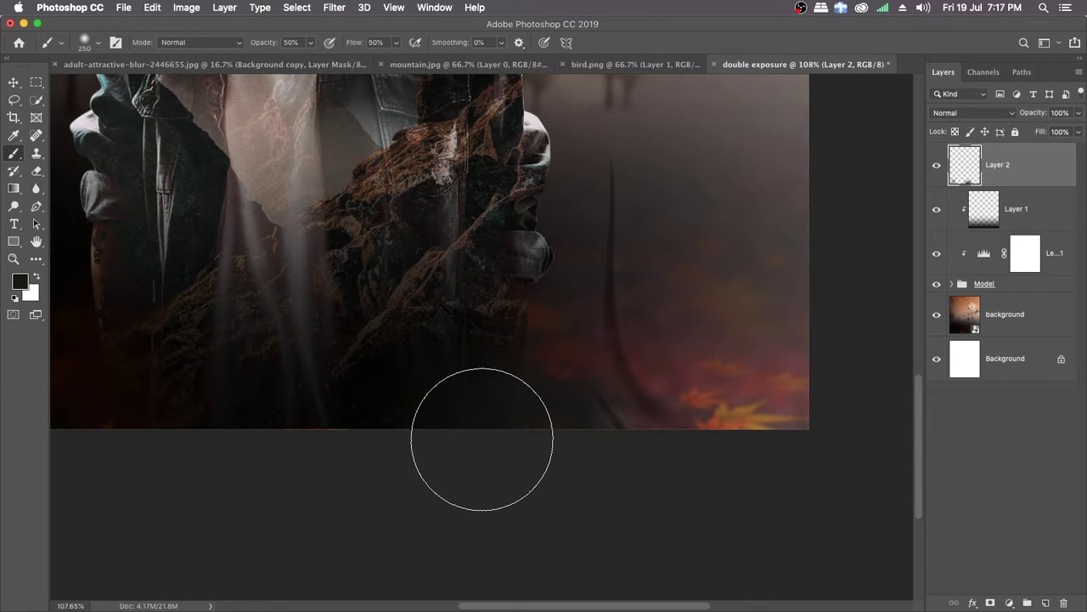
pyautogui.press('super+space')
pyautogui.moveTo(537, 447)
pyautogui.mouseDown()
pyautogui.moveTo(477, 423)
pyautogui.moveTo(472, 449)
pyautogui.mouseUp()
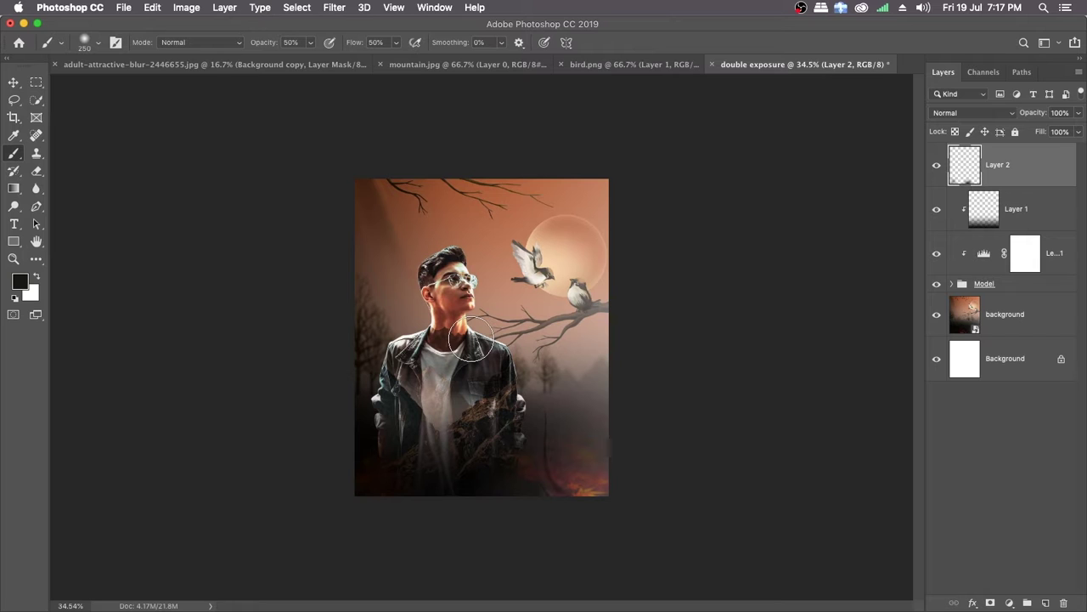
pyautogui.scroll(3, 472, 340)
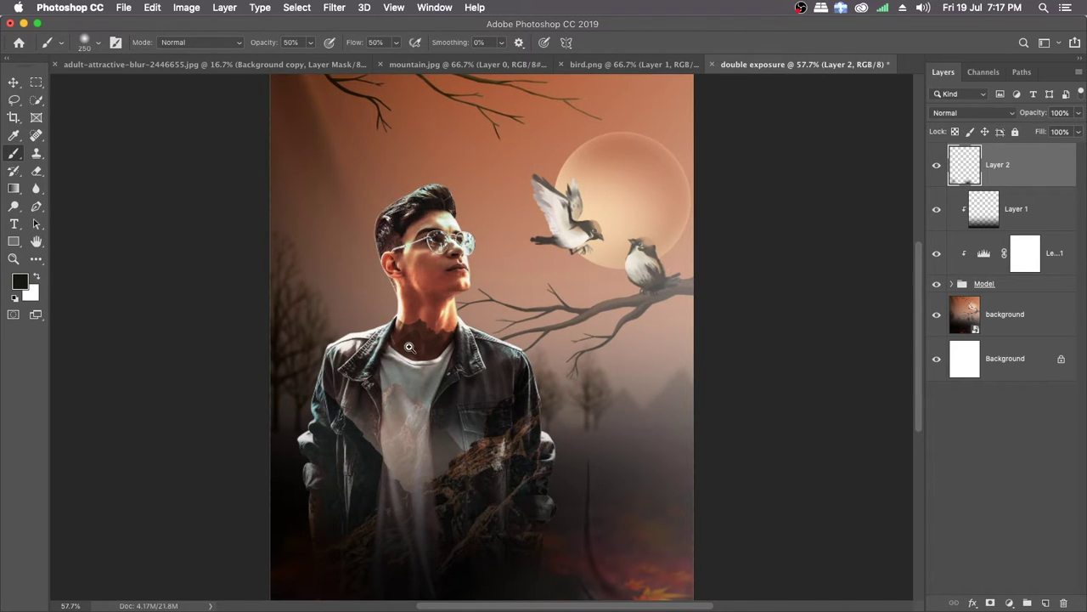
pyautogui.moveTo(409, 346)
pyautogui.mouseDown()
pyautogui.moveTo(415, 337)
pyautogui.moveTo(441, 356)
pyautogui.mouseUp()
pyautogui.moveTo(456, 224); pyautogui.dragTo(432, 297)
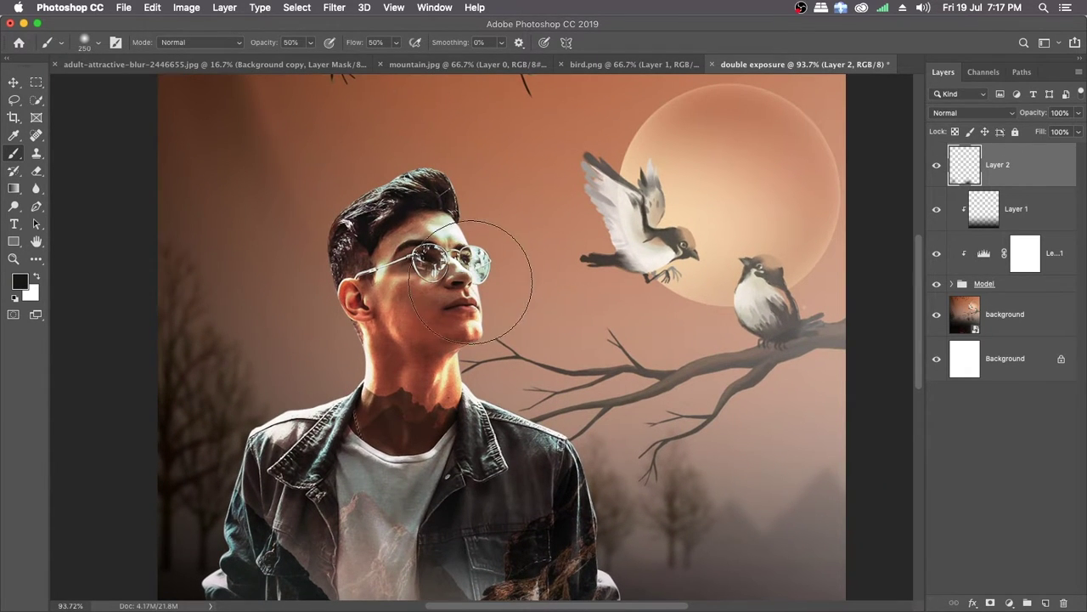
pyautogui.moveTo(481, 406); pyautogui.dragTo(443, 393)
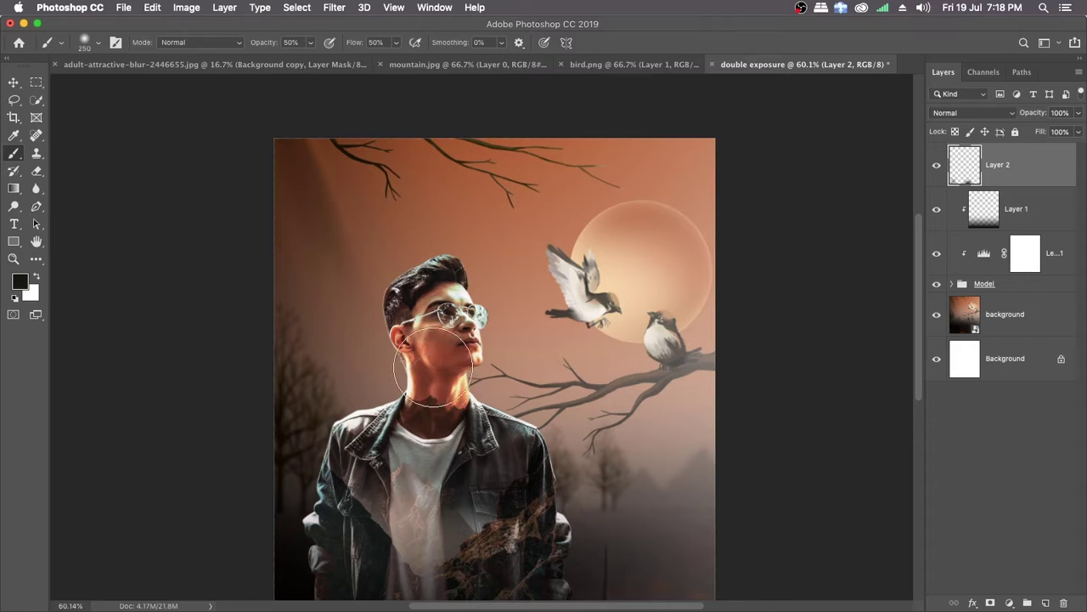
# Step: Add another empty layer and draw a closed triangular Pen path from beyond the canvas's top-right corner to the man's forehead and chin
pyautogui.press('p')
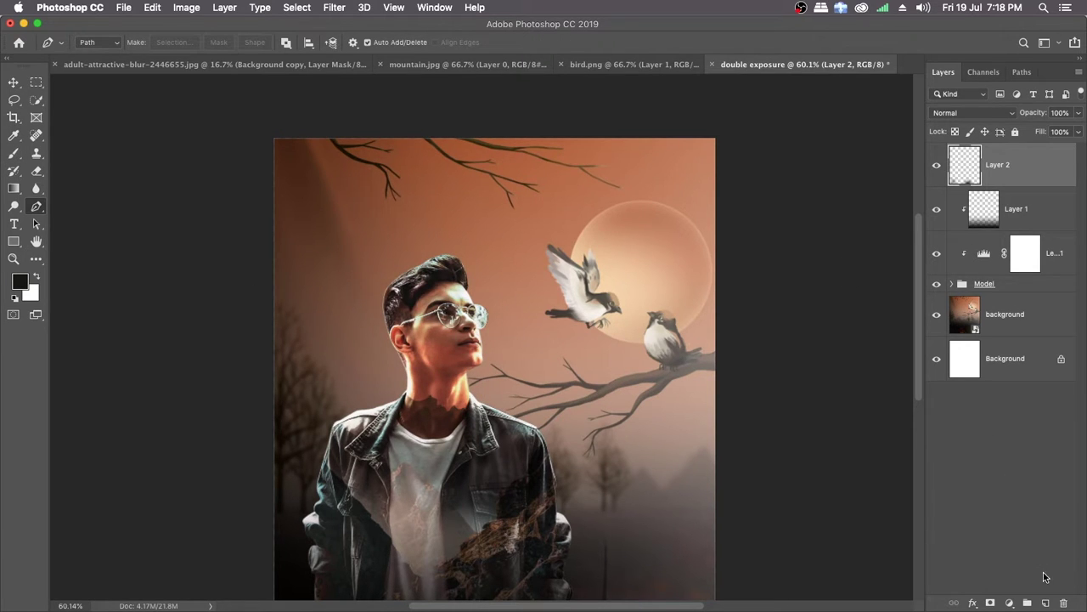
pyautogui.click(1048, 602)
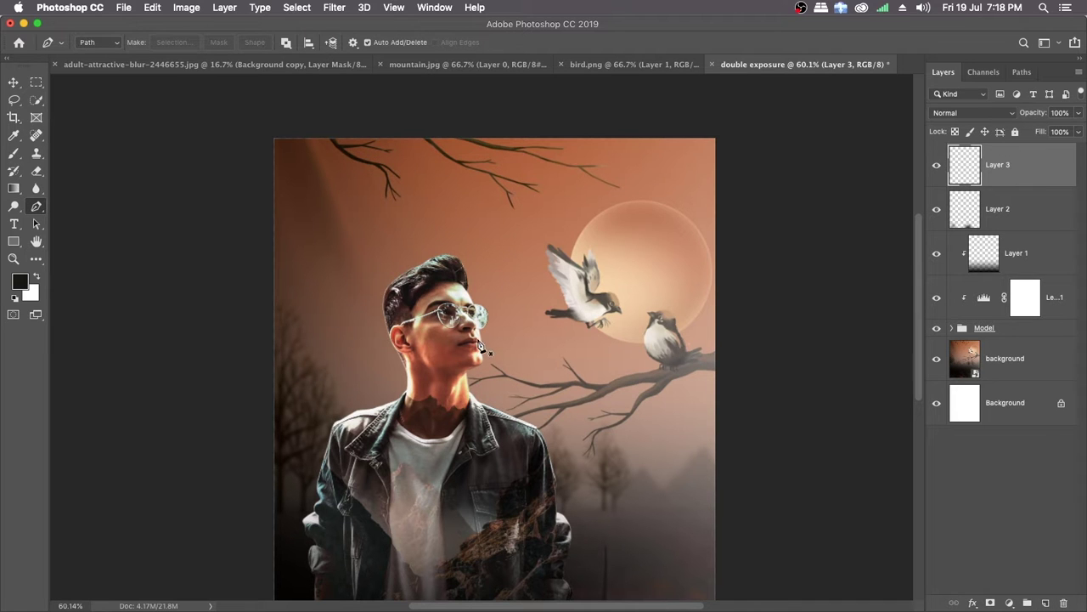
pyautogui.moveTo(432, 343)
pyautogui.mouseDown()
pyautogui.moveTo(461, 356)
pyautogui.moveTo(451, 345)
pyautogui.mouseUp()
pyautogui.hscroll(5, 451, 344)
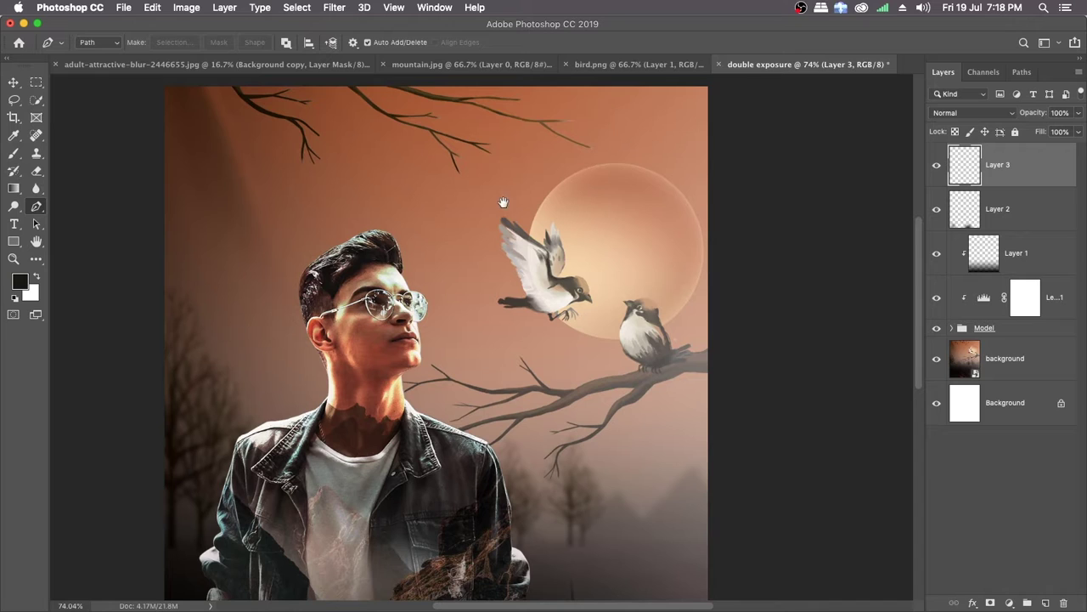
pyautogui.moveTo(503, 202); pyautogui.dragTo(500, 242)
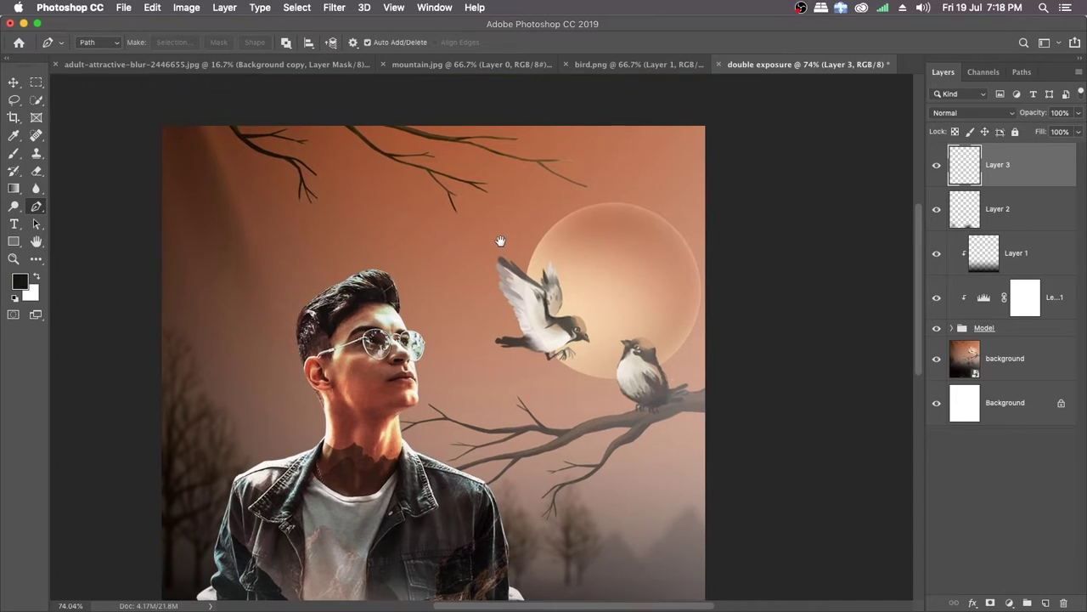
pyautogui.click(700, 114)
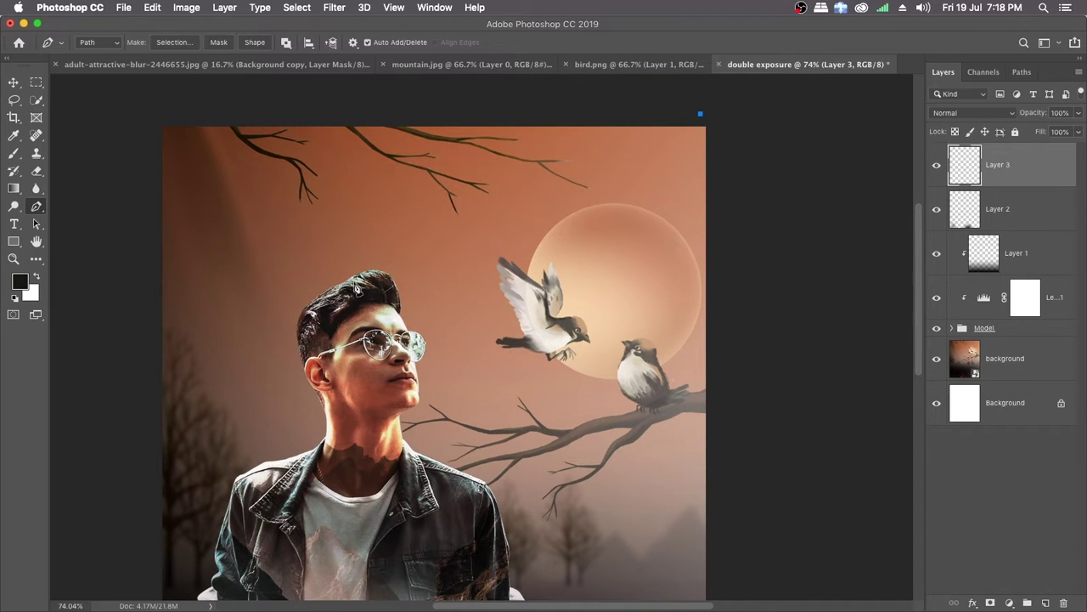
pyautogui.click(365, 311)
pyautogui.click(701, 116)
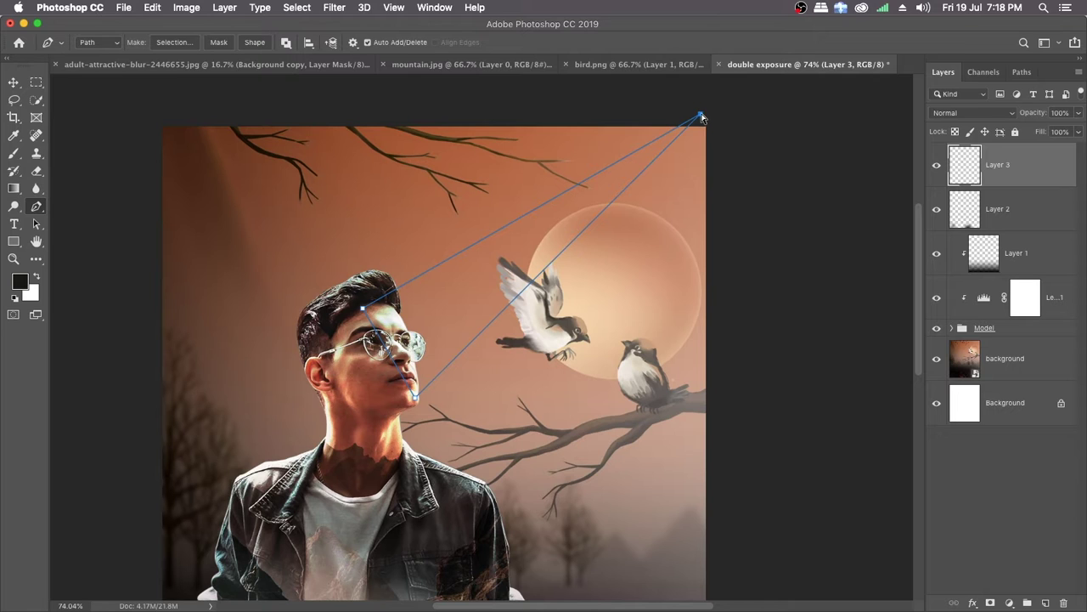
# Step: Move the triangular path's apex farther up and outward beyond the canvas's top-right corner
pyautogui.moveTo(701, 116); pyautogui.dragTo(780, 79)
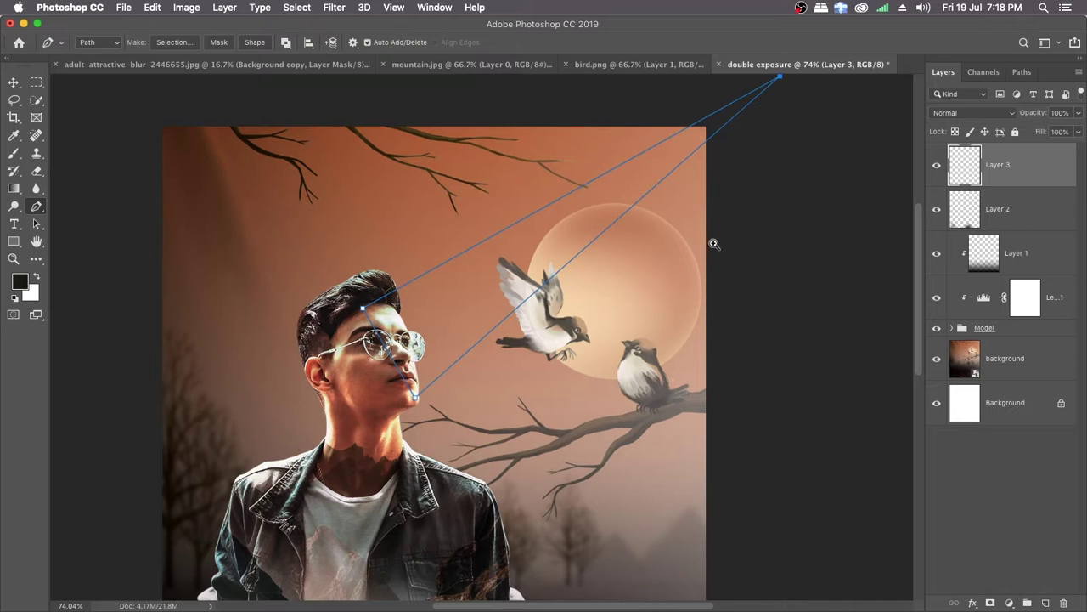
pyautogui.moveTo(715, 244); pyautogui.dragTo(684, 238)
pyautogui.press('super+0')
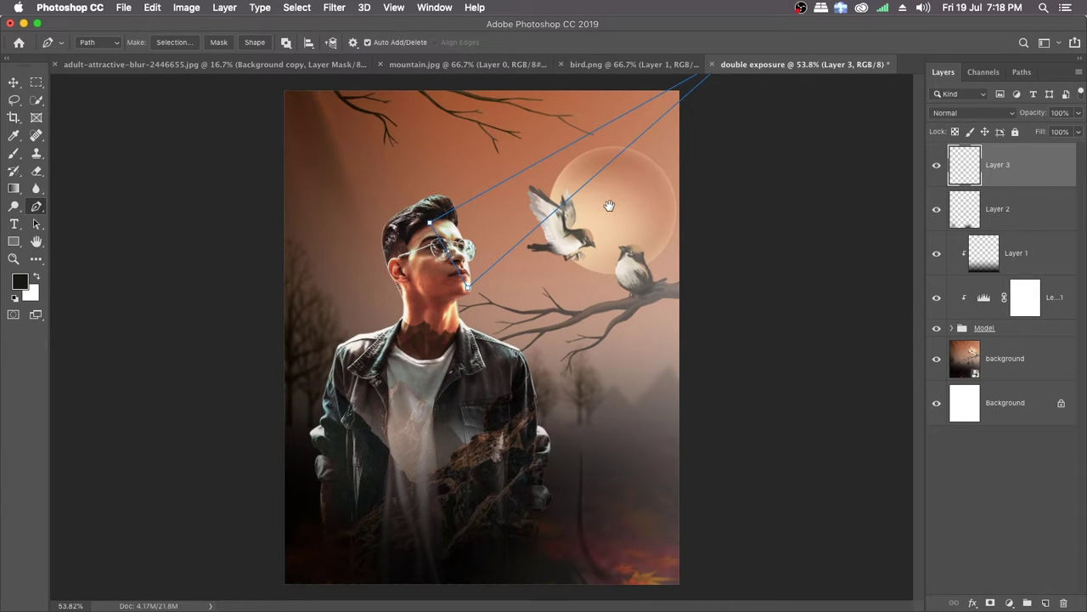
pyautogui.scroll(4, 565, 279)
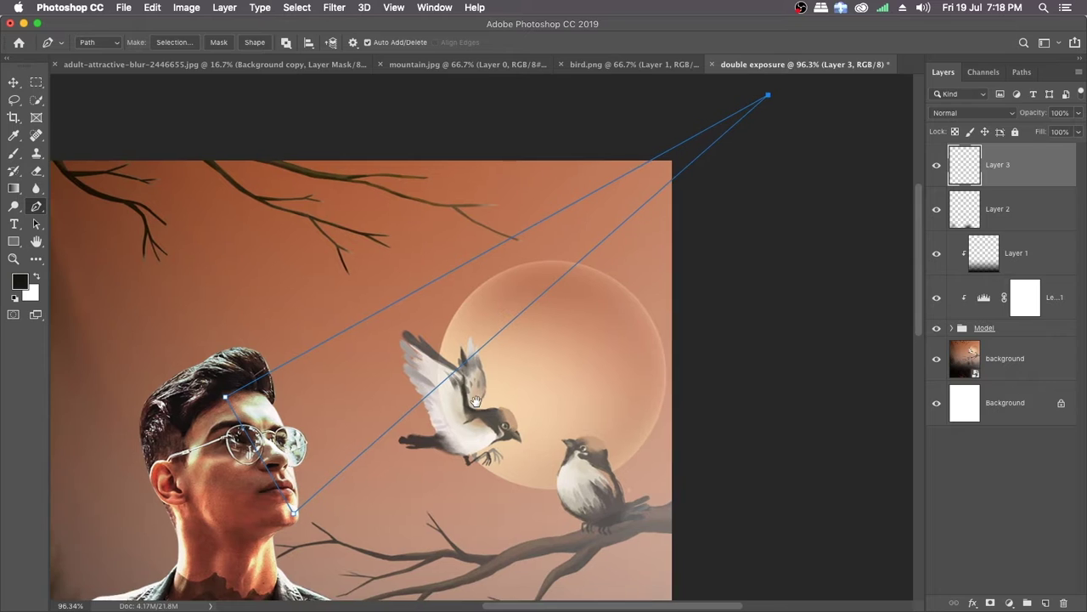
pyautogui.moveTo(476, 401); pyautogui.dragTo(464, 413)
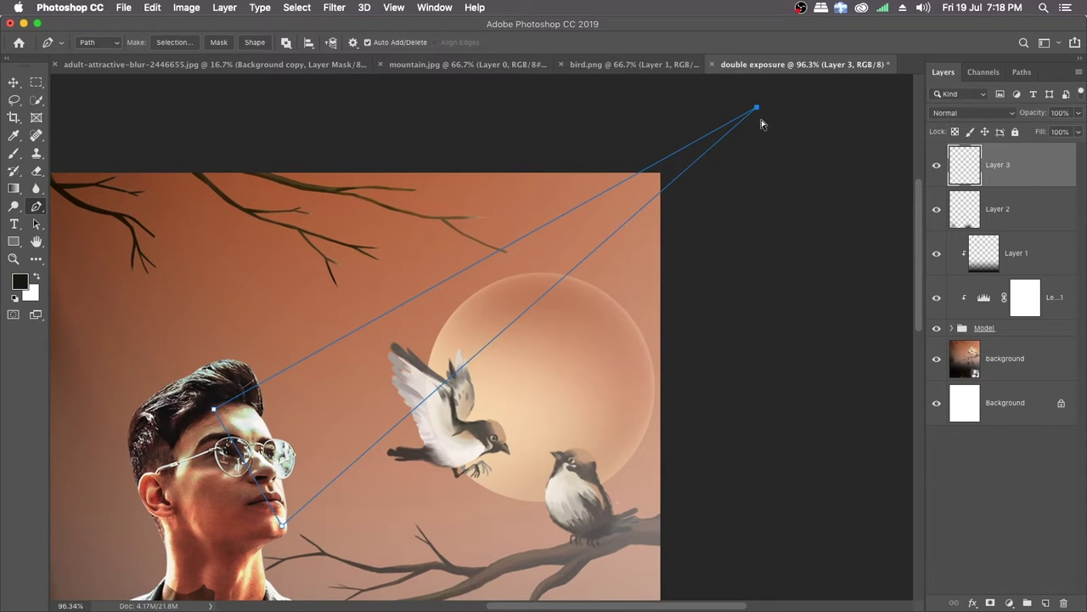
pyautogui.moveTo(761, 111); pyautogui.dragTo(803, 85)
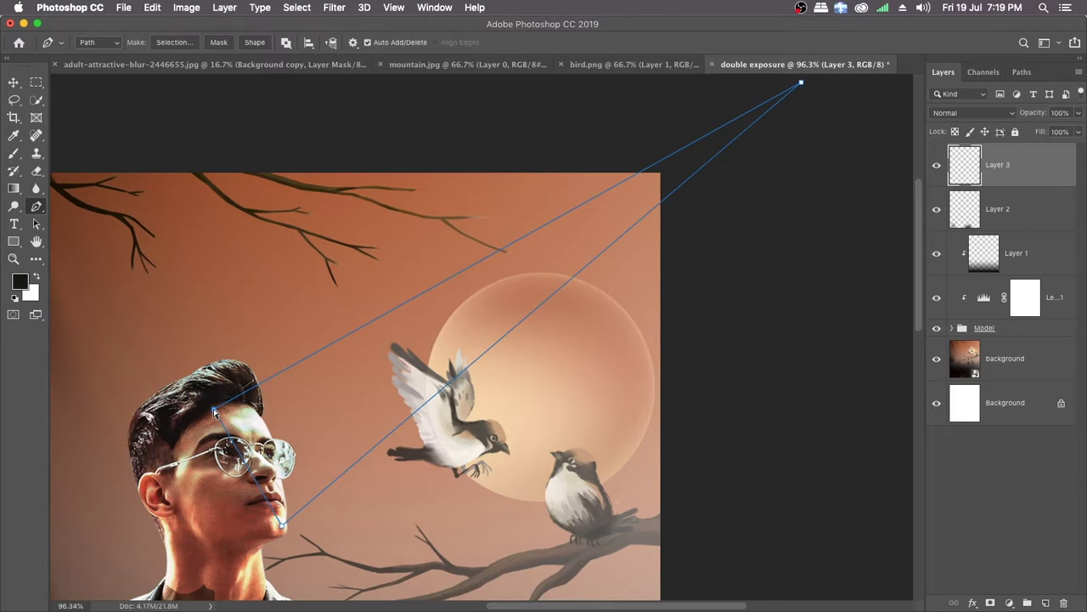
# Step: Move the triangular path's forehead corner up toward the hairline and its chin corner slightly outward past the jaw
pyautogui.moveTo(214, 411); pyautogui.dragTo(204, 399)
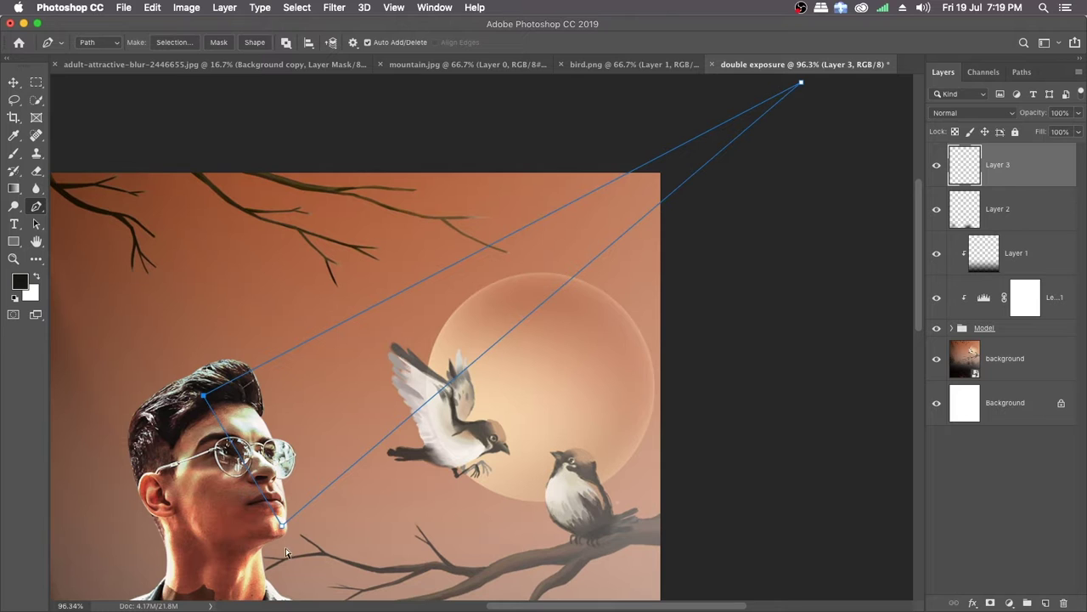
pyautogui.moveTo(285, 528); pyautogui.dragTo(288, 531)
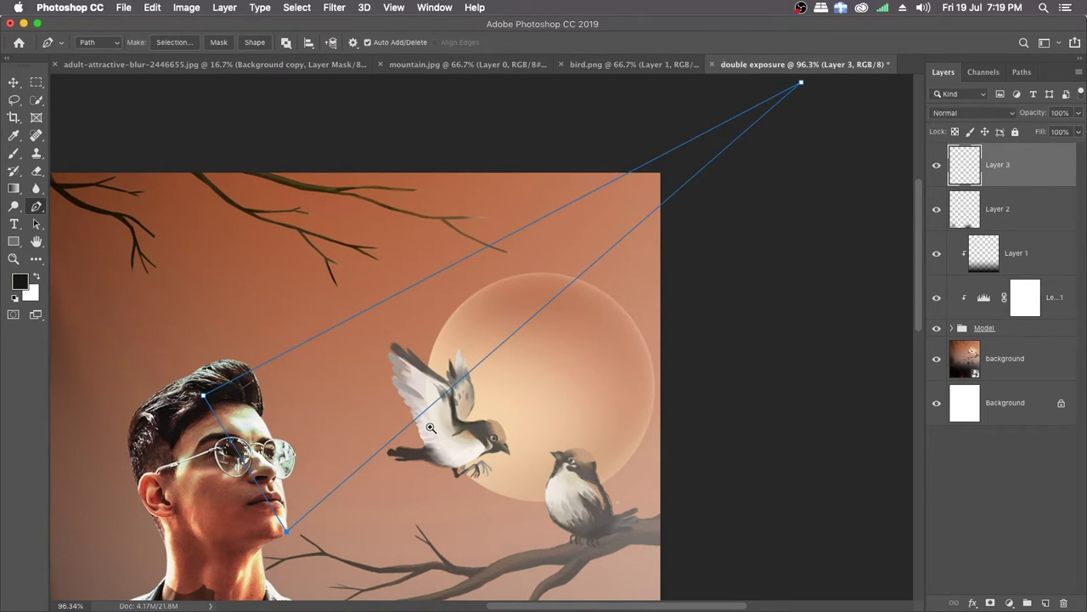
pyautogui.moveTo(430, 428); pyautogui.dragTo(384, 415)
pyautogui.moveTo(272, 562); pyautogui.dragTo(377, 387)
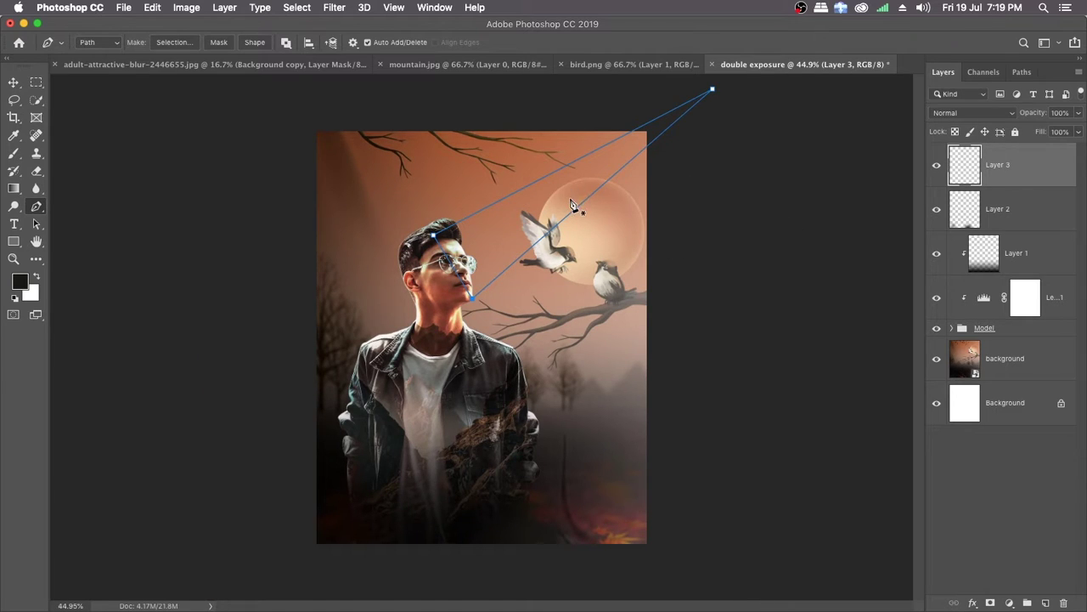
# Step: Fill the triangular path with white (ffffff) in Normal mode at 100% opacity, and delete the path
pyautogui.rightClick(511, 224)
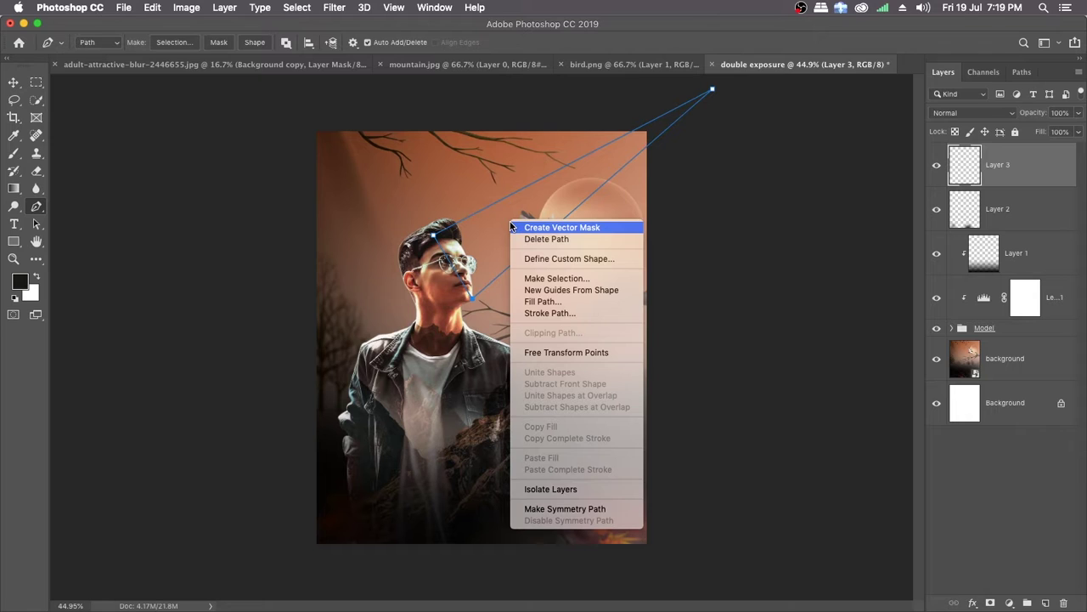
pyautogui.click(544, 302)
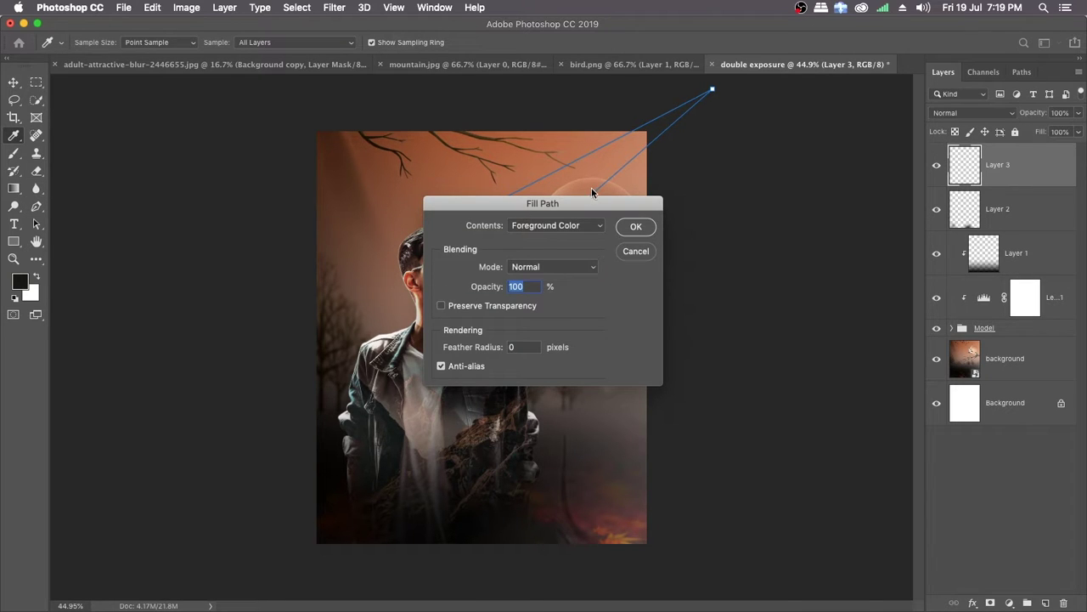
pyautogui.moveTo(557, 203); pyautogui.dragTo(606, 203)
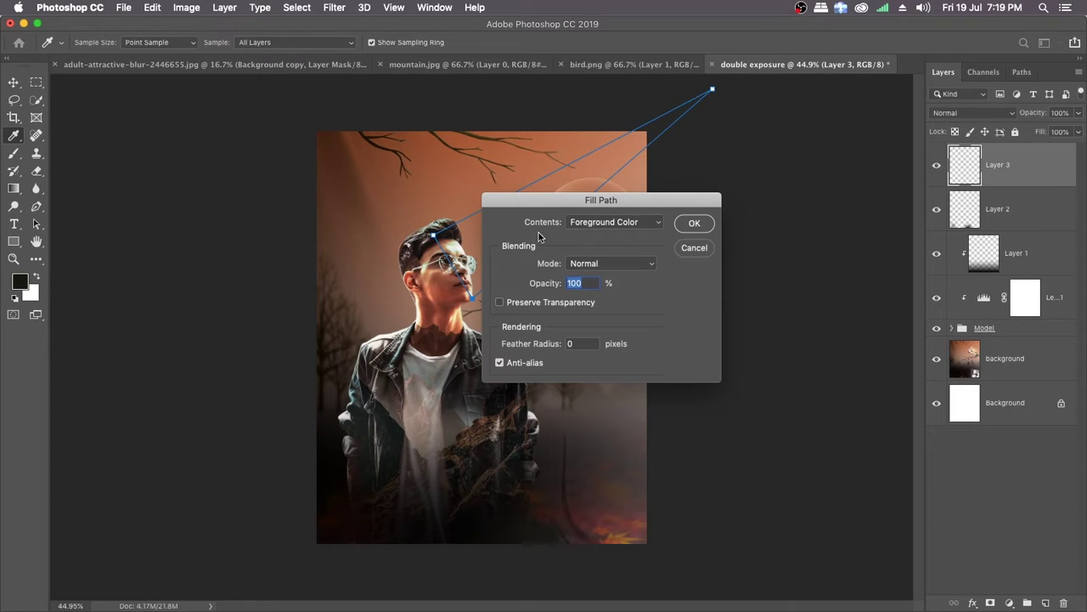
pyautogui.click(657, 226)
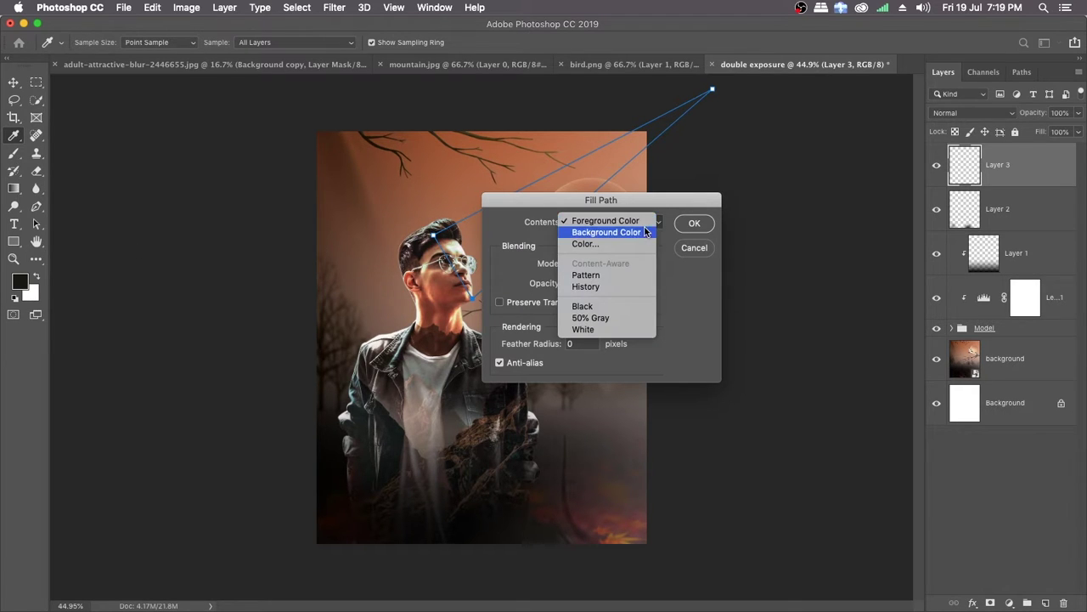
pyautogui.click(588, 245)
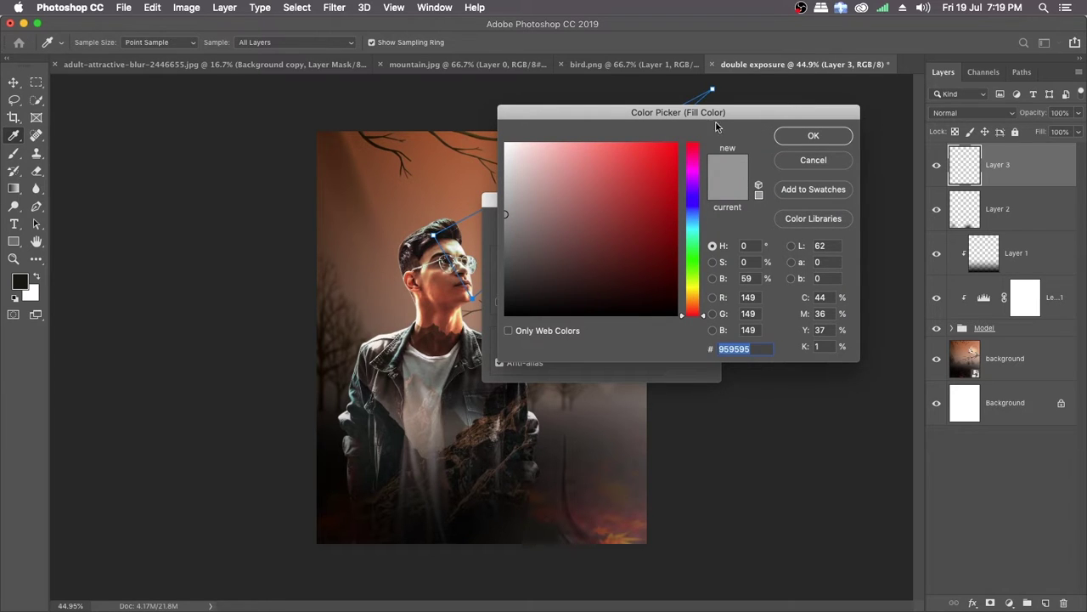
pyautogui.moveTo(503, 151)
pyautogui.mouseDown()
pyautogui.moveTo(512, 164)
pyautogui.moveTo(493, 136)
pyautogui.mouseUp()
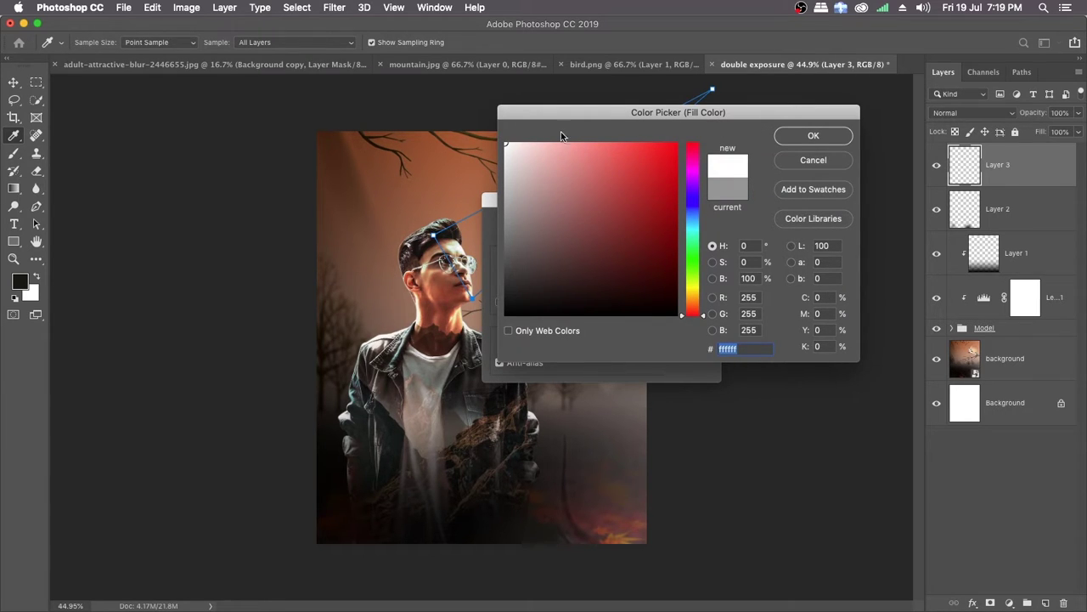
pyautogui.click(812, 138)
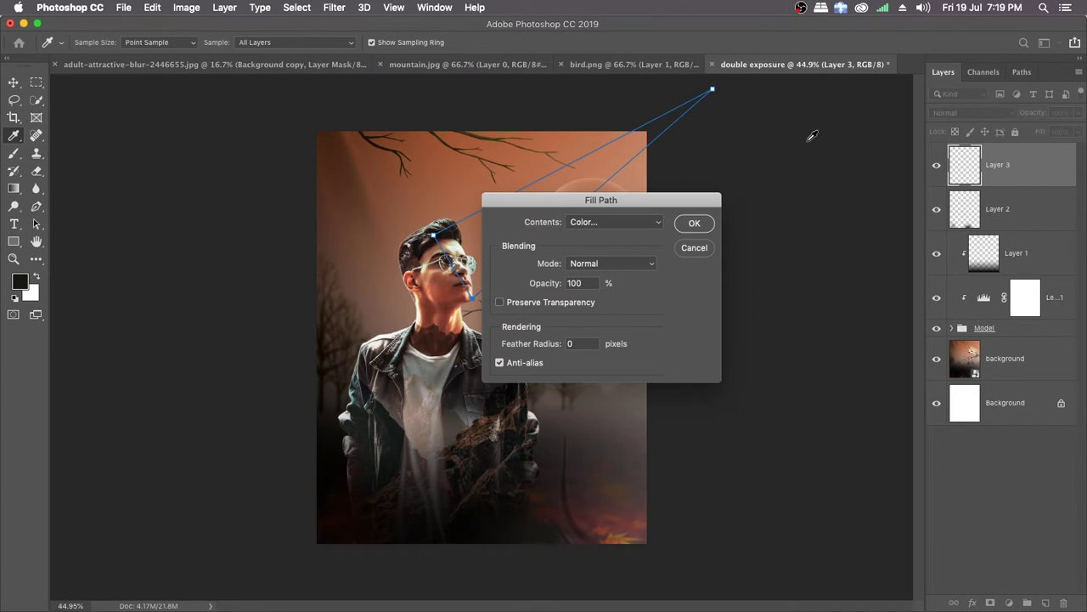
pyautogui.click(693, 223)
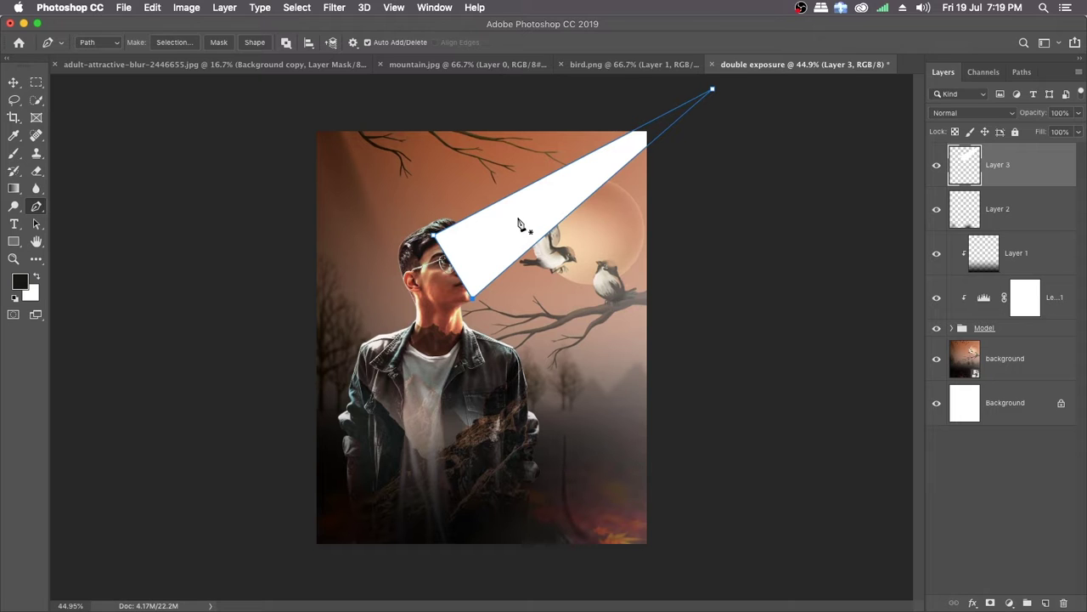
pyautogui.rightClick(567, 191)
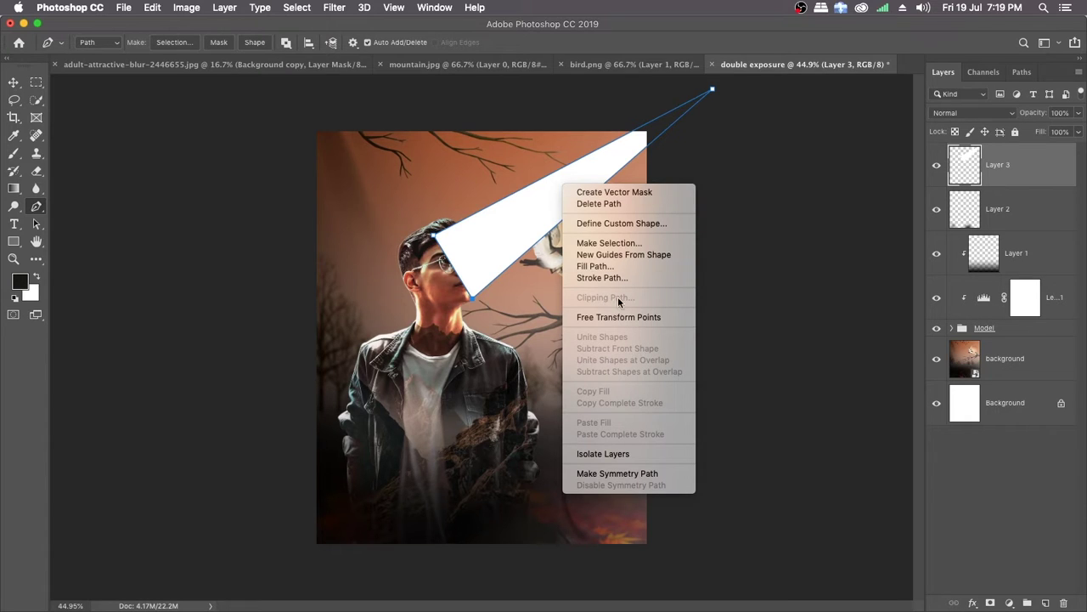
pyautogui.click(615, 211)
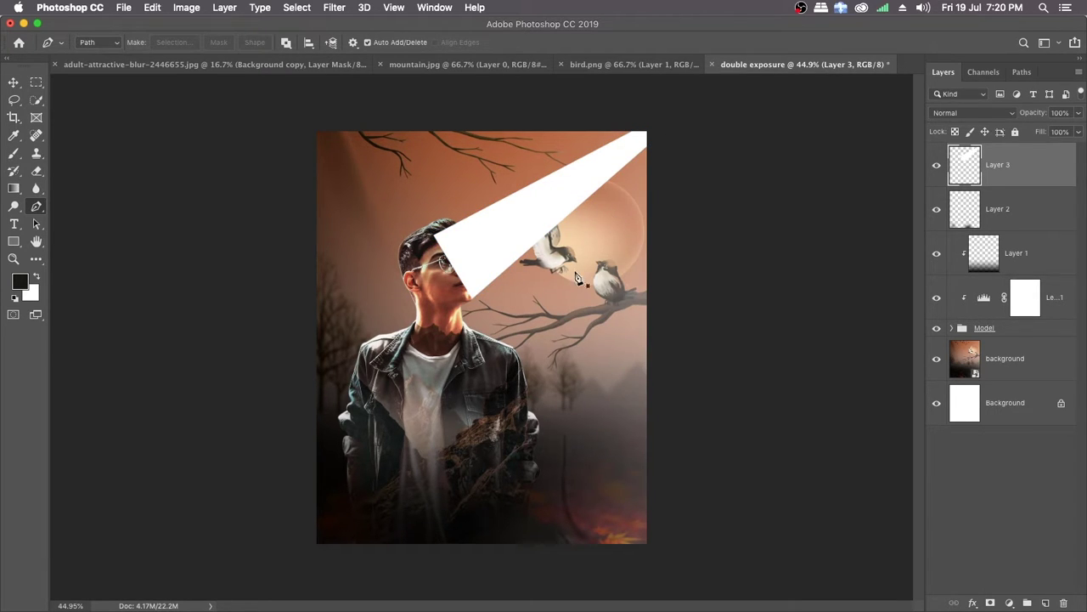
# Step: Apply a strong Gaussian Blur to the white triangle on Layer 3 to turn it into a soft light beam
pyautogui.click(334, 8)
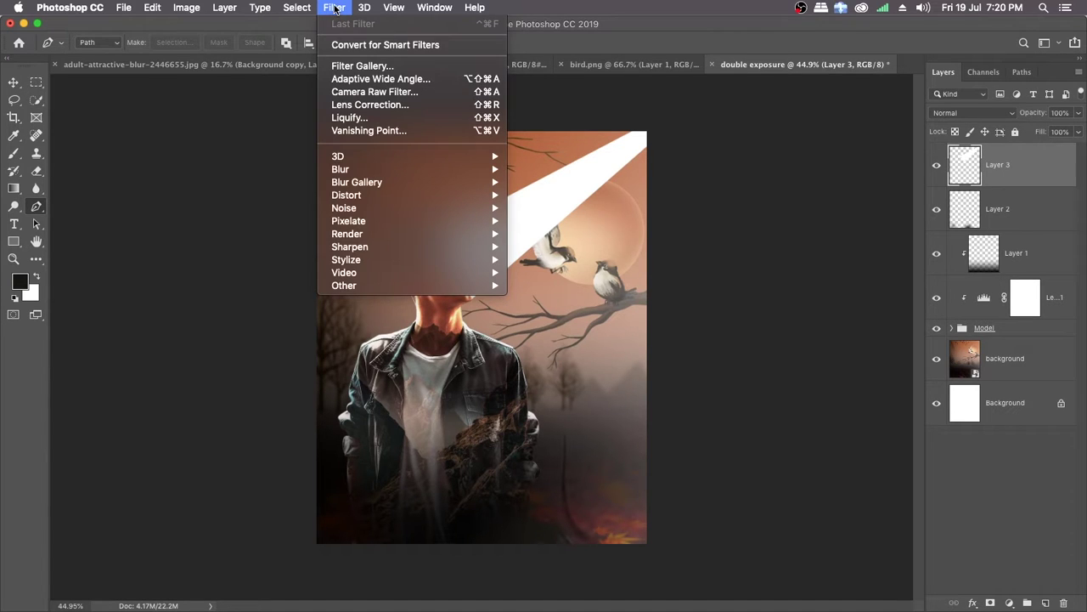
pyautogui.moveTo(451, 173)
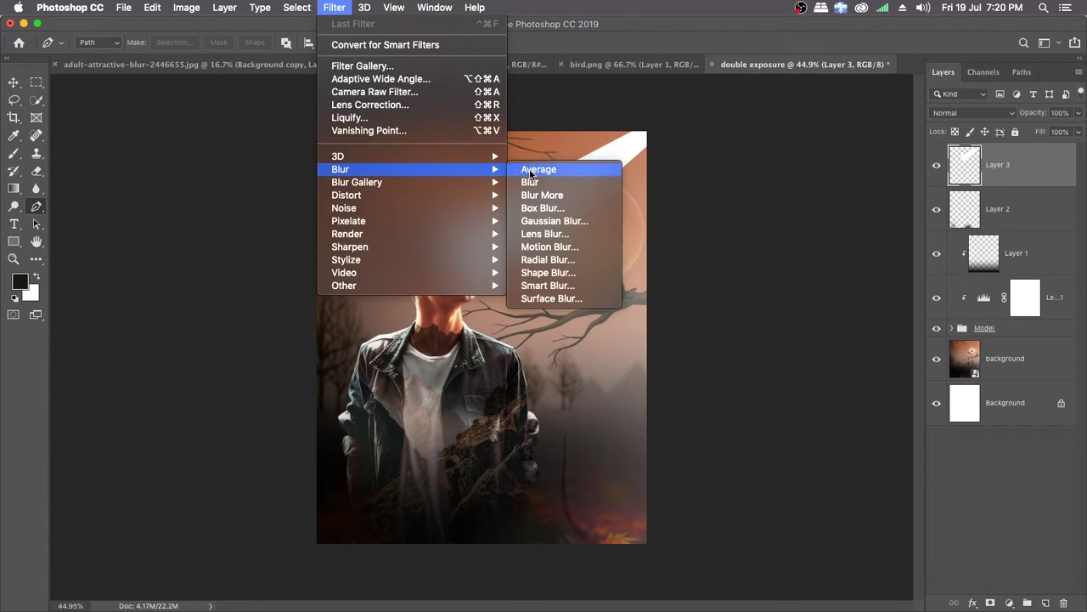
pyautogui.click(553, 221)
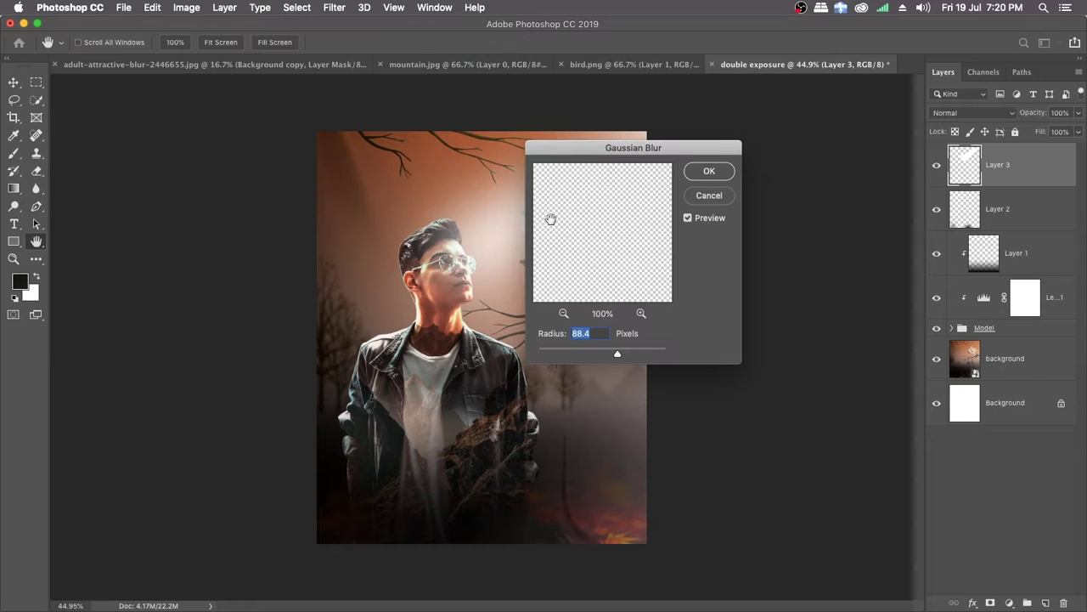
pyautogui.moveTo(593, 152); pyautogui.dragTo(726, 123)
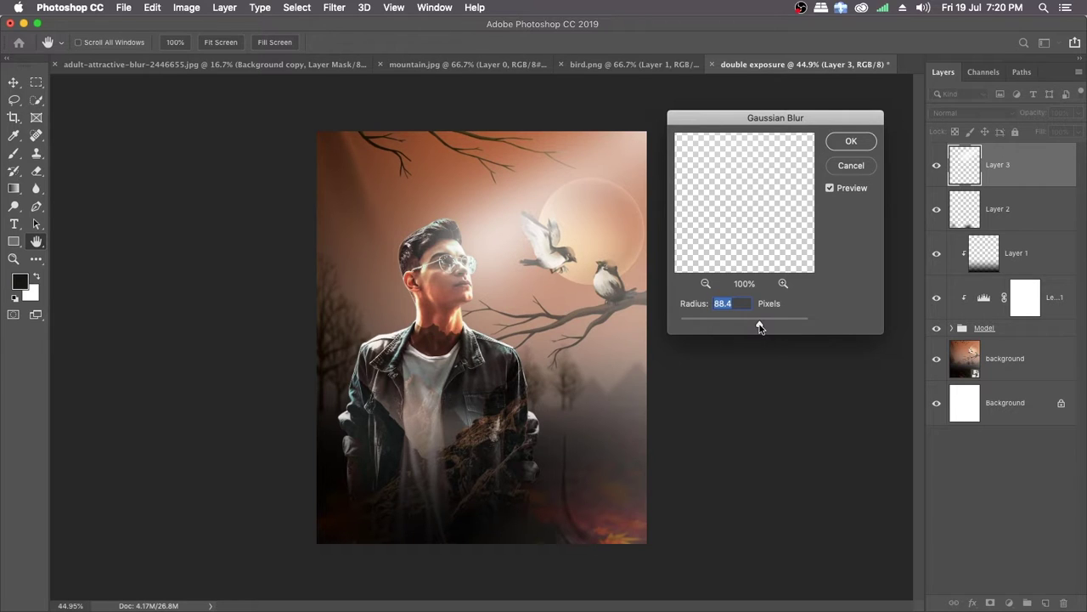
pyautogui.moveTo(761, 328)
pyautogui.mouseDown()
pyautogui.moveTo(746, 326)
pyautogui.moveTo(758, 324)
pyautogui.mouseUp()
pyautogui.write('8')
pyautogui.click(852, 141)
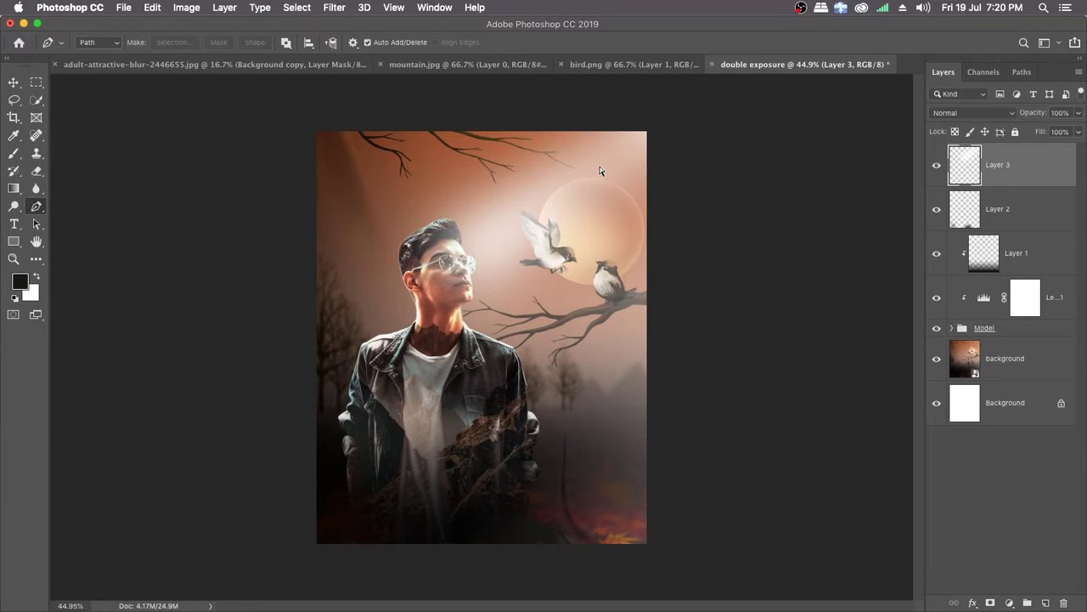
# Step: Set the light beam layer's blend mode to Lighten and duplicate the layer to intensify the glow
pyautogui.press('super+j')
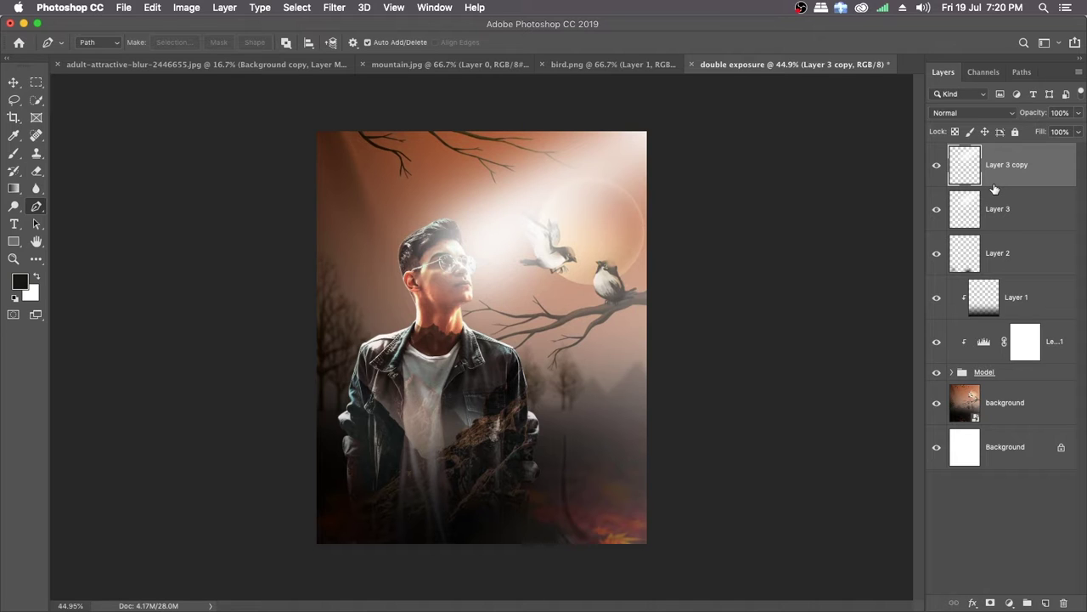
pyautogui.press('super+z')
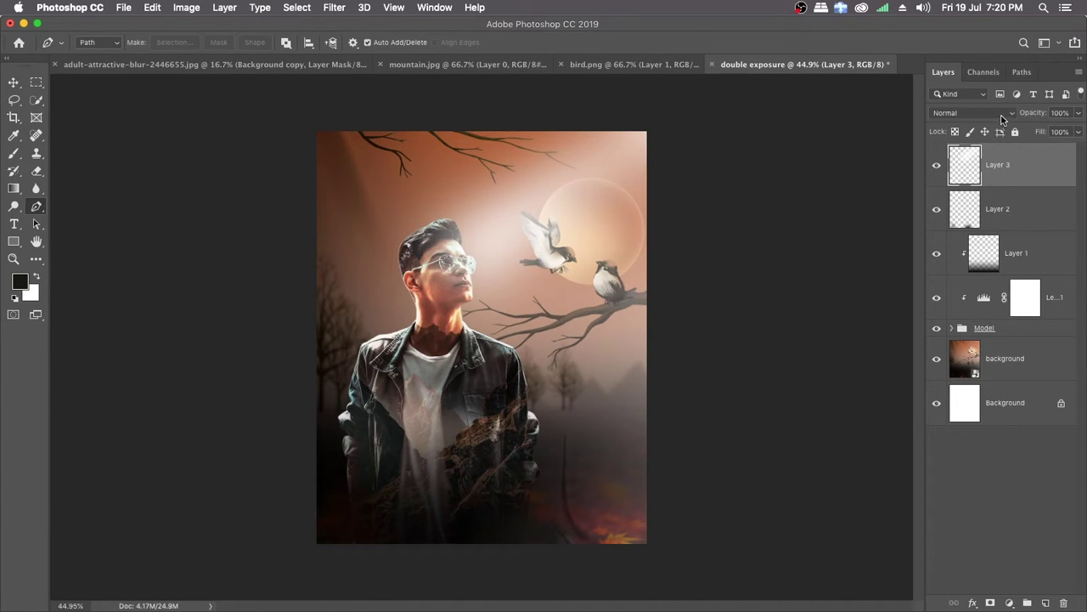
pyautogui.click(1003, 116)
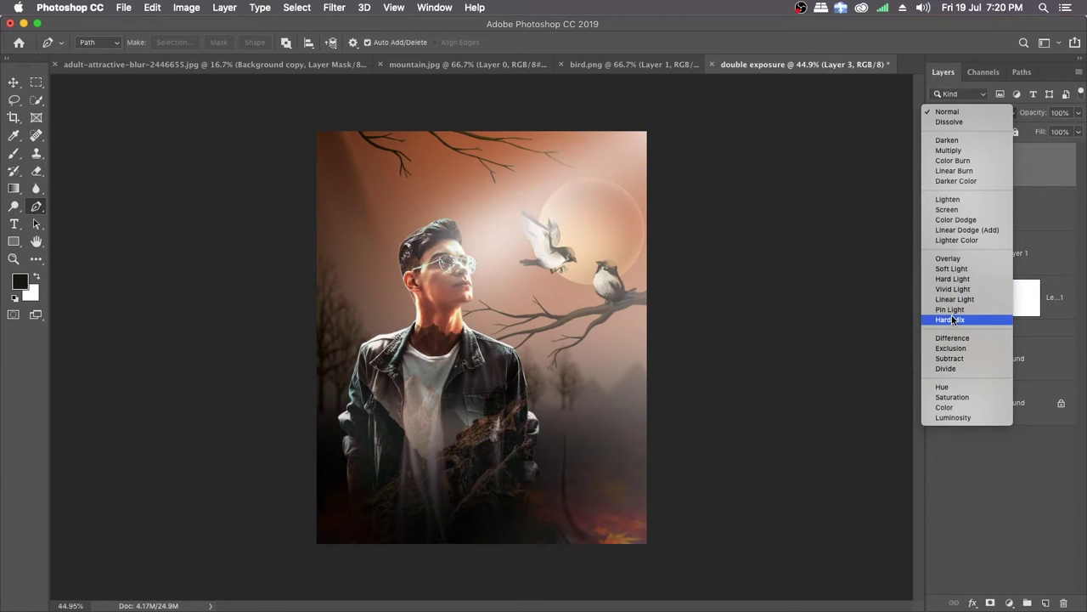
pyautogui.click(952, 204)
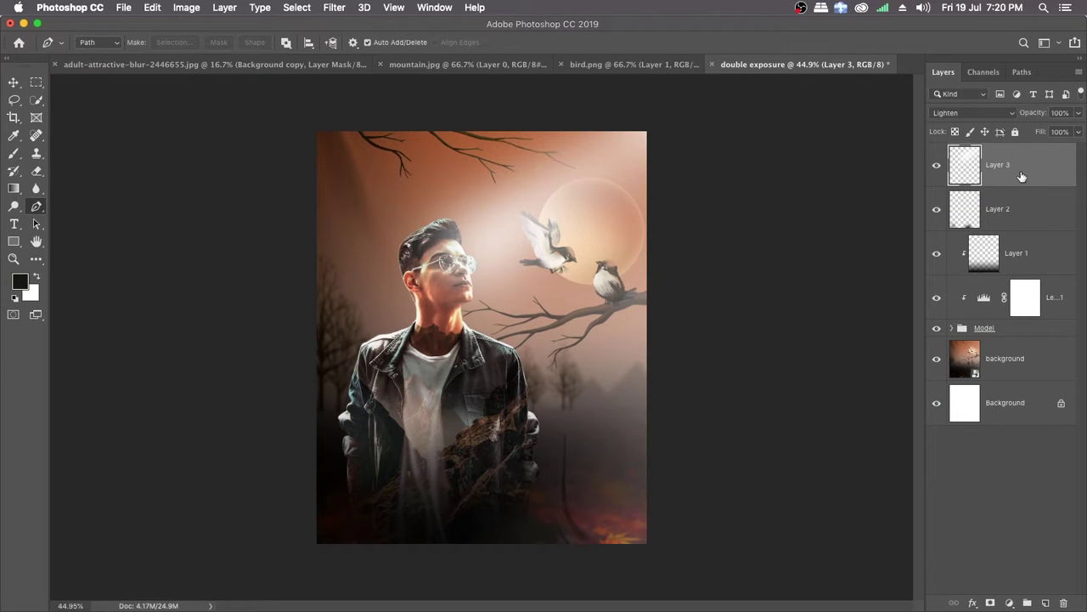
pyautogui.press('super+j')
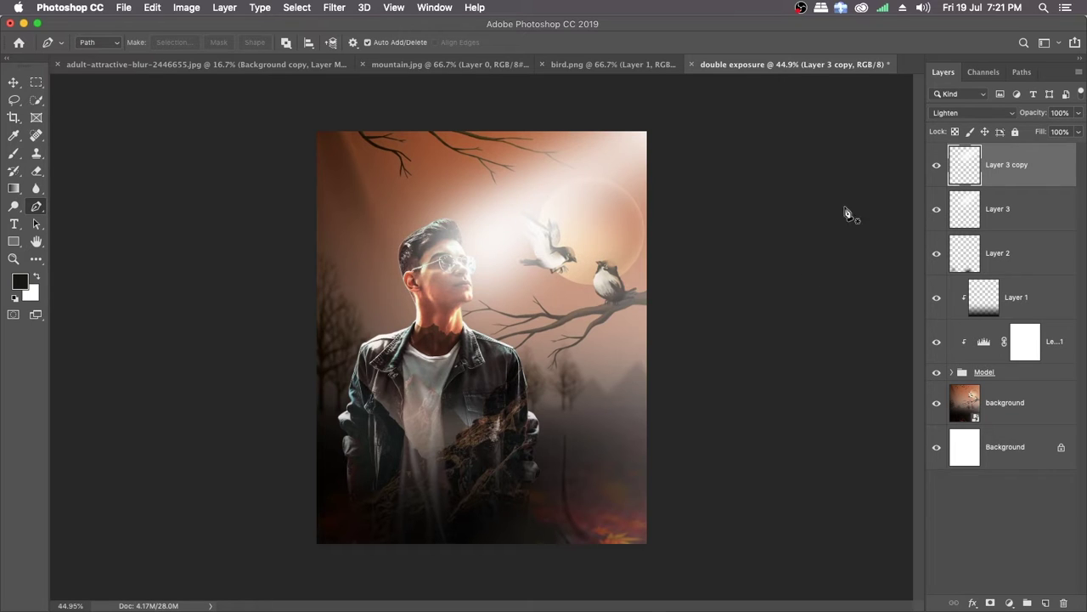
# Step: Select both light beam layers and lower their opacity to about 70%
pyautogui.keyDown('shift'); pyautogui.click(1016, 209); pyautogui.keyUp('shift')
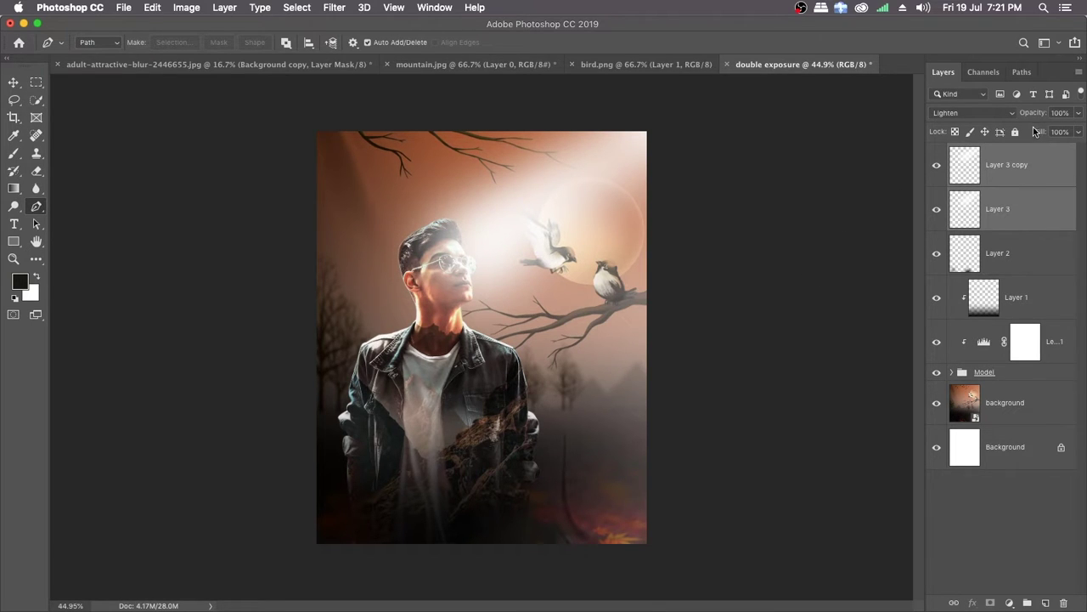
pyautogui.moveTo(1042, 117); pyautogui.dragTo(1030, 115)
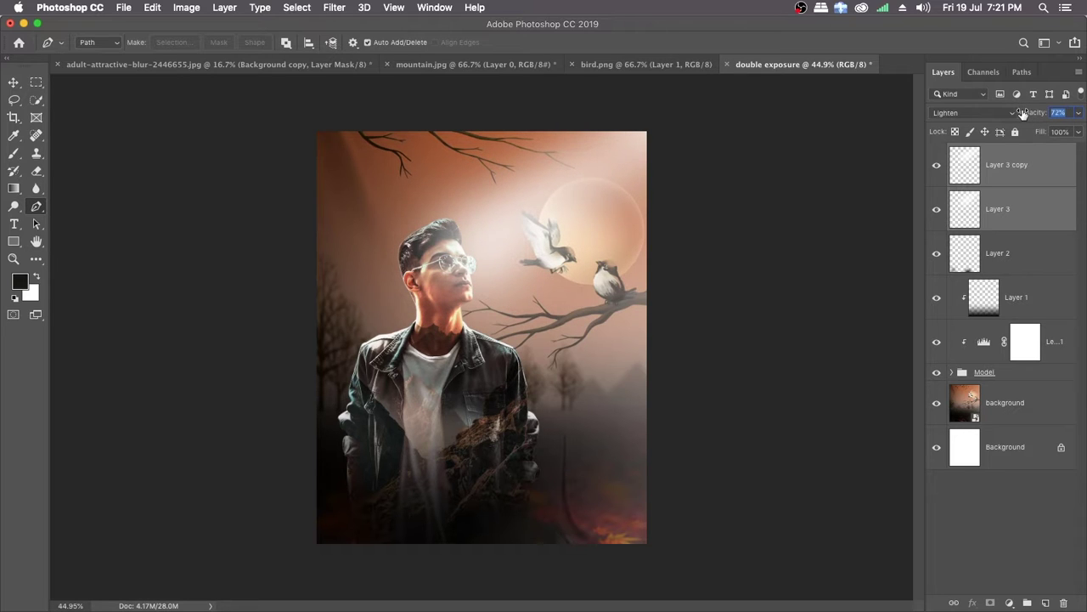
pyautogui.moveTo(1020, 113); pyautogui.dragTo(1018, 112)
# Step: Group the two light beam layers and name the group Light
pyautogui.press('super+g')
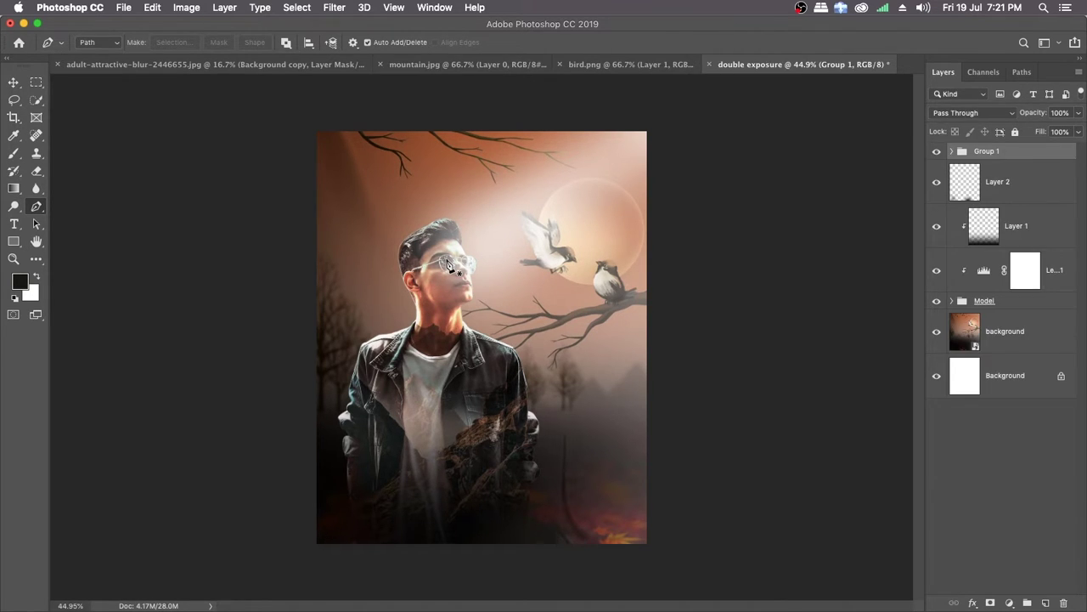
pyautogui.doubleClick(984, 151)
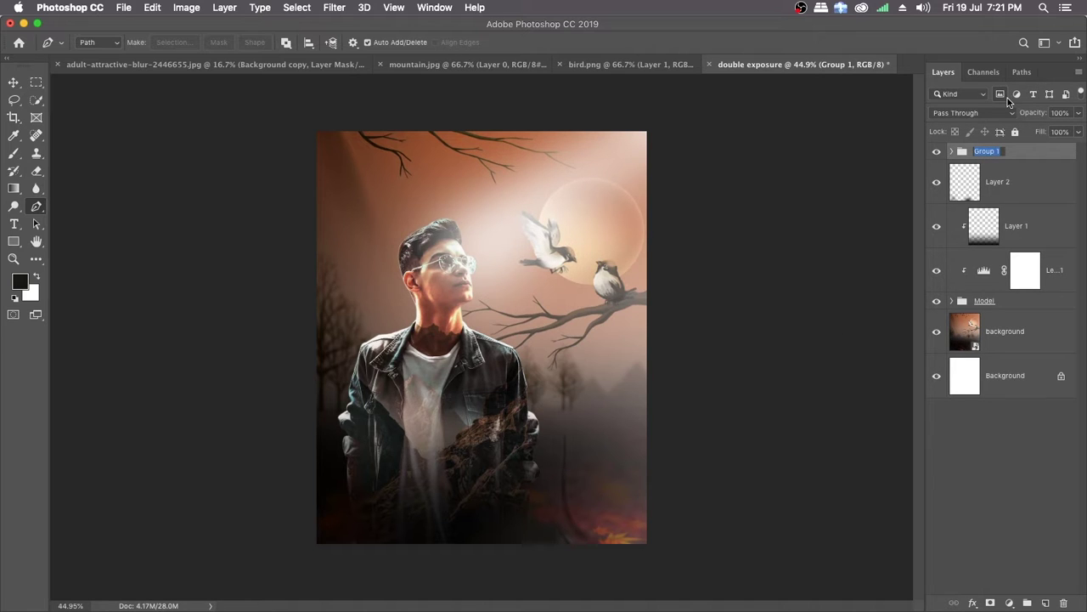
pyautogui.write('Light')
pyautogui.press('Return')
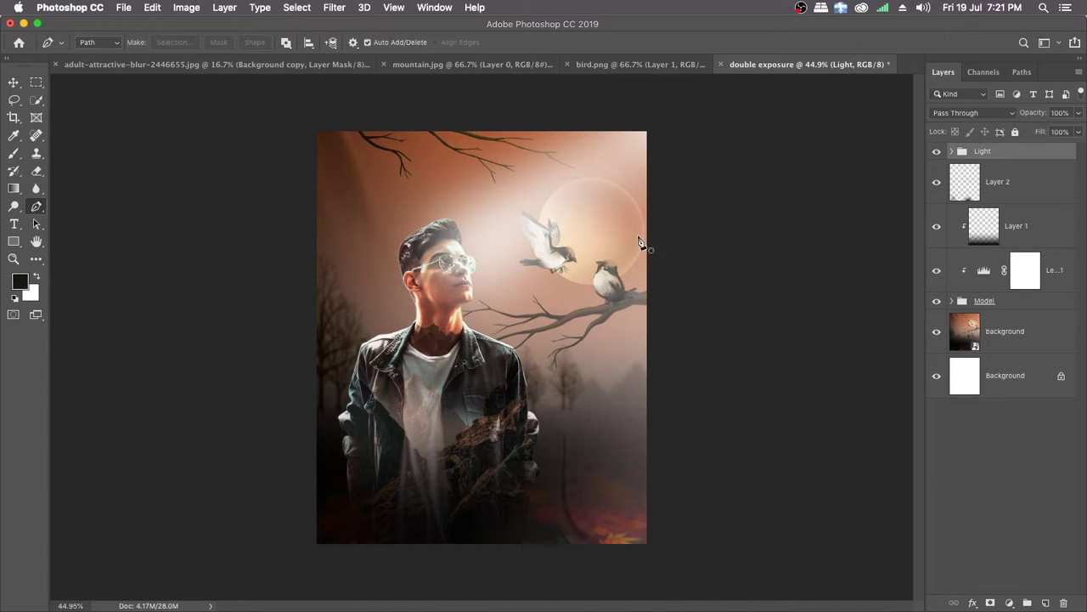
# Step: Inspect the light around the man's face and add a layer mask to the Light group
pyautogui.moveTo(474, 293); pyautogui.dragTo(497, 298)
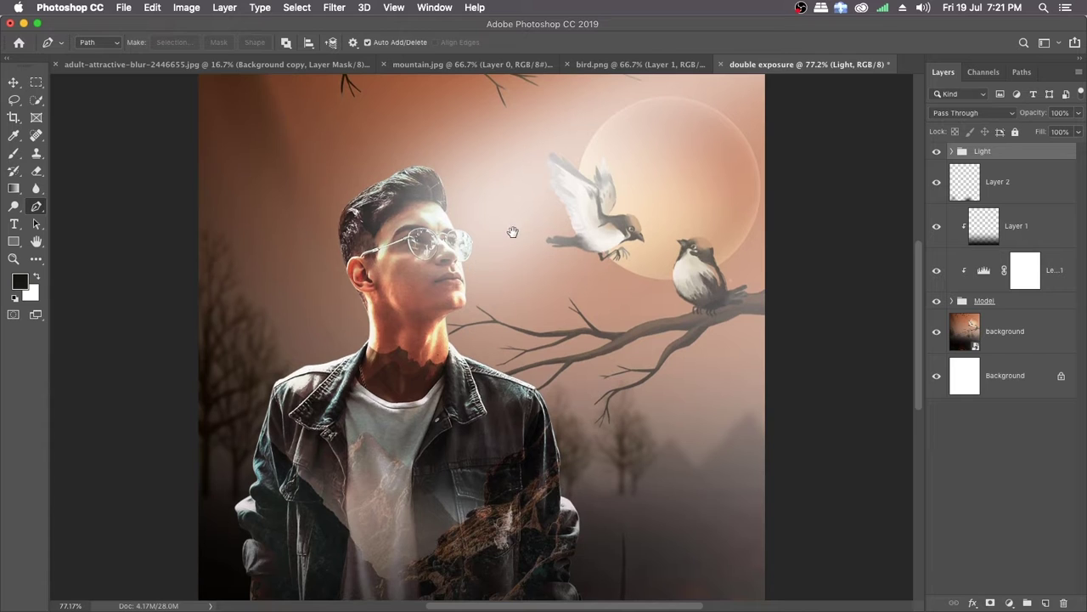
pyautogui.moveTo(510, 233); pyautogui.dragTo(435, 327)
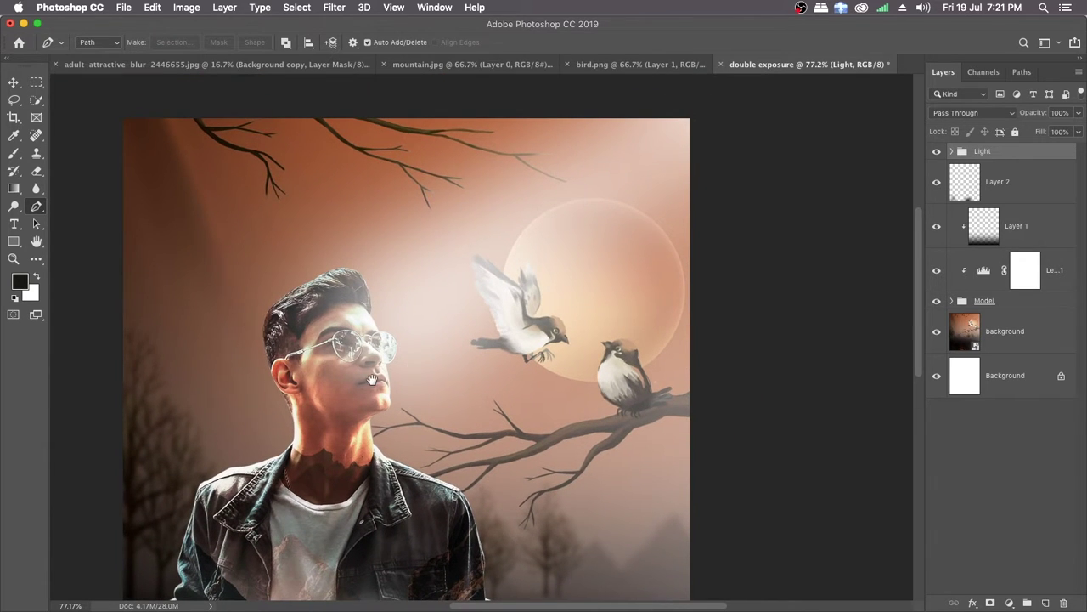
pyautogui.moveTo(371, 382); pyautogui.dragTo(422, 282)
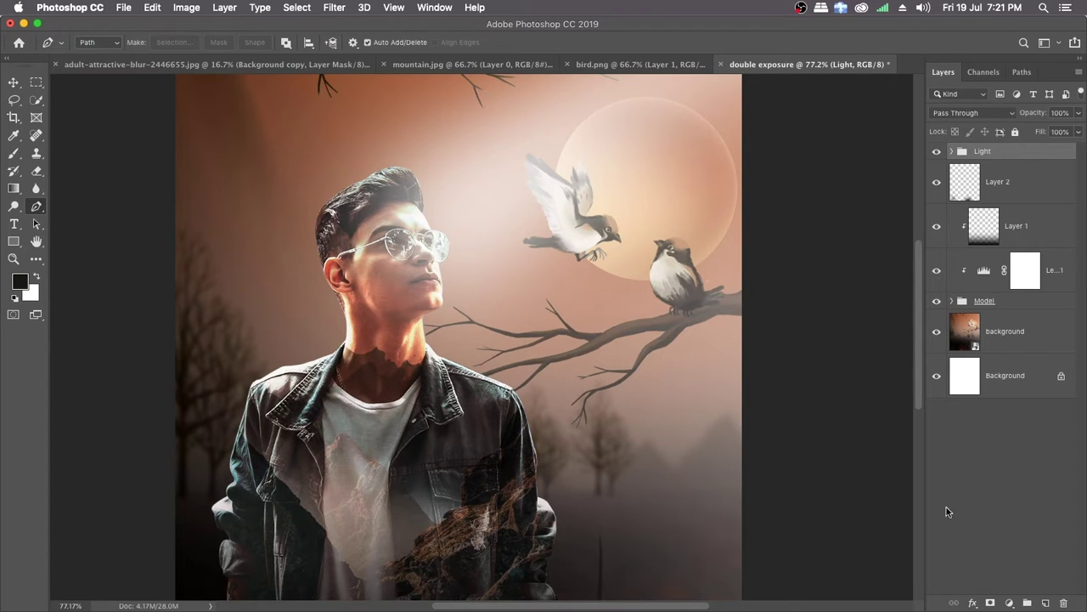
pyautogui.click(990, 603)
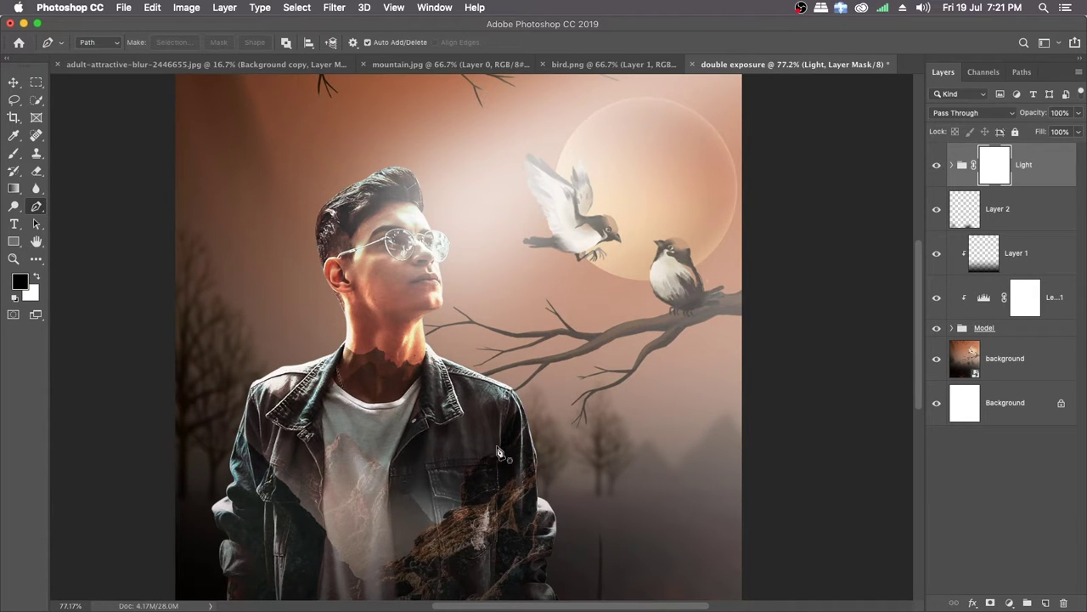
# Step: Paint black on the Light group's mask over the man's face, neck and chest with a soft 150 px brush at 50% opacity
pyautogui.press('b')
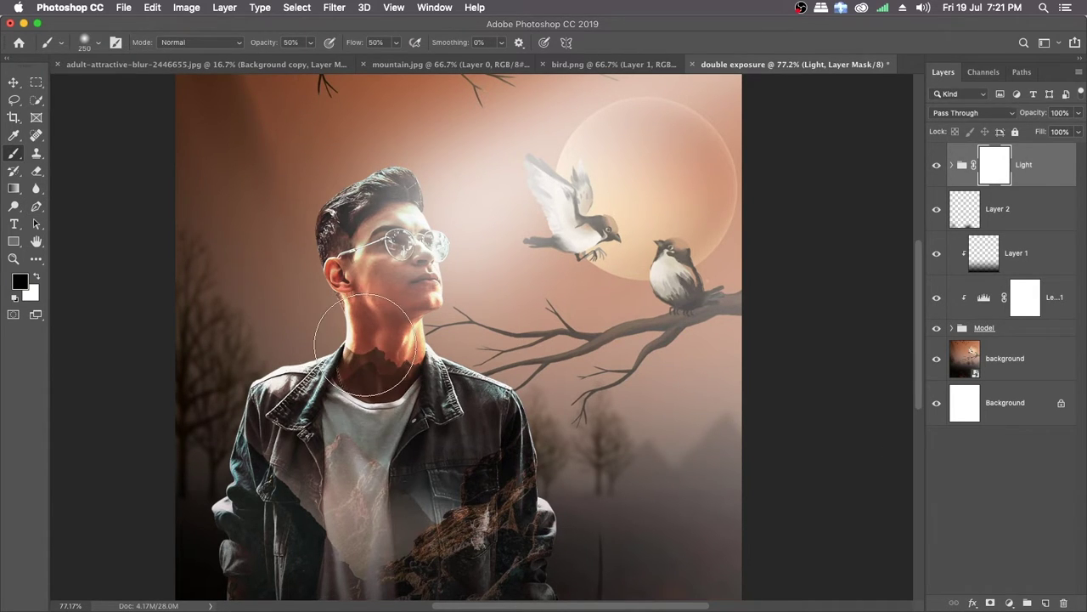
pyautogui.rightClick(365, 346)
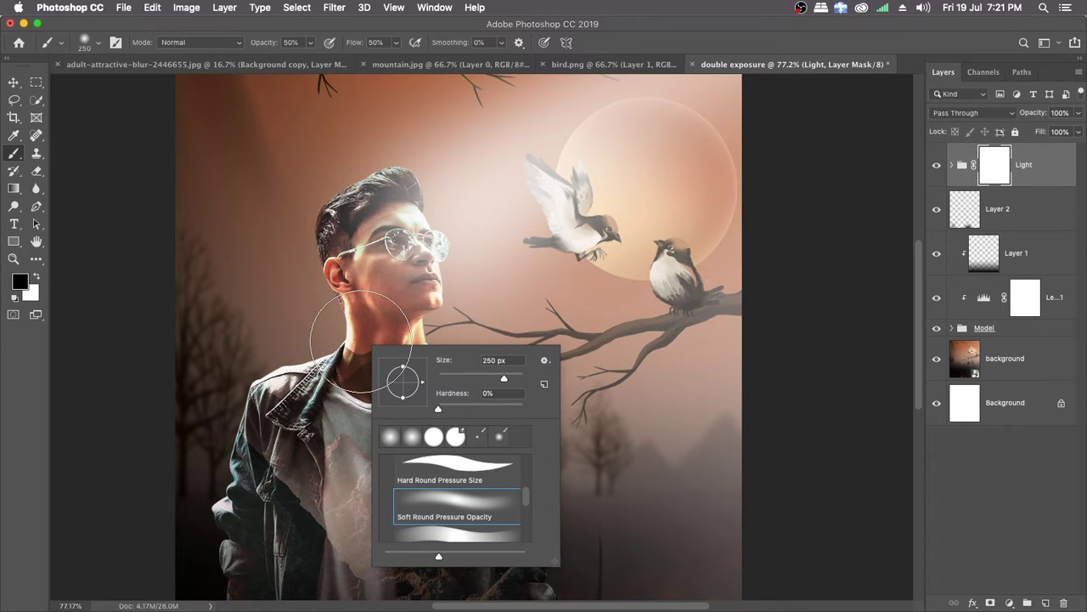
pyautogui.click(662, 41)
pyautogui.press('[')
pyautogui.press('[')
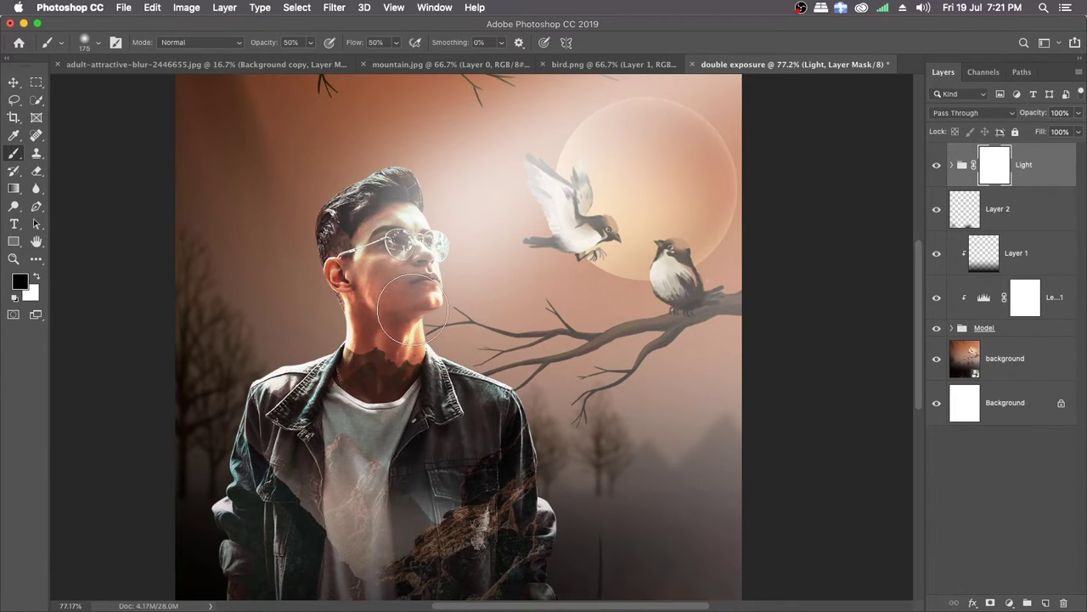
pyautogui.press('[')
pyautogui.moveTo(358, 275)
pyautogui.mouseDown()
pyautogui.moveTo(365, 315)
pyautogui.moveTo(359, 245)
pyautogui.moveTo(380, 324)
pyautogui.moveTo(367, 267)
pyautogui.moveTo(400, 353)
pyautogui.moveTo(349, 280)
pyautogui.moveTo(353, 248)
pyautogui.moveTo(366, 247)
pyautogui.moveTo(385, 301)
pyautogui.moveTo(379, 350)
pyautogui.moveTo(344, 240)
pyautogui.moveTo(342, 299)
pyautogui.moveTo(334, 219)
pyautogui.moveTo(348, 191)
pyautogui.moveTo(321, 234)
pyautogui.moveTo(336, 301)
pyautogui.moveTo(379, 348)
pyautogui.moveTo(364, 316)
pyautogui.moveTo(401, 347)
pyautogui.moveTo(398, 338)
pyautogui.moveTo(424, 387)
pyautogui.moveTo(434, 413)
pyautogui.moveTo(382, 387)
pyautogui.moveTo(408, 437)
pyautogui.moveTo(422, 427)
pyautogui.moveTo(390, 399)
pyautogui.moveTo(415, 445)
pyautogui.moveTo(449, 458)
pyautogui.moveTo(411, 416)
pyautogui.moveTo(431, 419)
pyautogui.moveTo(460, 459)
pyautogui.moveTo(493, 444)
pyautogui.moveTo(453, 435)
pyautogui.mouseUp()
pyautogui.scroll(1, 452, 435)
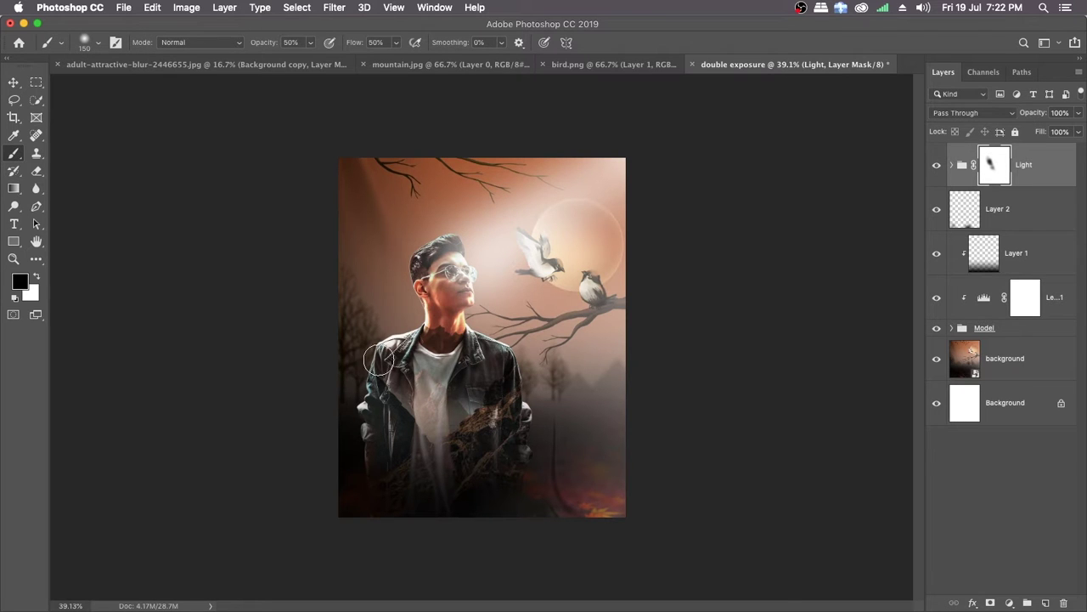
# Step: Add a new layer above the model copy inside the Model group and clip it to the model copy
pyautogui.click(953, 329)
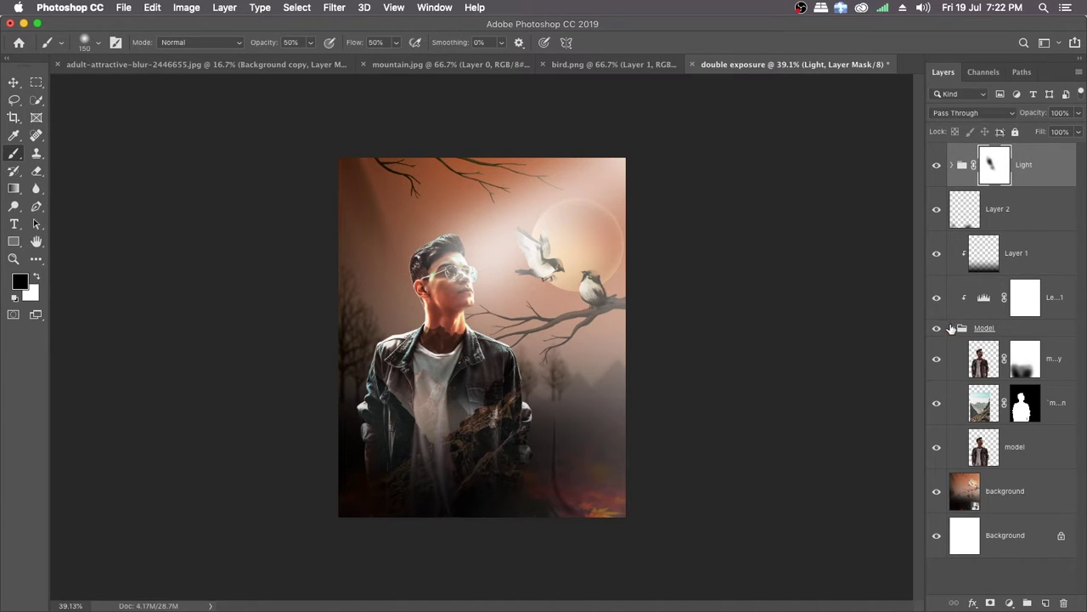
pyautogui.click(1048, 364)
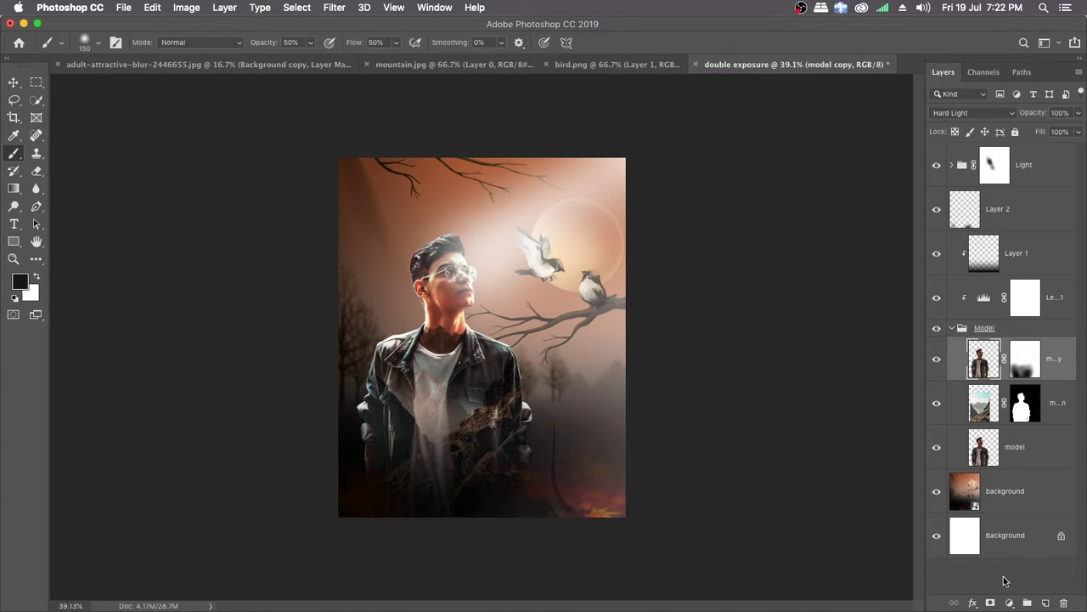
pyautogui.click(1045, 602)
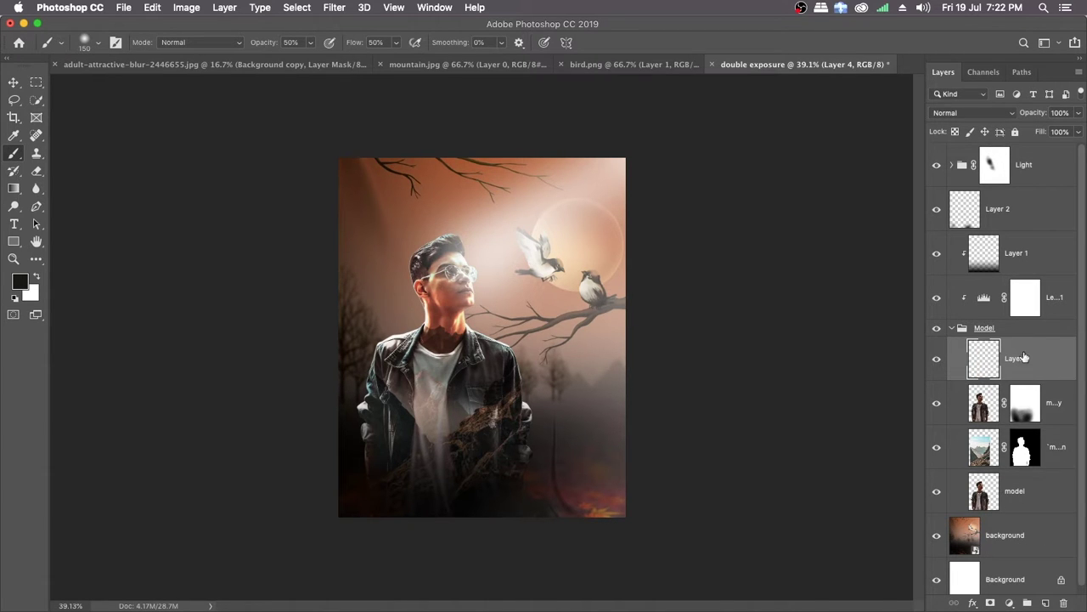
pyautogui.keyDown('alt'); pyautogui.click(1059, 380); pyautogui.keyUp('alt')
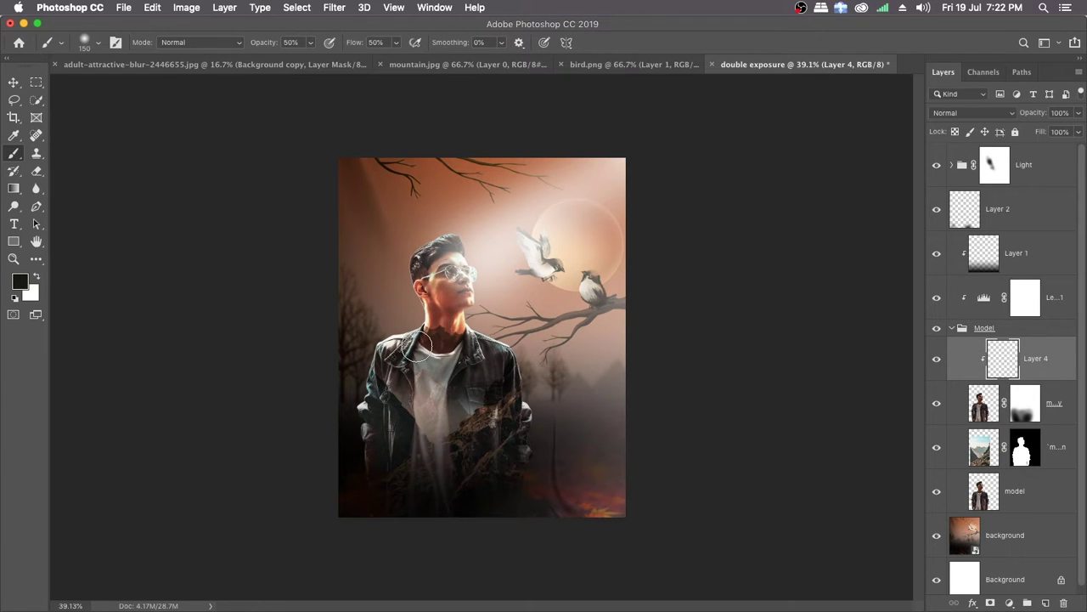
# Step: Sample the dark background beside the man's elbow and paint it over the adjacent jacket sleeve on the clipped layer
pyautogui.scroll(3, 431, 367)
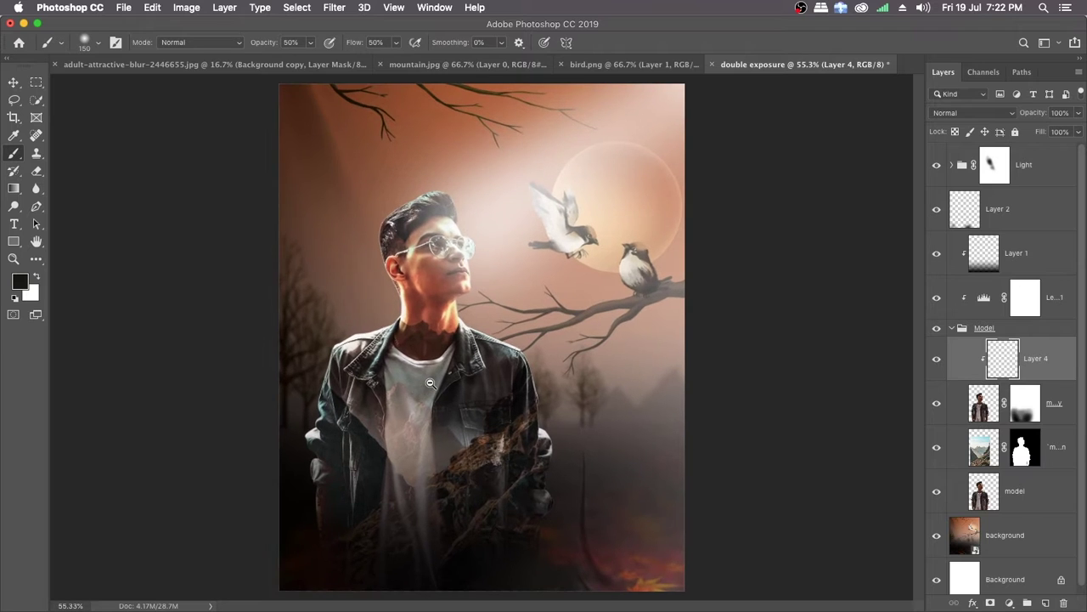
pyautogui.scroll(2, 382, 433)
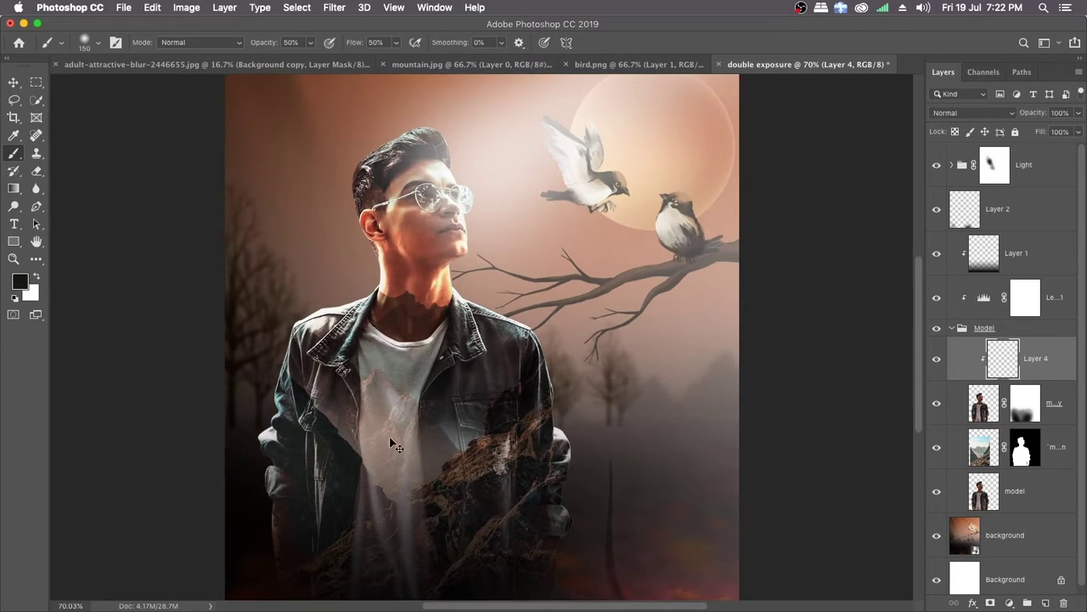
pyautogui.moveTo(381, 472)
pyautogui.mouseDown()
pyautogui.moveTo(406, 395)
pyautogui.moveTo(433, 372)
pyautogui.mouseUp()
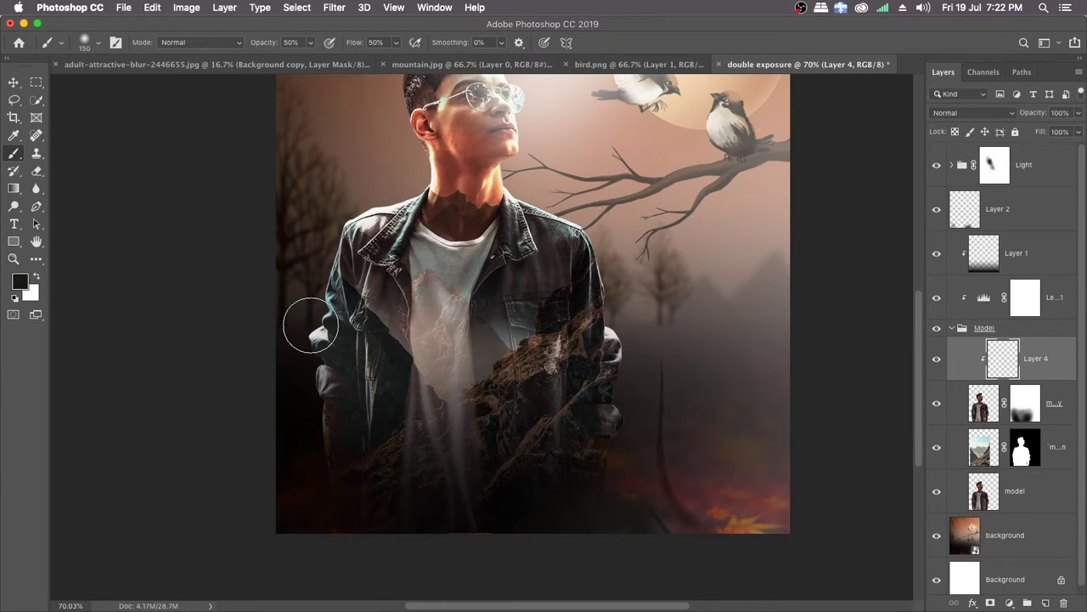
pyautogui.keyDown('alt'); pyautogui.click(304, 330); pyautogui.keyUp('alt')
pyautogui.click(323, 327)
pyautogui.moveTo(314, 367)
pyautogui.mouseDown()
pyautogui.moveTo(349, 265)
pyautogui.moveTo(324, 341)
pyautogui.moveTo(349, 252)
pyautogui.moveTo(322, 328)
pyautogui.moveTo(348, 255)
pyautogui.moveTo(323, 256)
pyautogui.moveTo(323, 333)
pyautogui.moveTo(310, 351)
pyautogui.moveTo(350, 226)
pyautogui.moveTo(314, 296)
pyautogui.moveTo(311, 437)
pyautogui.mouseUp()
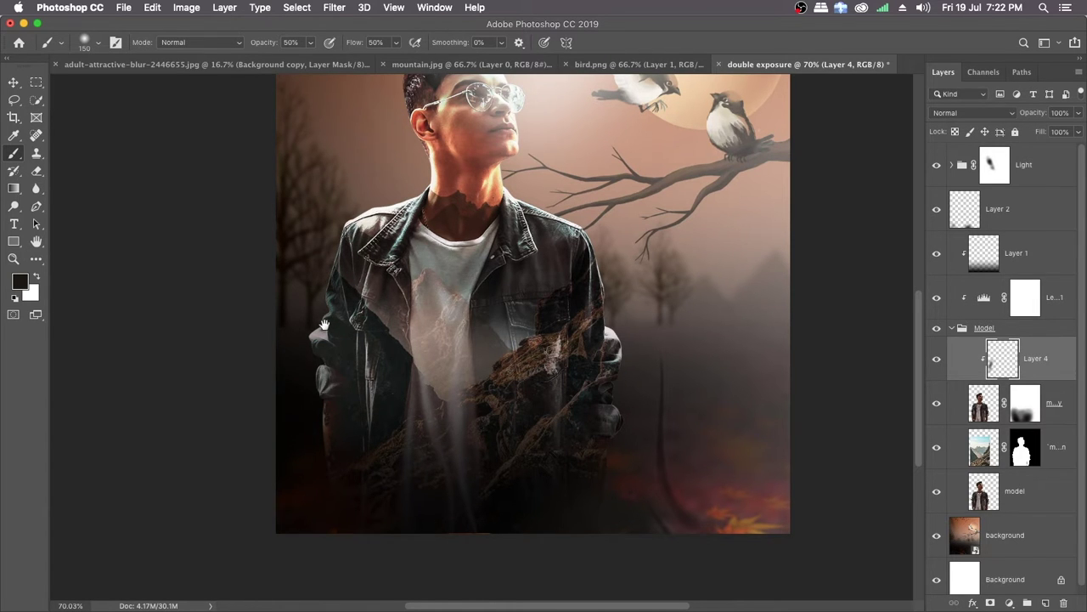
pyautogui.moveTo(324, 307); pyautogui.dragTo(308, 343)
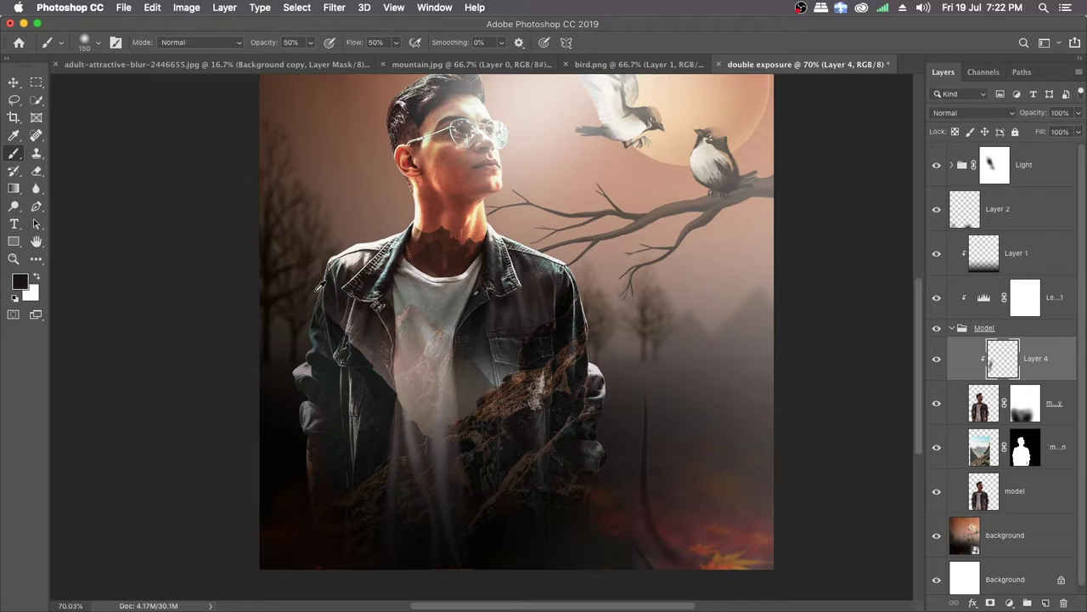
# Step: Sample nearby background tones and paint them softly over the jacket shoulder beside the trees, undoing and redoing one stroke
pyautogui.keyDown('alt'); pyautogui.click(315, 291); pyautogui.keyUp('alt')
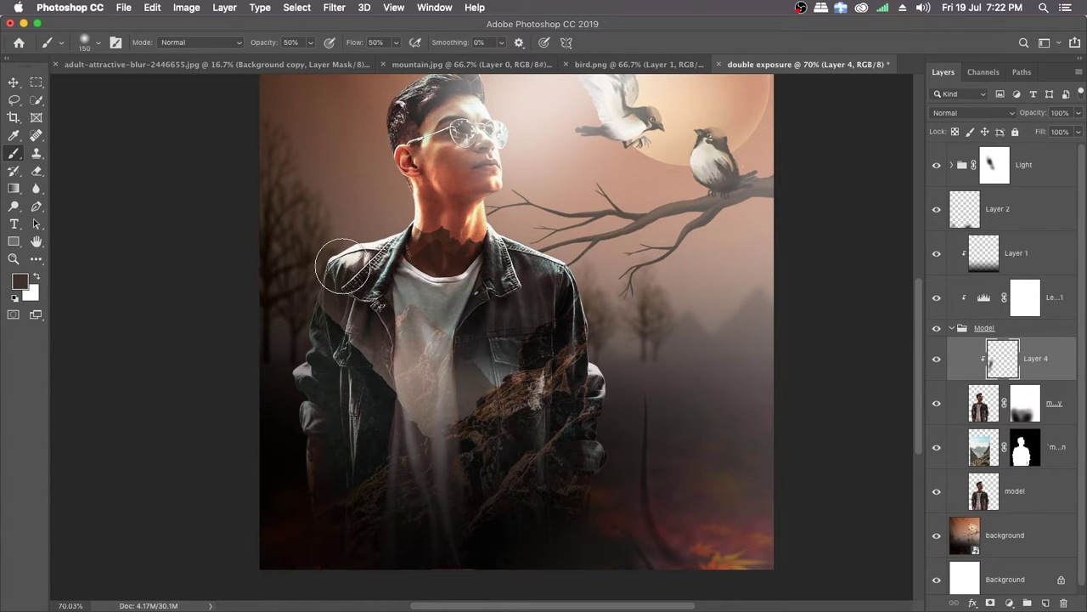
pyautogui.scroll(2, 350, 259)
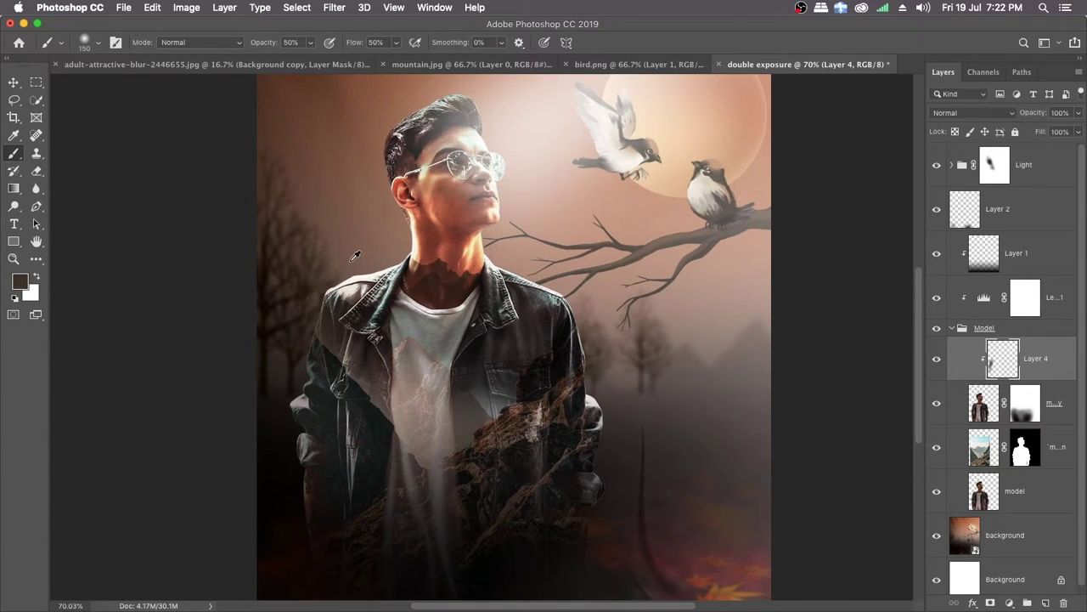
pyautogui.keyDown('alt'); pyautogui.click(353, 257); pyautogui.keyUp('alt')
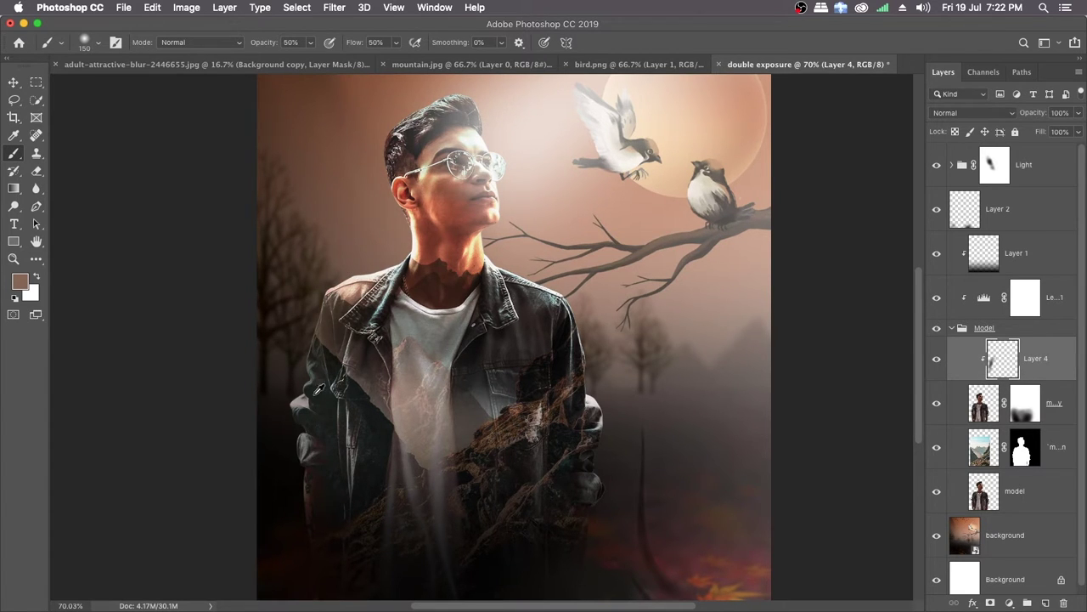
pyautogui.keyDown('alt'); pyautogui.click(282, 436); pyautogui.keyUp('alt')
pyautogui.moveTo(321, 287); pyautogui.dragTo(383, 259)
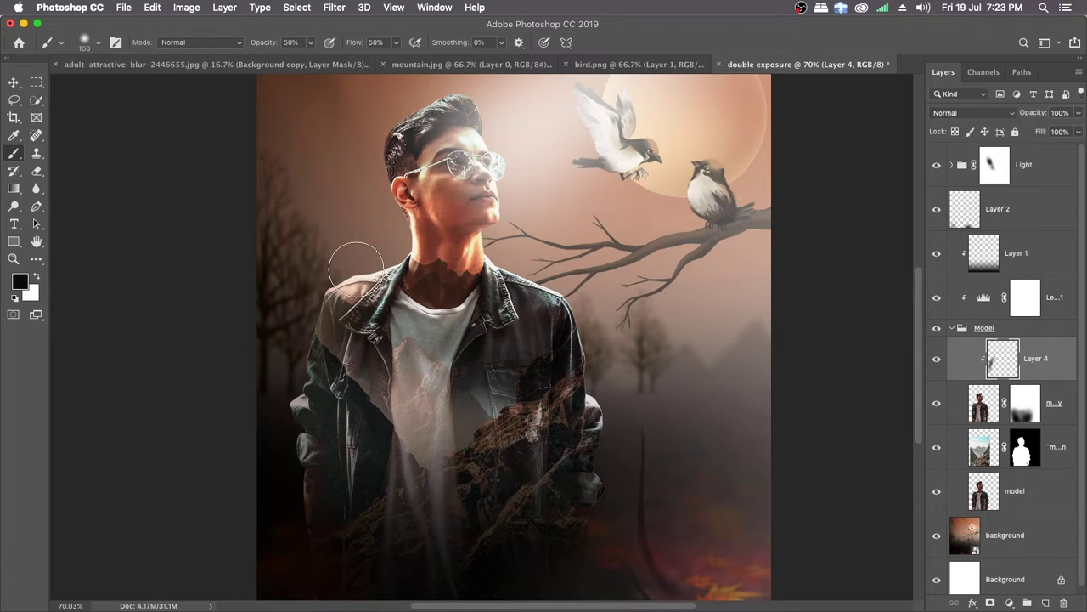
pyautogui.press('super+z')
pyautogui.moveTo(346, 281)
pyautogui.mouseDown()
pyautogui.moveTo(419, 245)
pyautogui.moveTo(378, 266)
pyautogui.moveTo(396, 237)
pyautogui.moveTo(392, 191)
pyautogui.moveTo(395, 264)
pyautogui.moveTo(399, 229)
pyautogui.moveTo(386, 324)
pyautogui.moveTo(395, 216)
pyautogui.moveTo(388, 302)
pyautogui.moveTo(390, 248)
pyautogui.moveTo(389, 292)
pyautogui.moveTo(364, 330)
pyautogui.moveTo(366, 147)
pyautogui.moveTo(381, 132)
pyautogui.moveTo(374, 168)
pyautogui.moveTo(385, 158)
pyautogui.moveTo(386, 205)
pyautogui.moveTo(382, 169)
pyautogui.moveTo(380, 198)
pyautogui.moveTo(421, 282)
pyautogui.moveTo(391, 216)
pyautogui.moveTo(415, 268)
pyautogui.moveTo(383, 136)
pyautogui.moveTo(410, 109)
pyautogui.mouseUp()
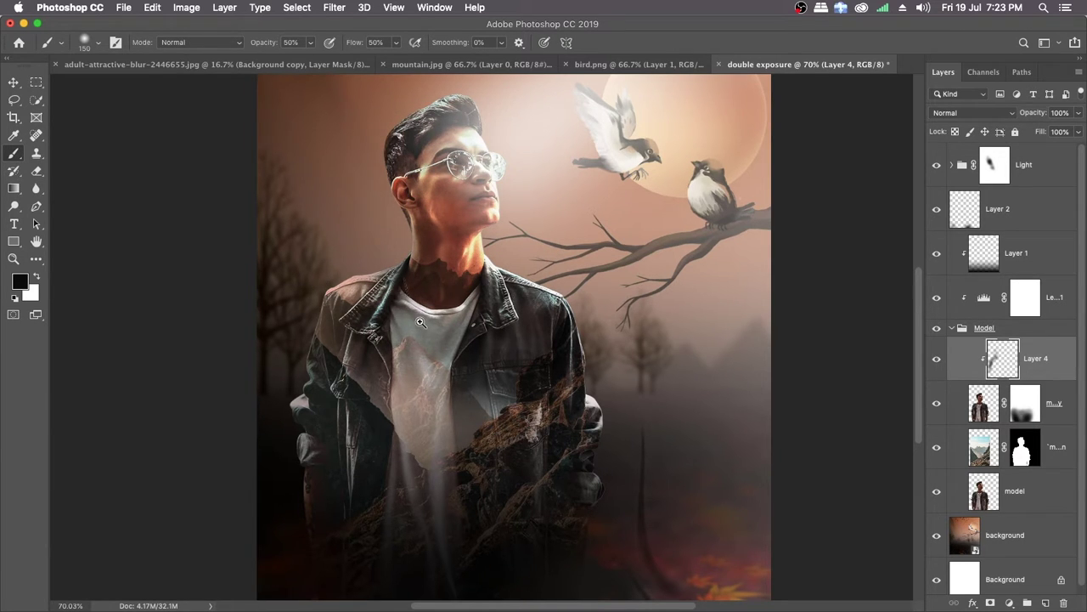
# Step: Darken the bright elbow and sleeve edge on the jacket's tree side with soft black strokes
pyautogui.moveTo(421, 323)
pyautogui.mouseDown()
pyautogui.moveTo(320, 297)
pyautogui.moveTo(384, 307)
pyautogui.mouseUp()
pyautogui.scroll(1, 385, 307)
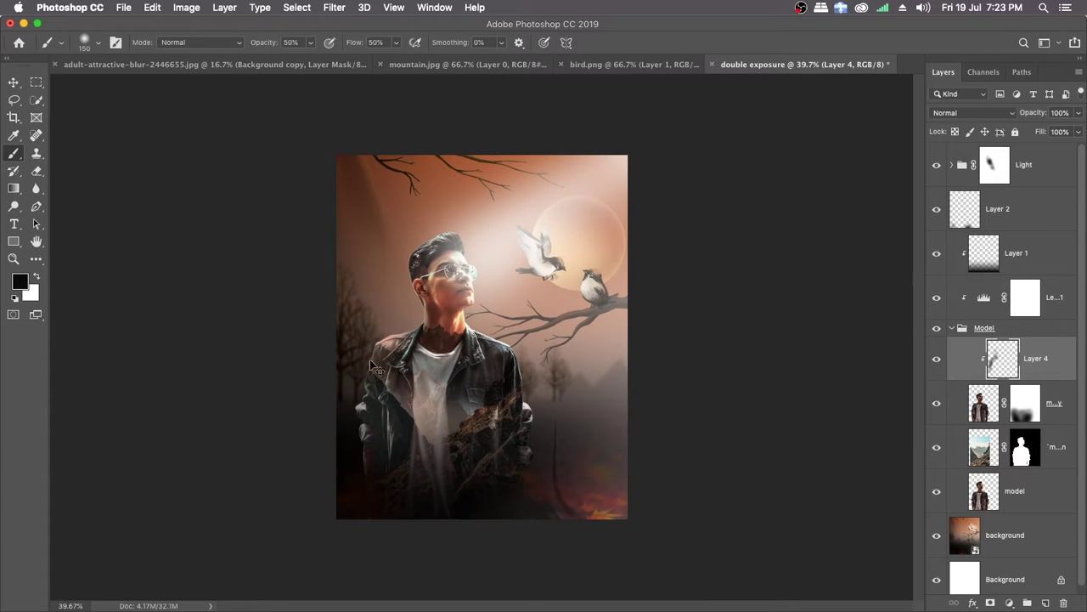
pyautogui.scroll(3, 374, 388)
pyautogui.moveTo(344, 398); pyautogui.dragTo(402, 313)
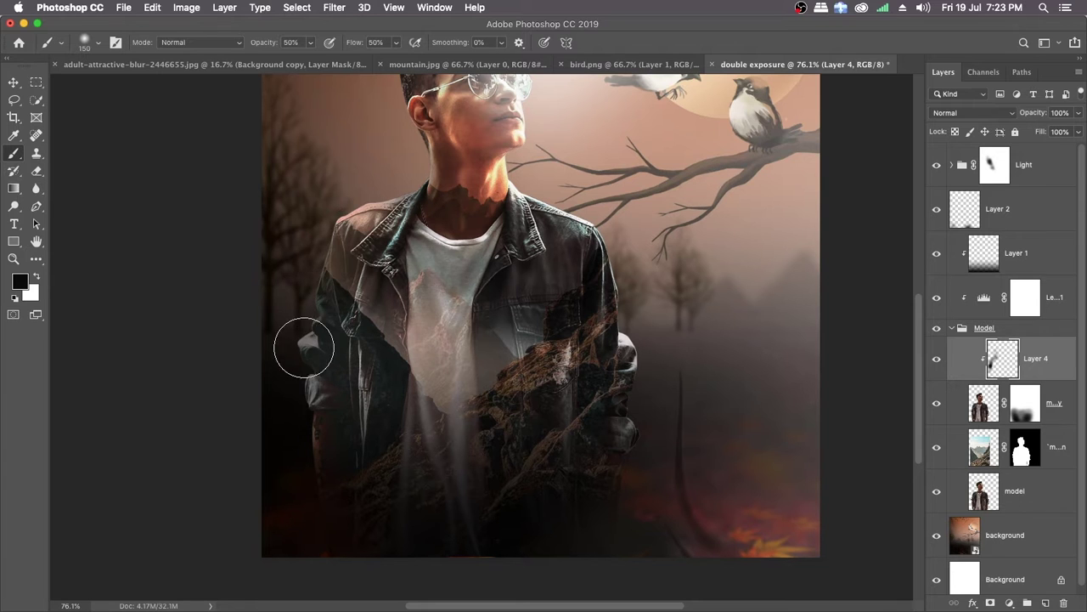
pyautogui.moveTo(304, 347); pyautogui.dragTo(308, 267)
pyautogui.moveTo(426, 335); pyautogui.dragTo(403, 307)
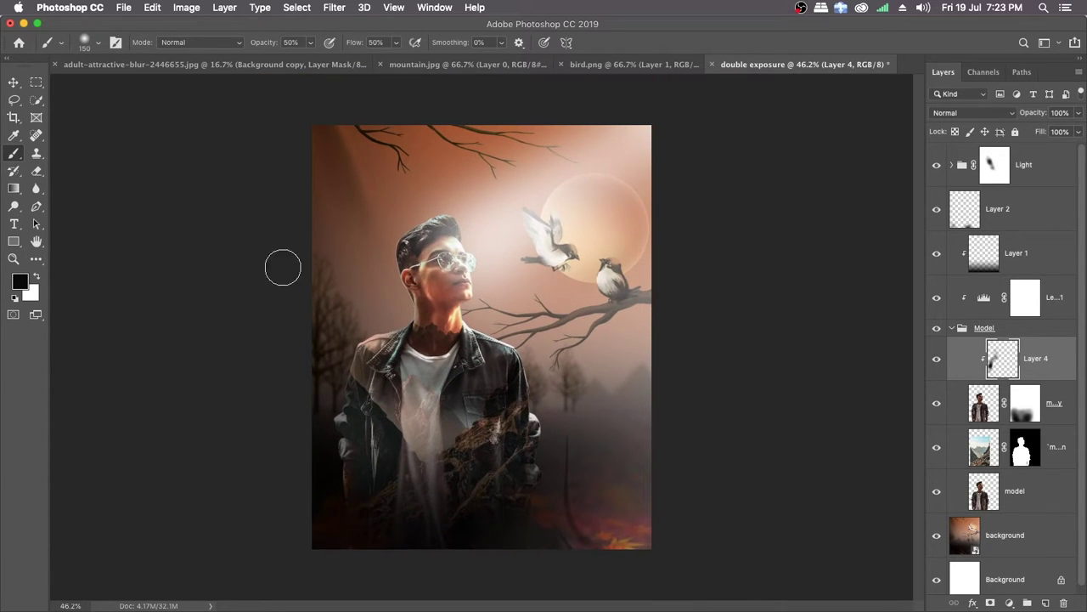
# Step: Sample the background beside the opposite elbow and paint it over that sleeve on the clipped Layer 4
pyautogui.moveTo(449, 412); pyautogui.dragTo(480, 363)
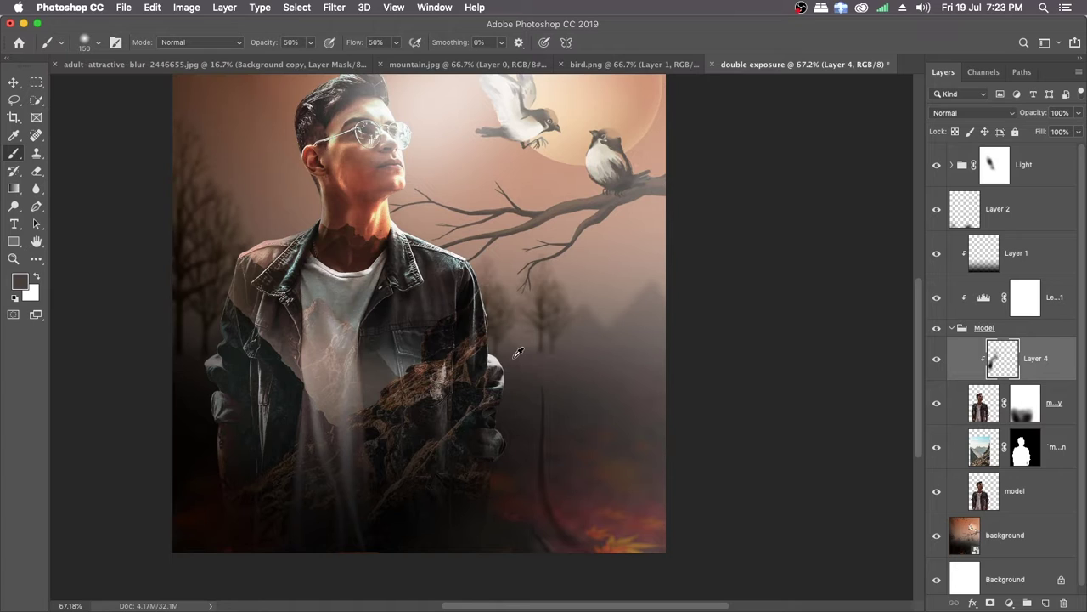
pyautogui.moveTo(495, 358)
pyautogui.mouseDown()
pyautogui.moveTo(508, 395)
pyautogui.moveTo(493, 338)
pyautogui.mouseUp()
pyautogui.keyDown('super'); pyautogui.click(510, 346); pyautogui.keyUp('super')
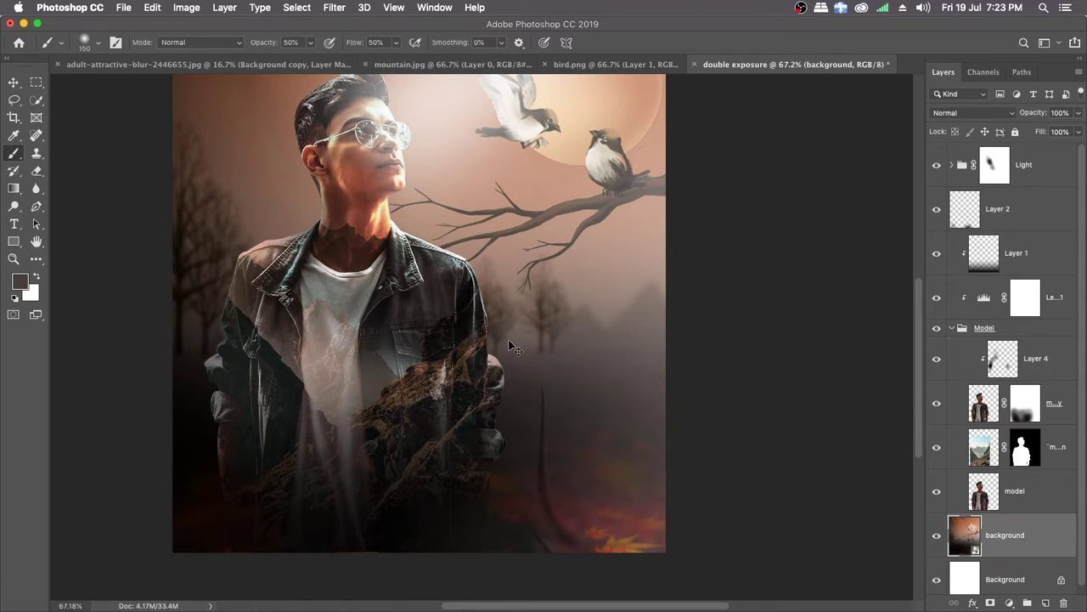
pyautogui.click(1047, 362)
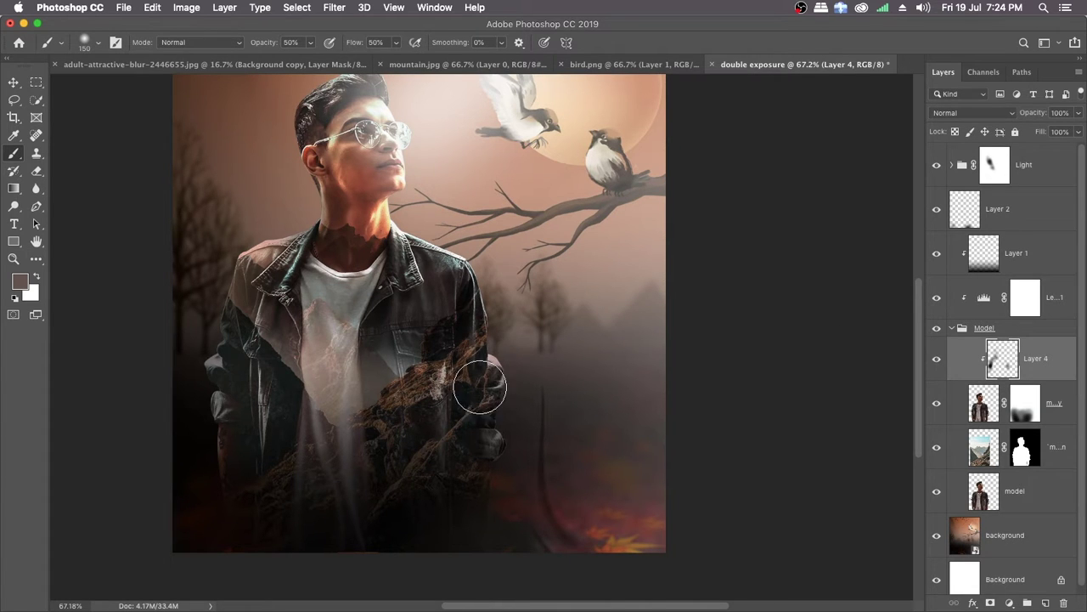
pyautogui.moveTo(480, 387)
pyautogui.mouseDown()
pyautogui.moveTo(505, 517)
pyautogui.moveTo(497, 460)
pyautogui.moveTo(490, 497)
pyautogui.moveTo(496, 417)
pyautogui.moveTo(481, 315)
pyautogui.moveTo(502, 441)
pyautogui.moveTo(499, 405)
pyautogui.moveTo(488, 524)
pyautogui.mouseUp()
# Step: Examine how the man's hair, face, neck and jacket blend with the background up close and in full view
pyautogui.scroll(-3, 440, 390)
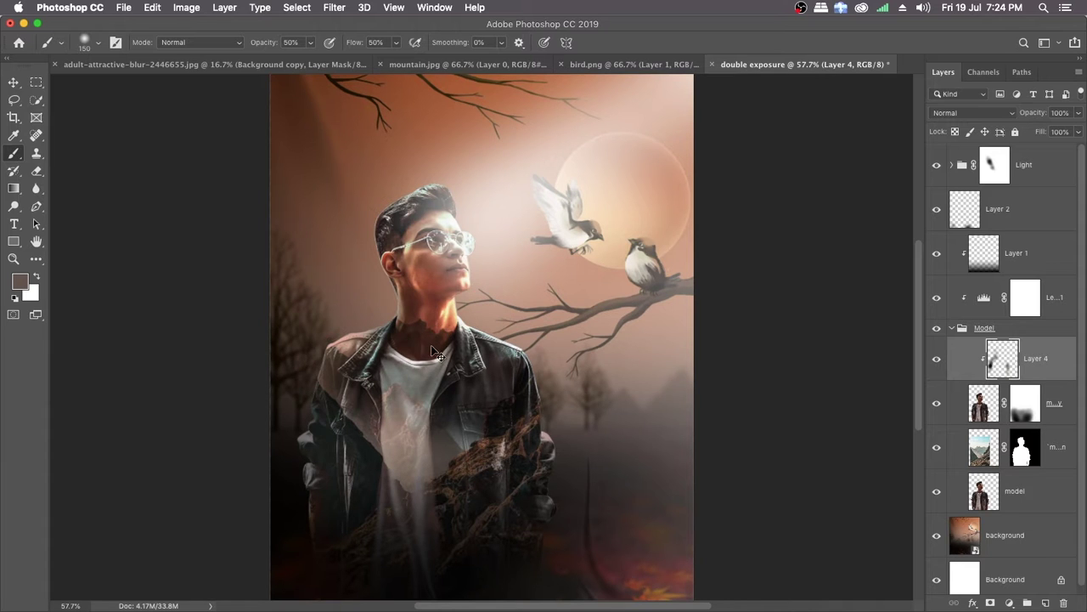
pyautogui.moveTo(421, 352)
pyautogui.mouseDown()
pyautogui.moveTo(437, 349)
pyautogui.moveTo(415, 342)
pyautogui.mouseUp()
pyautogui.scroll(5, 414, 342)
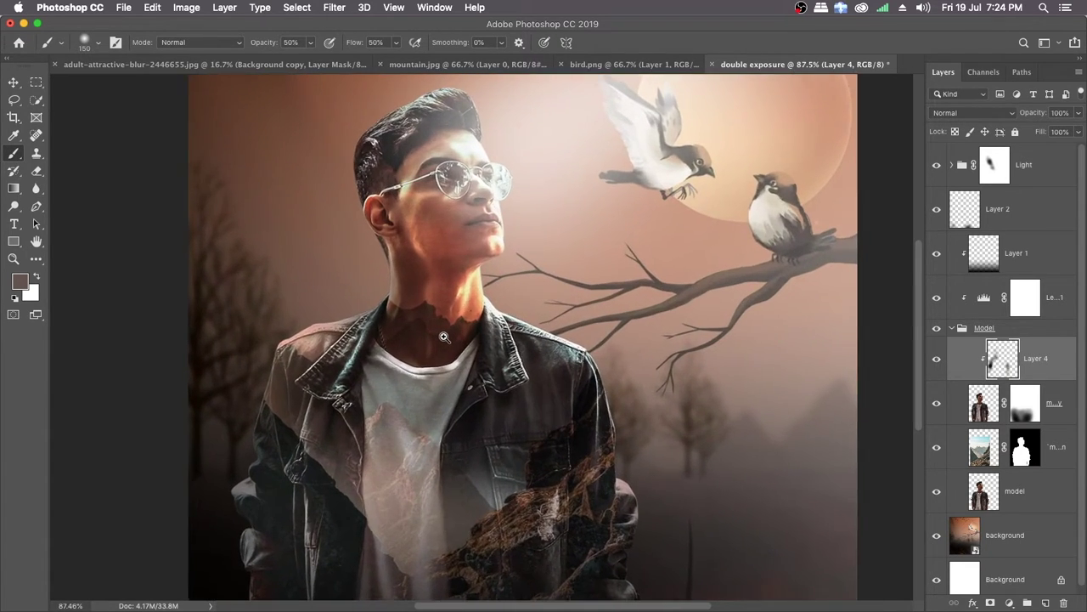
pyautogui.scroll(-5, 441, 336)
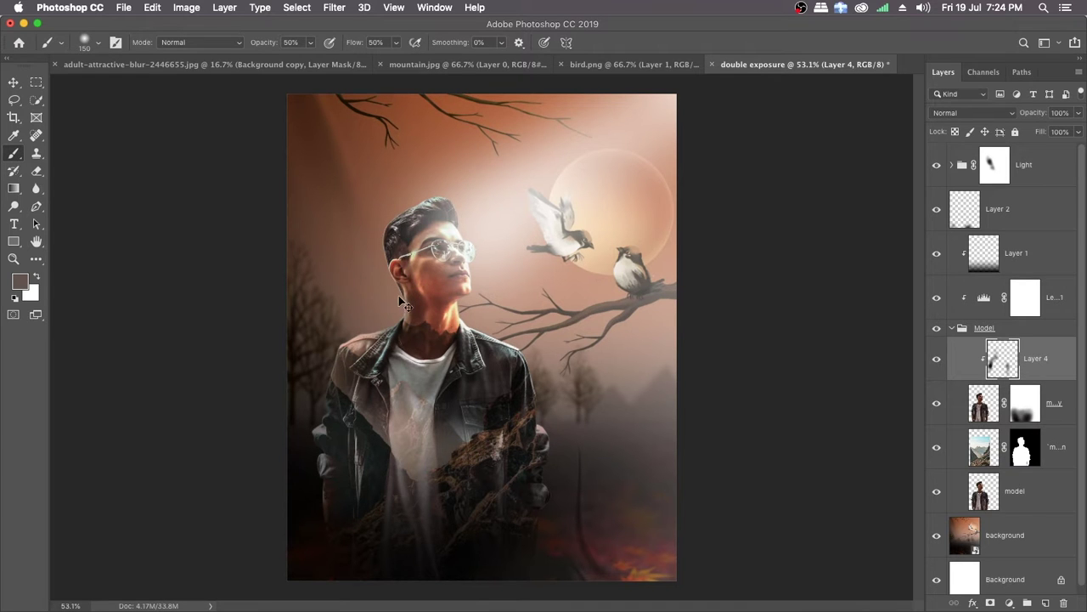
pyautogui.moveTo(375, 296); pyautogui.dragTo(433, 345)
pyautogui.moveTo(433, 244)
pyautogui.mouseDown()
pyautogui.moveTo(424, 288)
pyautogui.moveTo(395, 236)
pyautogui.mouseUp()
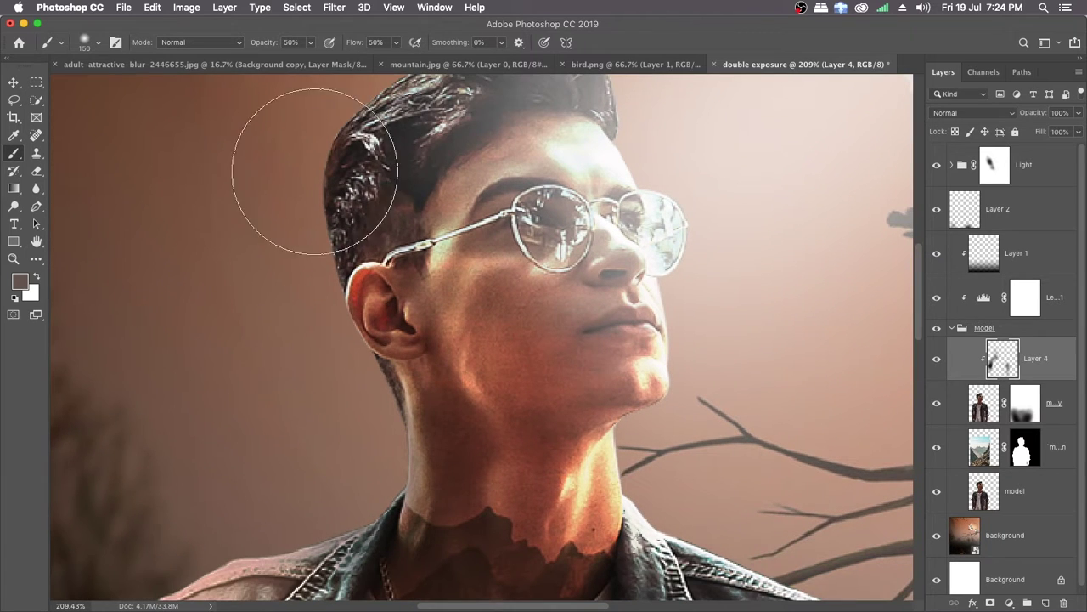
pyautogui.moveTo(476, 342)
pyautogui.mouseDown()
pyautogui.moveTo(371, 335)
pyautogui.moveTo(405, 313)
pyautogui.mouseUp()
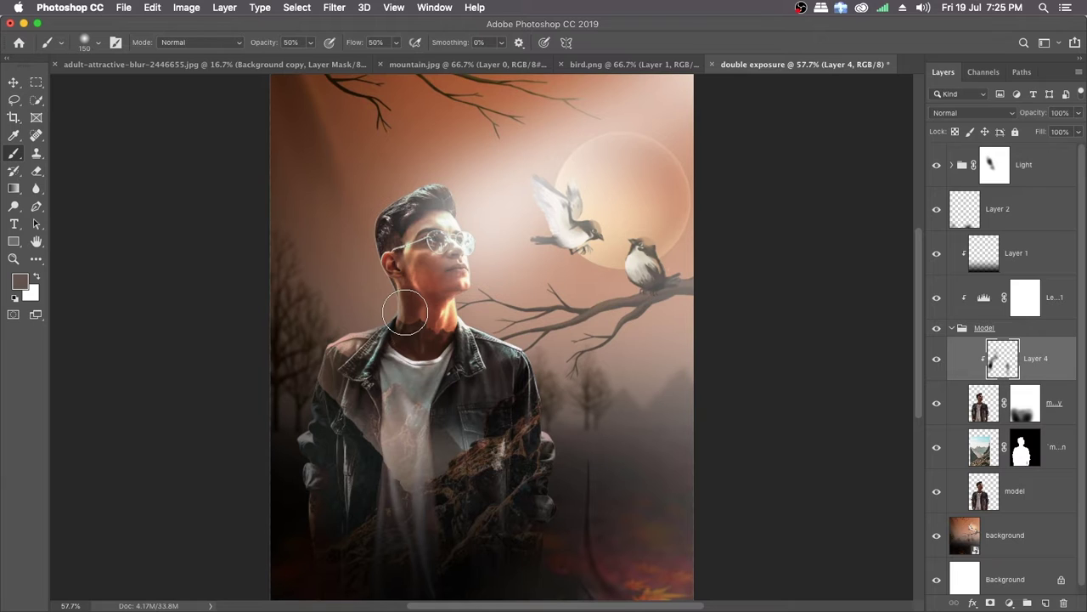
# Step: Add a Curves adjustment layer above Layer 4 in the Model group and pull the curve down strongly to darken the man
pyautogui.click(1010, 603)
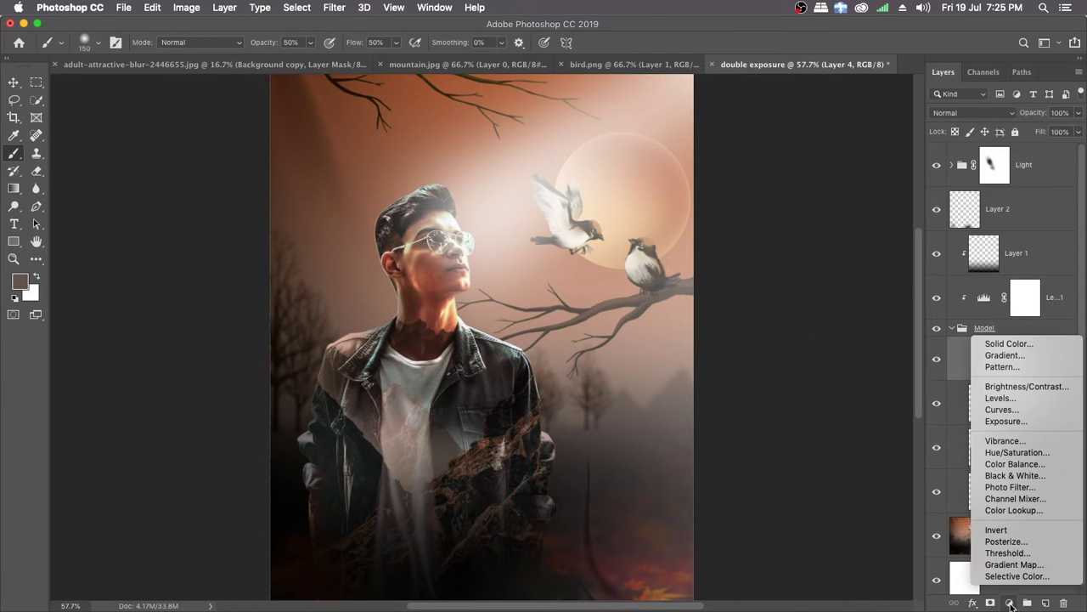
pyautogui.click(1001, 409)
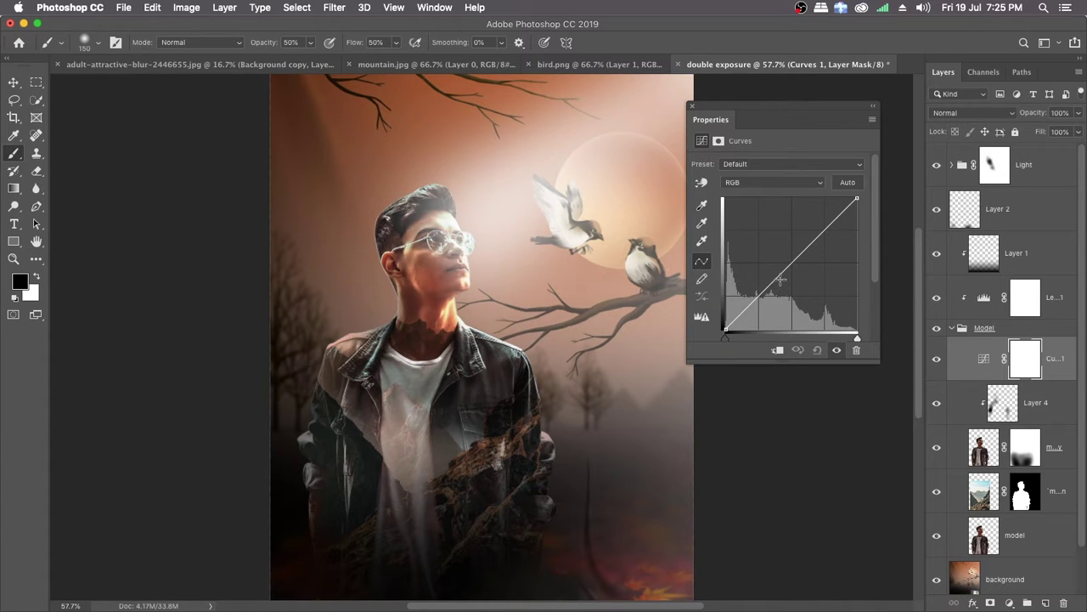
pyautogui.moveTo(777, 276); pyautogui.dragTo(820, 305)
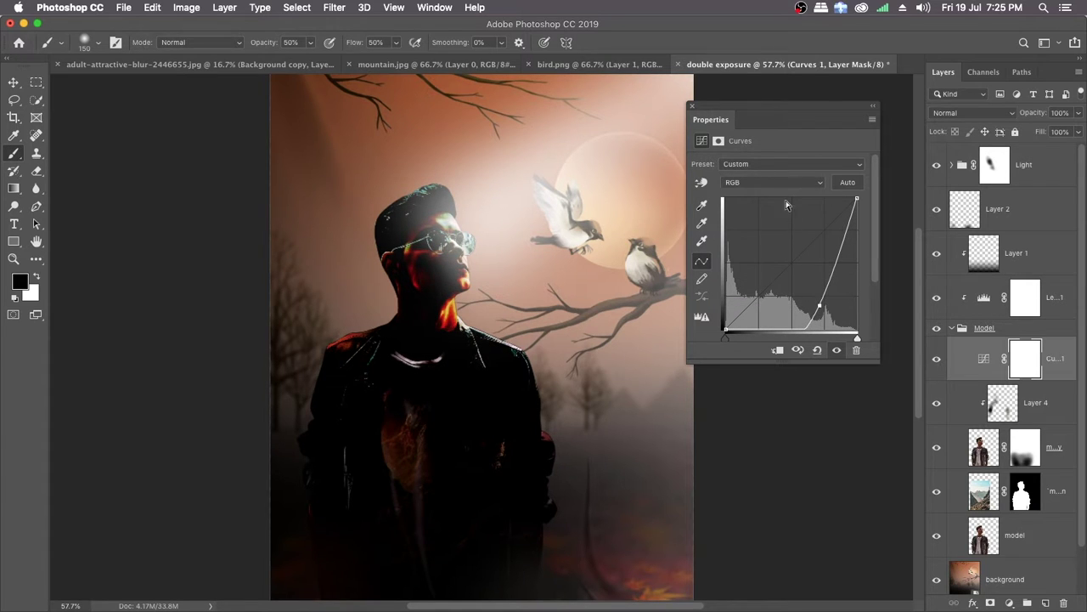
pyautogui.click(692, 109)
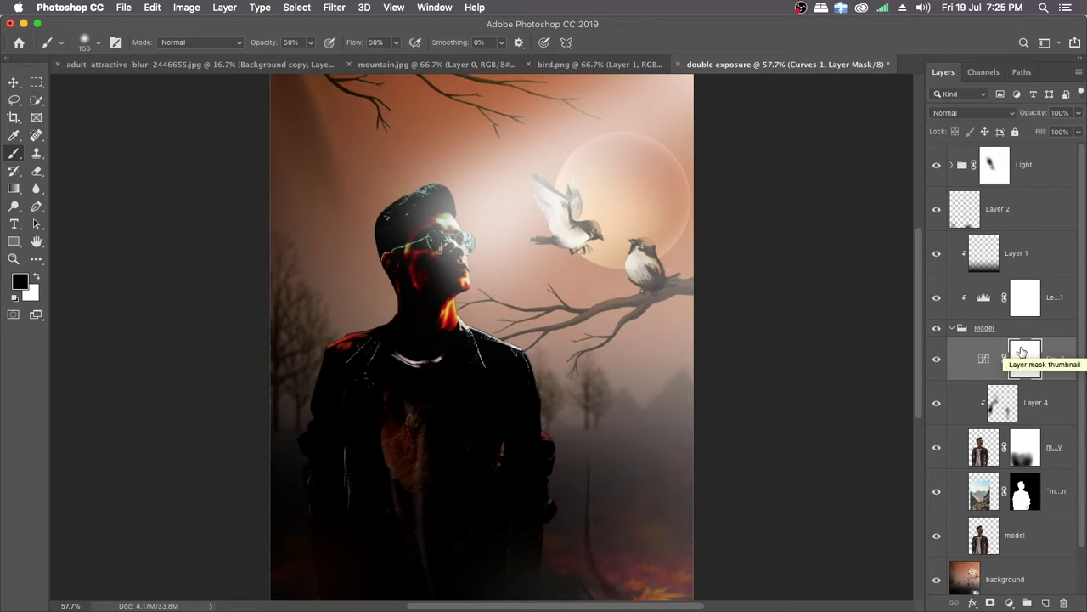
# Step: Invert the Curves 1 mask to black and paint white at 30% opacity and 20% flow over the man's hair, face, neck and jacket
pyautogui.press('super+i')
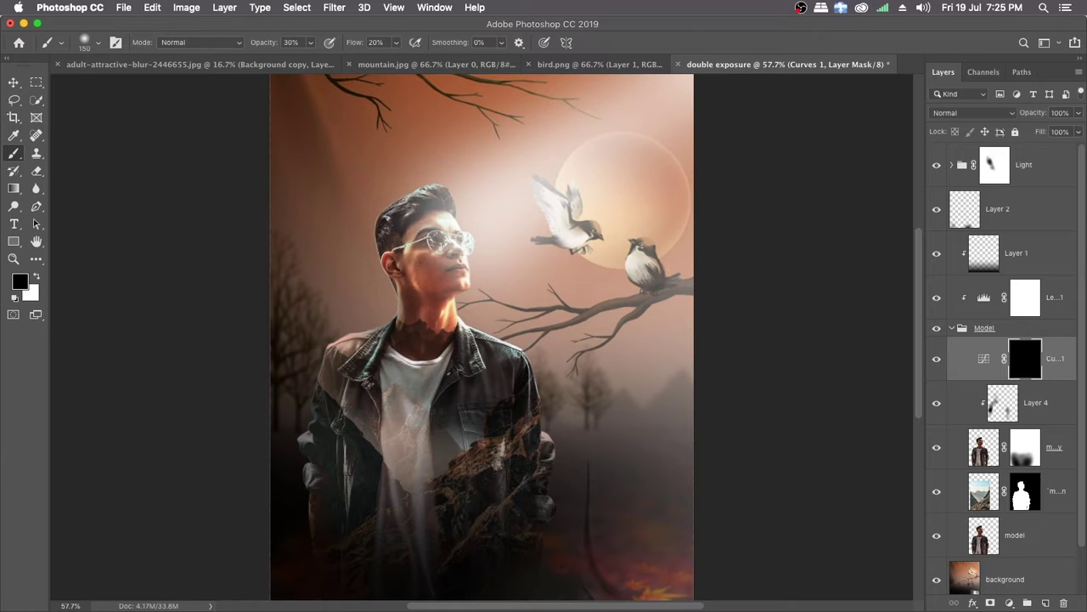
pyautogui.moveTo(337, 280)
pyautogui.mouseDown()
pyautogui.moveTo(364, 289)
pyautogui.moveTo(368, 263)
pyautogui.moveTo(343, 292)
pyautogui.moveTo(300, 293)
pyautogui.moveTo(215, 259)
pyautogui.mouseUp()
pyautogui.rightClick(558, 244)
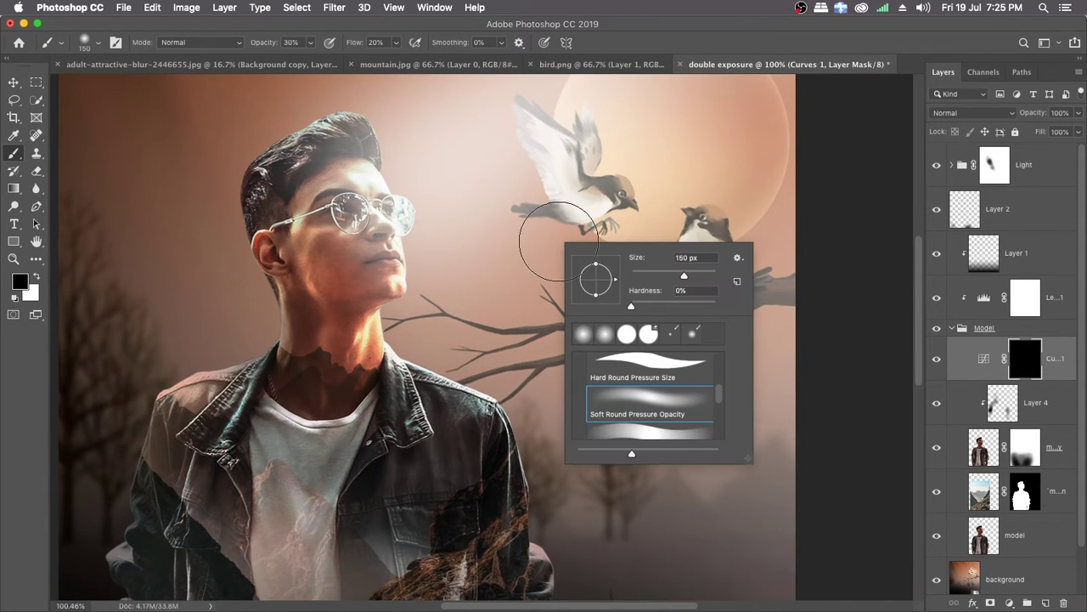
pyautogui.click(649, 49)
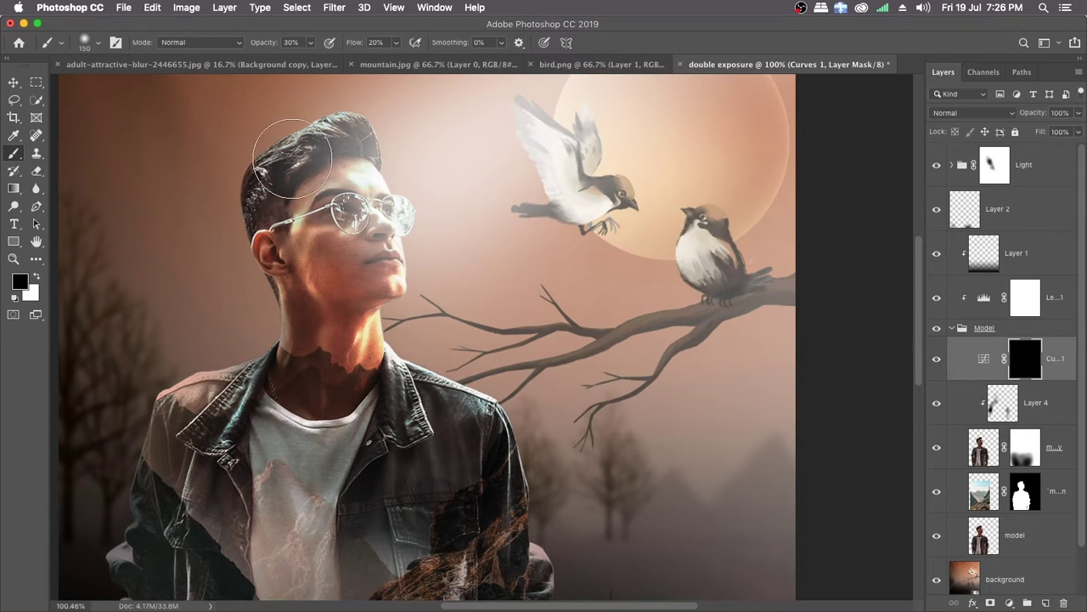
pyautogui.moveTo(325, 308); pyautogui.dragTo(255, 231)
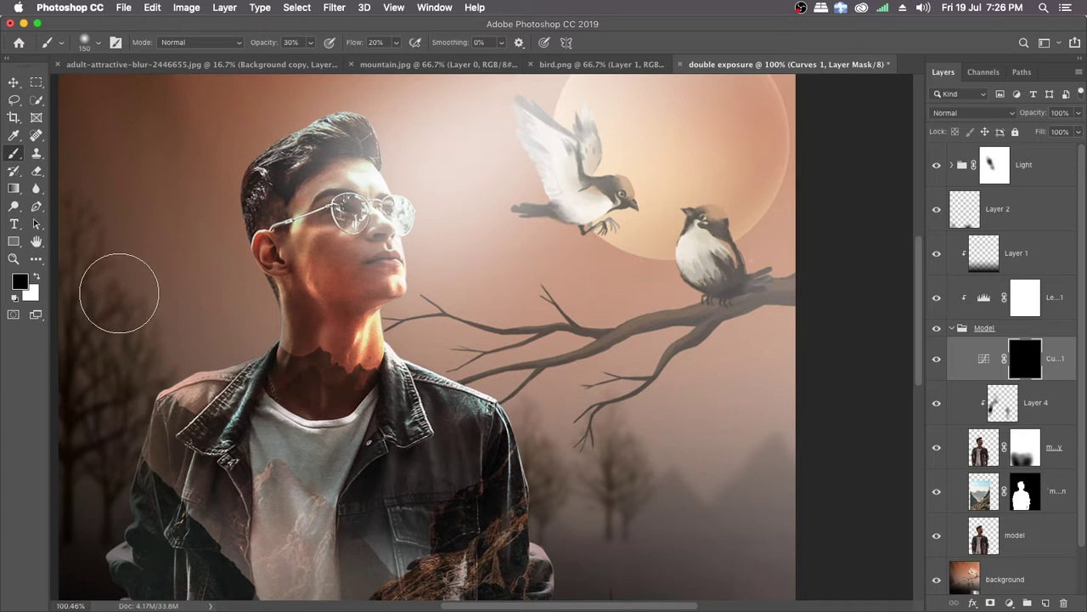
pyautogui.click(37, 280)
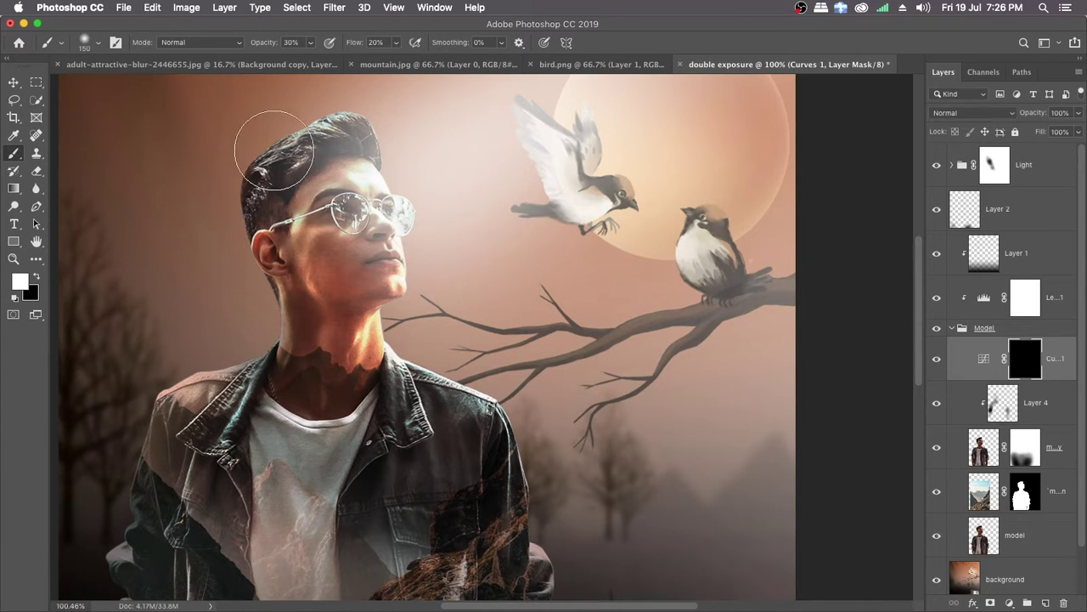
pyautogui.moveTo(282, 157)
pyautogui.mouseDown()
pyautogui.moveTo(257, 217)
pyautogui.moveTo(240, 180)
pyautogui.moveTo(266, 188)
pyautogui.moveTo(262, 253)
pyautogui.moveTo(284, 246)
pyautogui.moveTo(273, 240)
pyautogui.moveTo(286, 223)
pyautogui.moveTo(294, 236)
pyautogui.moveTo(307, 230)
pyautogui.moveTo(296, 211)
pyautogui.moveTo(328, 270)
pyautogui.moveTo(308, 171)
pyautogui.moveTo(284, 274)
pyautogui.moveTo(326, 192)
pyautogui.moveTo(333, 203)
pyautogui.moveTo(352, 289)
pyautogui.moveTo(334, 334)
pyautogui.moveTo(308, 346)
pyautogui.moveTo(340, 337)
pyautogui.moveTo(353, 374)
pyautogui.moveTo(361, 343)
pyautogui.moveTo(349, 408)
pyautogui.moveTo(296, 392)
pyautogui.moveTo(299, 379)
pyautogui.moveTo(268, 418)
pyautogui.moveTo(313, 440)
pyautogui.moveTo(344, 430)
pyautogui.moveTo(307, 435)
pyautogui.moveTo(345, 381)
pyautogui.moveTo(329, 450)
pyautogui.moveTo(332, 399)
pyautogui.moveTo(277, 338)
pyautogui.moveTo(255, 395)
pyautogui.moveTo(261, 379)
pyautogui.moveTo(215, 404)
pyautogui.moveTo(231, 391)
pyautogui.moveTo(197, 492)
pyautogui.moveTo(243, 330)
pyautogui.moveTo(283, 272)
pyautogui.moveTo(308, 294)
pyautogui.moveTo(327, 235)
pyautogui.moveTo(318, 318)
pyautogui.moveTo(279, 178)
pyautogui.moveTo(278, 208)
pyautogui.moveTo(267, 186)
pyautogui.moveTo(273, 241)
pyautogui.moveTo(298, 331)
pyautogui.moveTo(265, 196)
pyautogui.moveTo(271, 165)
pyautogui.moveTo(328, 125)
pyautogui.moveTo(300, 146)
pyautogui.moveTo(282, 284)
pyautogui.moveTo(395, 416)
pyautogui.moveTo(395, 365)
pyautogui.mouseUp()
pyautogui.moveTo(462, 396); pyautogui.dragTo(413, 358)
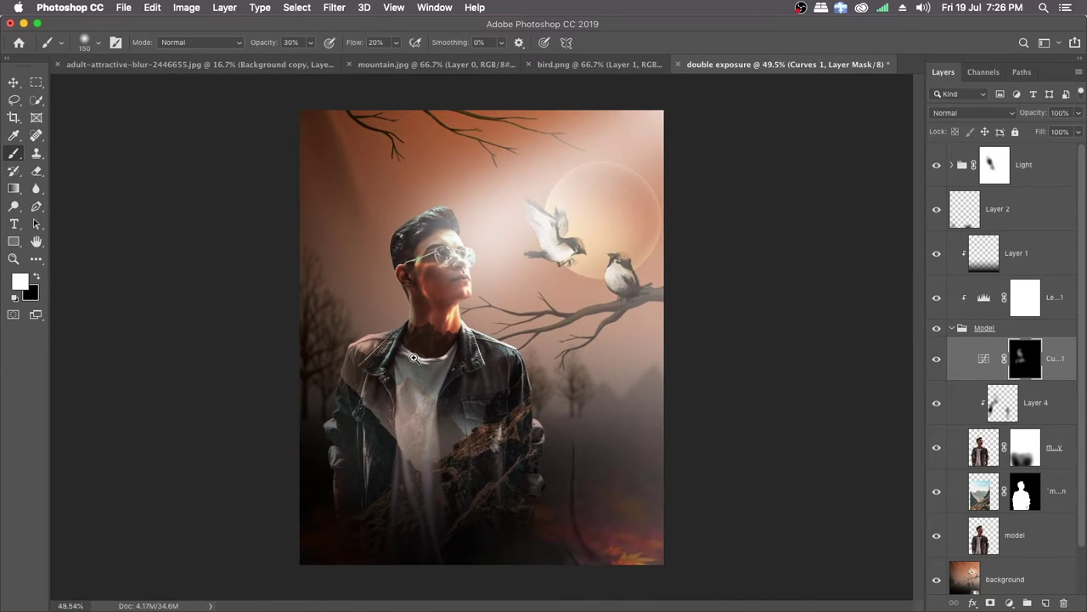
# Step: Compare the man's shading with and without the painted Curves adjustment
pyautogui.click(939, 360)
pyautogui.click(939, 360)
pyautogui.click(939, 360)
pyautogui.click(939, 360)
pyautogui.click(939, 360)
pyautogui.click(939, 361)
pyautogui.click(939, 360)
pyautogui.click(939, 360)
# Step: Extend the white painting on the Curves 1 mask over the lower chest of the jacket and check the shading on and off
pyautogui.moveTo(489, 414)
pyautogui.mouseDown()
pyautogui.moveTo(462, 393)
pyautogui.moveTo(451, 442)
pyautogui.moveTo(466, 424)
pyautogui.mouseUp()
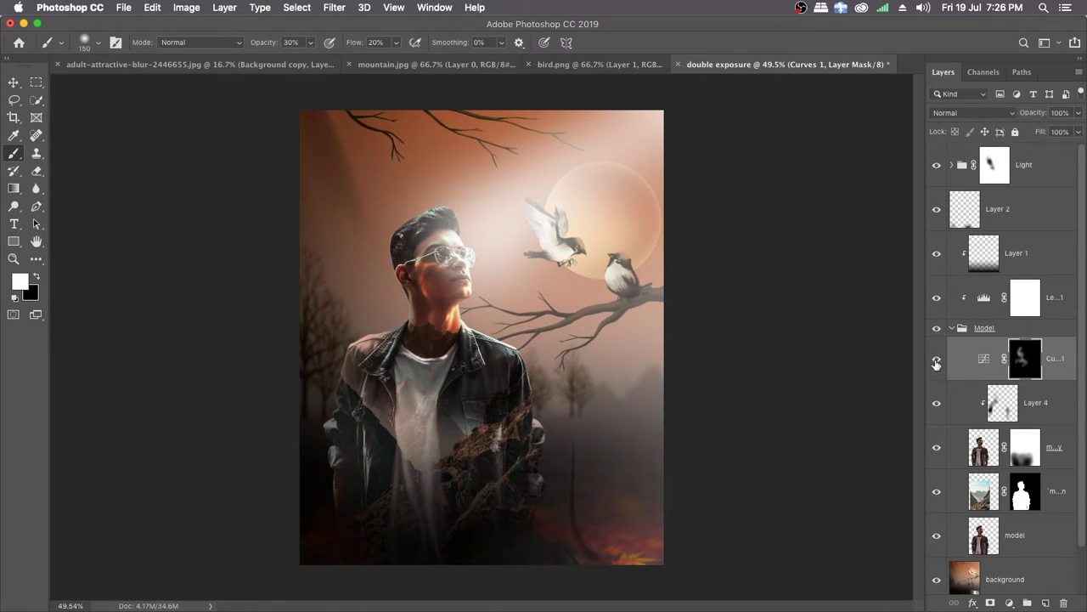
pyautogui.click(937, 363)
pyautogui.click(938, 359)
pyautogui.click(938, 359)
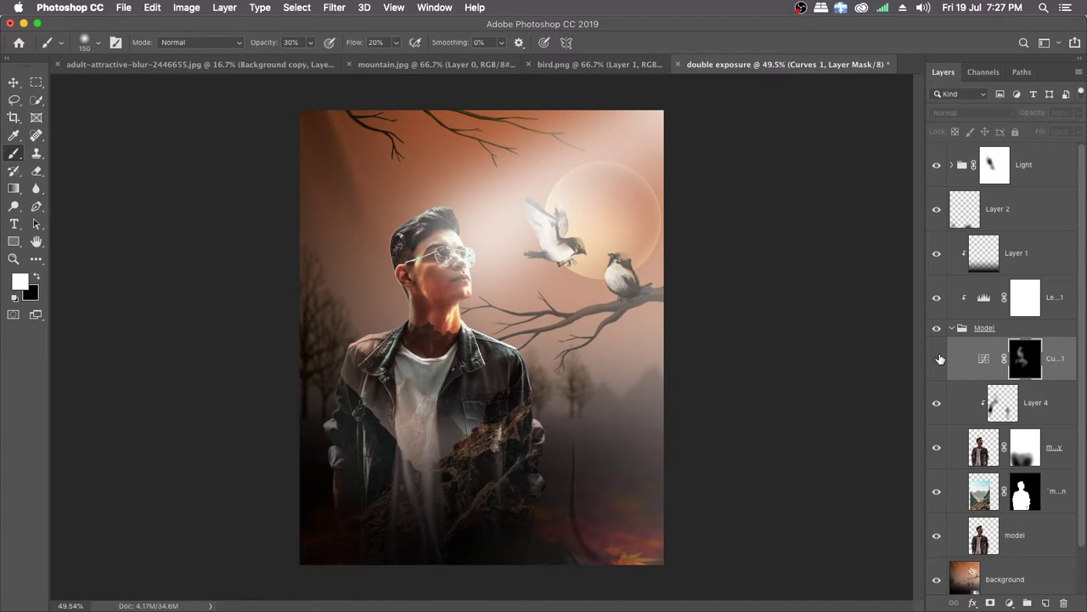
pyautogui.click(938, 359)
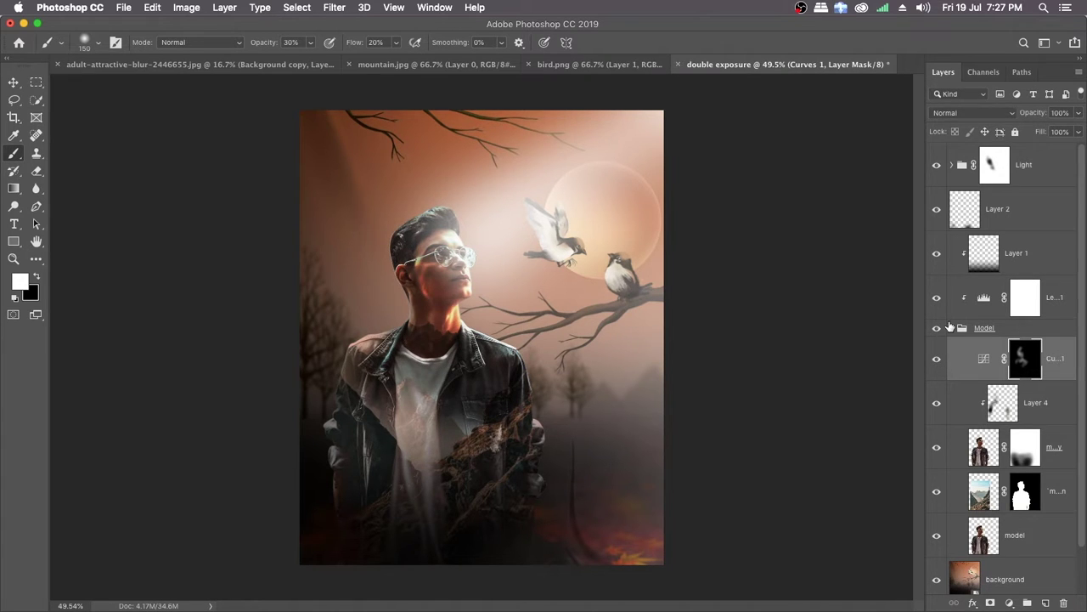
# Step: Reduce the opacity of the whole Light group to 88%
pyautogui.click(1038, 165)
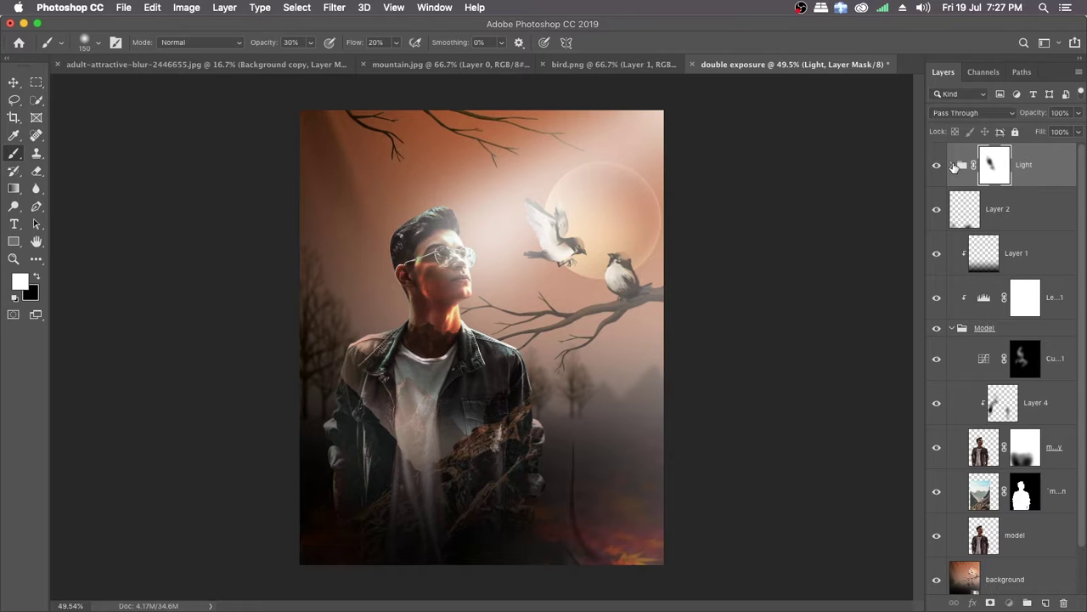
pyautogui.click(952, 165)
pyautogui.hotkey('alt', '[')
pyautogui.hotkey('alt', '[')
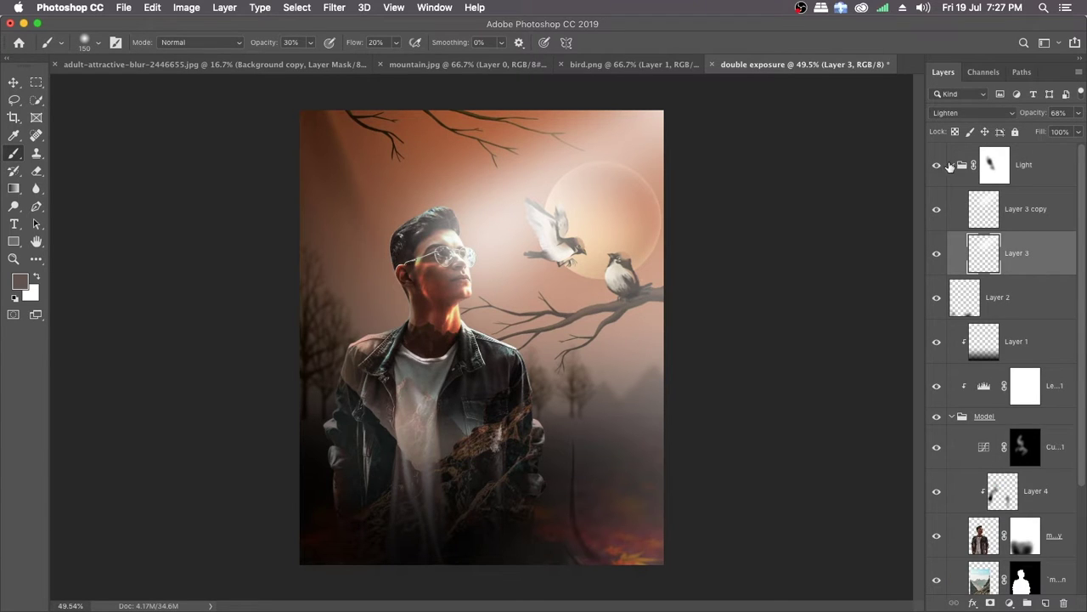
pyautogui.click(950, 165)
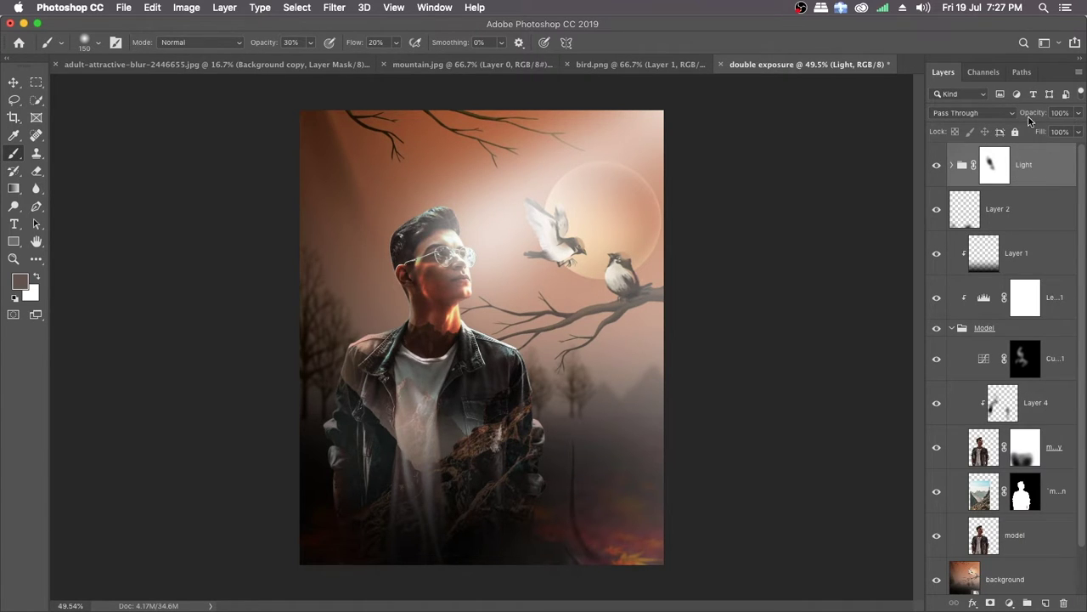
pyautogui.moveTo(1040, 116); pyautogui.dragTo(1038, 117)
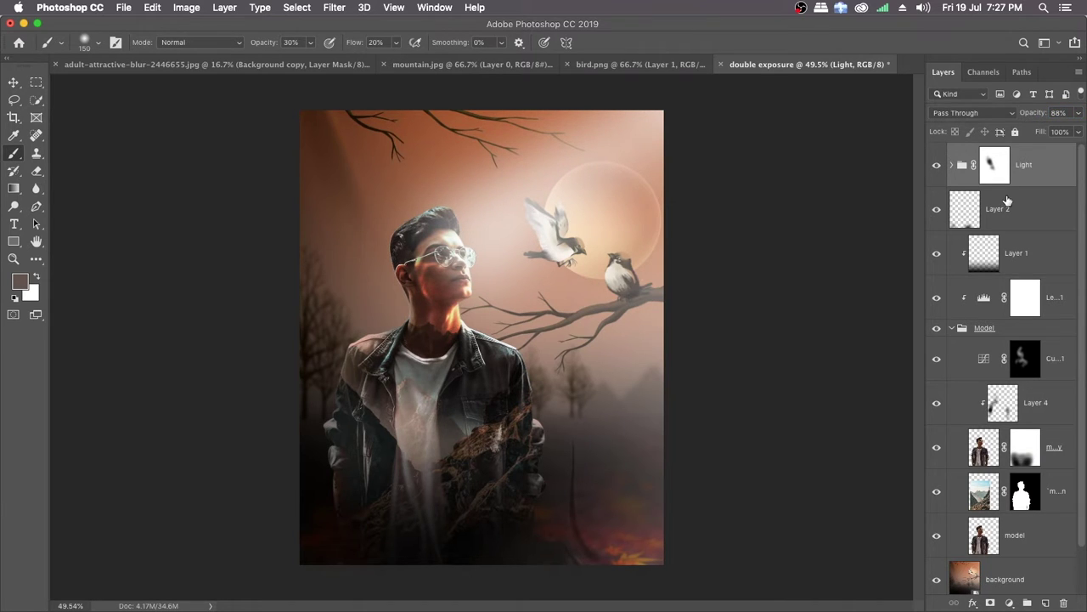
# Step: Move the Light group slightly up and to the right, to about X 639 px, Y 456 px
pyautogui.press('super+t')
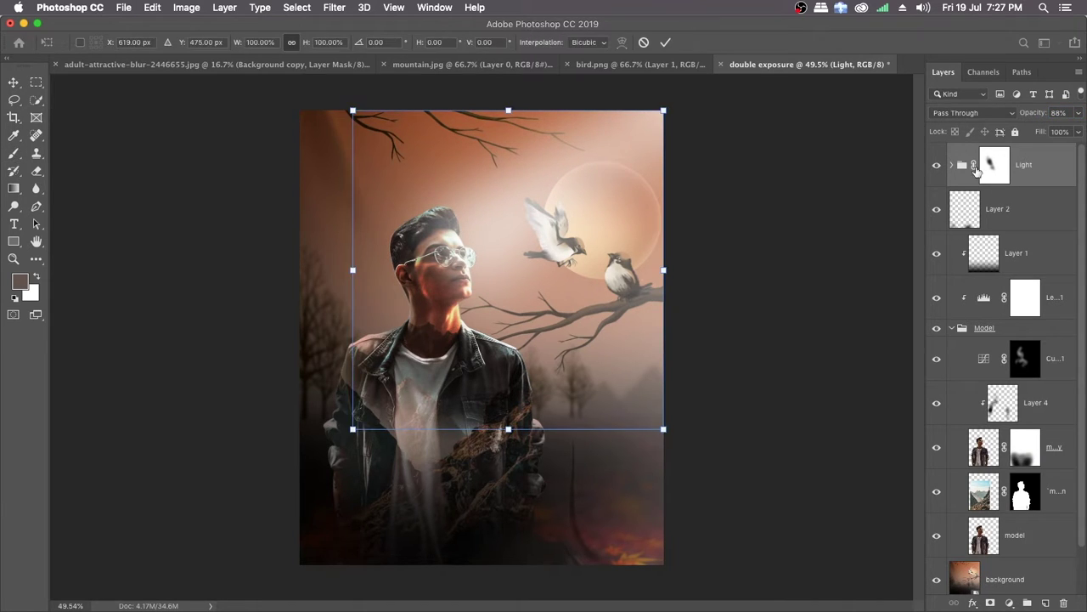
pyautogui.moveTo(528, 223); pyautogui.dragTo(535, 213)
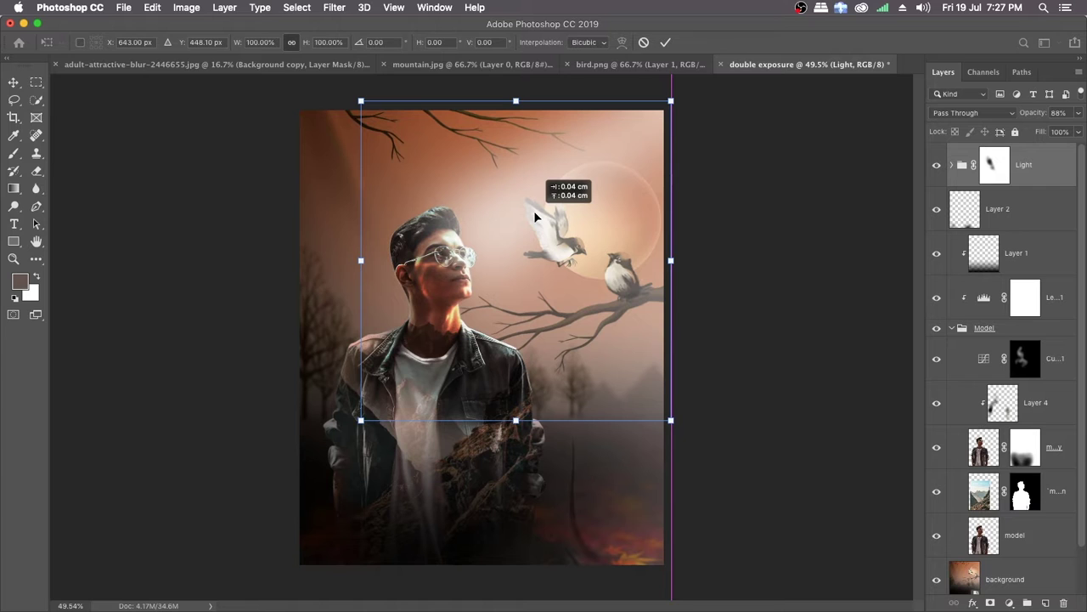
pyautogui.moveTo(536, 217); pyautogui.dragTo(532, 208)
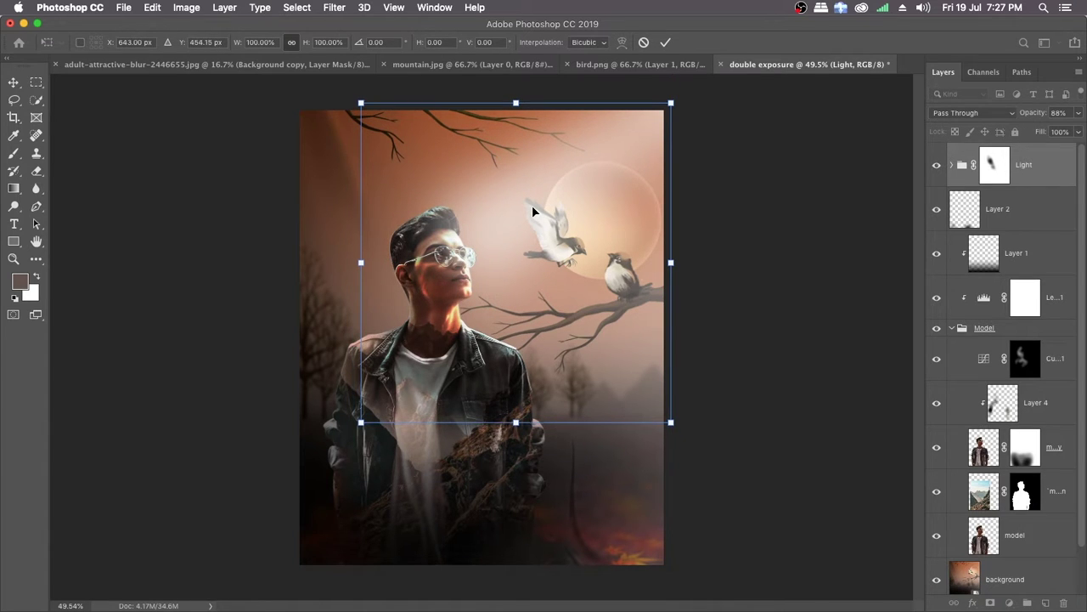
pyautogui.press('Left')
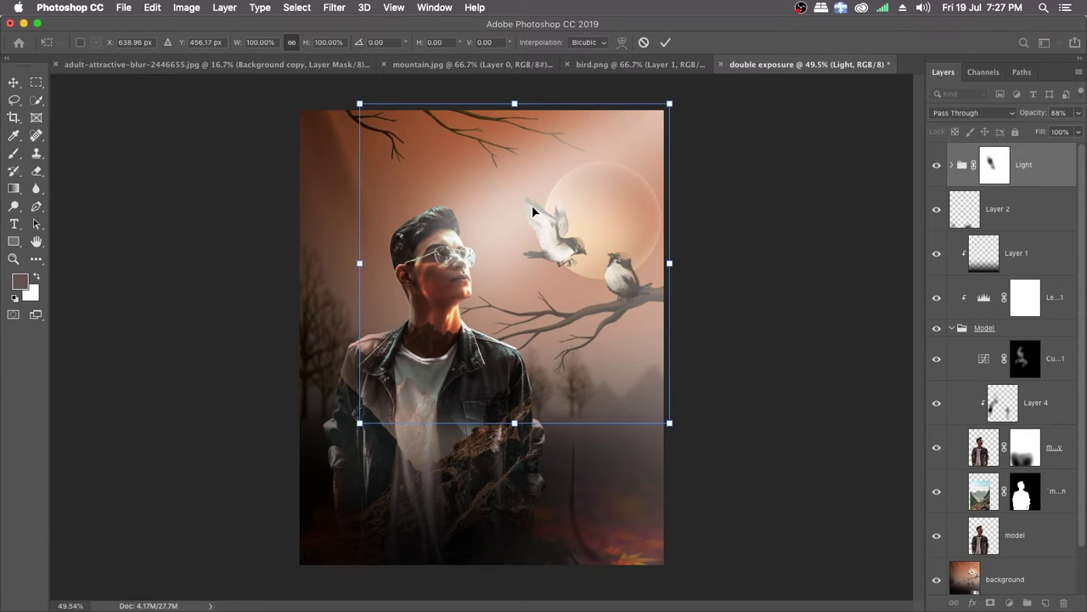
pyautogui.press('Return')
pyautogui.press('b')
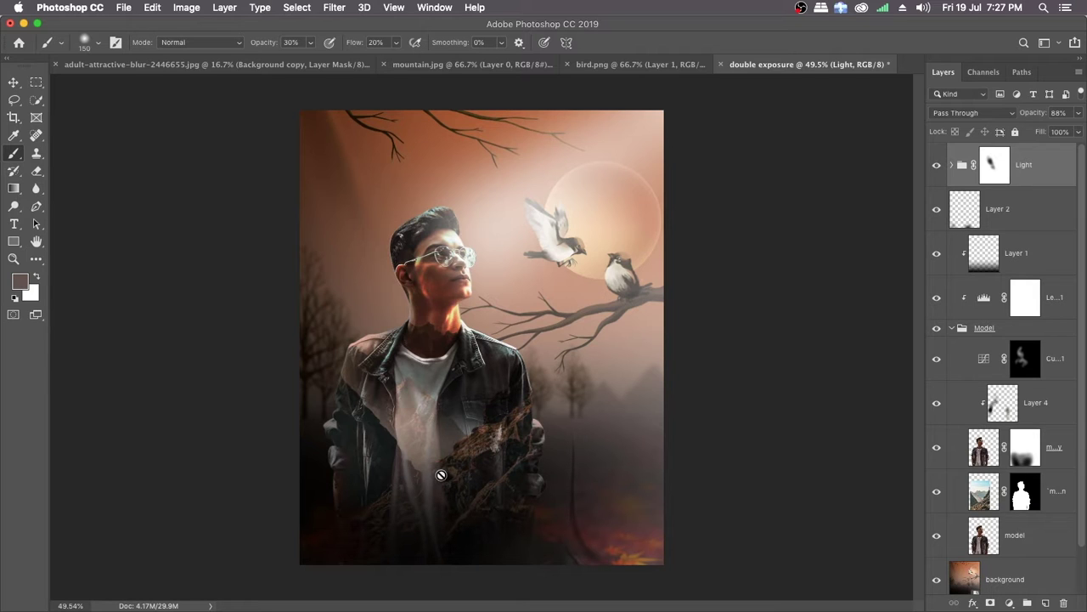
# Step: Add a Levels adjustment layer clipped to the mountain layer and set its highlight input level to 224
pyautogui.click(1060, 493)
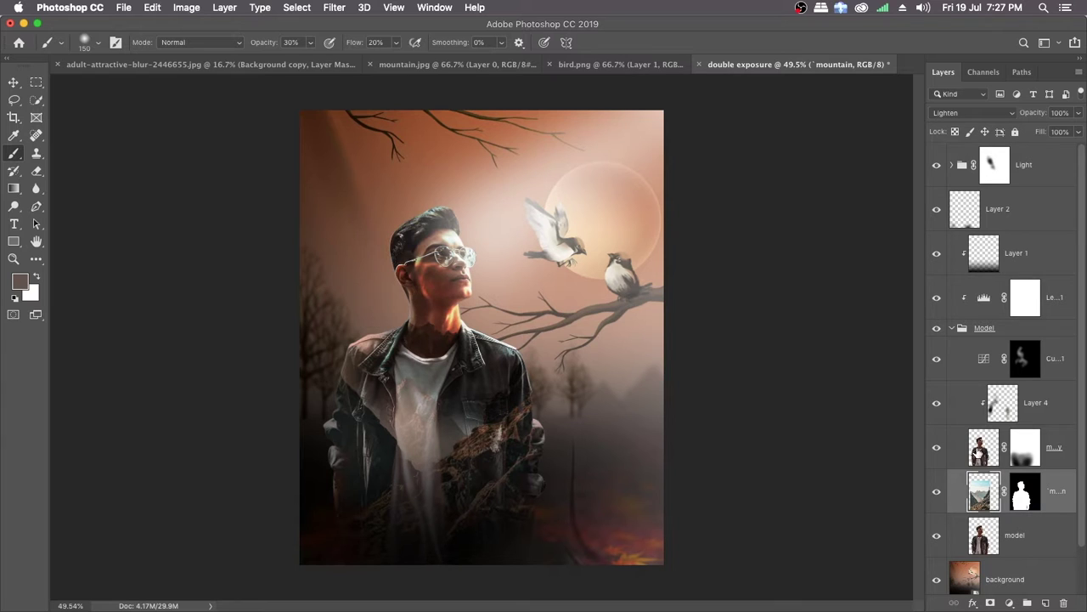
pyautogui.click(1013, 601)
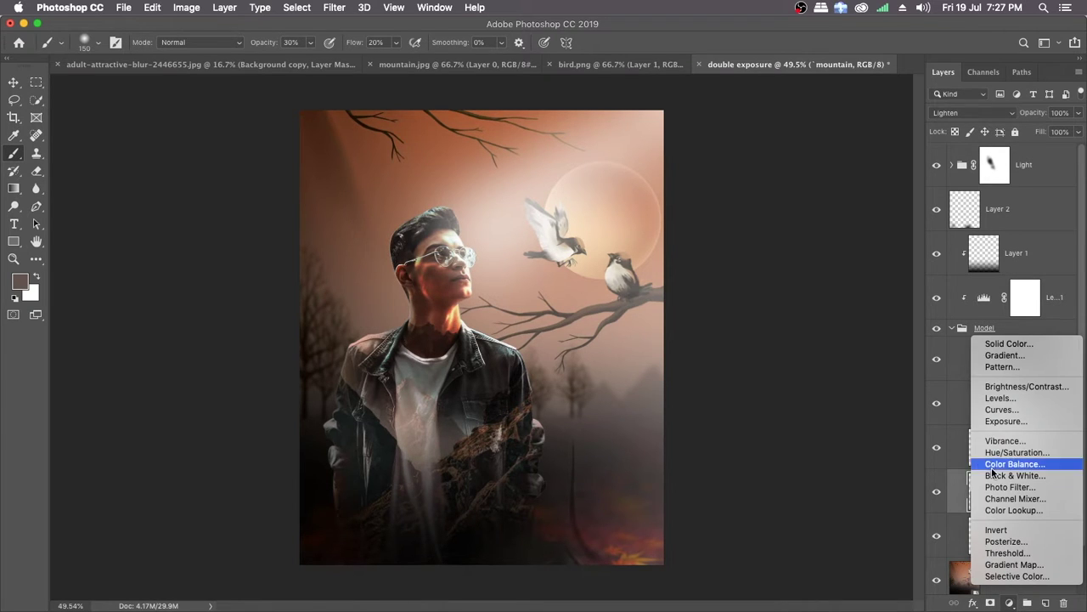
pyautogui.click(1000, 399)
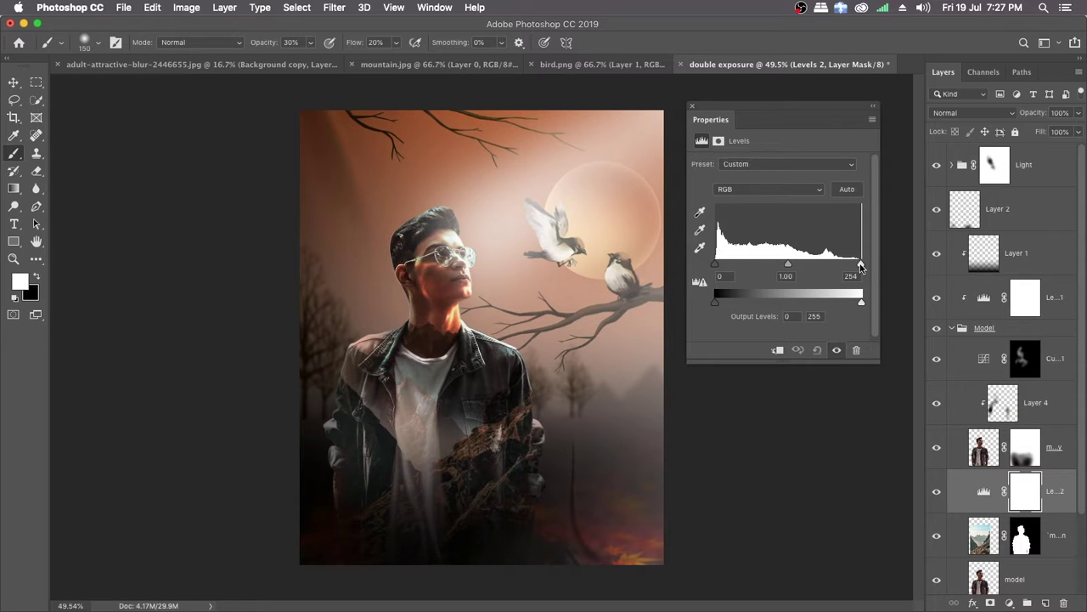
pyautogui.moveTo(860, 267); pyautogui.dragTo(837, 264)
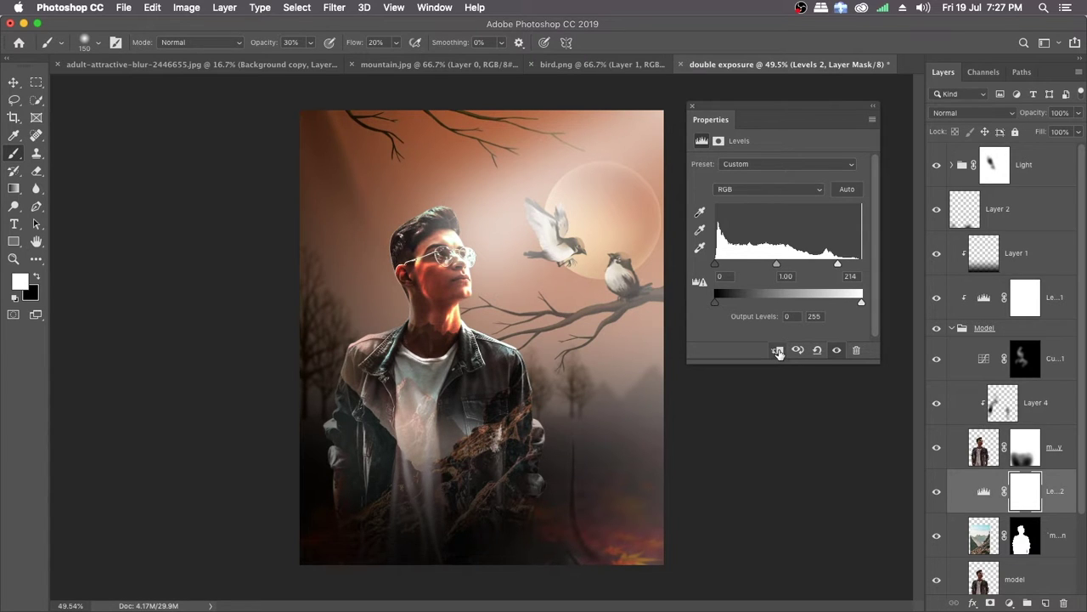
pyautogui.click(778, 350)
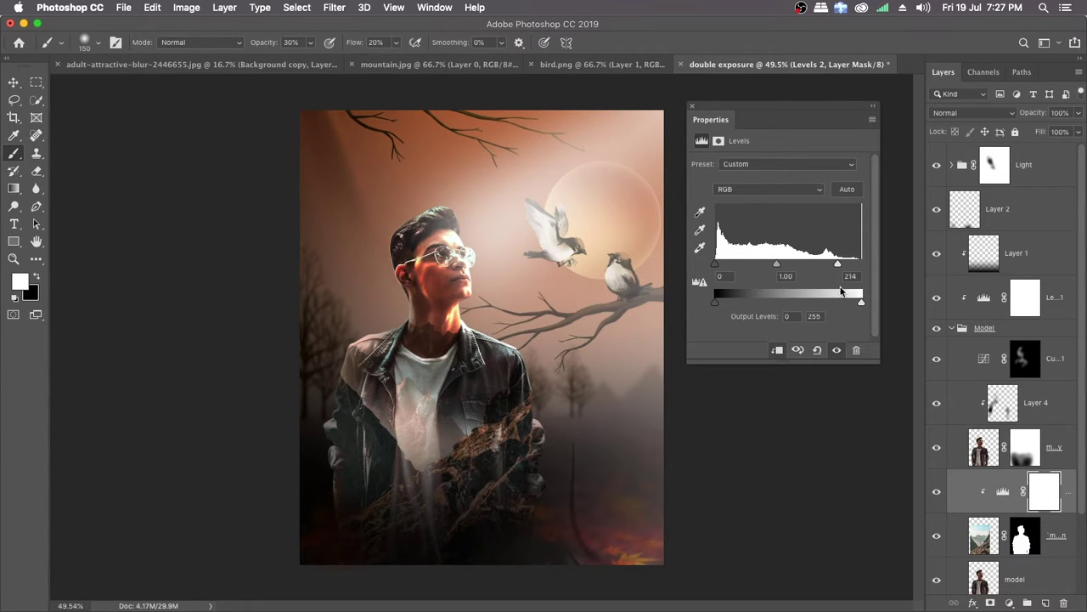
pyautogui.moveTo(837, 264)
pyautogui.mouseDown()
pyautogui.moveTo(848, 266)
pyautogui.moveTo(809, 265)
pyautogui.moveTo(844, 266)
pyautogui.mouseUp()
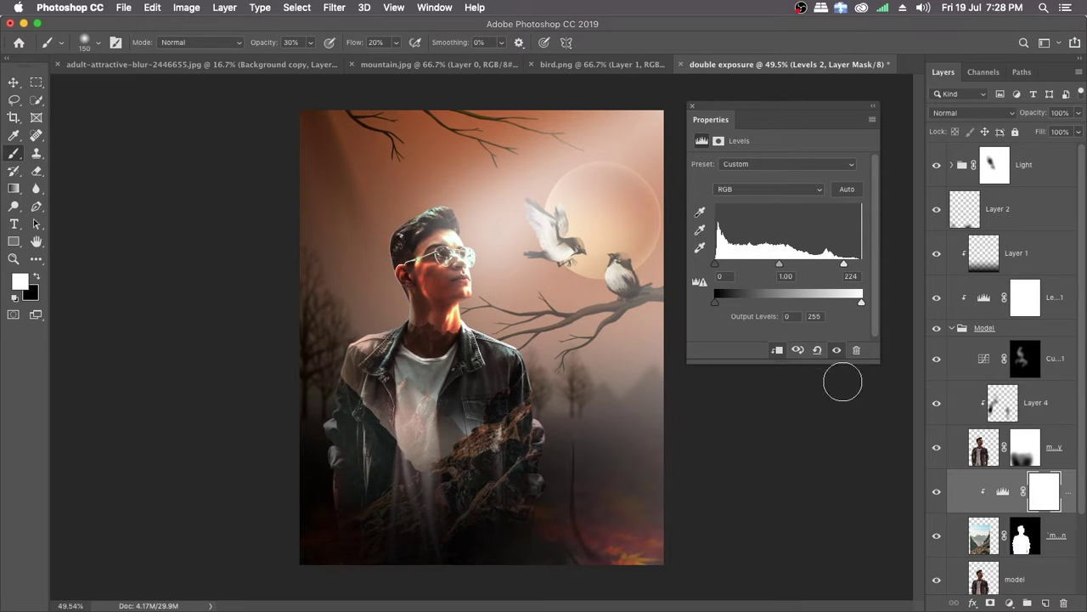
# Step: Preview the mountain's clipped Levels adjustment on and off and set its highlight input level to 230
pyautogui.click(837, 351)
pyautogui.click(837, 351)
pyautogui.click(837, 351)
pyautogui.click(837, 351)
pyautogui.click(837, 351)
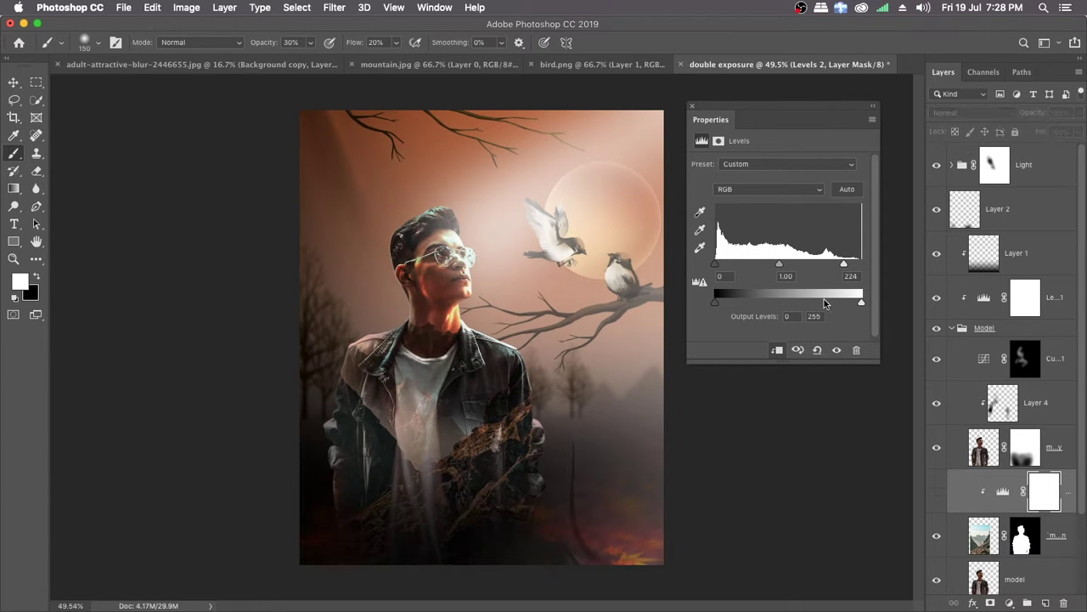
pyautogui.moveTo(846, 270); pyautogui.dragTo(852, 269)
# Step: Compare the mountain texture with and without the Levels brightening and close the adjustment's settings
pyautogui.click(837, 351)
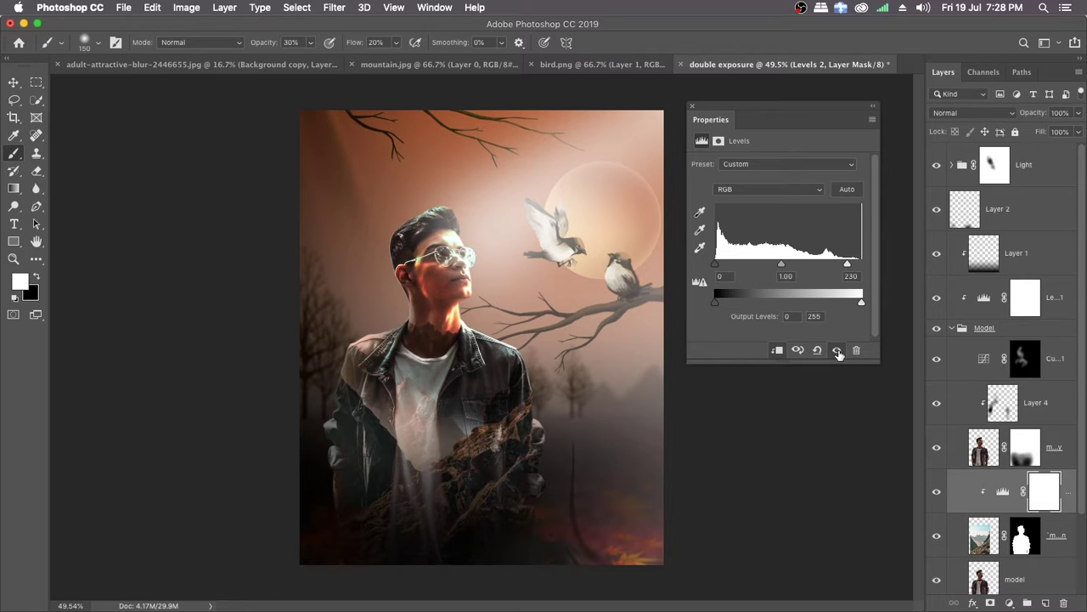
pyautogui.click(837, 350)
pyautogui.click(837, 351)
pyautogui.click(837, 351)
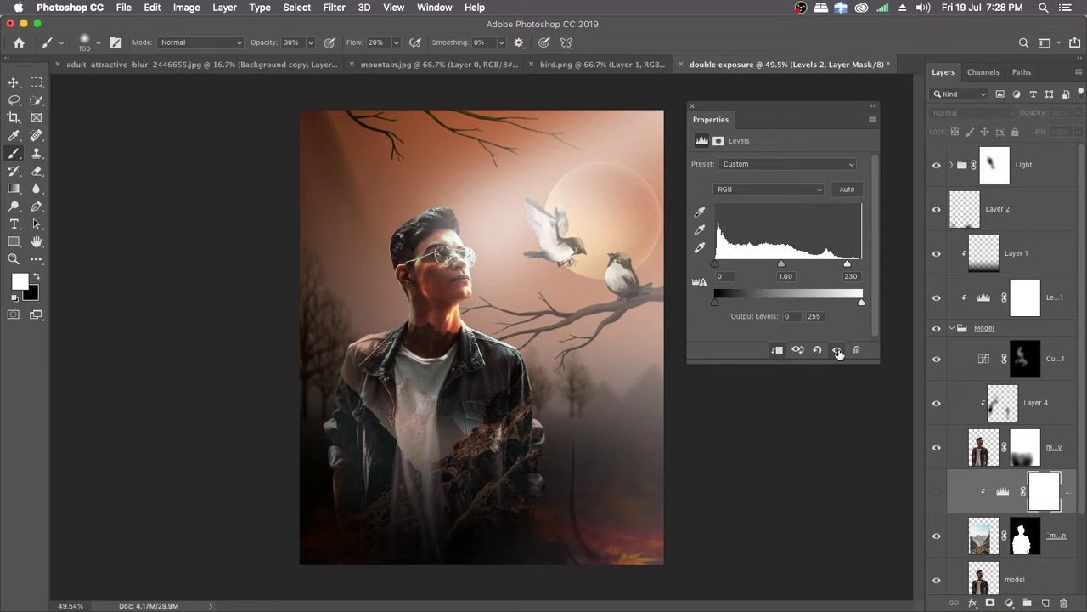
pyautogui.click(837, 351)
pyautogui.click(837, 351)
pyautogui.click(837, 351)
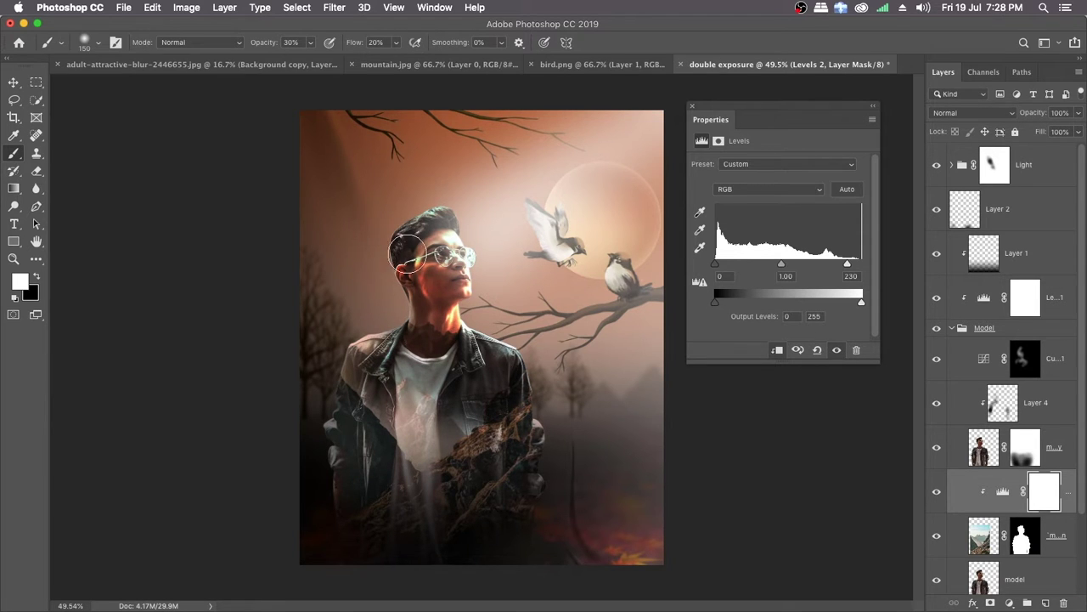
pyautogui.click(693, 109)
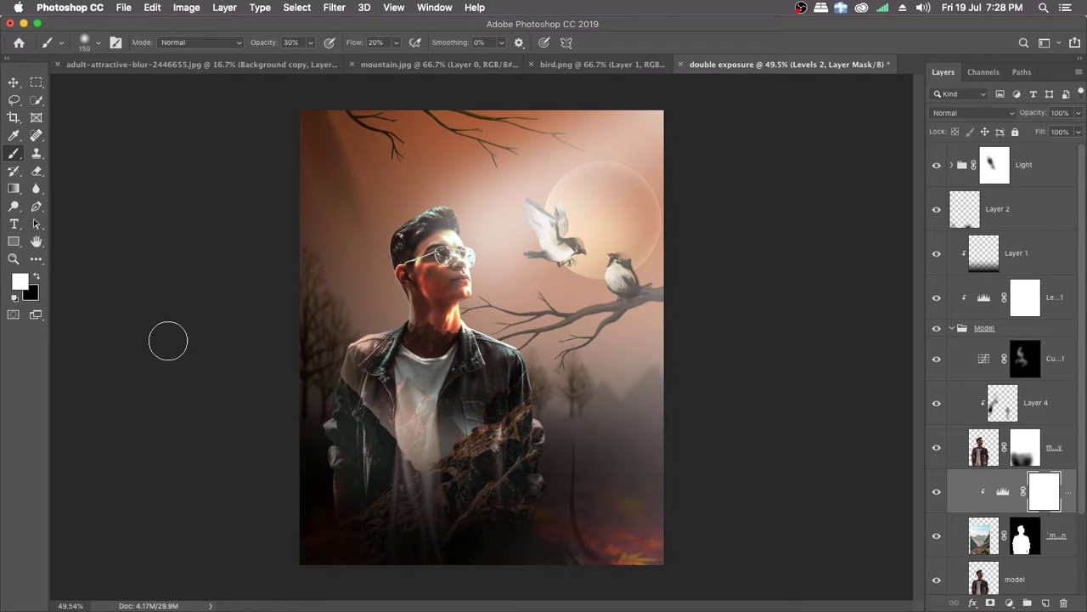
# Step: Paint black at 30% opacity on the Levels 2 mask over the man's face, neck and shoulders and compare the adjustment on and off
pyautogui.click(37, 278)
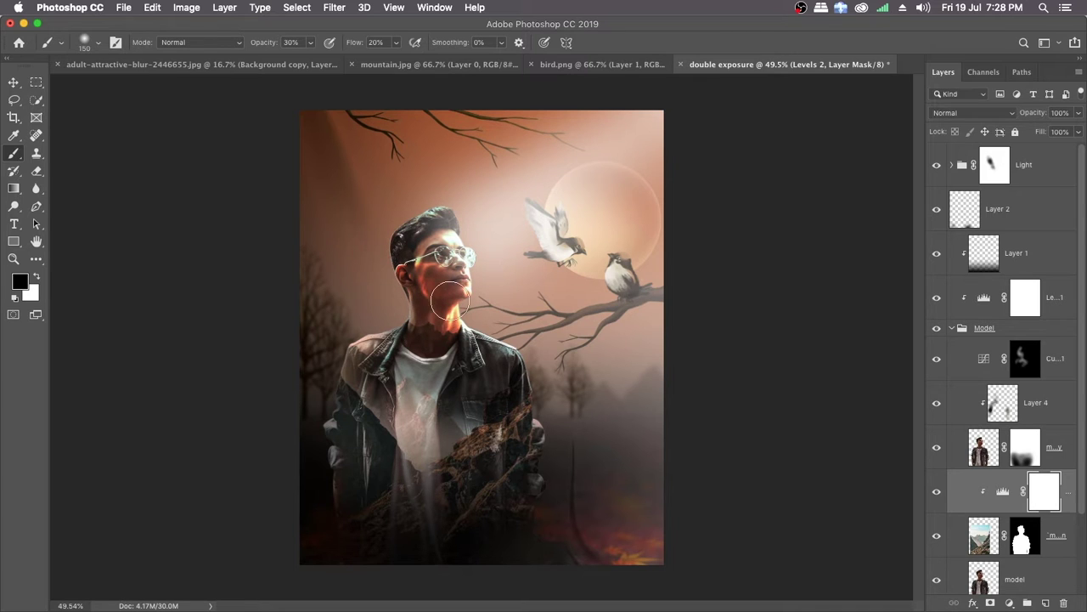
pyautogui.moveTo(450, 301)
pyautogui.mouseDown()
pyautogui.moveTo(439, 241)
pyautogui.moveTo(417, 222)
pyautogui.moveTo(389, 247)
pyautogui.moveTo(425, 230)
pyautogui.moveTo(422, 287)
pyautogui.moveTo(502, 342)
pyautogui.moveTo(514, 367)
pyautogui.moveTo(427, 373)
pyautogui.moveTo(369, 348)
pyautogui.moveTo(347, 358)
pyautogui.moveTo(415, 327)
pyautogui.moveTo(433, 363)
pyautogui.moveTo(525, 354)
pyautogui.moveTo(495, 359)
pyautogui.moveTo(422, 305)
pyautogui.moveTo(413, 259)
pyautogui.moveTo(438, 212)
pyautogui.moveTo(412, 236)
pyautogui.moveTo(439, 263)
pyautogui.moveTo(453, 355)
pyautogui.moveTo(521, 350)
pyautogui.moveTo(424, 365)
pyautogui.moveTo(351, 342)
pyautogui.moveTo(426, 238)
pyautogui.moveTo(411, 214)
pyautogui.moveTo(458, 240)
pyautogui.moveTo(472, 333)
pyautogui.moveTo(524, 354)
pyautogui.moveTo(475, 378)
pyautogui.moveTo(401, 327)
pyautogui.moveTo(349, 318)
pyautogui.moveTo(382, 243)
pyautogui.moveTo(436, 233)
pyautogui.moveTo(454, 327)
pyautogui.moveTo(533, 367)
pyautogui.moveTo(477, 373)
pyautogui.moveTo(340, 348)
pyautogui.moveTo(418, 239)
pyautogui.moveTo(466, 263)
pyautogui.mouseUp()
pyautogui.click(937, 496)
pyautogui.click(937, 492)
pyautogui.click(937, 492)
pyautogui.click(937, 492)
pyautogui.click(939, 492)
pyautogui.click(938, 492)
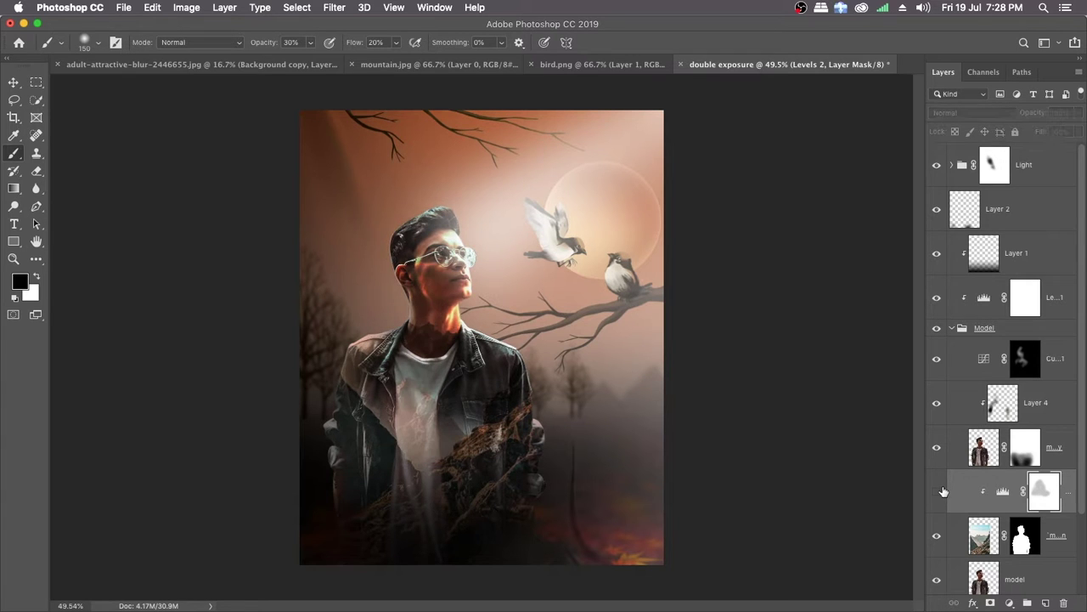
pyautogui.click(938, 492)
pyautogui.click(938, 492)
pyautogui.click(938, 492)
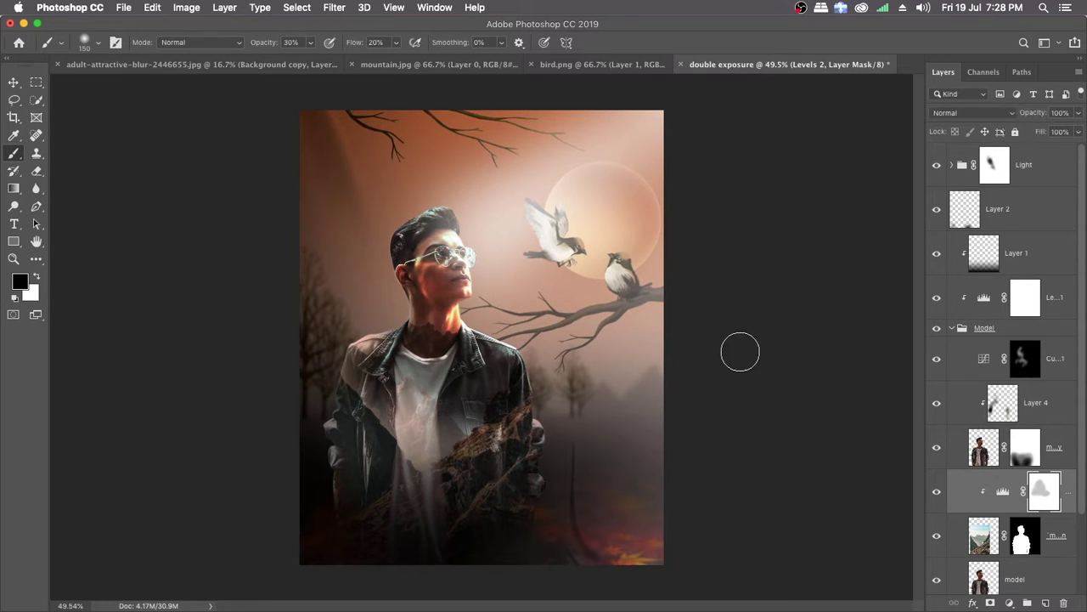
# Step: Mask the Levels 2 brightening more strongly over the head, neck and shoulders with black at 72% opacity and 60% flow, and compare the result
pyautogui.moveTo(267, 49); pyautogui.dragTo(290, 51)
pyautogui.moveTo(358, 49); pyautogui.dragTo(379, 49)
pyautogui.click(403, 284)
pyautogui.moveTo(516, 337)
pyautogui.mouseDown()
pyautogui.moveTo(476, 358)
pyautogui.moveTo(465, 318)
pyautogui.moveTo(369, 352)
pyautogui.moveTo(384, 332)
pyautogui.moveTo(498, 333)
pyautogui.moveTo(496, 345)
pyautogui.moveTo(484, 328)
pyautogui.moveTo(483, 349)
pyautogui.moveTo(496, 353)
pyautogui.moveTo(540, 341)
pyautogui.moveTo(474, 350)
pyautogui.moveTo(423, 307)
pyautogui.moveTo(397, 318)
pyautogui.moveTo(391, 299)
pyautogui.moveTo(436, 222)
pyautogui.moveTo(489, 290)
pyautogui.moveTo(448, 321)
pyautogui.moveTo(471, 288)
pyautogui.moveTo(448, 242)
pyautogui.mouseUp()
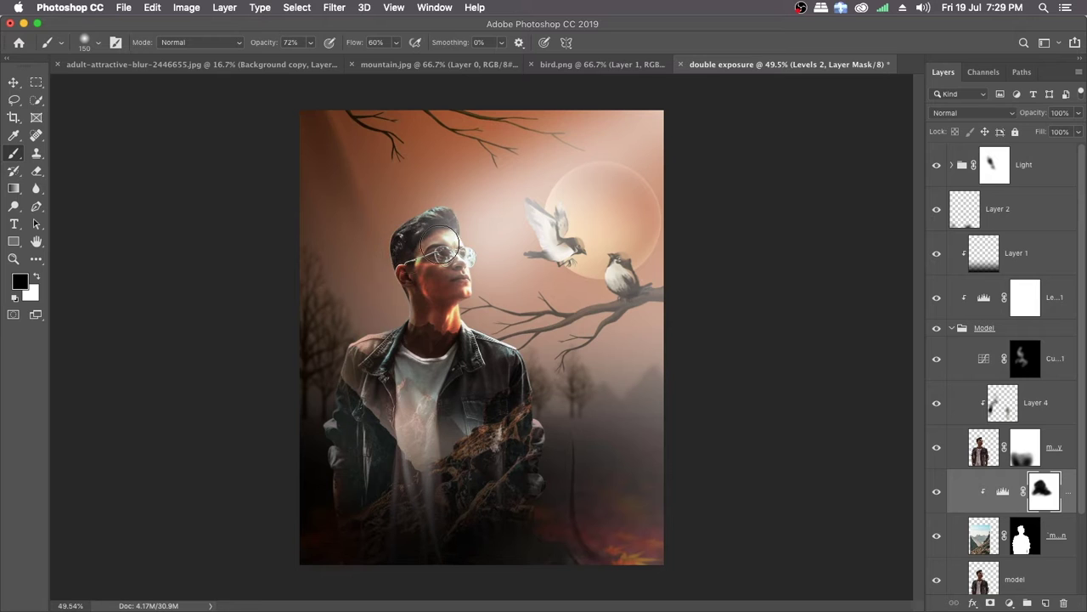
pyautogui.click(936, 495)
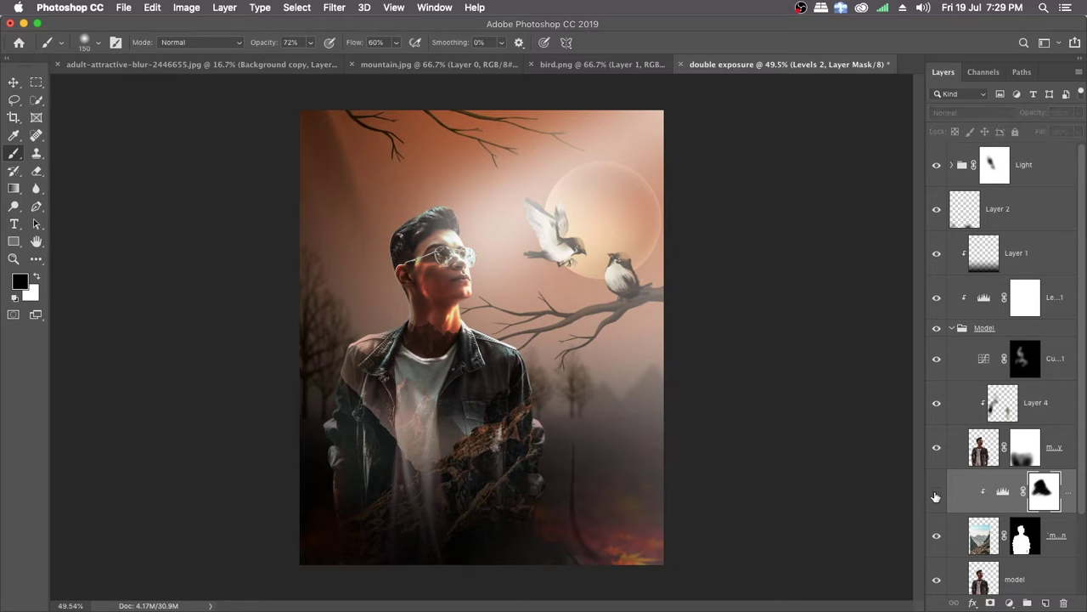
pyautogui.click(937, 494)
pyautogui.click(937, 494)
pyautogui.click(937, 493)
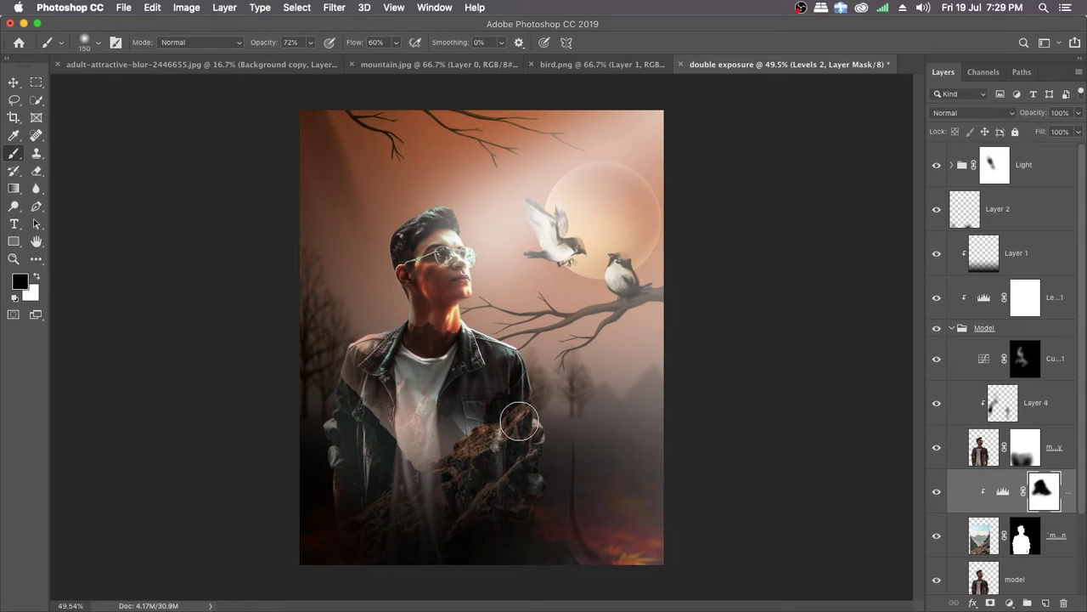
# Step: Examine the masked mountain texture over the man's face, neck and jacket up close and against the whole composite
pyautogui.moveTo(580, 422)
pyautogui.mouseDown()
pyautogui.moveTo(549, 416)
pyautogui.moveTo(564, 413)
pyautogui.mouseUp()
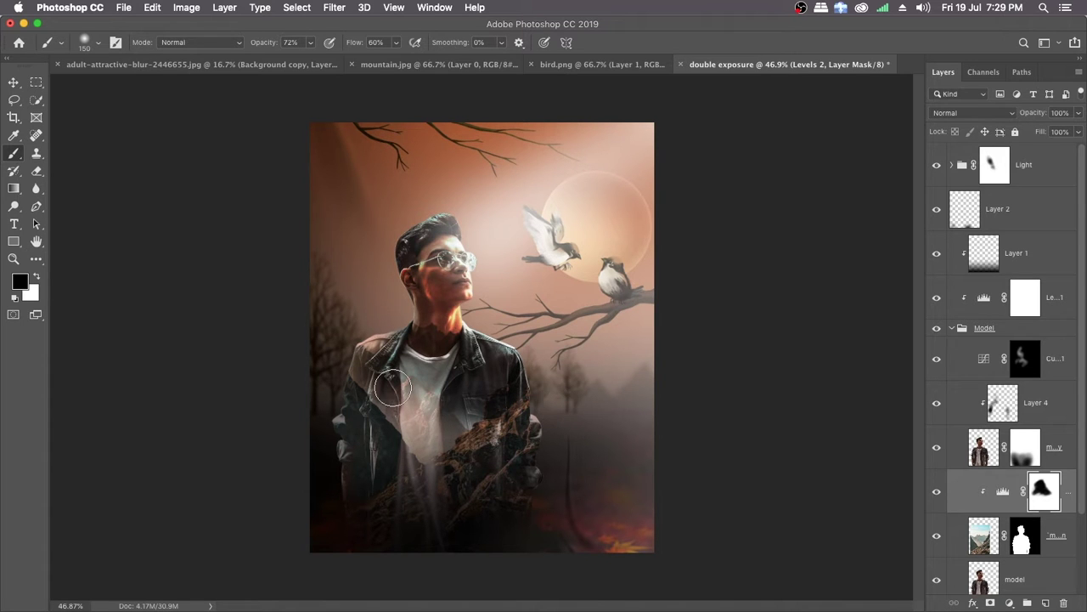
pyautogui.scroll(3, 482, 363)
pyautogui.scroll(2, 481, 364)
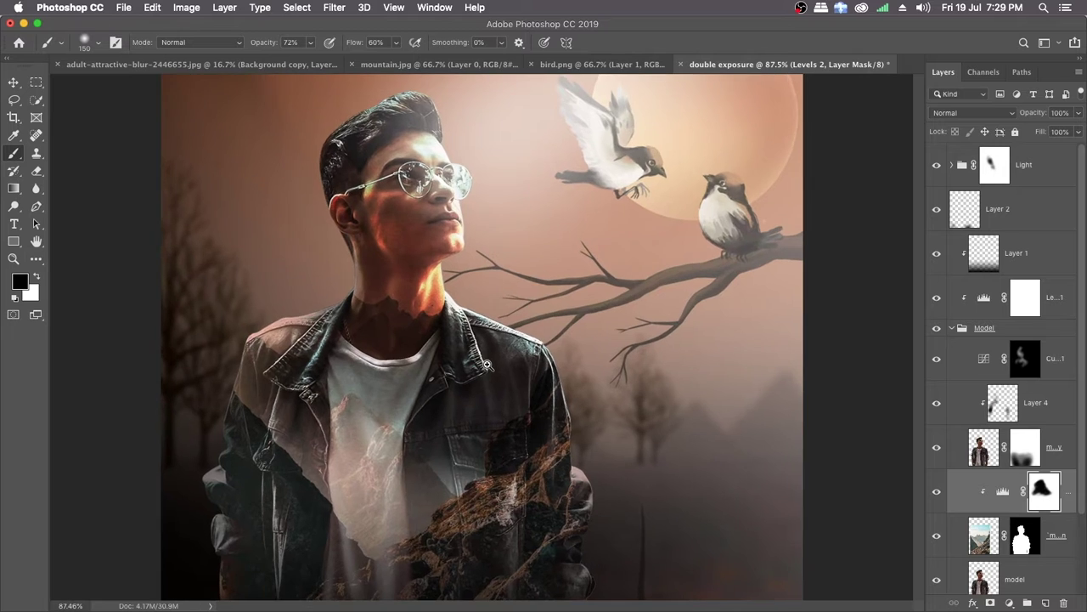
pyautogui.scroll(-3, 482, 364)
pyautogui.scroll(2, 483, 359)
pyautogui.scroll(1, 482, 359)
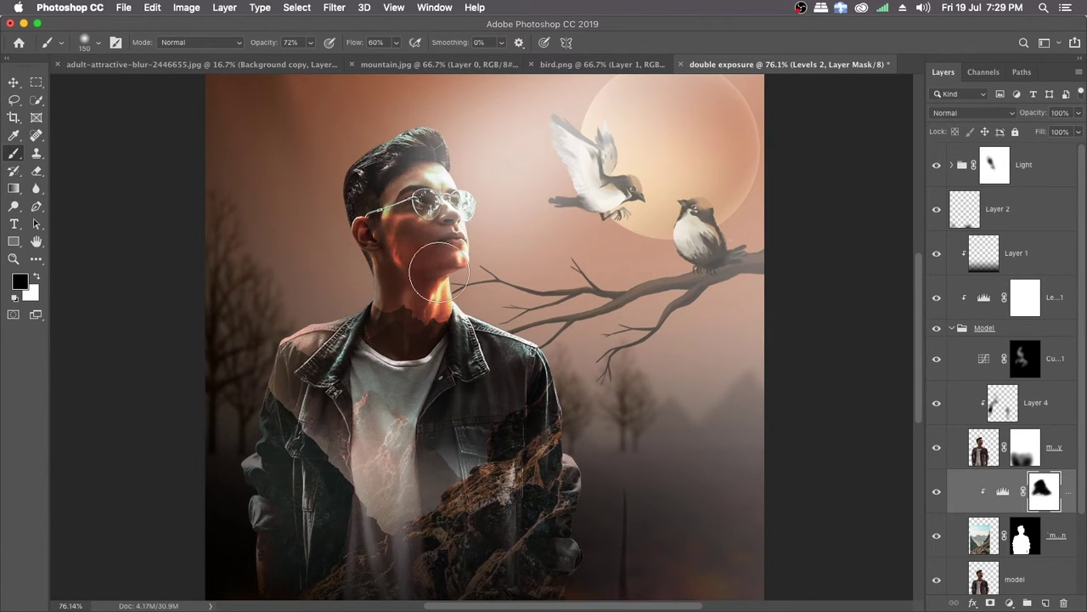
pyautogui.scroll(-2, 582, 335)
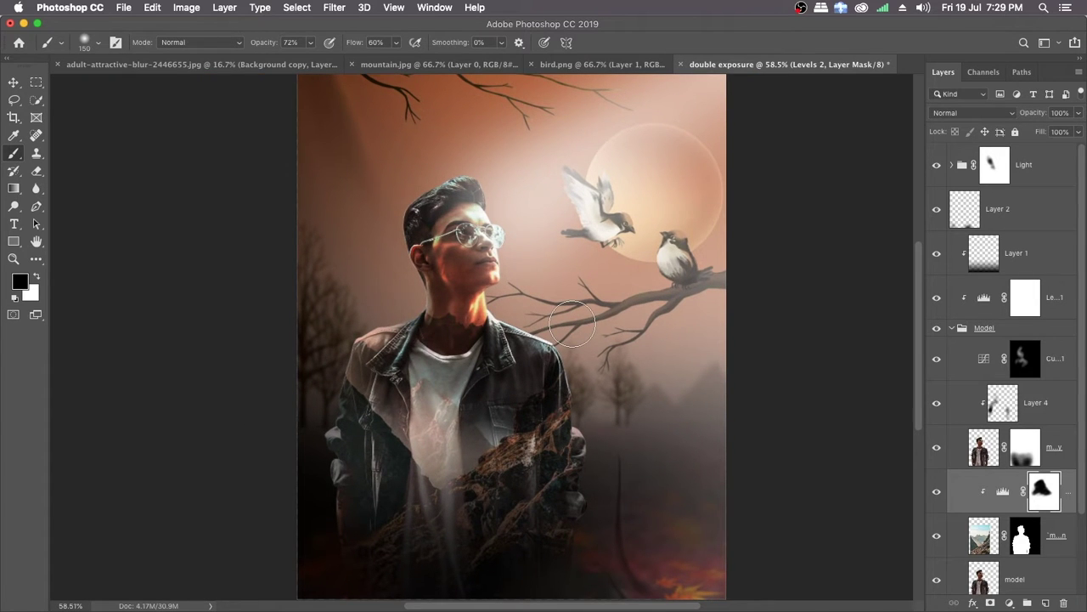
# Step: Group the layers from Model up to Light and name the new group "Main image"
pyautogui.click(958, 331)
pyautogui.click(953, 330)
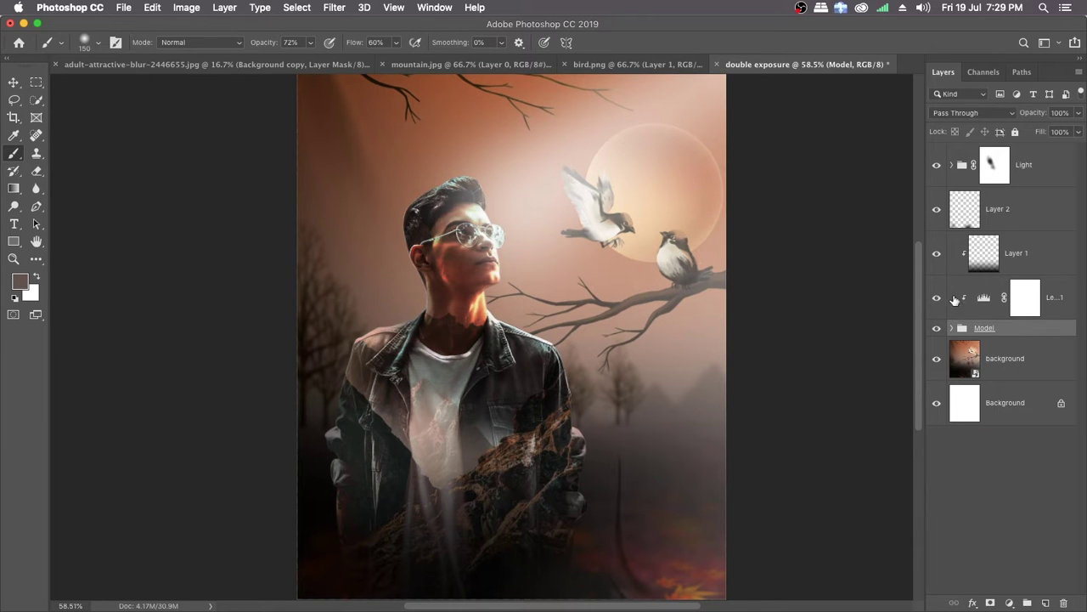
pyautogui.keyDown('shift'); pyautogui.click(1022, 170); pyautogui.keyUp('shift')
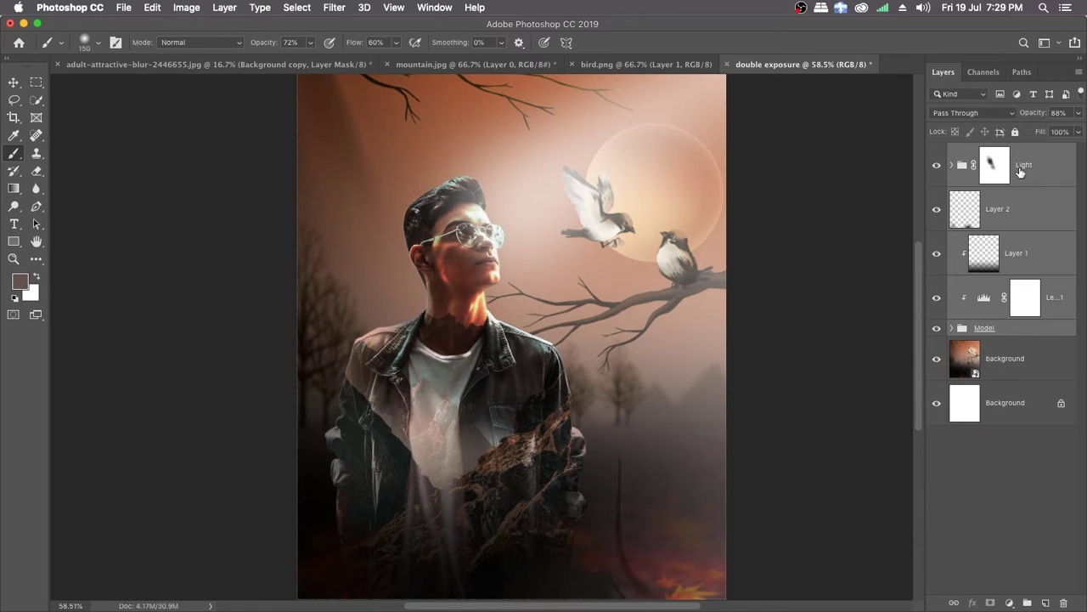
pyautogui.moveTo(1022, 174); pyautogui.dragTo(1030, 602)
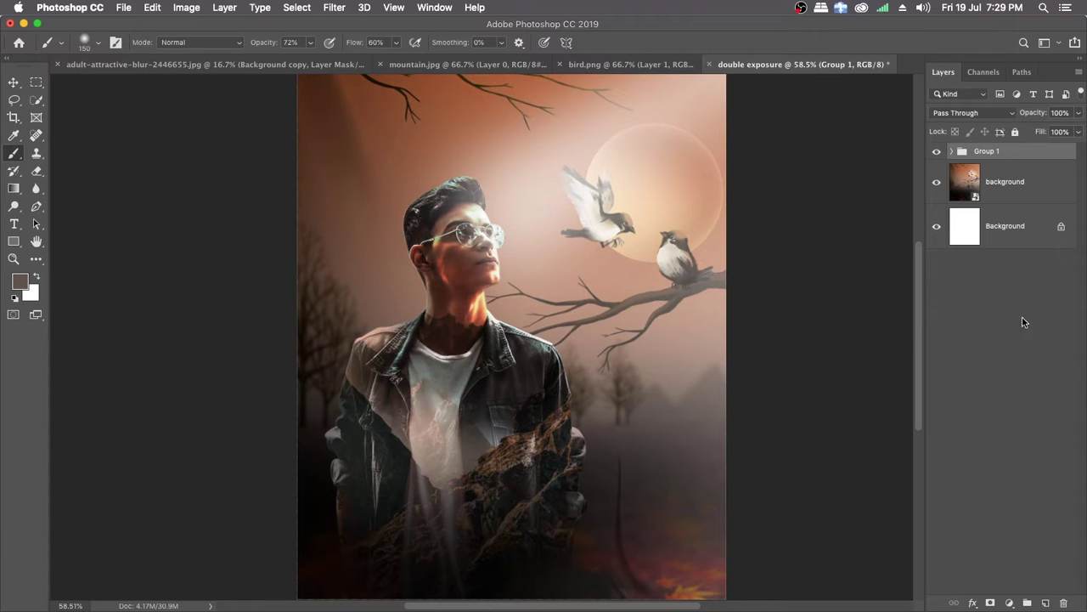
pyautogui.doubleClick(984, 151)
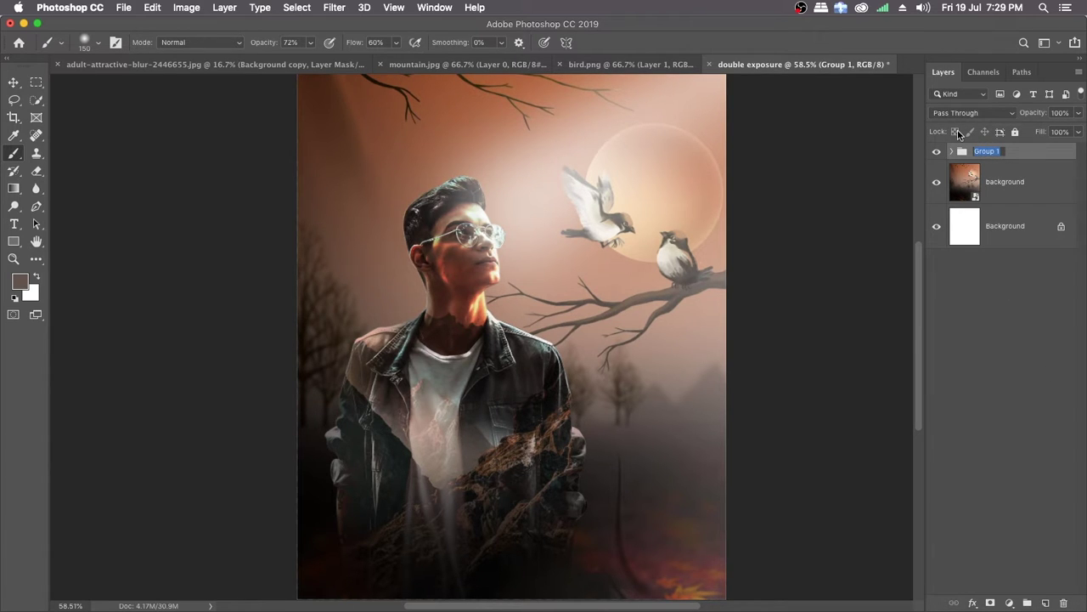
pyautogui.write('Main Image')
pyautogui.press('Return')
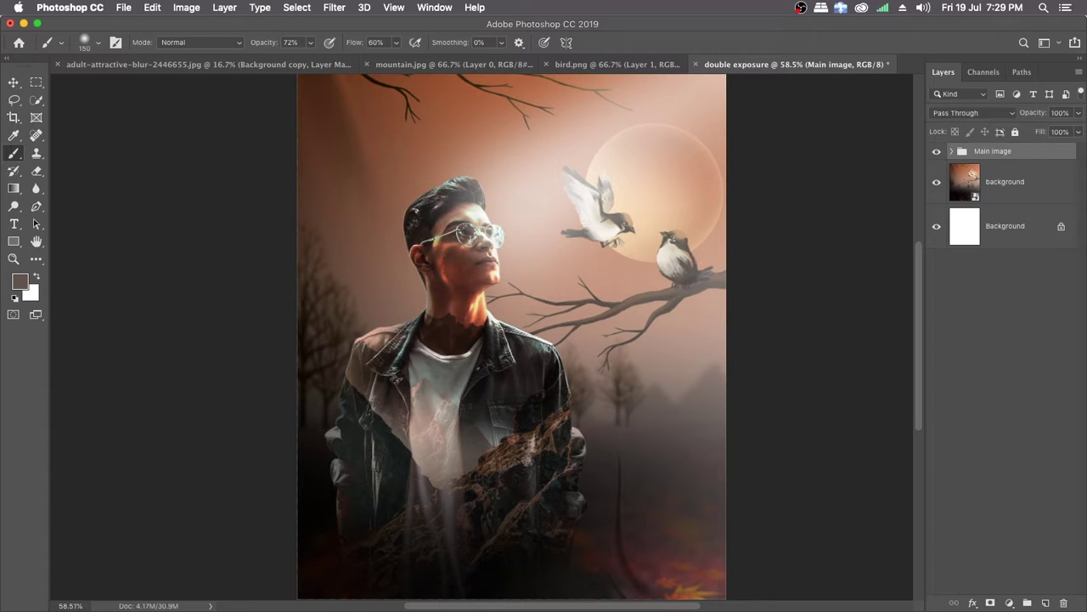
# Step: Add a Brightness/Contrast adjustment clipped to the Main image group, set its contrast to -8 and compare it on and off
pyautogui.click(1010, 603)
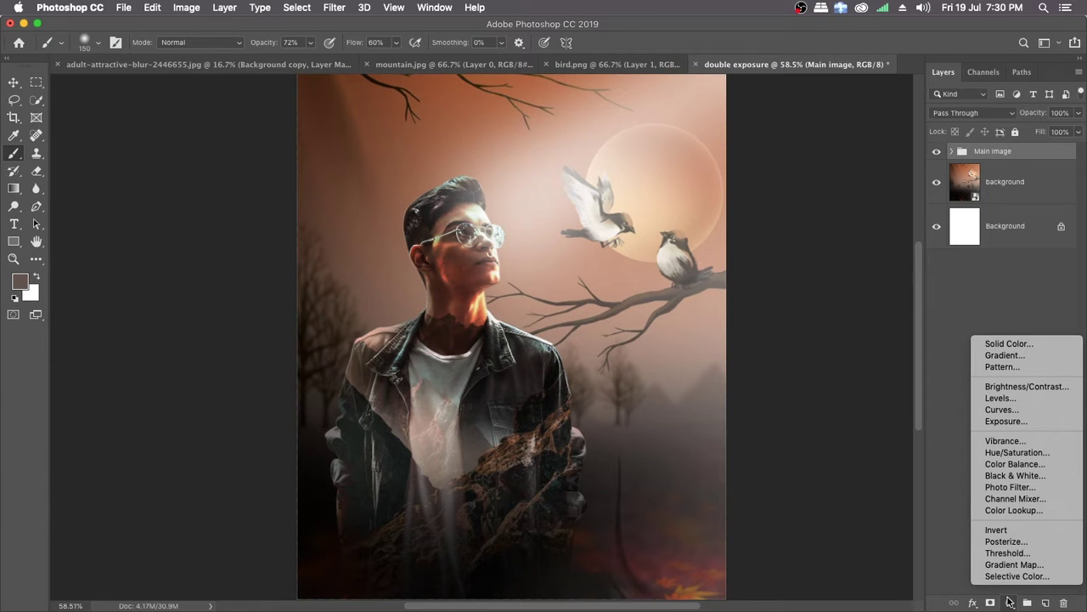
pyautogui.click(1019, 386)
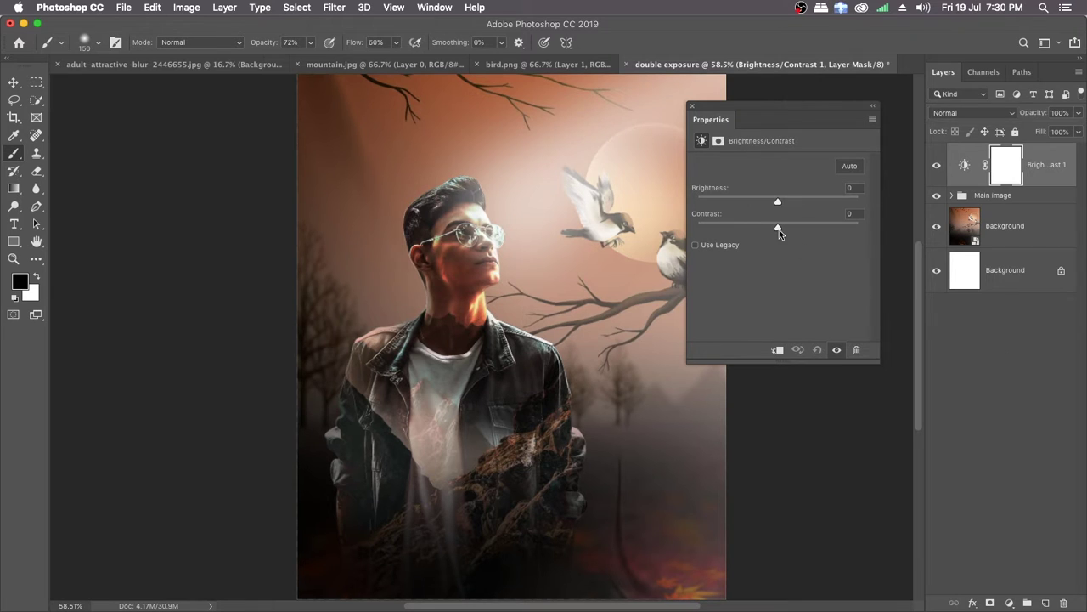
pyautogui.moveTo(779, 232); pyautogui.dragTo(757, 228)
pyautogui.click(779, 353)
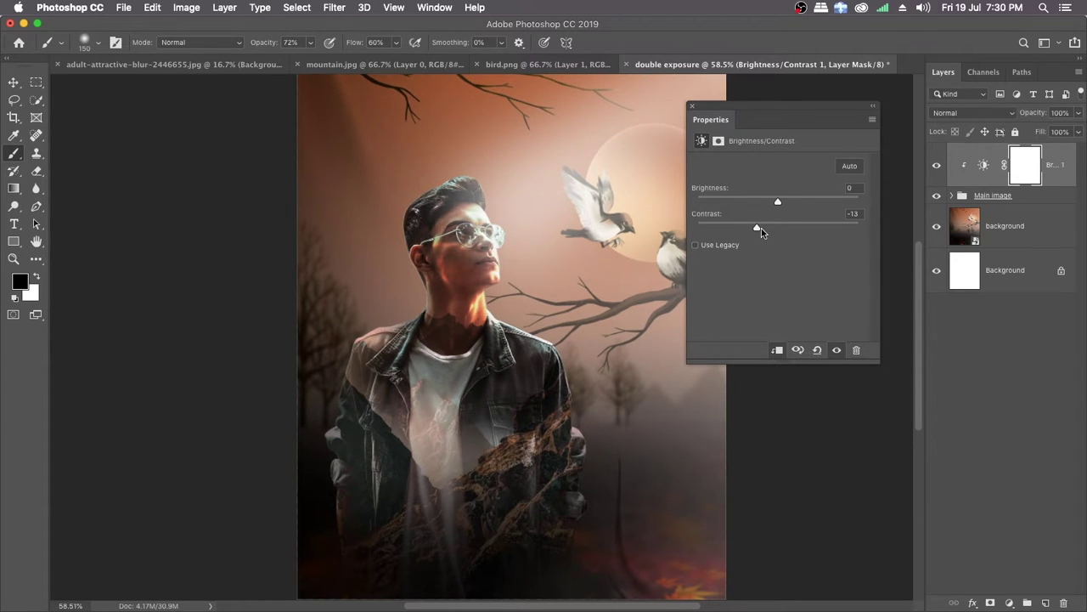
pyautogui.moveTo(760, 228)
pyautogui.mouseDown()
pyautogui.moveTo(690, 228)
pyautogui.moveTo(819, 233)
pyautogui.moveTo(693, 234)
pyautogui.moveTo(754, 230)
pyautogui.mouseUp()
pyautogui.moveTo(757, 230); pyautogui.dragTo(765, 231)
pyautogui.click(837, 351)
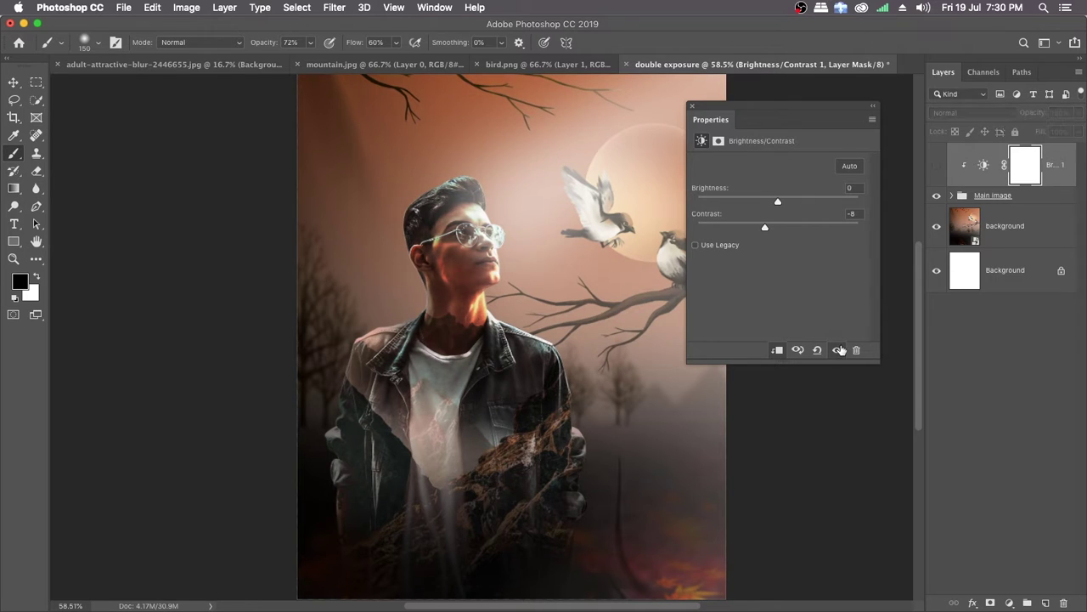
pyautogui.click(837, 350)
# Step: Set the adjustment's contrast to -16, compare the image with and without it, and close its settings
pyautogui.moveTo(766, 227); pyautogui.dragTo(751, 229)
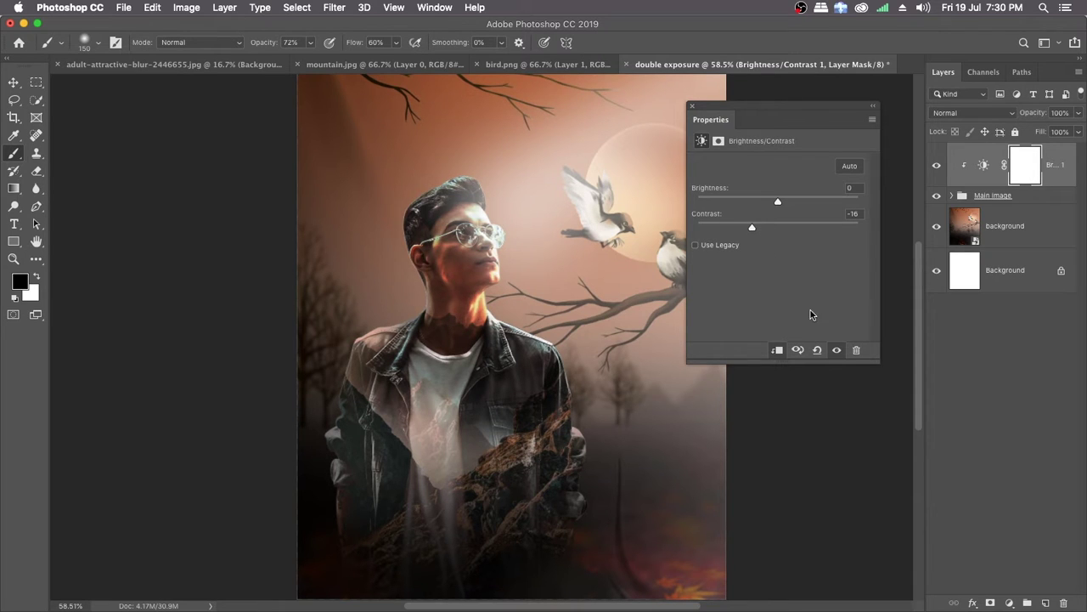
pyautogui.click(836, 350)
pyautogui.click(837, 350)
pyautogui.click(838, 350)
pyautogui.click(838, 350)
pyautogui.click(692, 109)
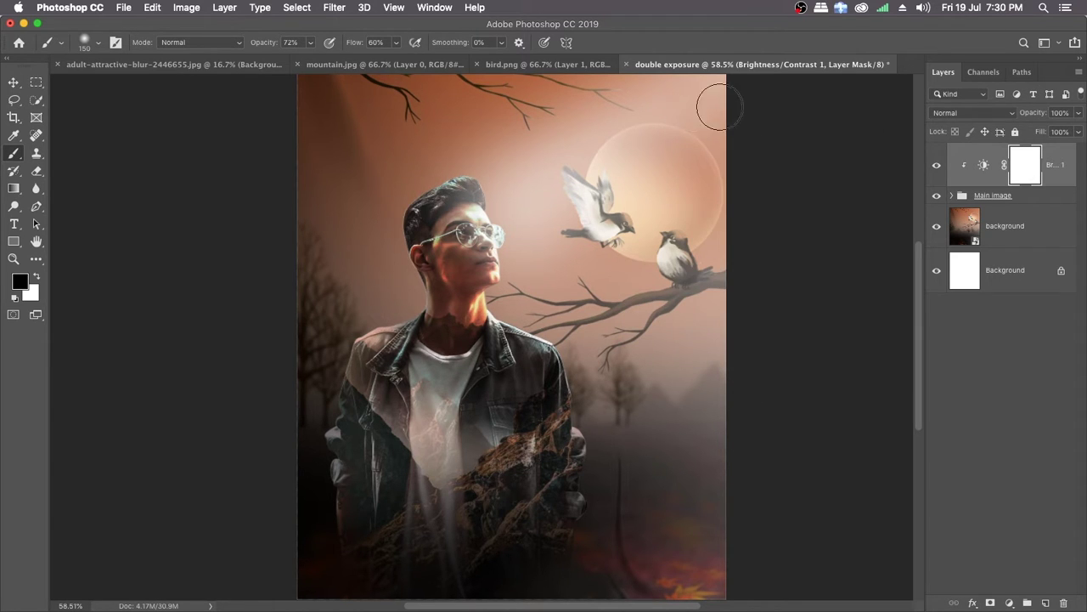
# Step: Convert the Main image group and its clipped Brightness/Contrast adjustment into one smart object
pyautogui.click(1021, 199)
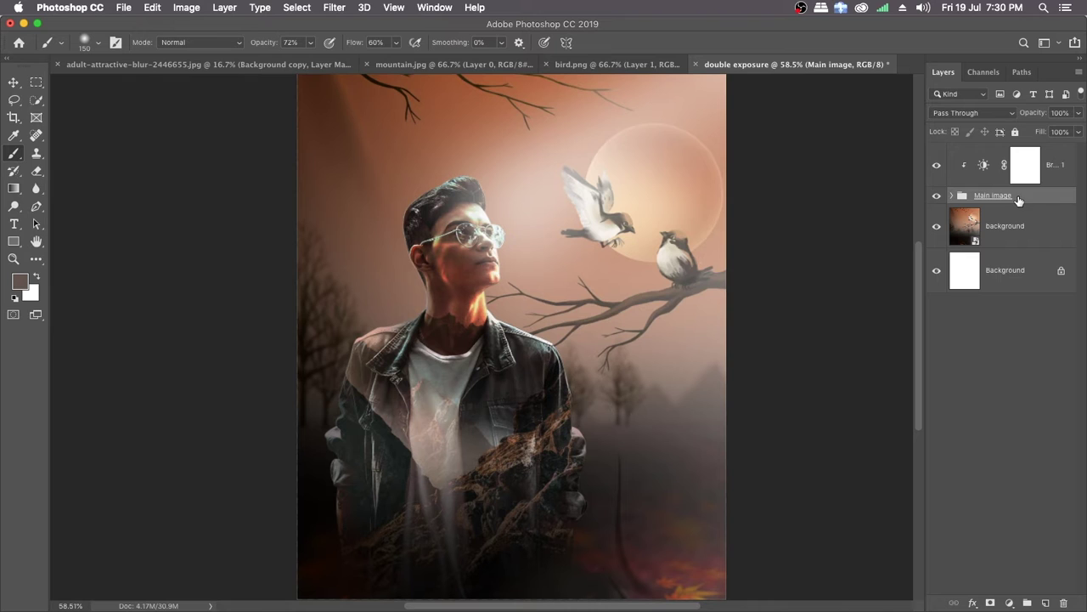
pyautogui.keyDown('shift'); pyautogui.click(1057, 174); pyautogui.keyUp('shift')
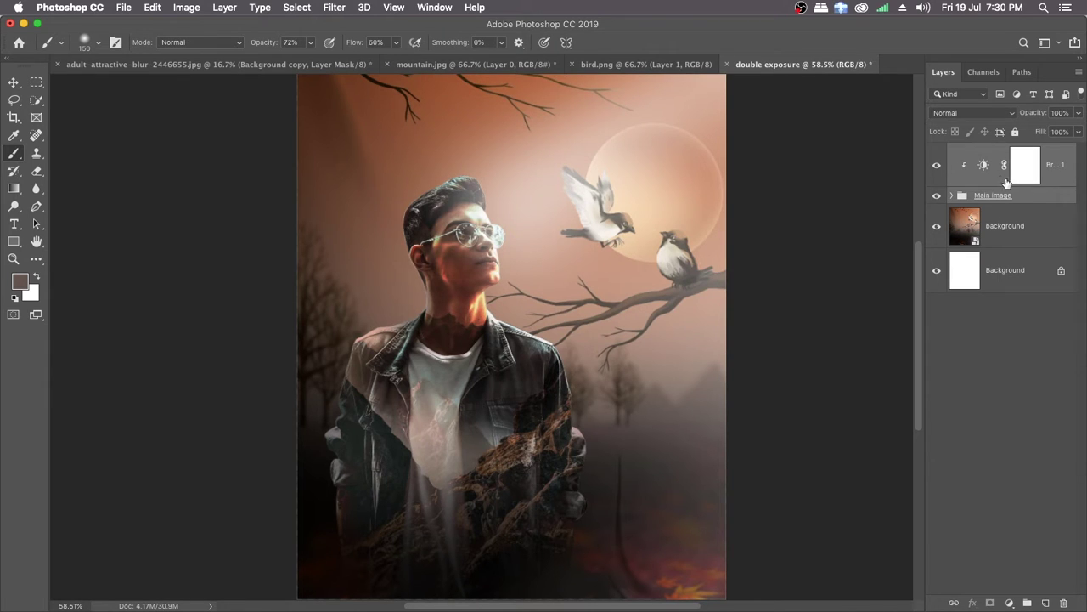
pyautogui.rightClick(1062, 168)
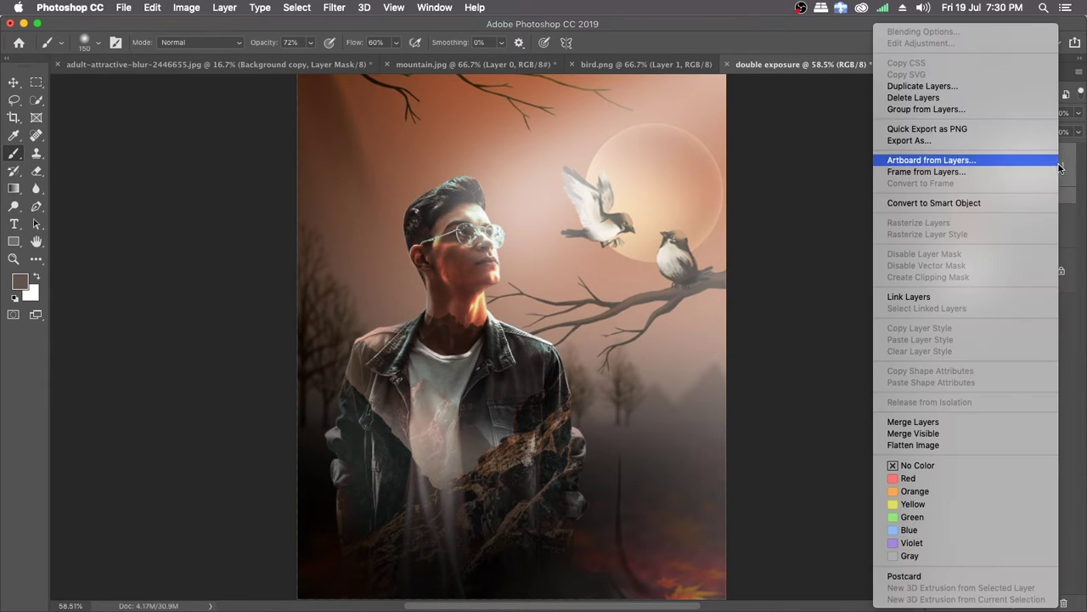
pyautogui.click(951, 202)
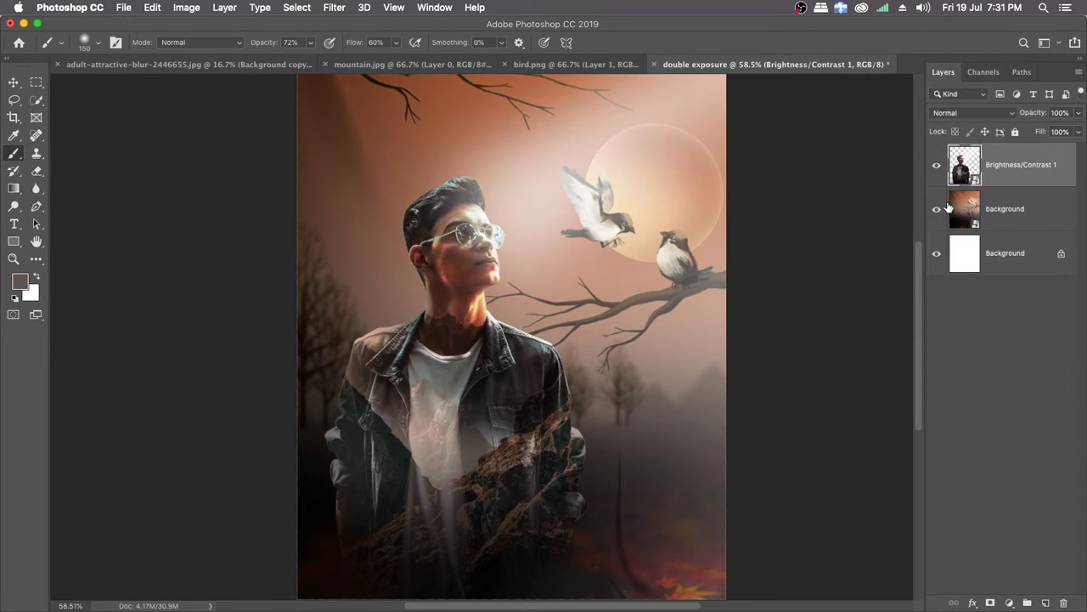
# Step: Start a Camera Raw Filter on the smart object with Contrast -12, Shadows +18 and Clarity -26
pyautogui.click(336, 7)
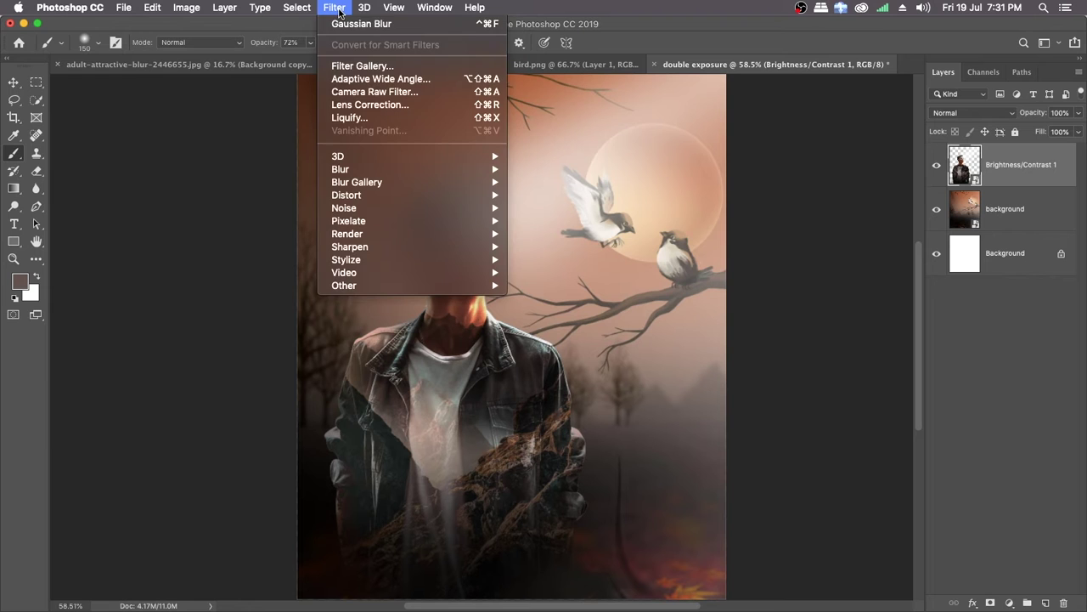
pyautogui.click(374, 92)
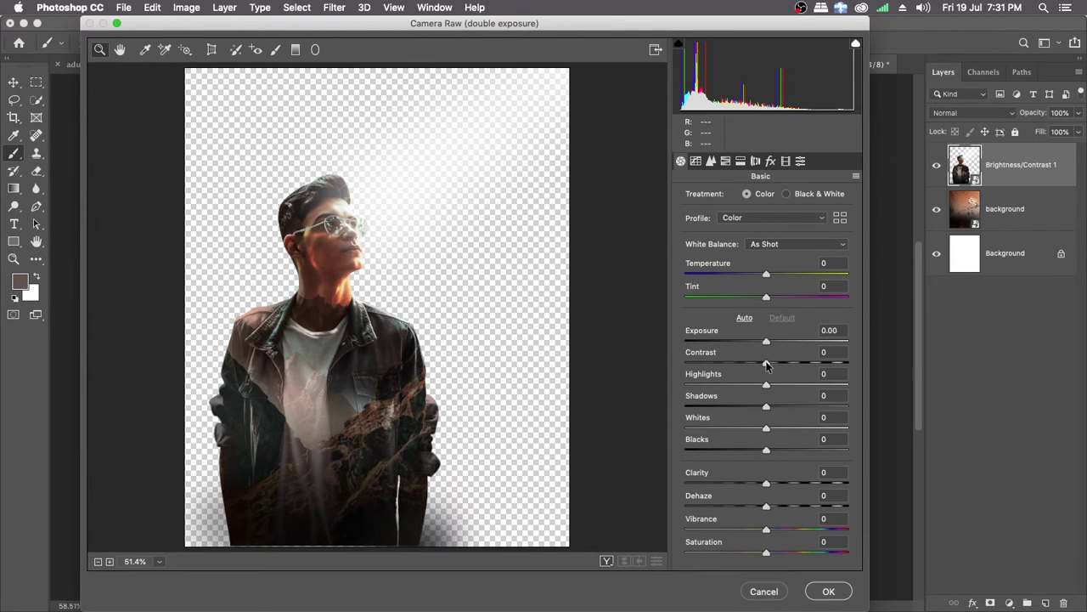
pyautogui.moveTo(766, 364); pyautogui.dragTo(757, 363)
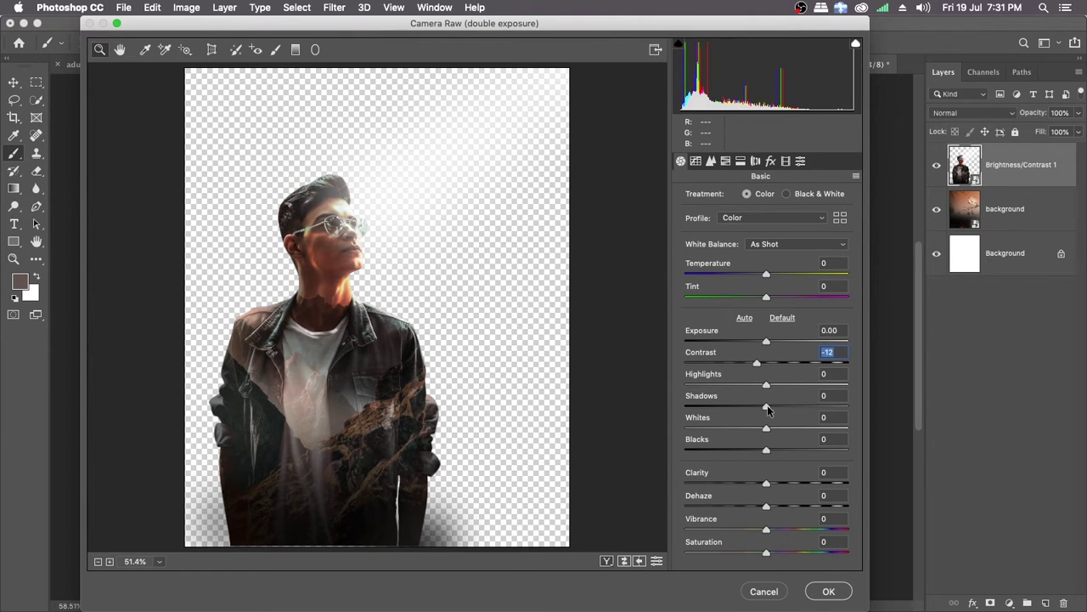
pyautogui.moveTo(764, 408); pyautogui.dragTo(780, 404)
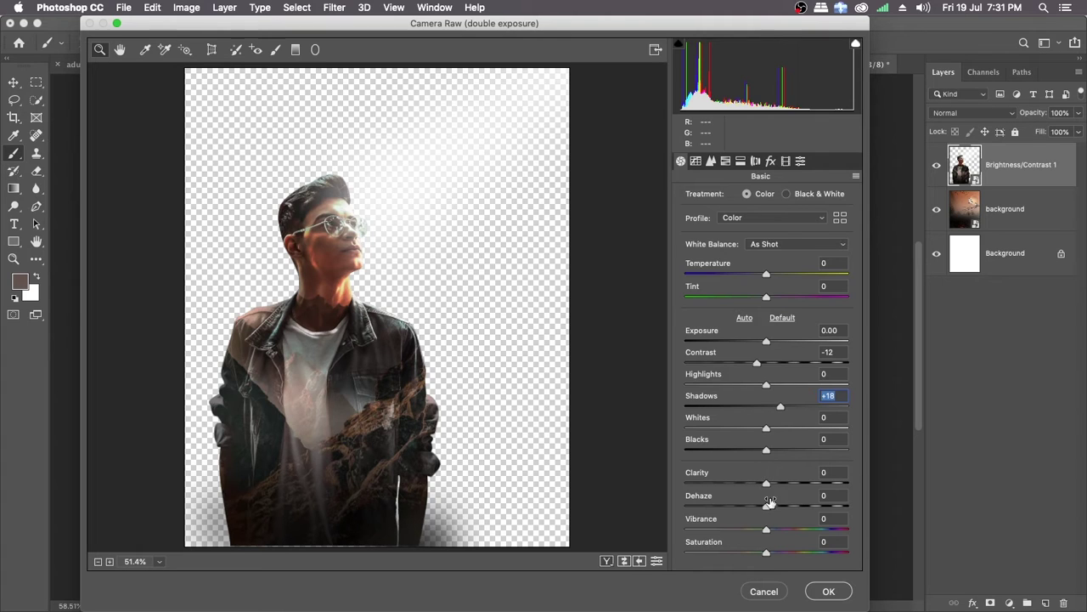
pyautogui.moveTo(766, 485); pyautogui.dragTo(743, 482)
# Step: Set the noise reduction Luminance to 38 and Luminance Detail to 48, and apply the Camera Raw Filter
pyautogui.click(712, 162)
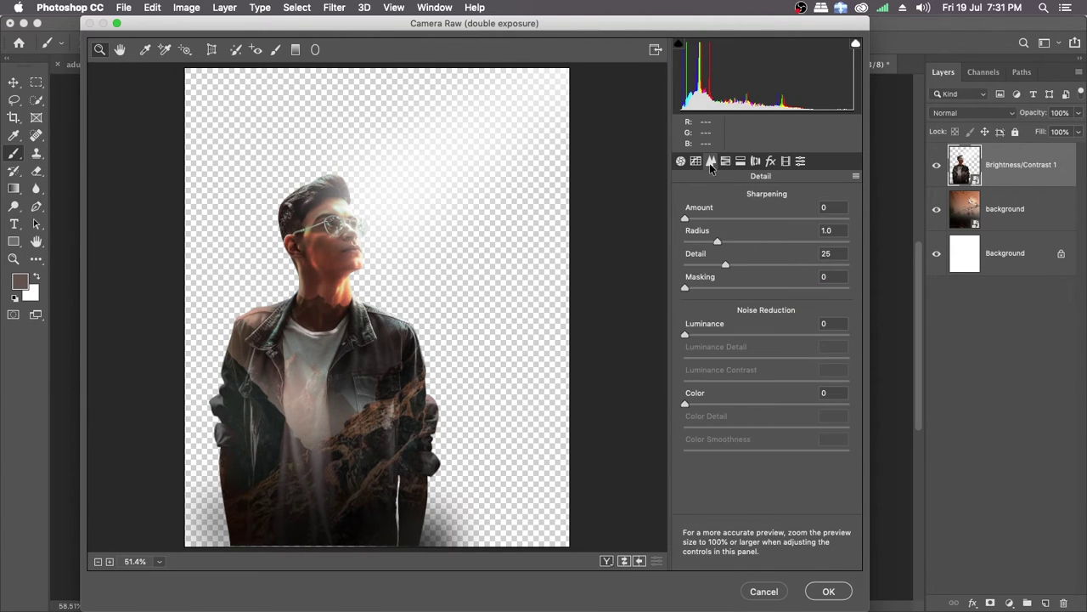
pyautogui.moveTo(686, 335); pyautogui.dragTo(749, 334)
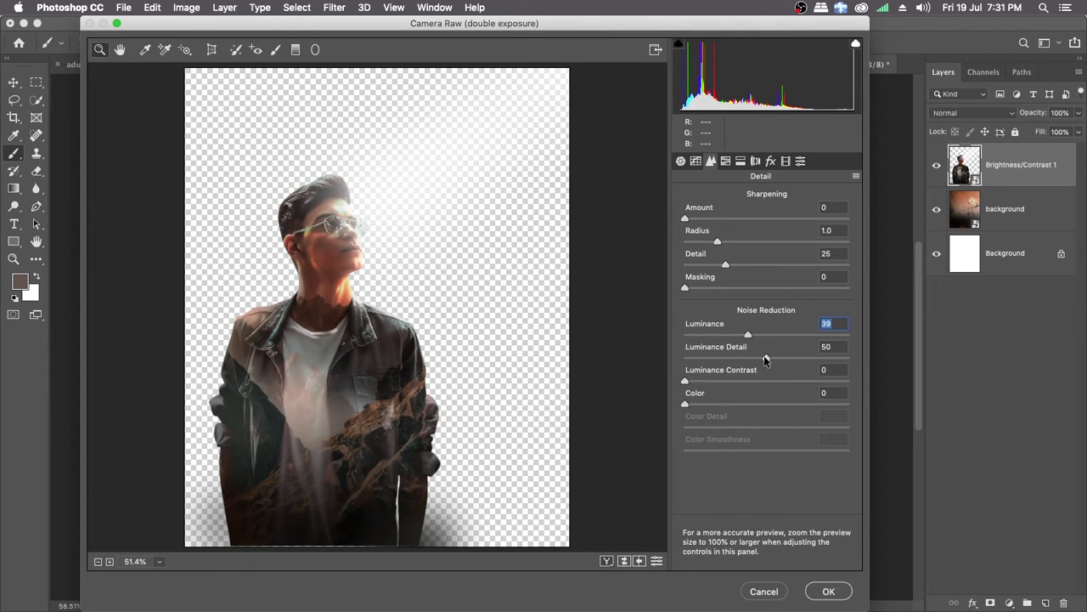
pyautogui.click(767, 357)
pyautogui.click(746, 334)
pyautogui.moveTo(768, 357); pyautogui.dragTo(765, 357)
pyautogui.click(766, 360)
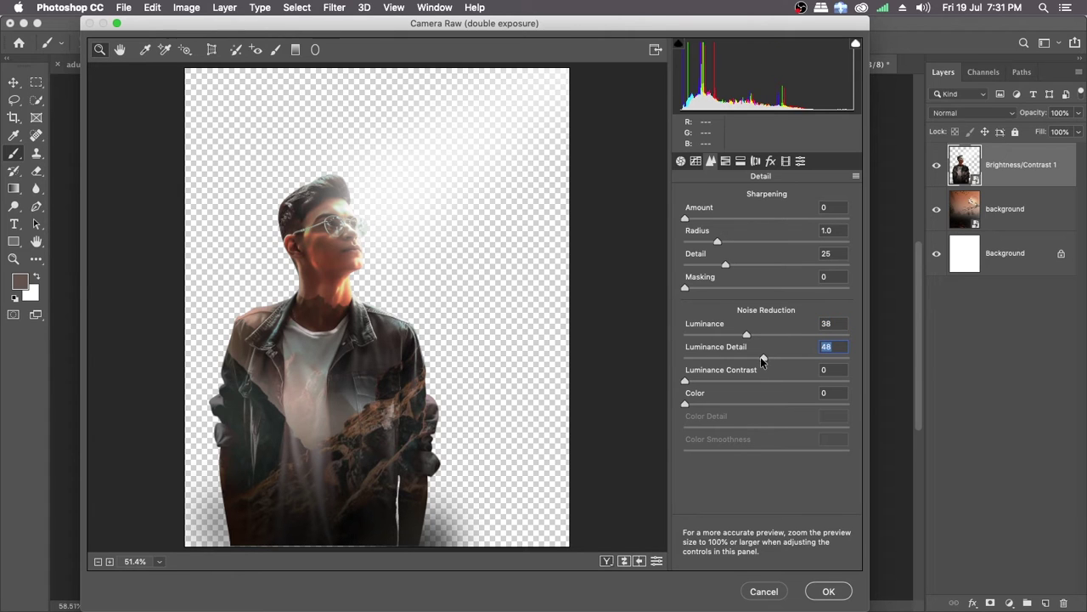
pyautogui.click(829, 593)
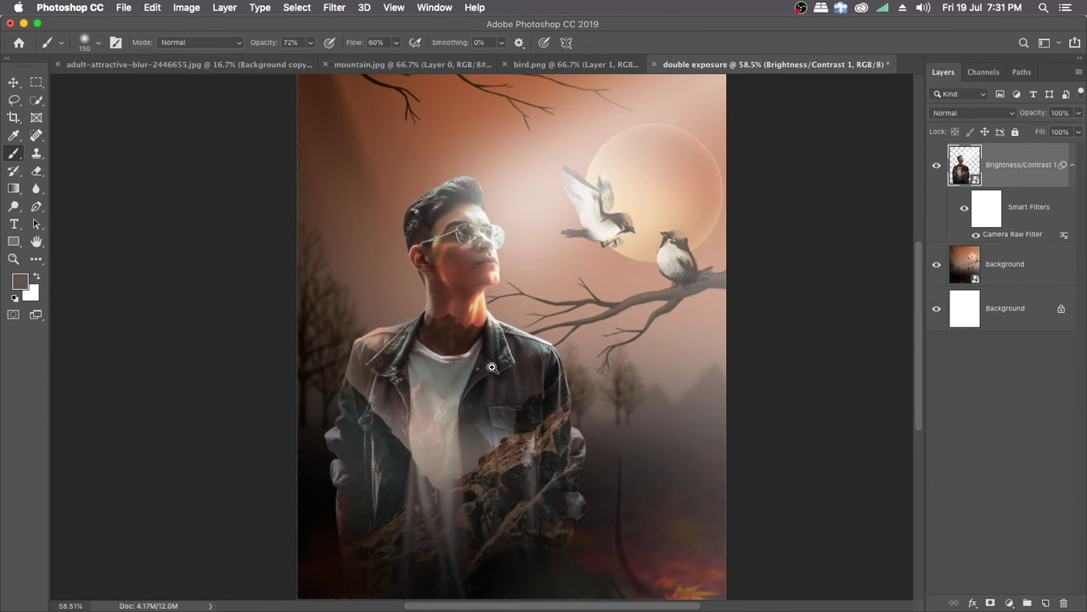
# Step: Check the filtered composite, reopen its Camera Raw smart filter, set Contrast to -3 and soften the Clarity reduction slightly
pyautogui.scroll(1, 501, 369)
pyautogui.scroll(1, 508, 369)
pyautogui.scroll(-2, 506, 367)
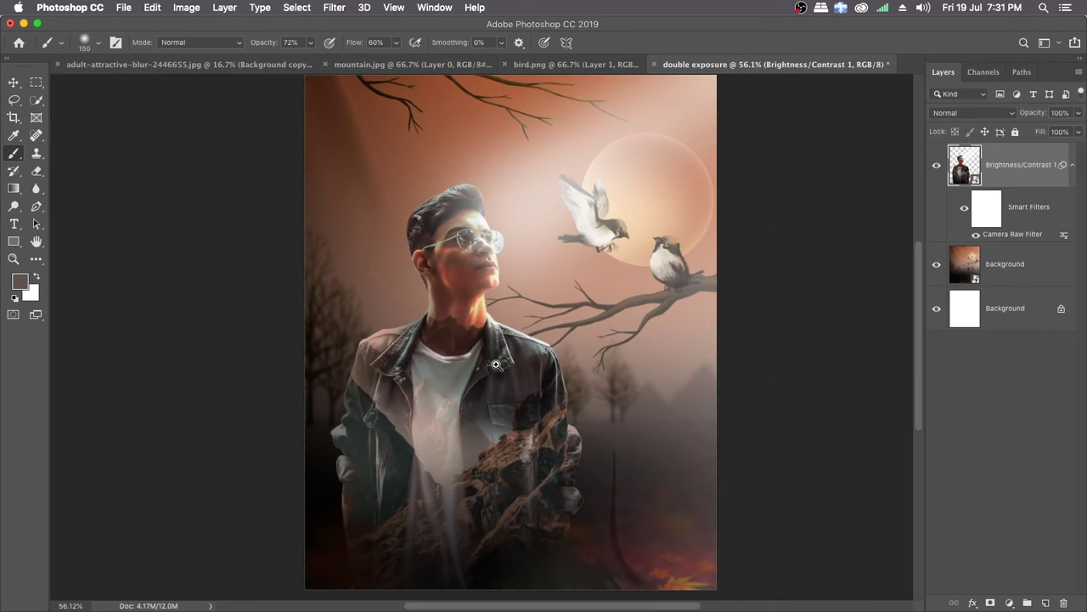
pyautogui.scroll(1, 501, 364)
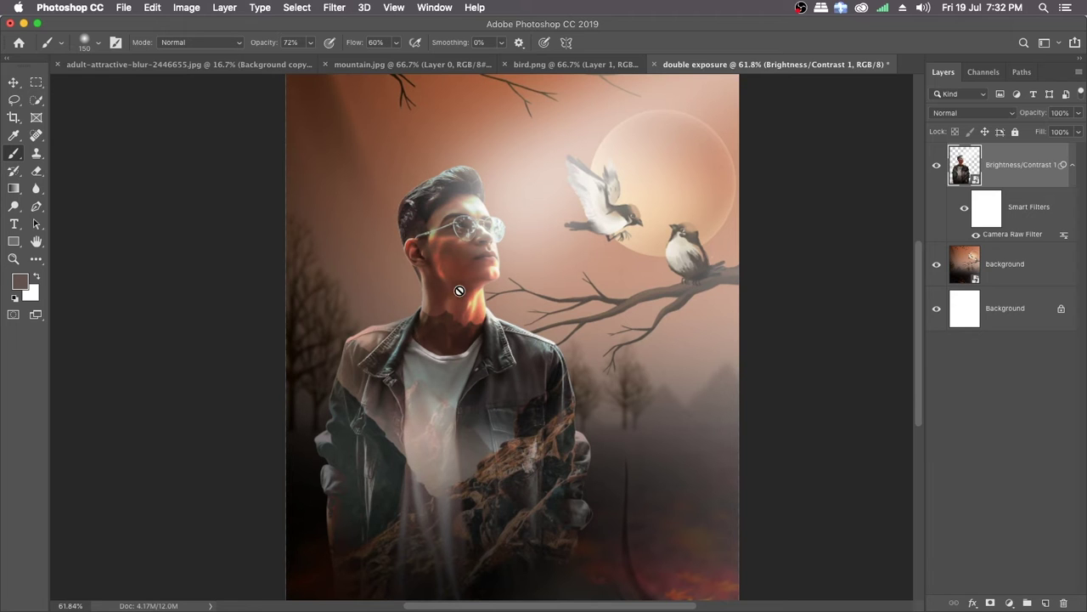
pyautogui.doubleClick(1018, 236)
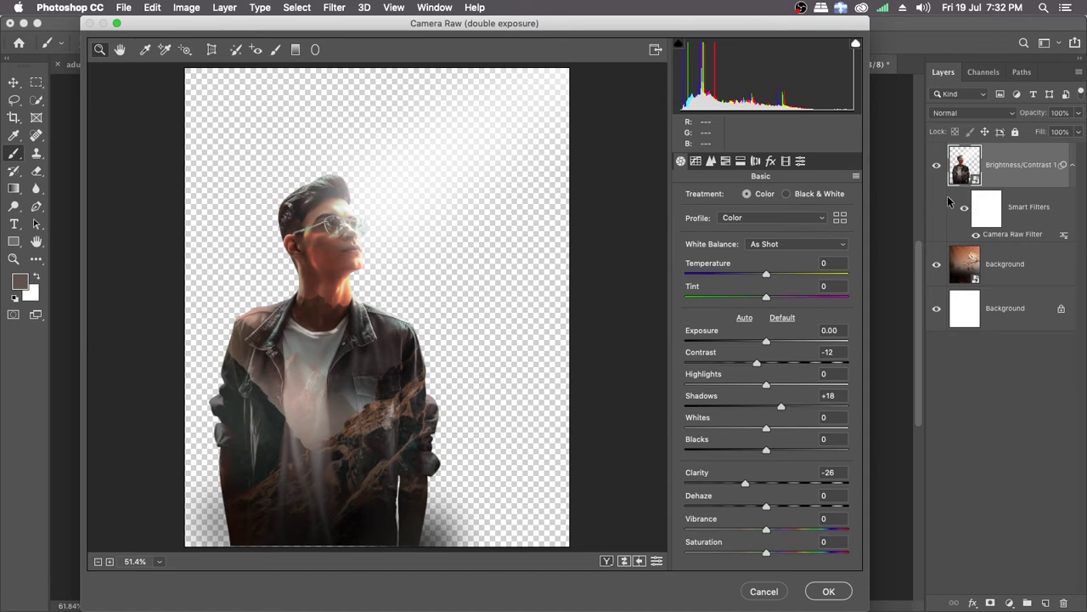
pyautogui.moveTo(757, 363); pyautogui.dragTo(764, 366)
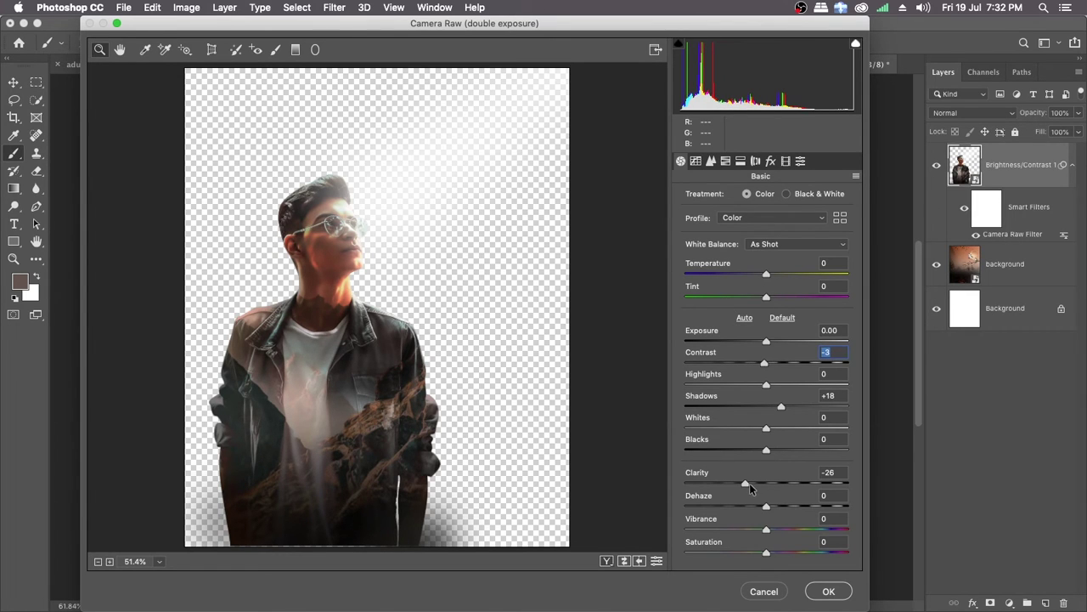
pyautogui.moveTo(749, 482); pyautogui.dragTo(752, 481)
# Step: Lower the noise reduction's Luminance Detail slightly and apply the revised Camera Raw settings
pyautogui.click(712, 160)
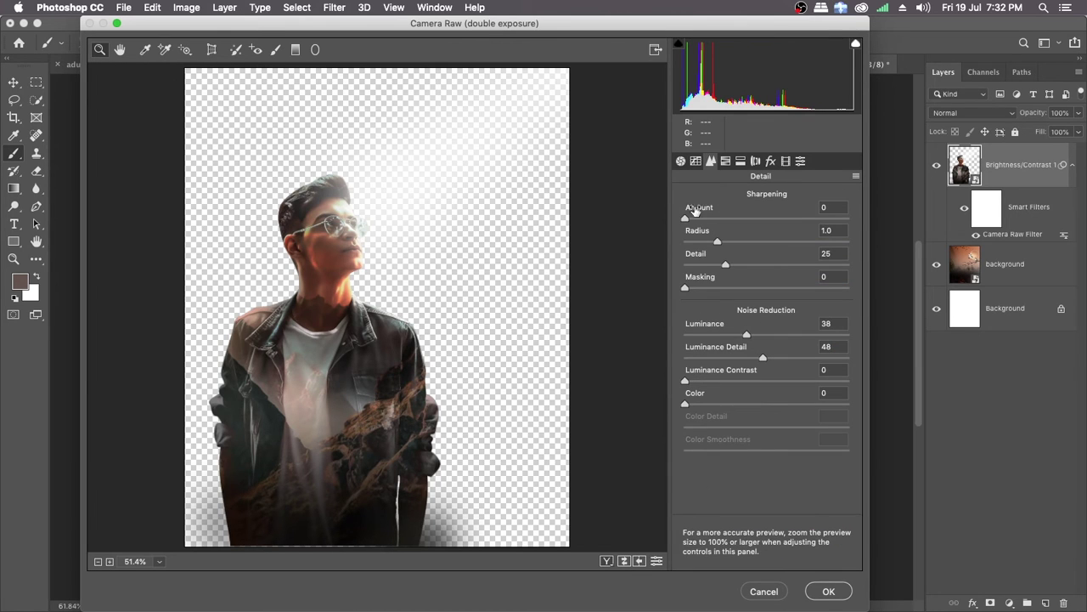
pyautogui.click(746, 335)
pyautogui.moveTo(763, 358); pyautogui.dragTo(758, 358)
pyautogui.click(829, 592)
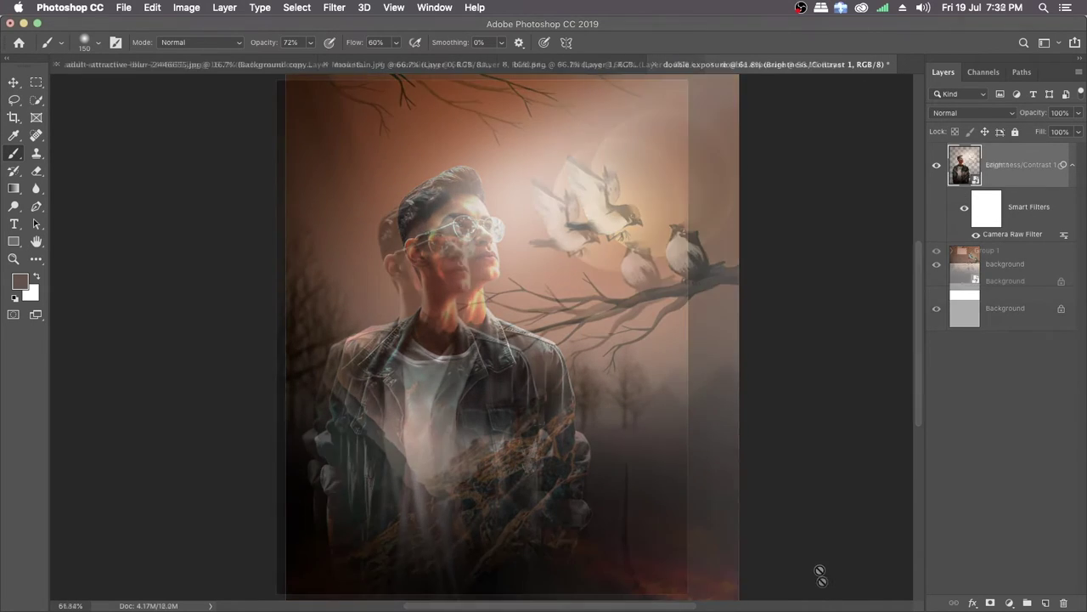